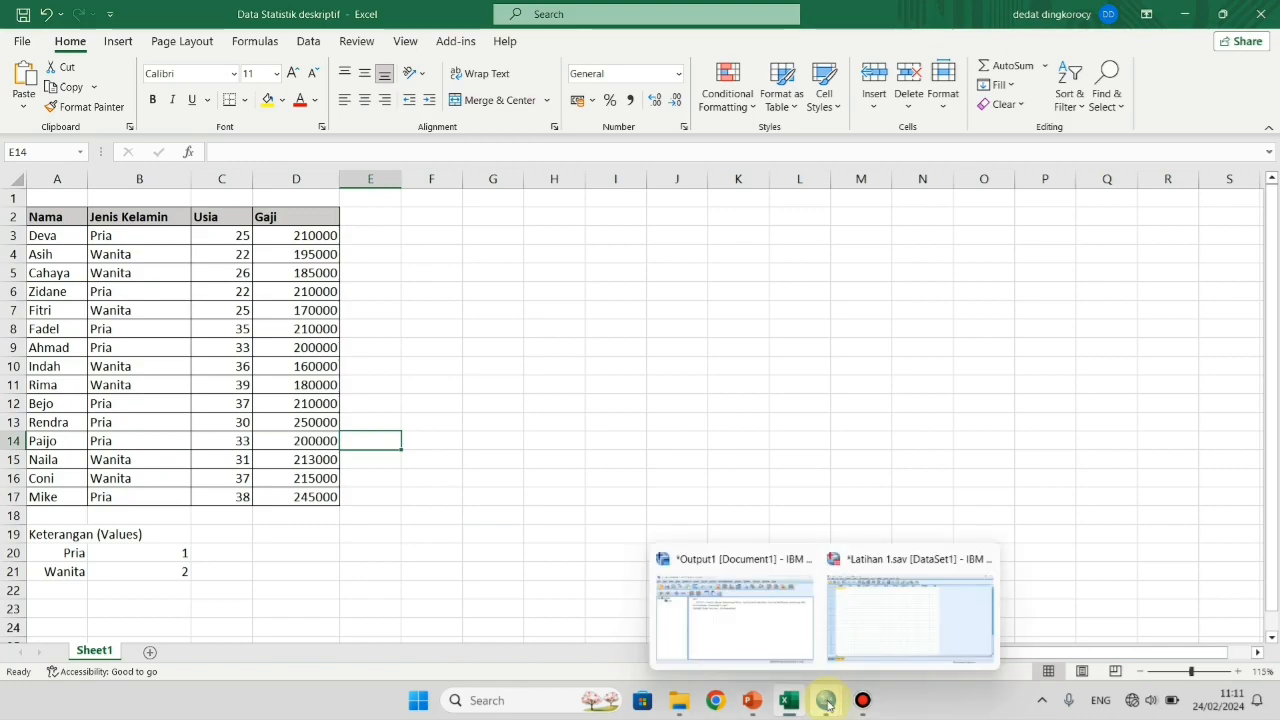
Switch to the Latihan 1.sav dataset in SPSS and compare its Data View and Variable View layouts
left_click(880, 604)
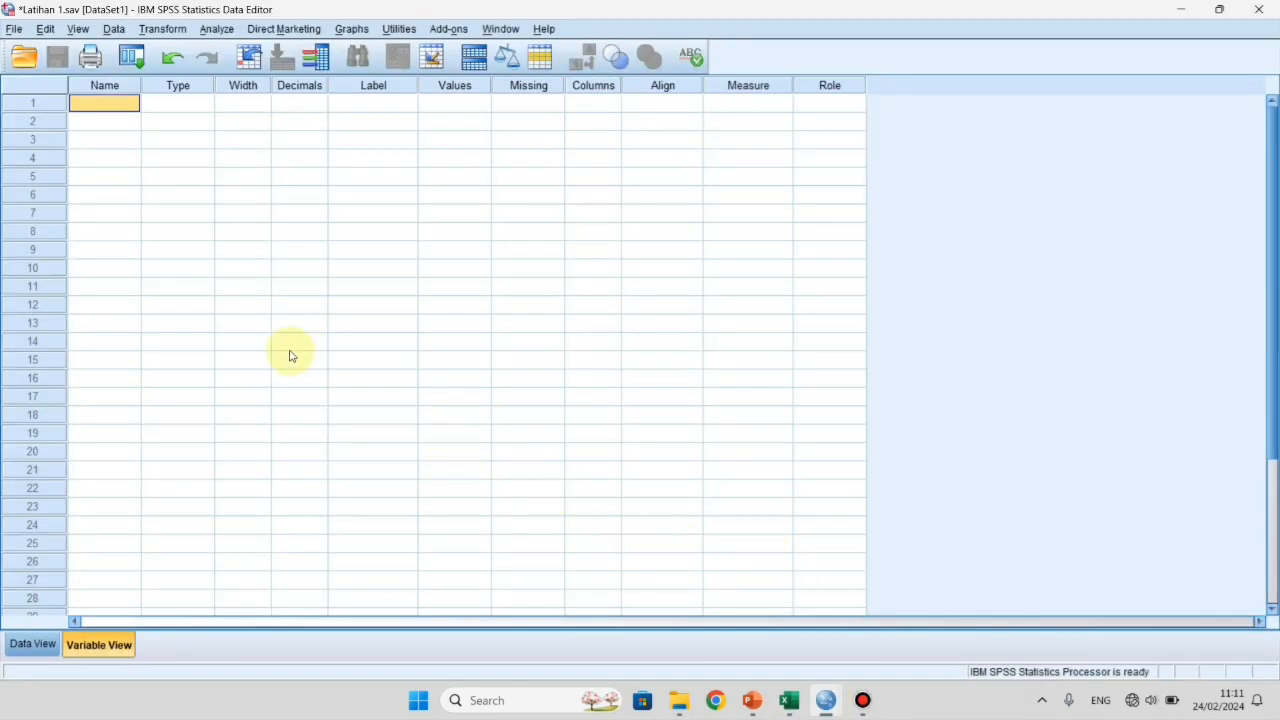
left_click(137, 177)
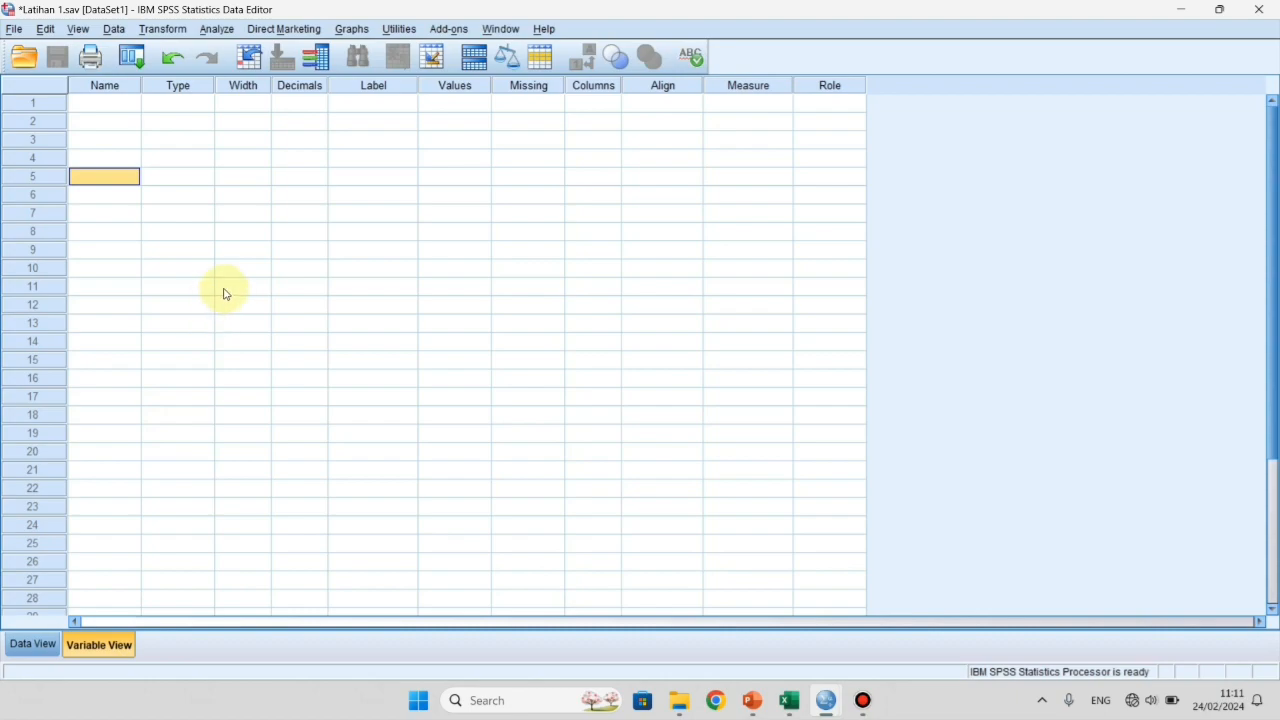
left_click(33, 644)
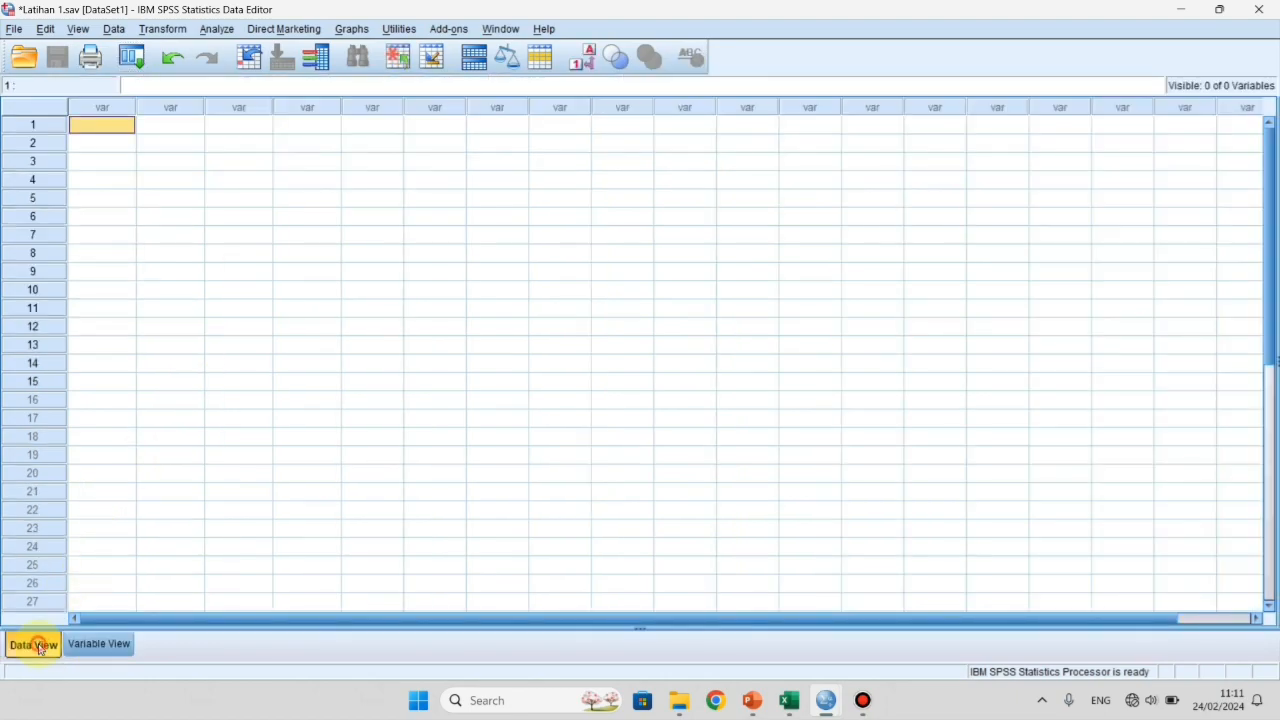
left_click(104, 648)
left_click(48, 647)
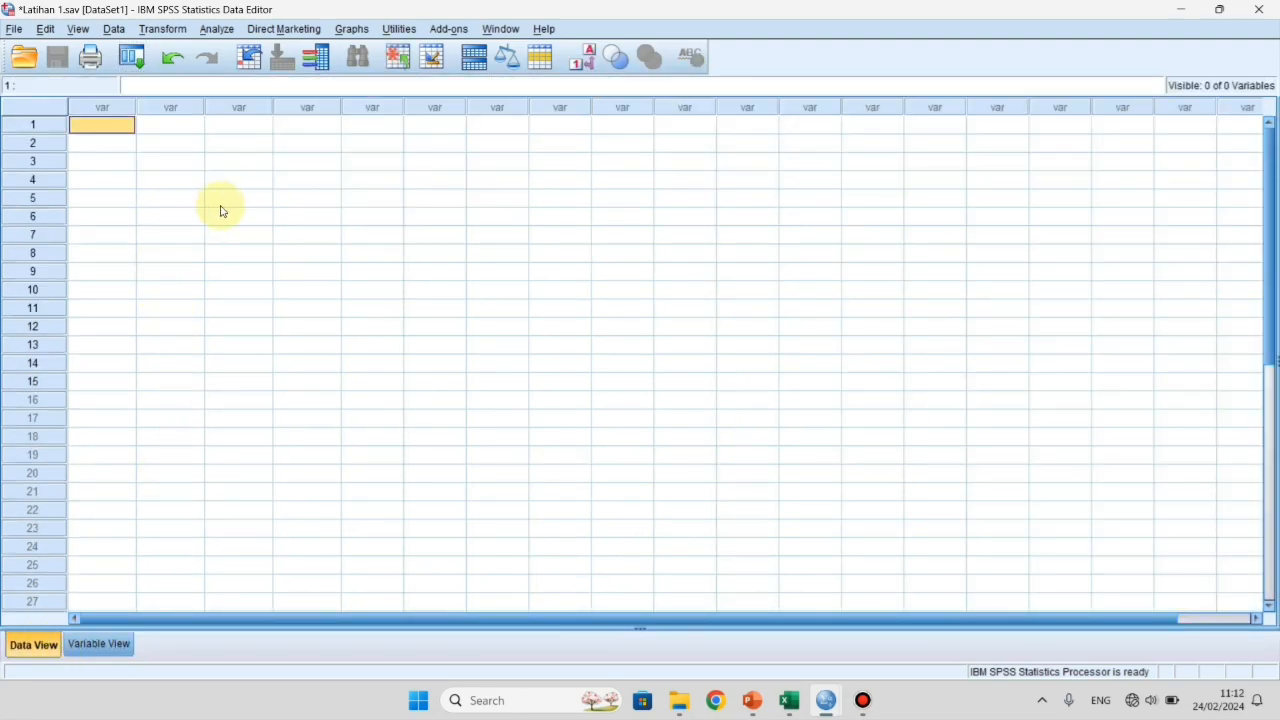
left_click(100, 645)
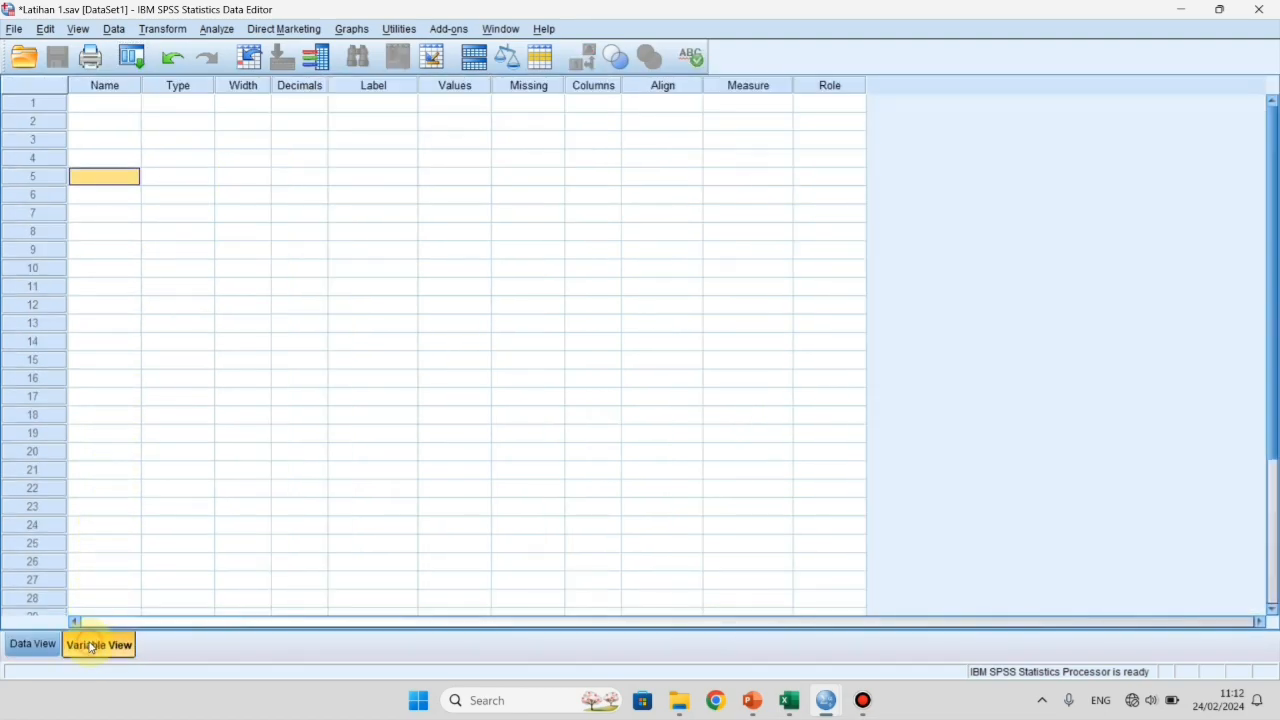
left_click(40, 647)
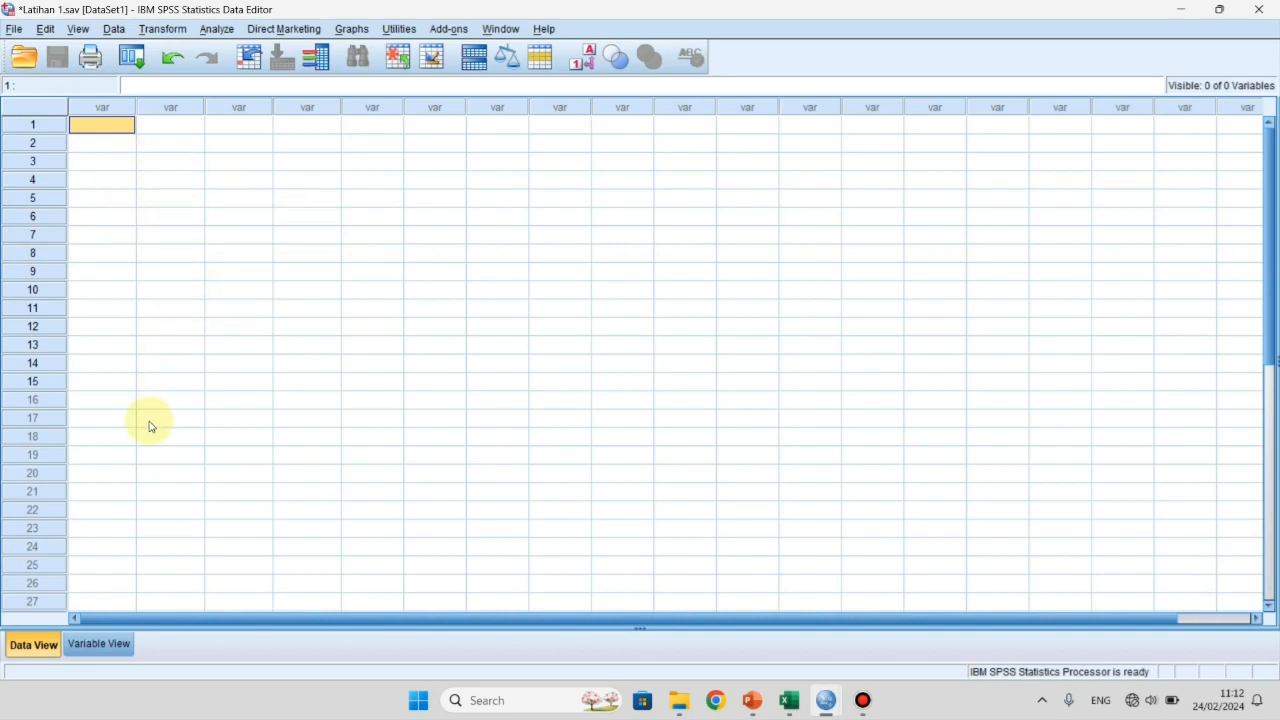
left_click(100, 644)
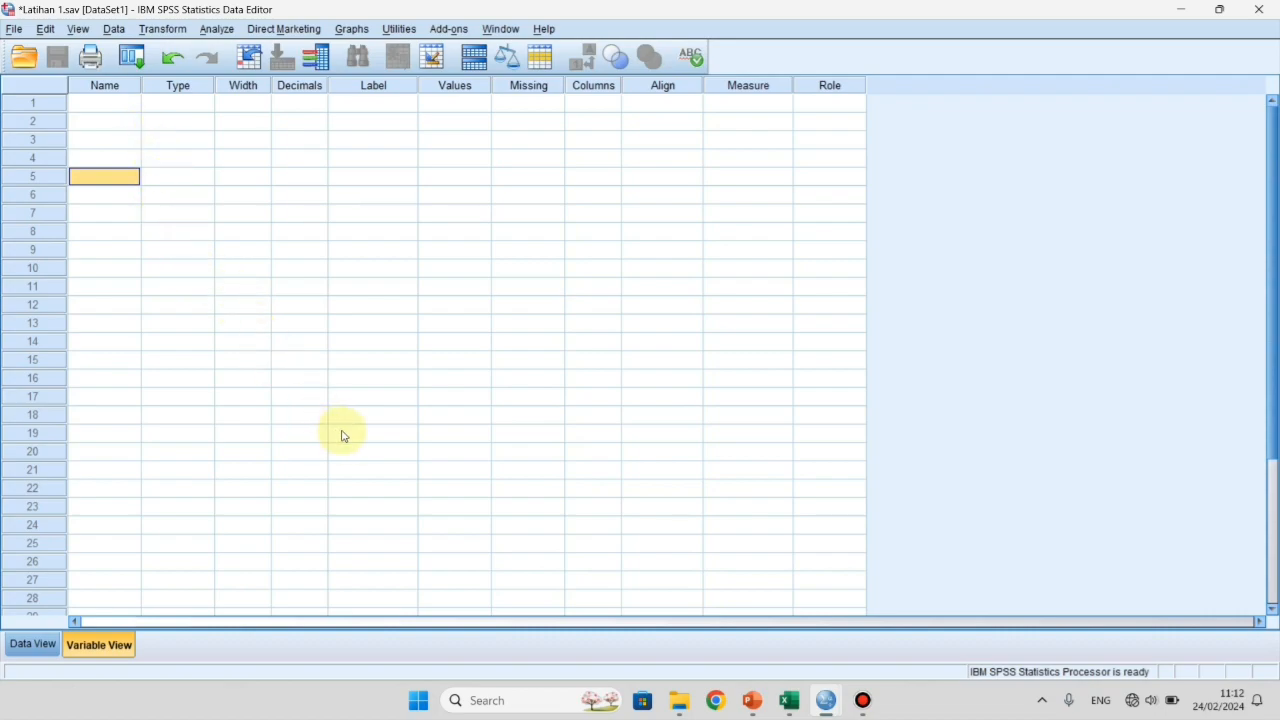
Examine the Name and Type attributes of the first variable row, including the available variable type options
left_click(160, 104)
left_click(104, 104)
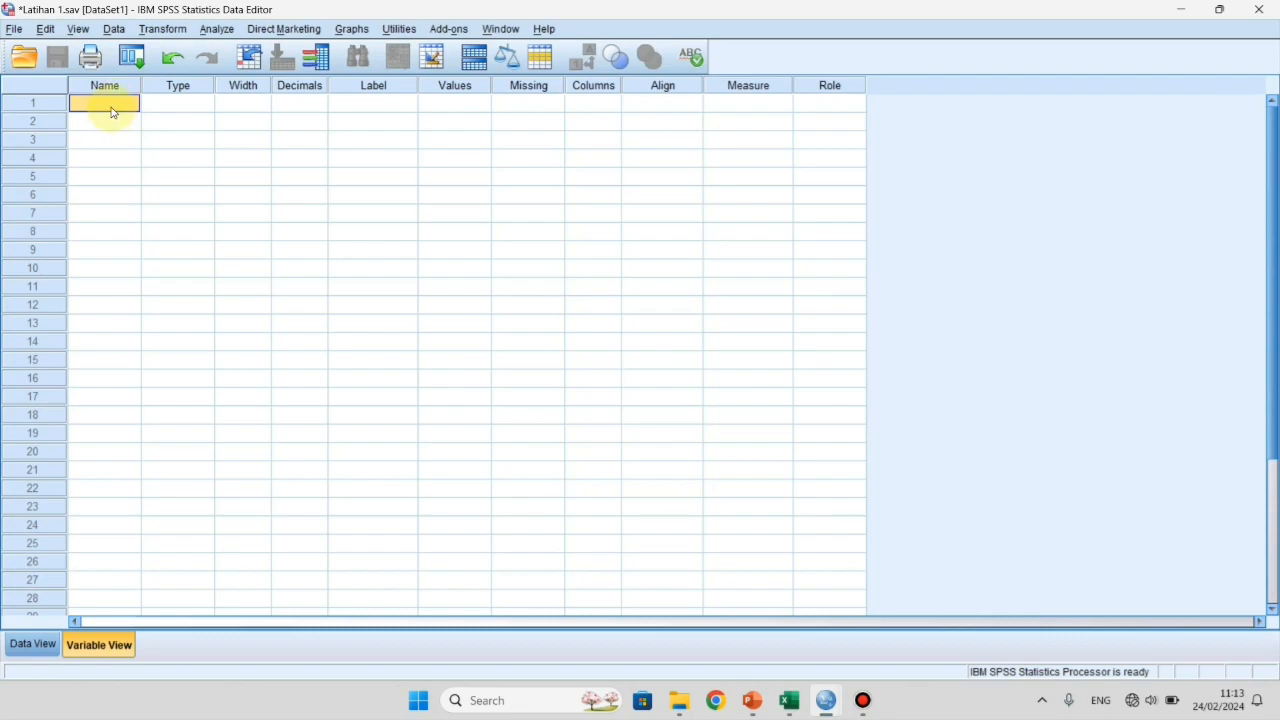
left_click(180, 93)
left_click(183, 105)
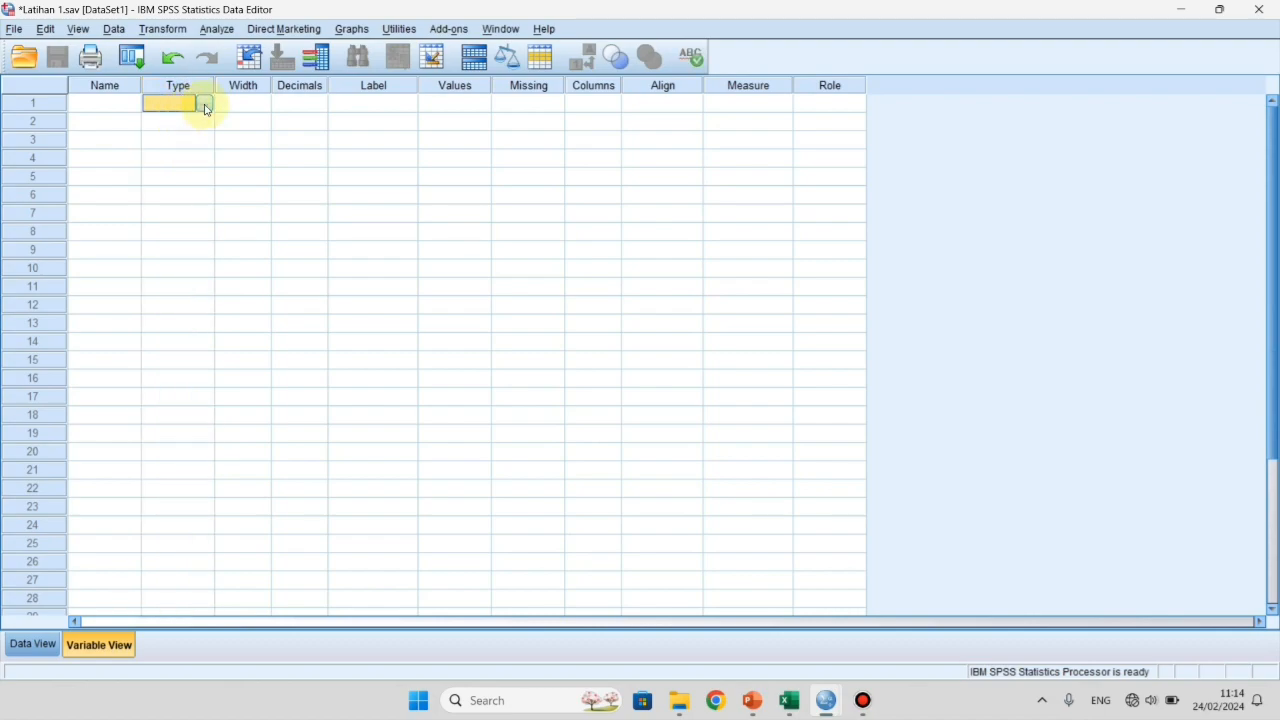
left_click(205, 104)
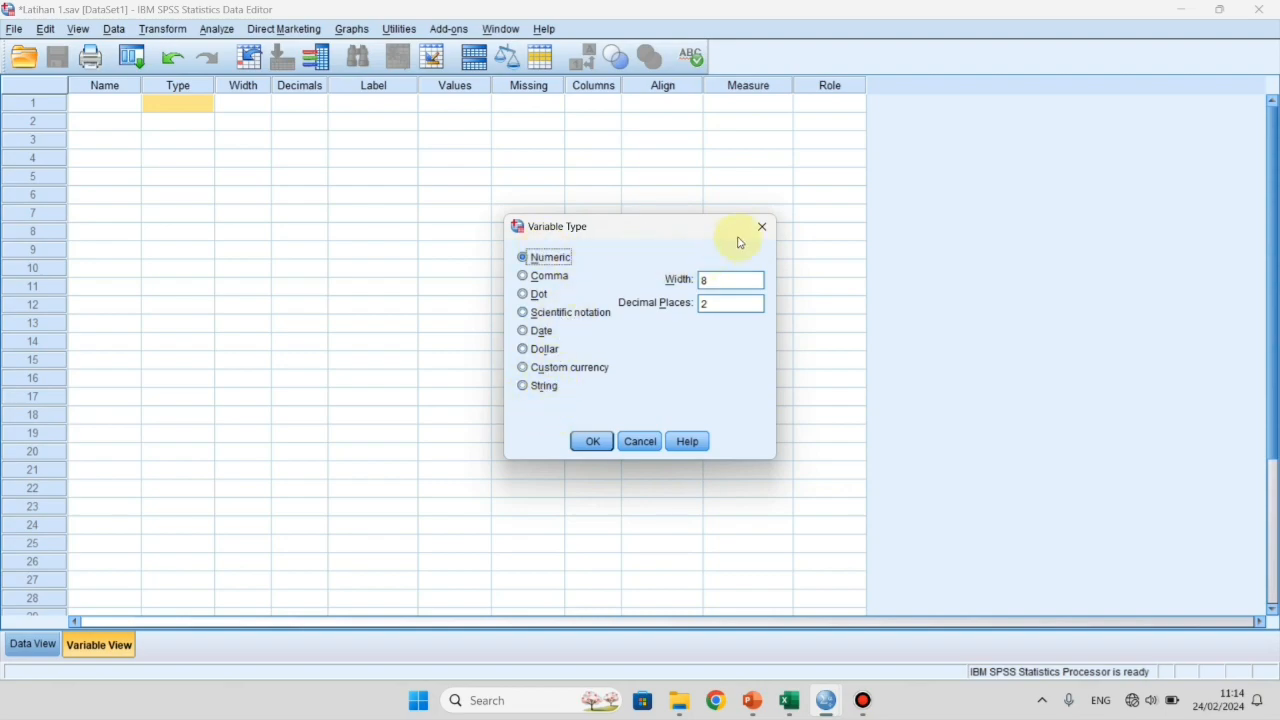
left_click(761, 227)
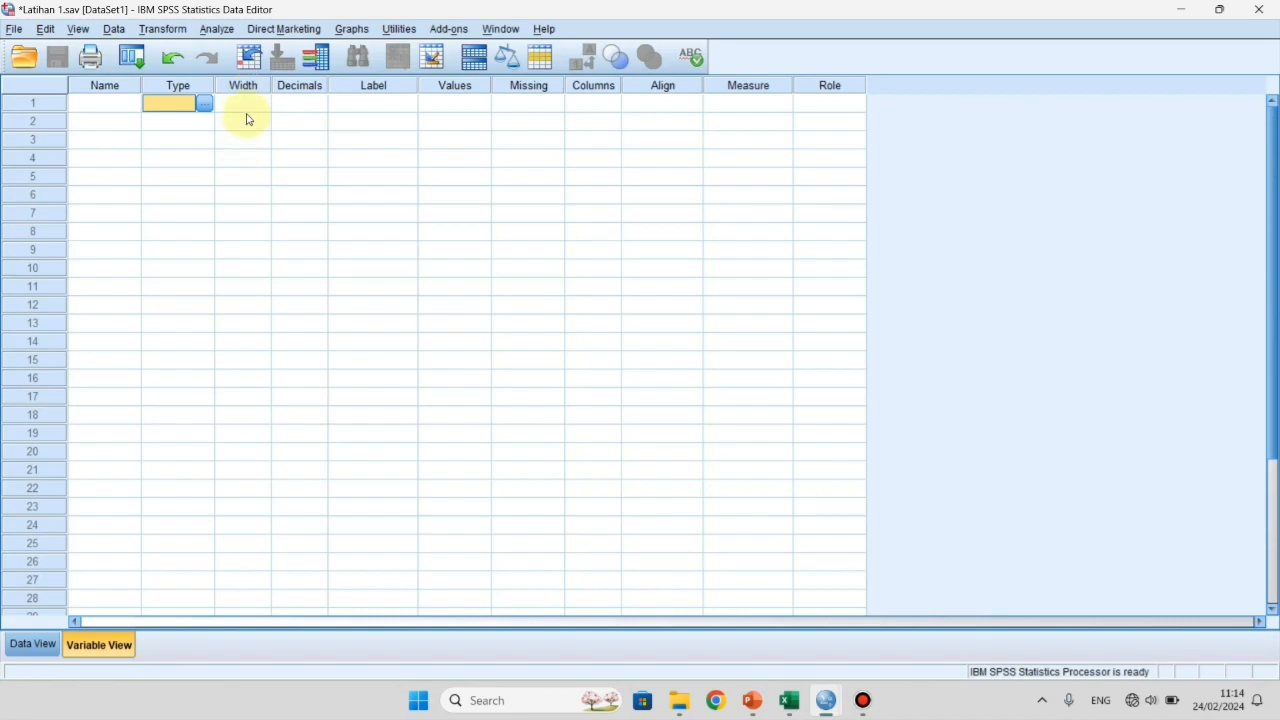
Try the Decimals attribute of the first variable row by raising it to 2 and lowering it back to 0
left_click(302, 104)
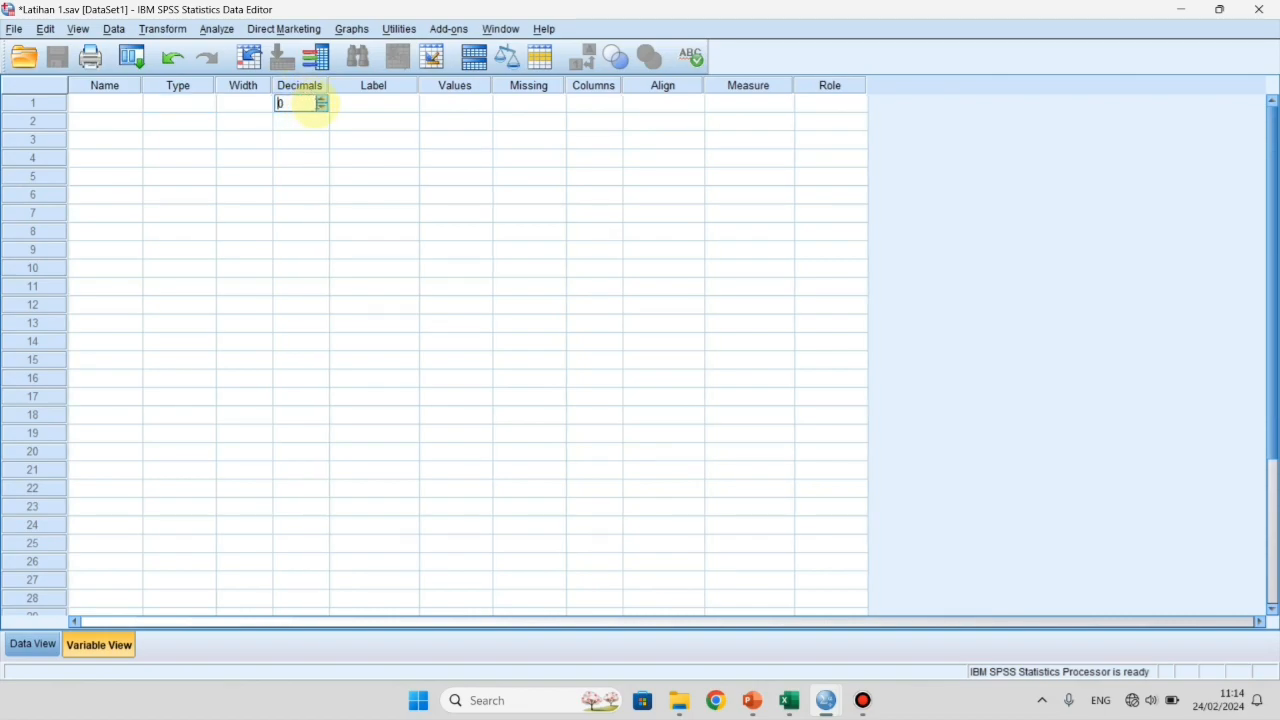
left_click(321, 100)
left_click(321, 100)
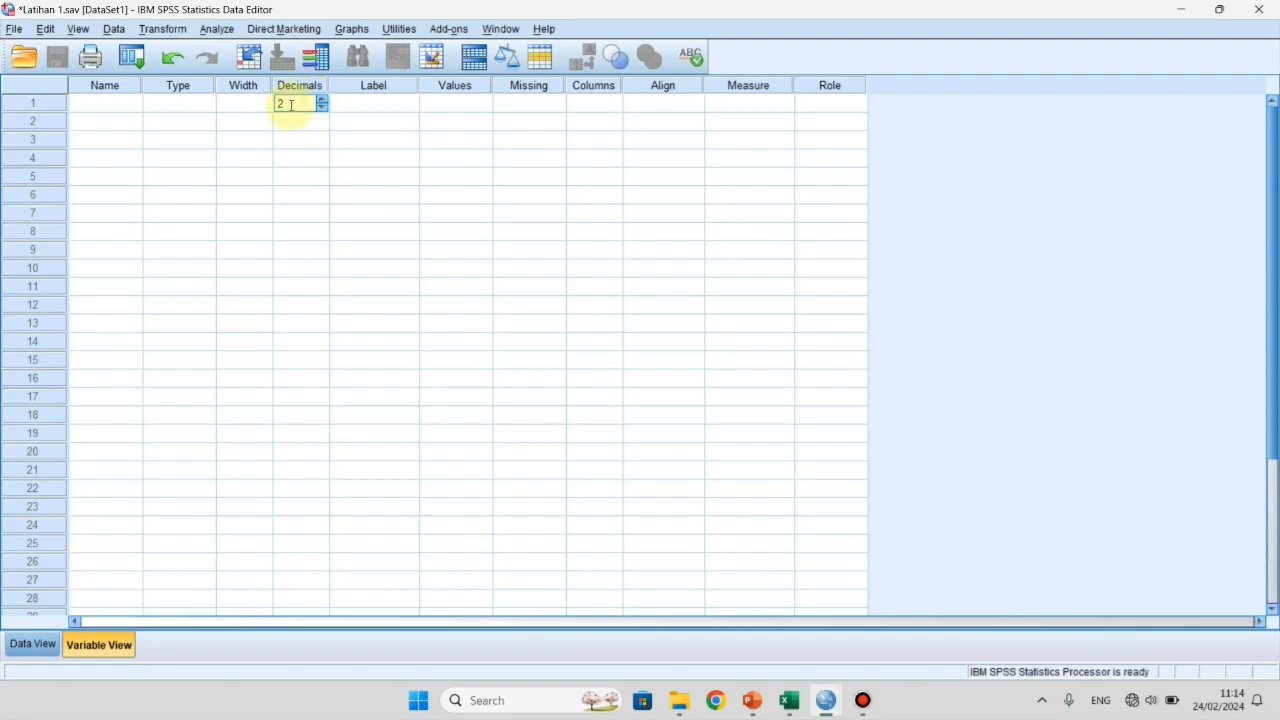
double_click(292, 104)
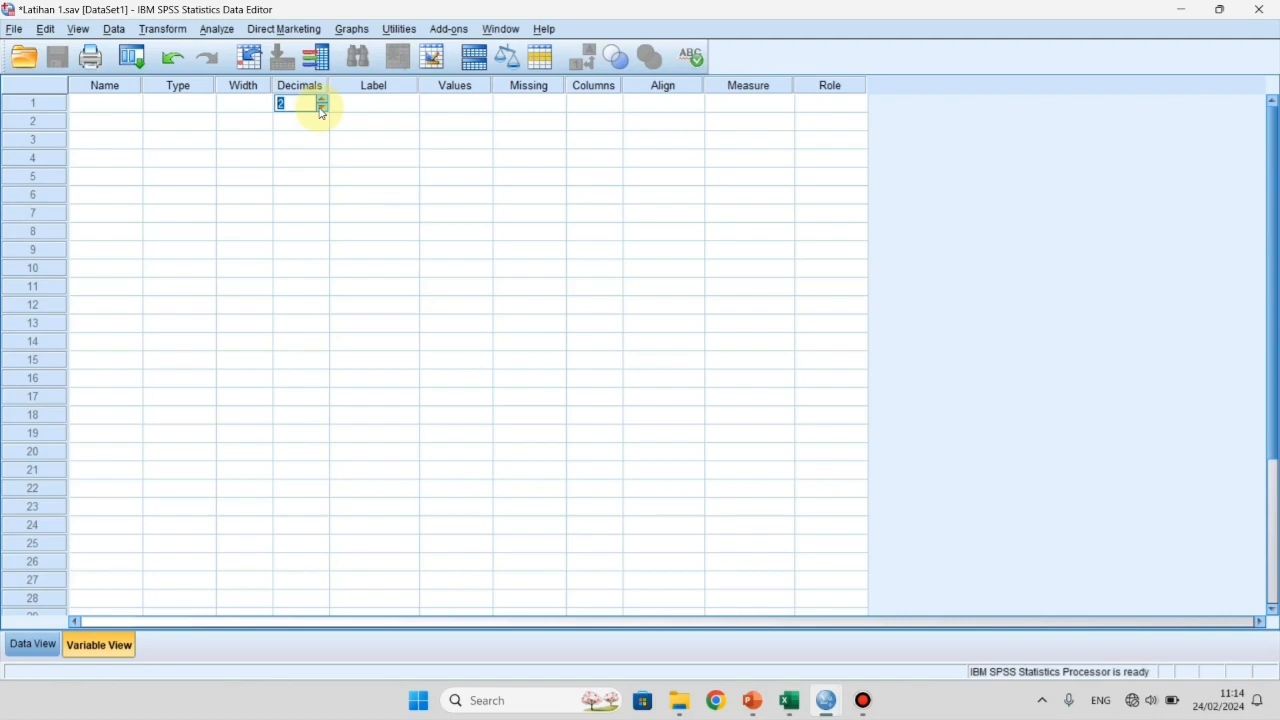
left_click(321, 107)
left_click(321, 107)
double_click(293, 102)
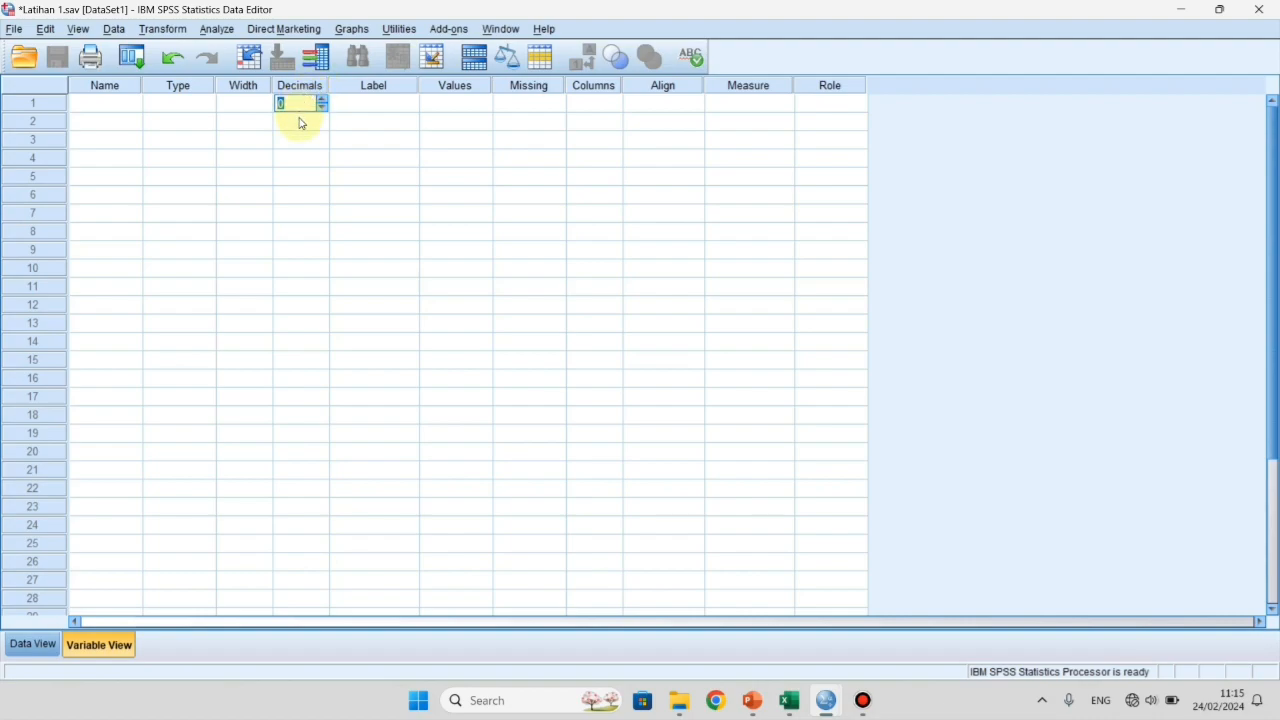
Examine the Label, Values, Missing, Align and Measure attributes of the first variable row
left_click(374, 103)
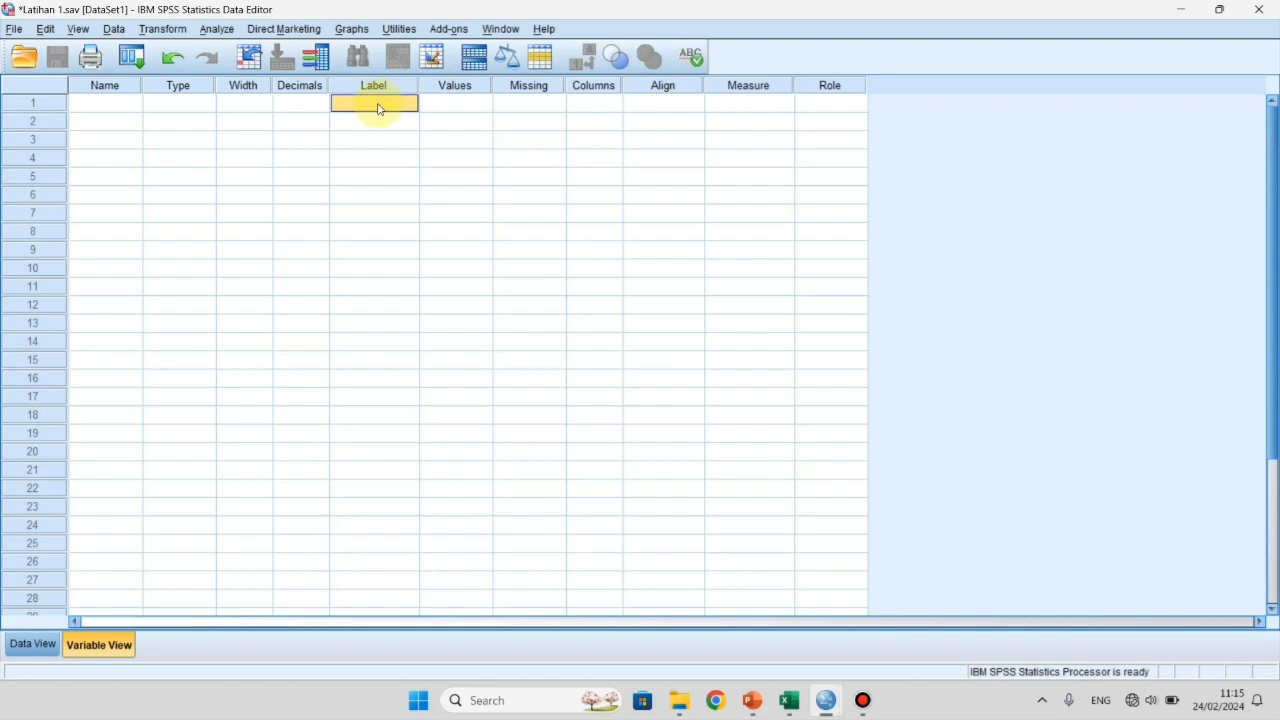
left_click(455, 107)
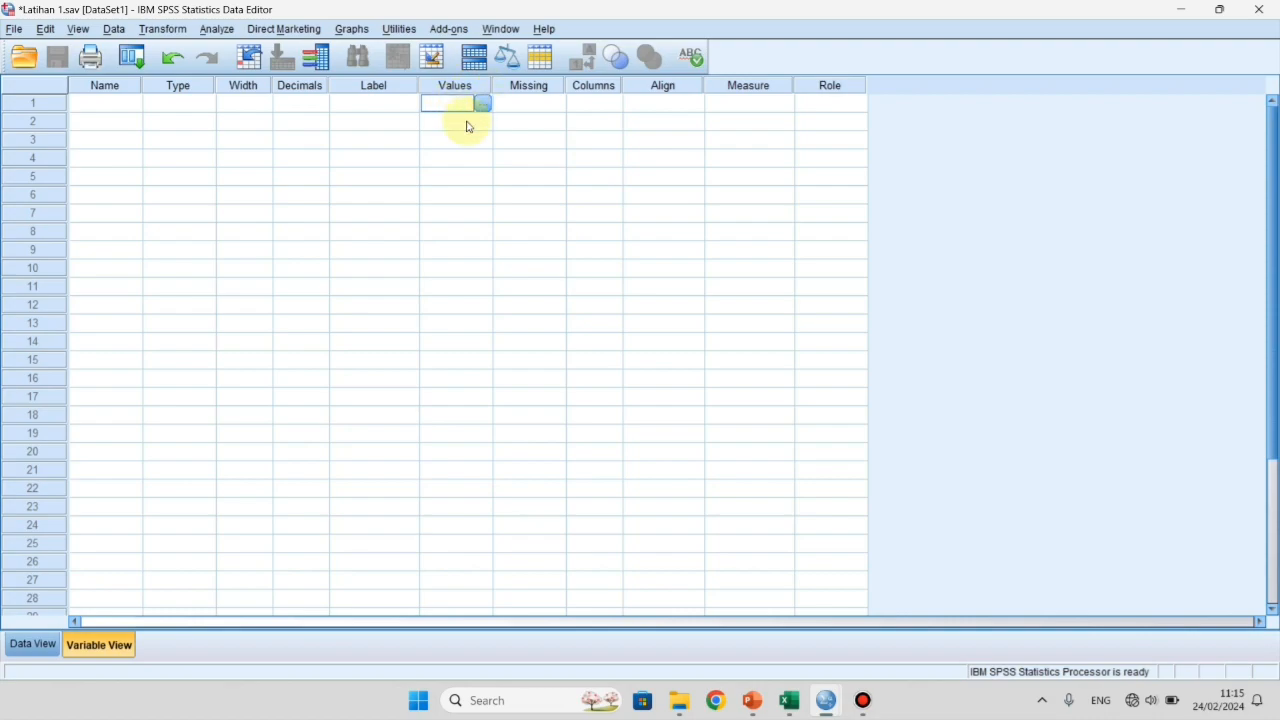
left_click(535, 104)
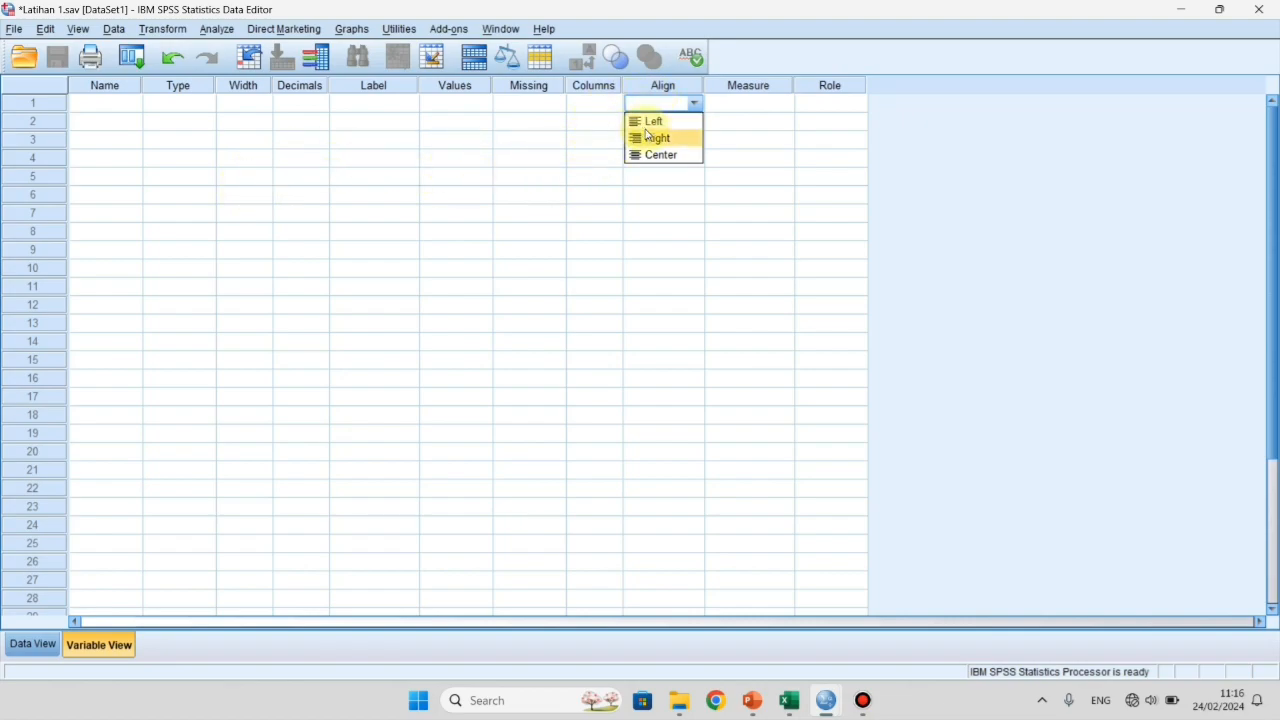
left_click(744, 104)
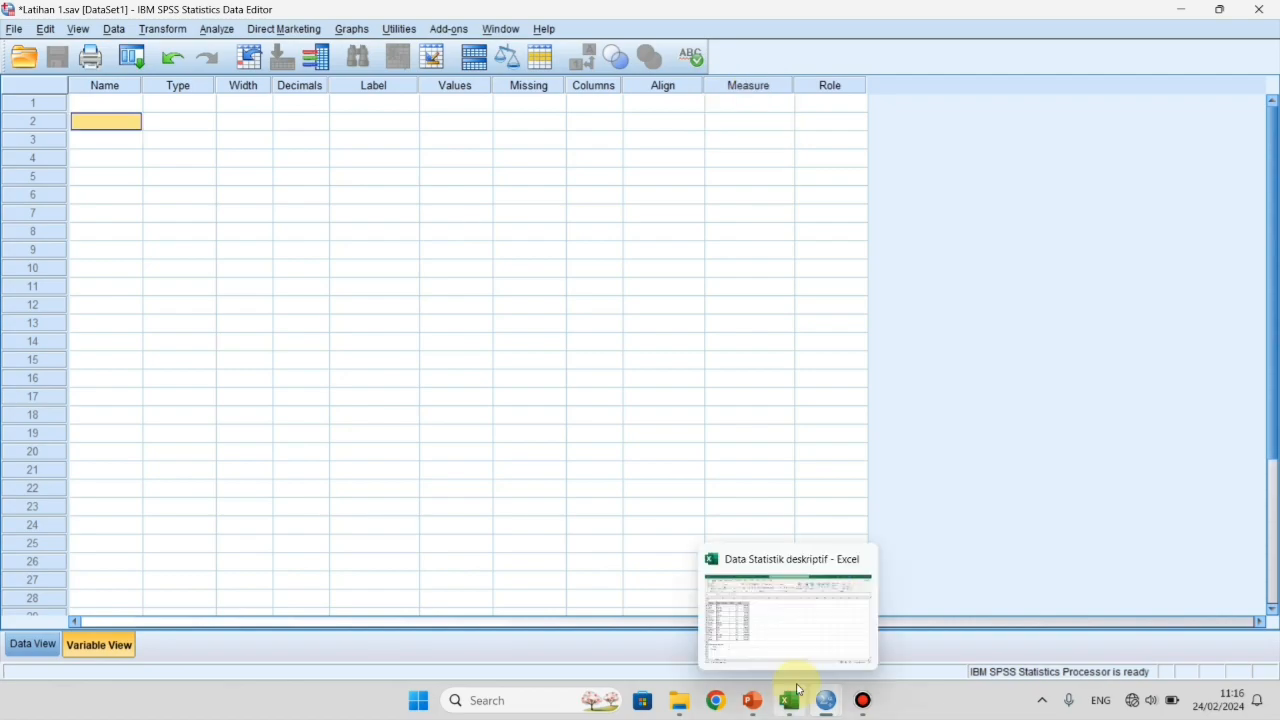
Switch to the Data Statistik deskriptif workbook in Excel and review the table's column headings from Nama to Gaji
left_click(783, 630)
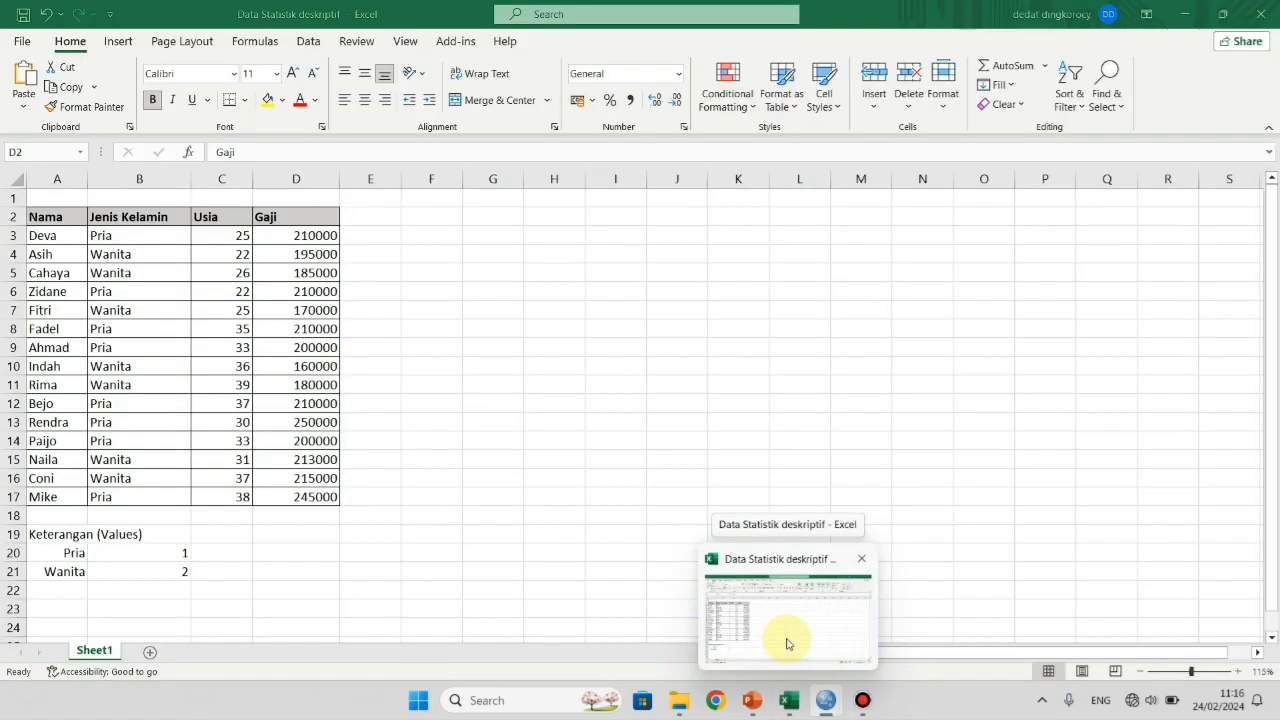
left_click(55, 252)
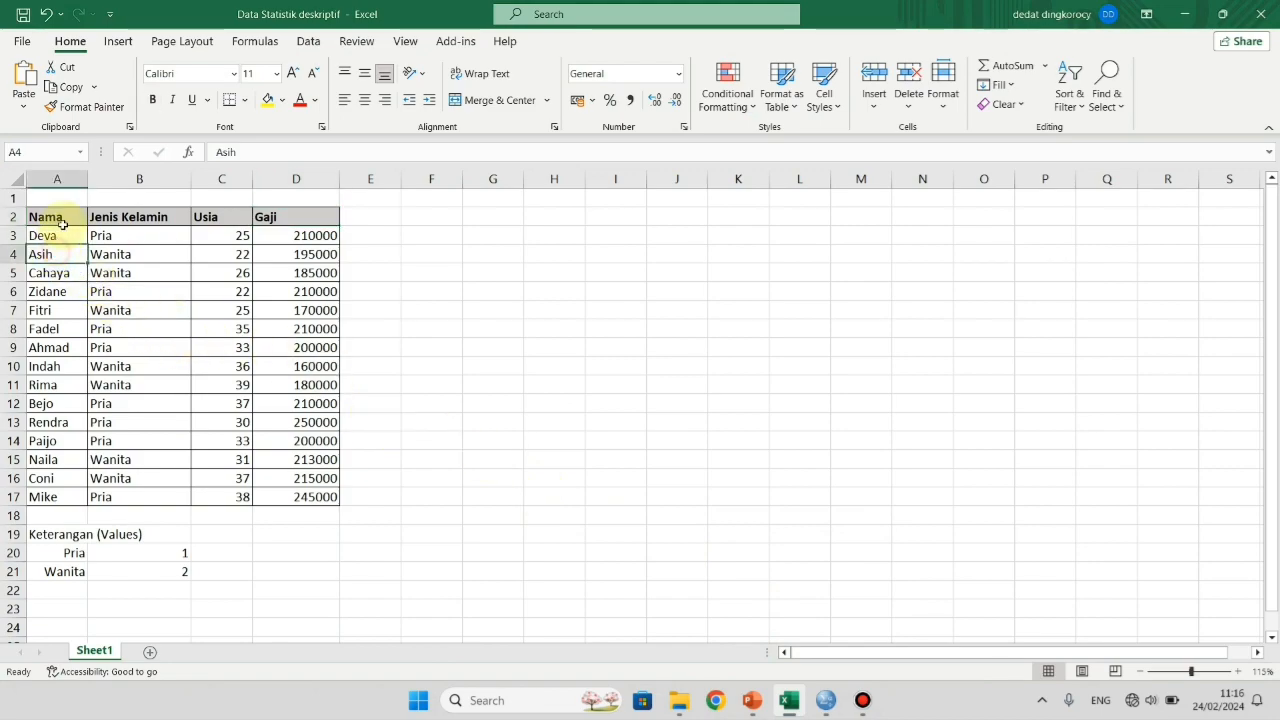
left_click(68, 214)
left_click(130, 215)
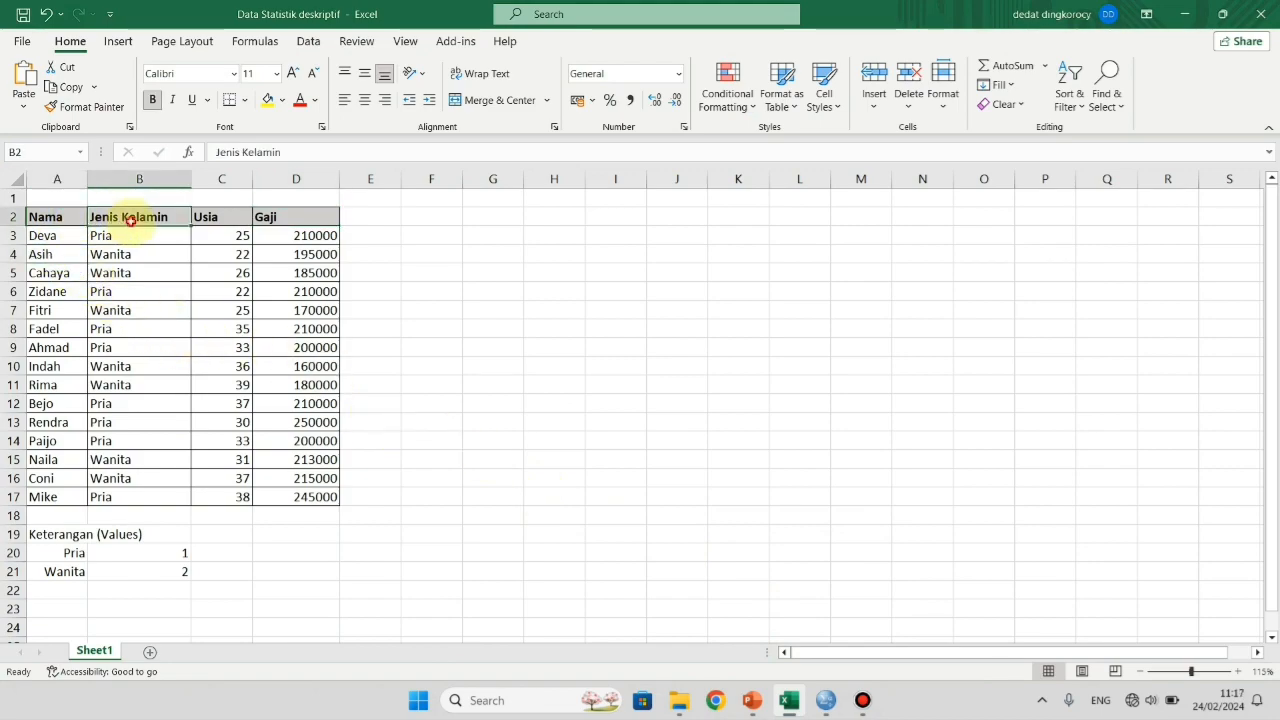
left_click(214, 222)
left_click(266, 216)
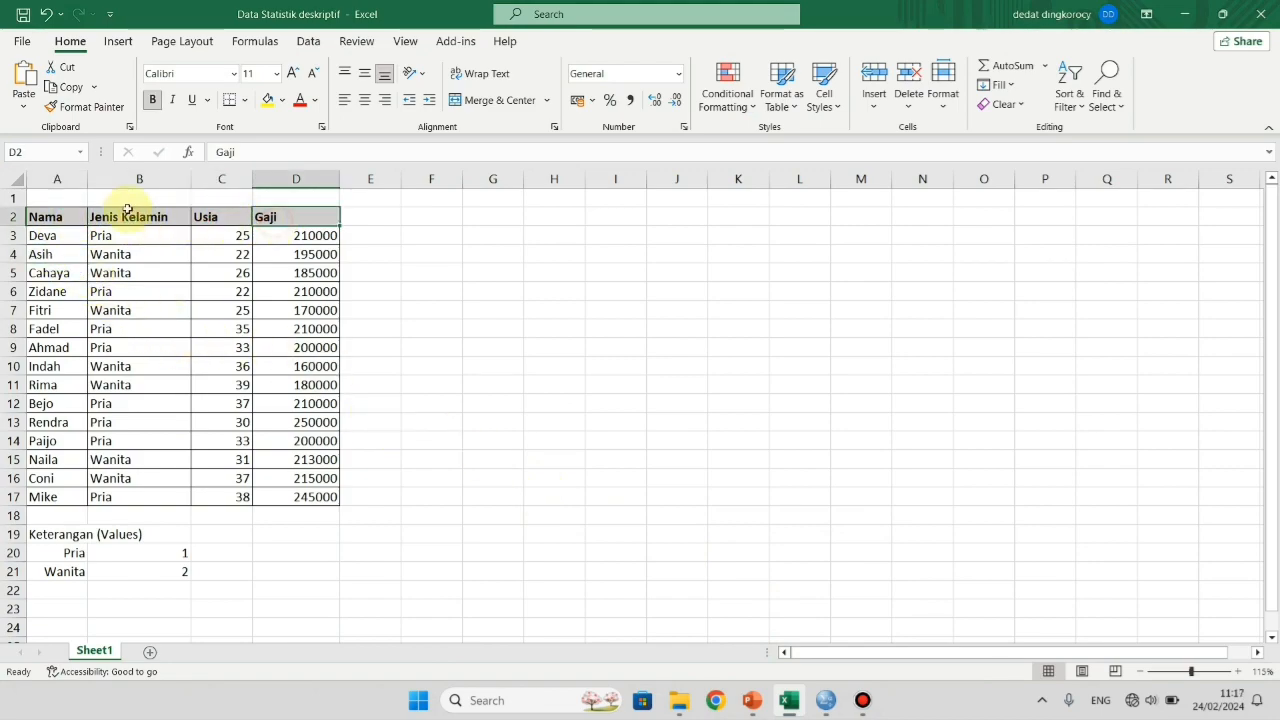
left_click(72, 218)
left_click(135, 215)
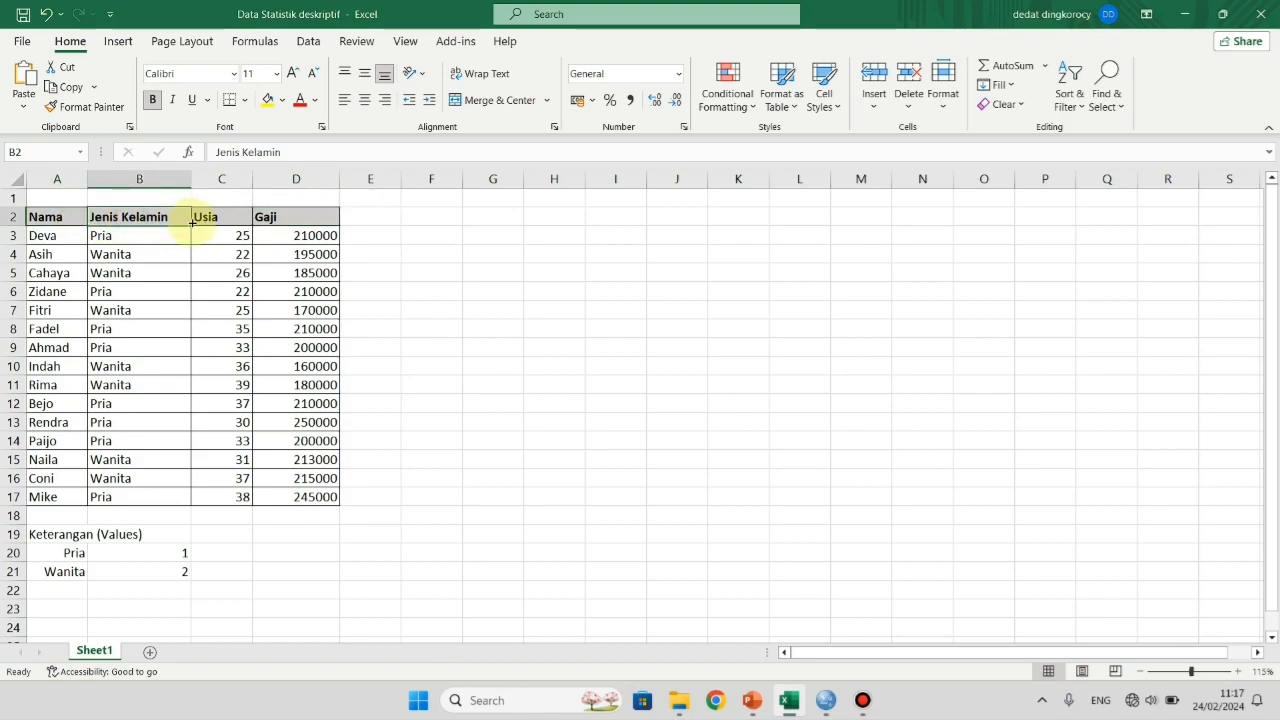
left_click(52, 216)
left_click(132, 215)
left_click(212, 218)
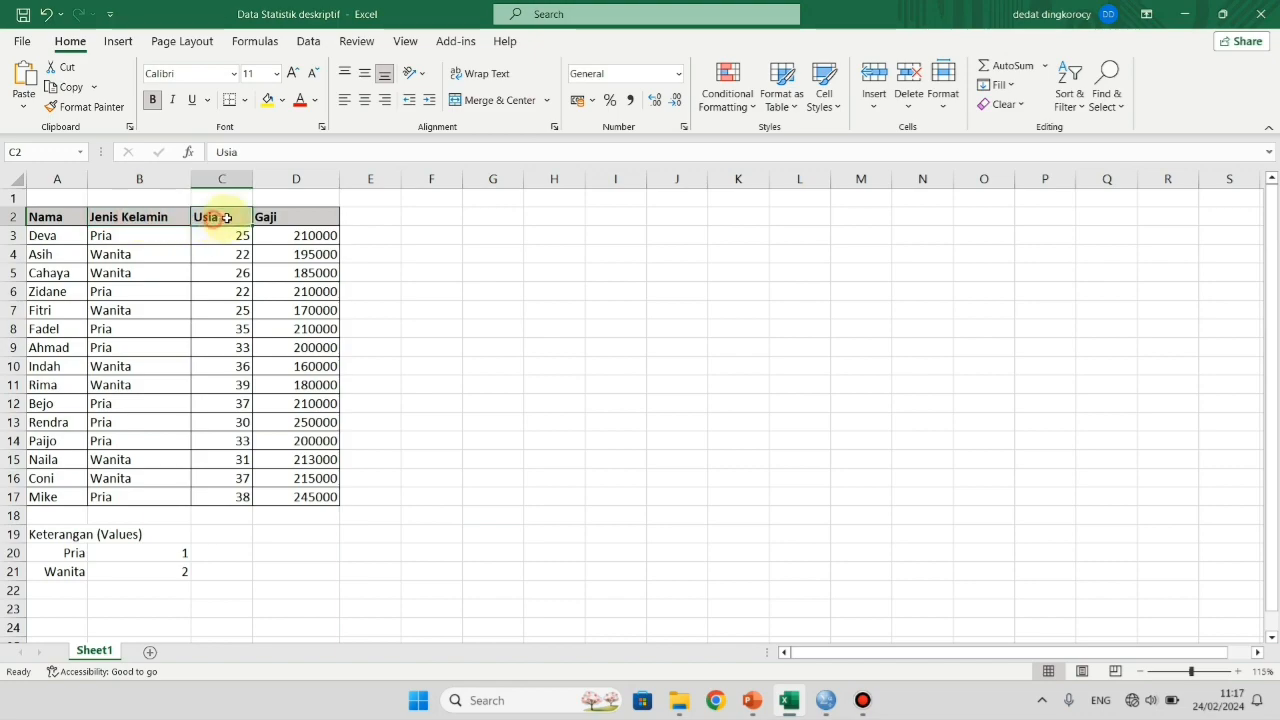
left_click(264, 222)
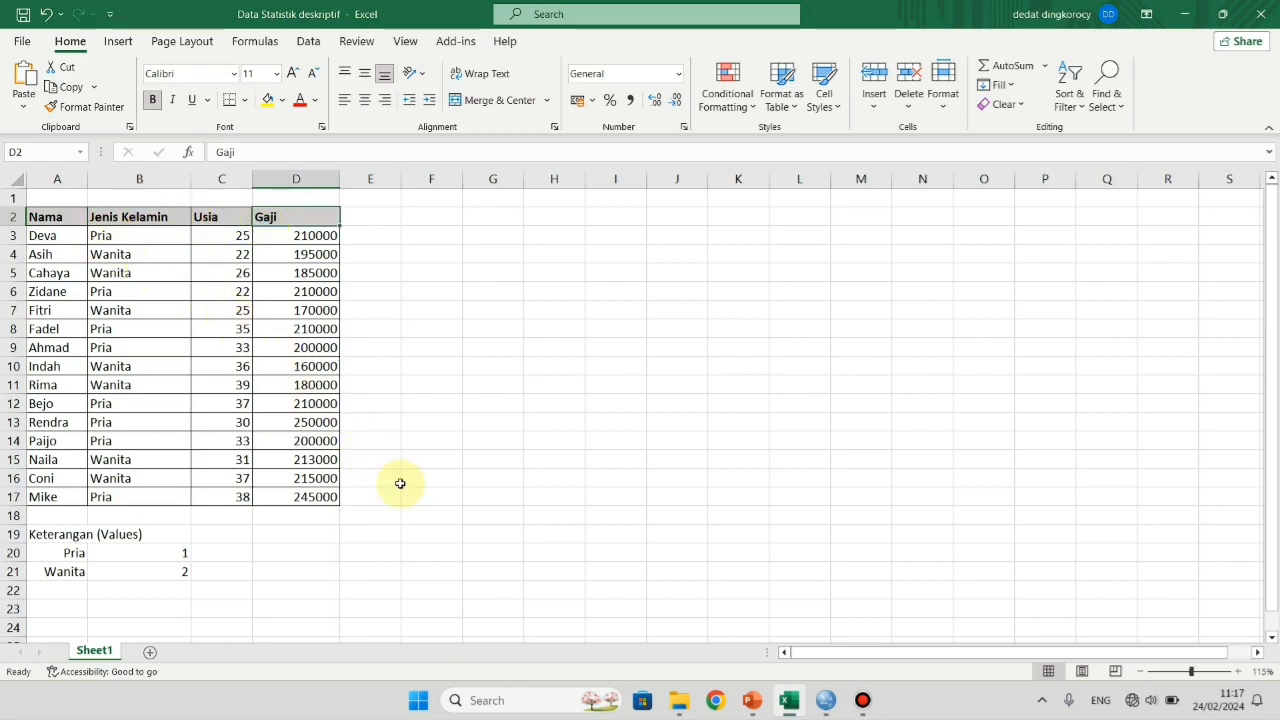
Return to the Latihan 1.sav dataset in SPSS and define the first two variables as Nama and Jenis_Kelamin
mouse_move(826, 700)
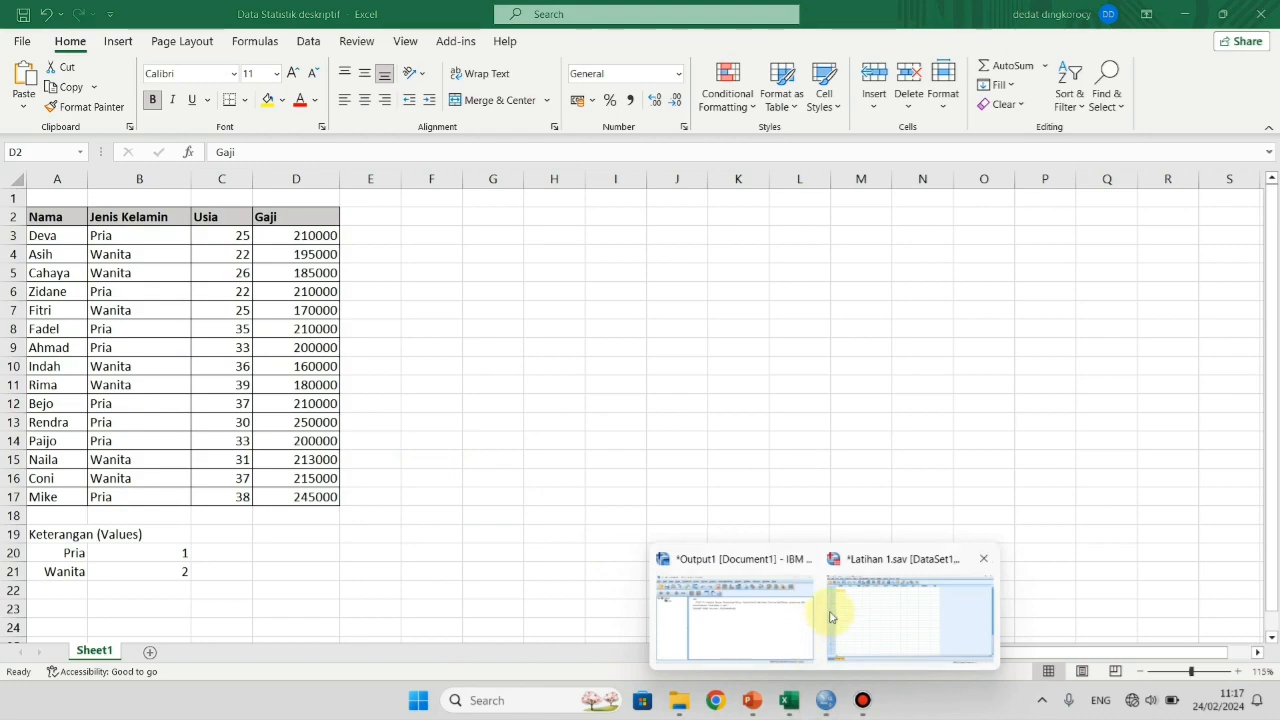
left_click(885, 603)
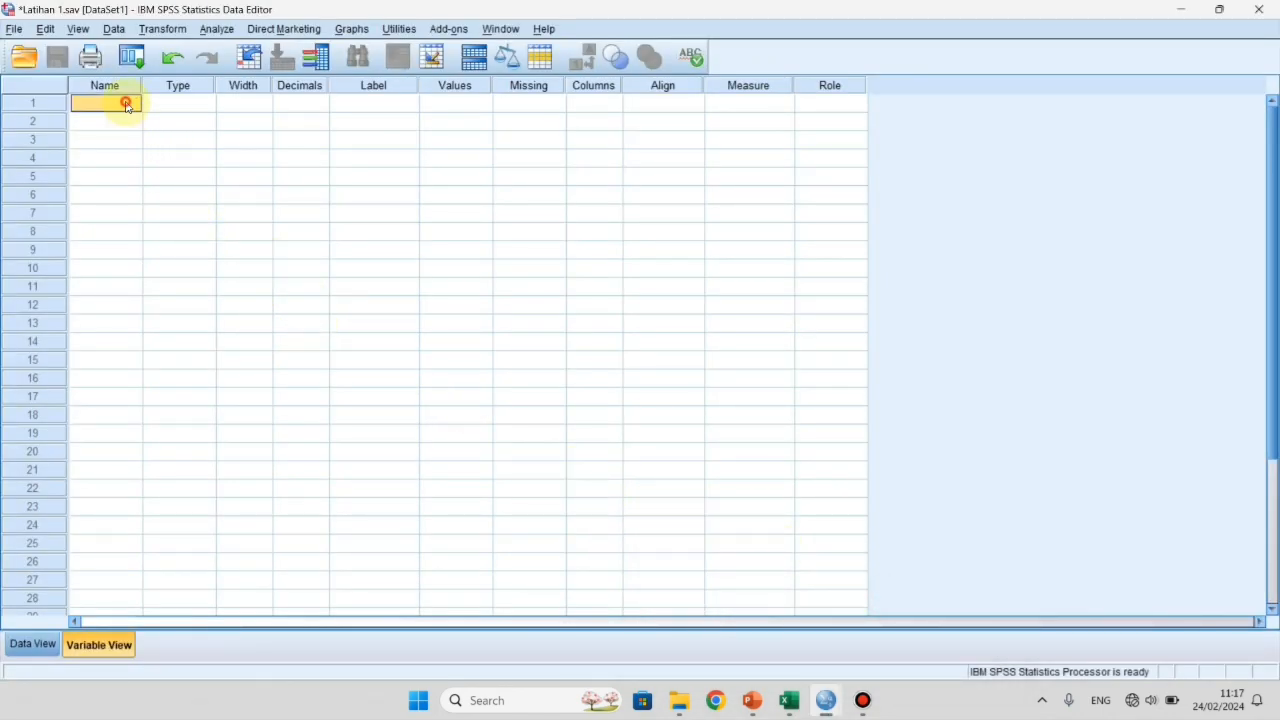
type("Nama")
left_click(127, 122)
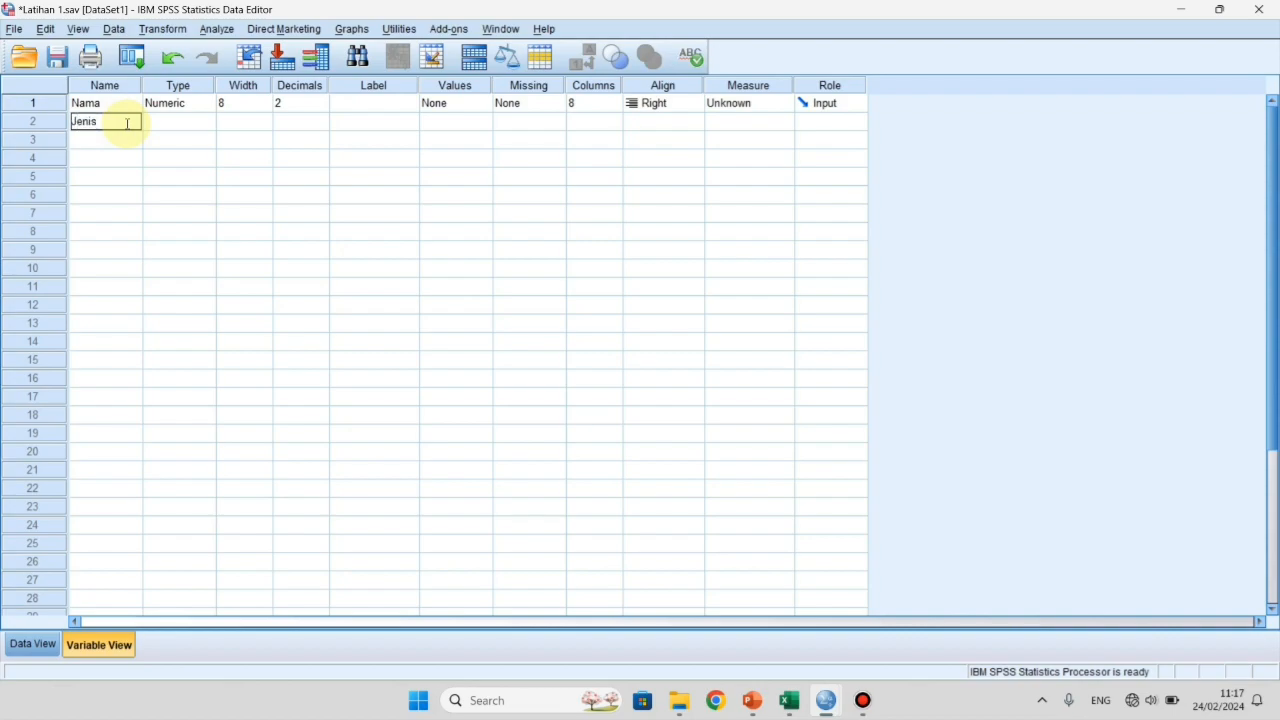
type("Jenis_Kelamin")
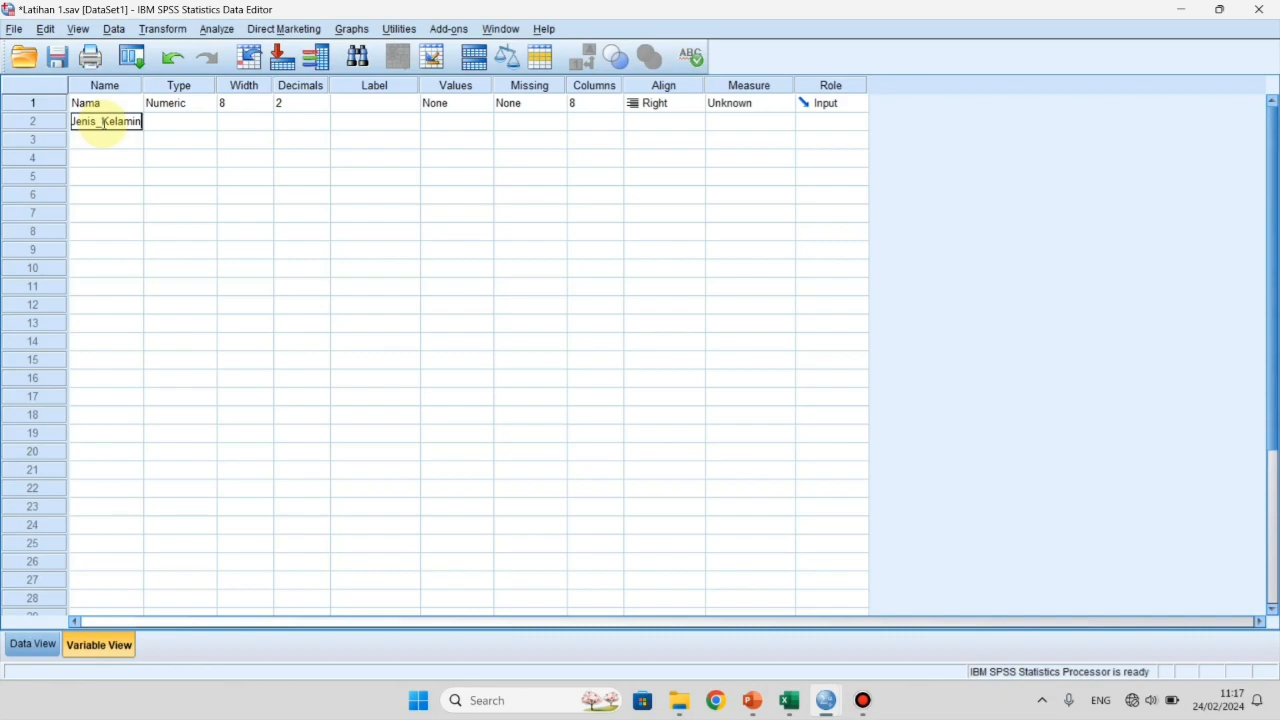
key("Return")
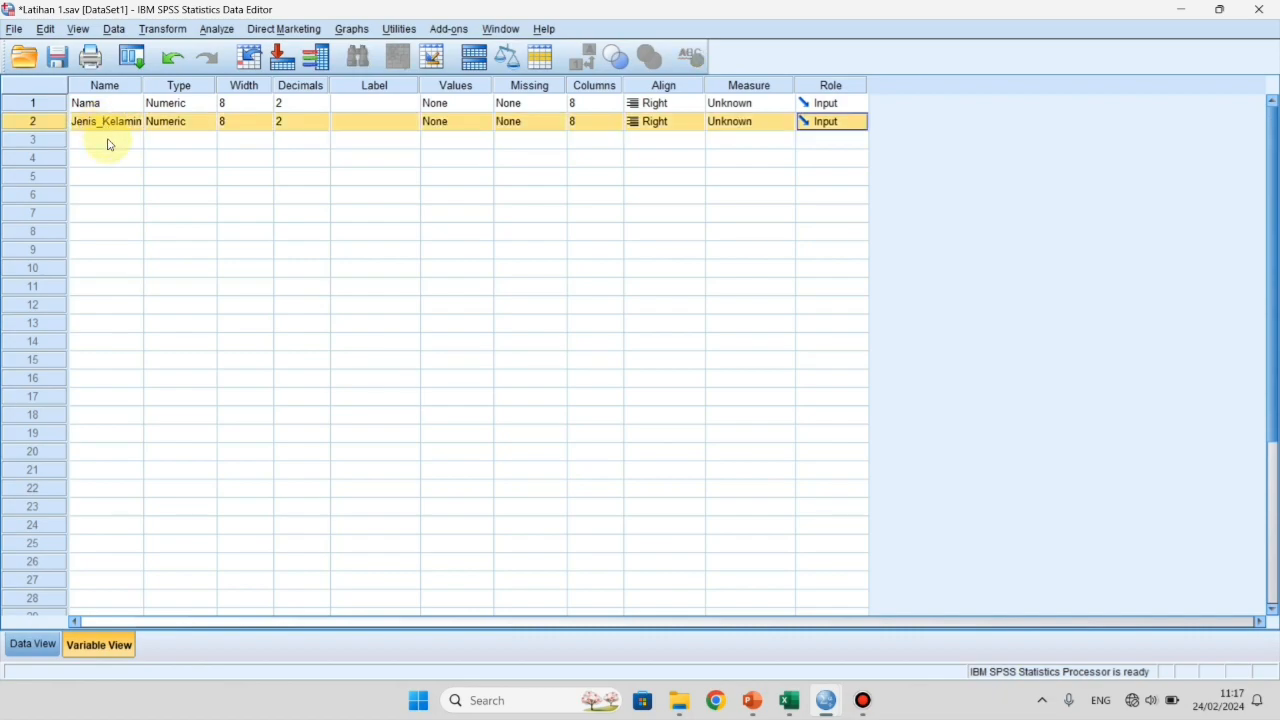
Add the variables Usia and Gaji in rows 3 and 4 of the variable list
left_click(105, 139)
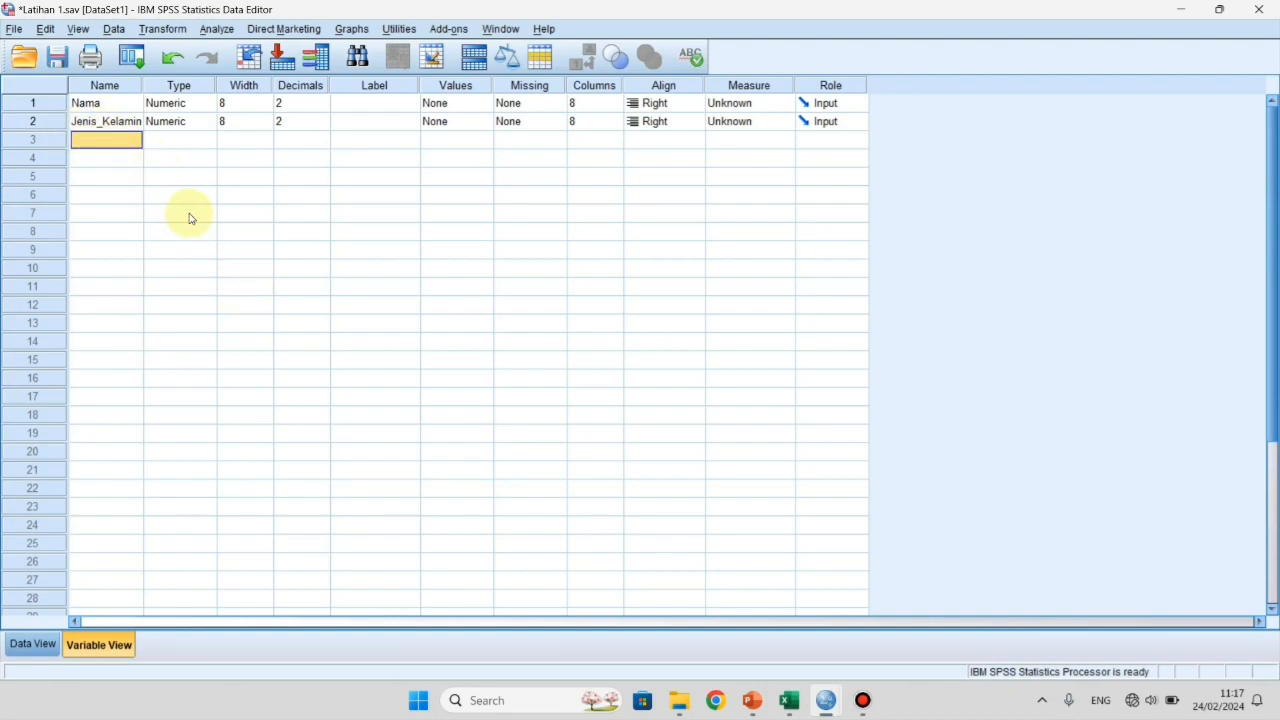
type("Usia")
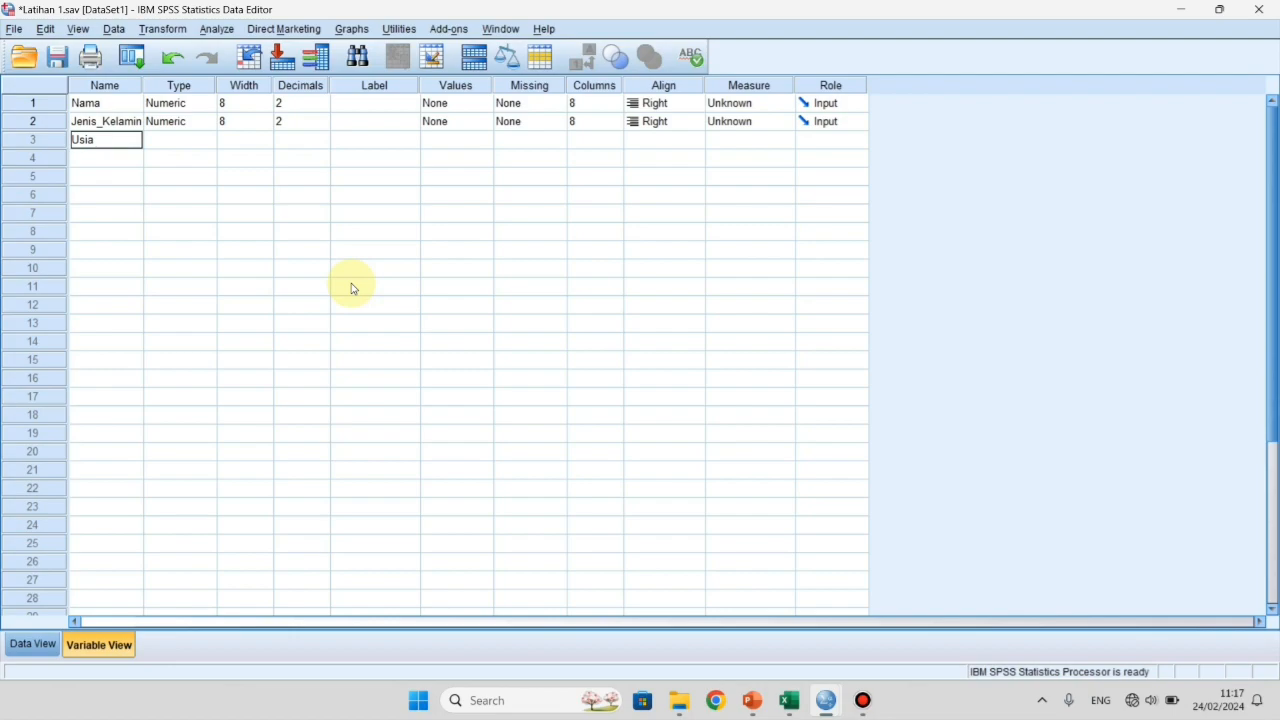
left_click(114, 160)
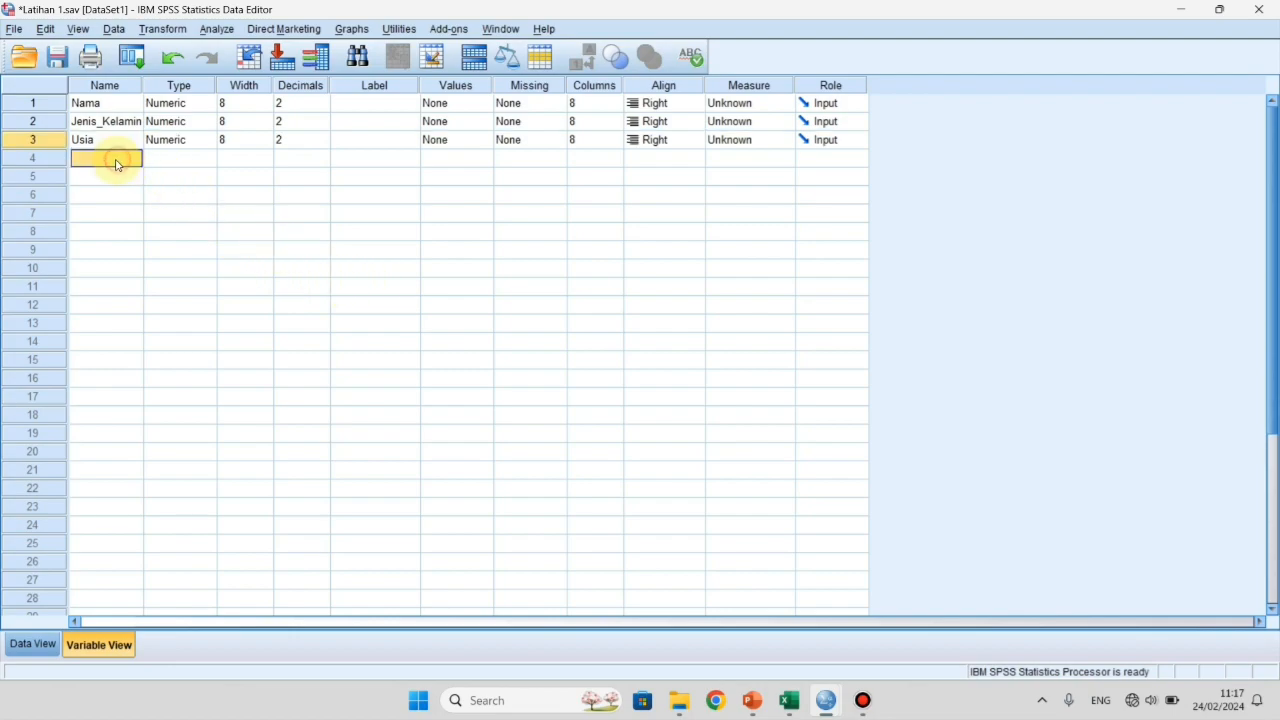
type("Gaji")
left_click(157, 163)
left_click(117, 103)
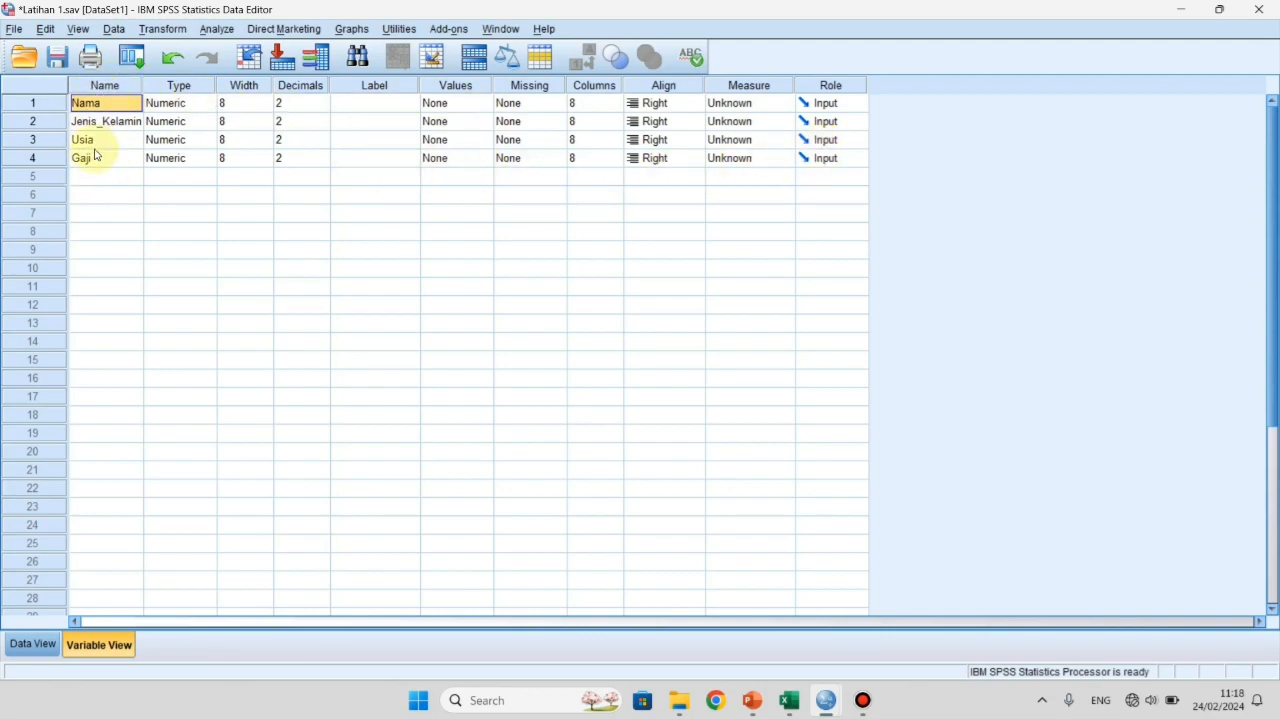
Check the Type column, switch to the Data Statistik deskriptif workbook in Excel and review the entries under Nama
left_click(175, 86)
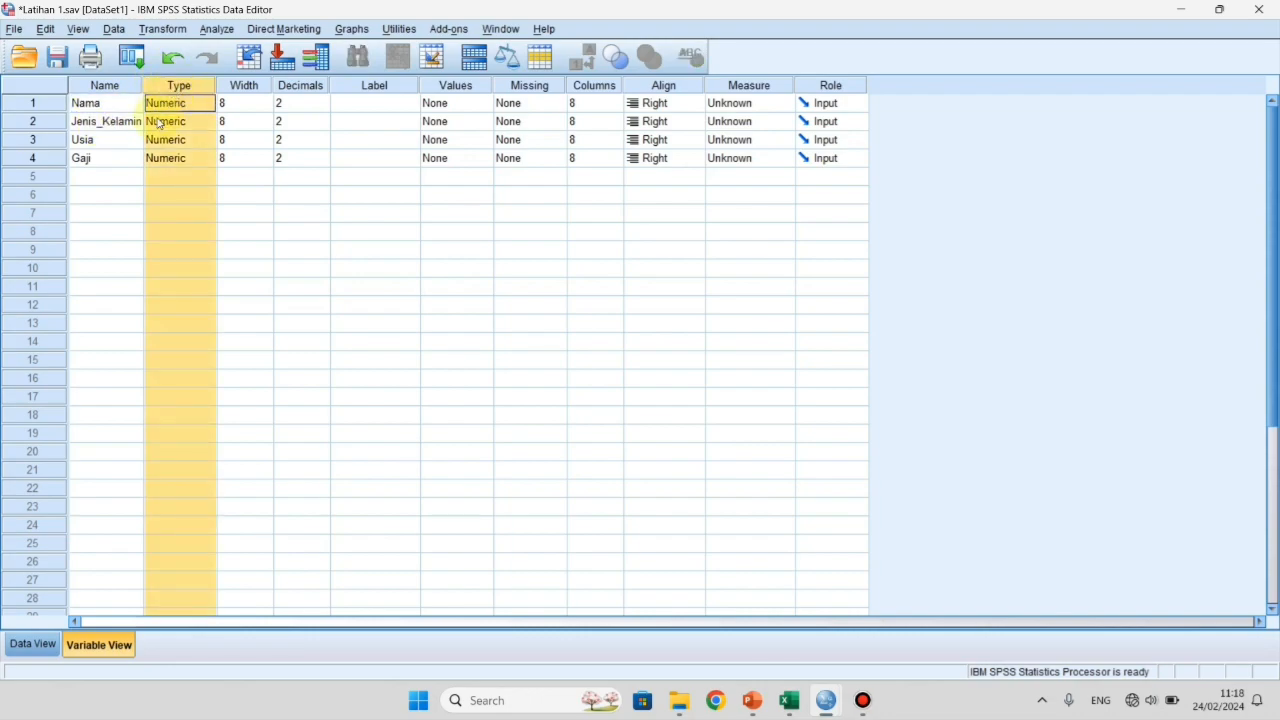
left_click(174, 195)
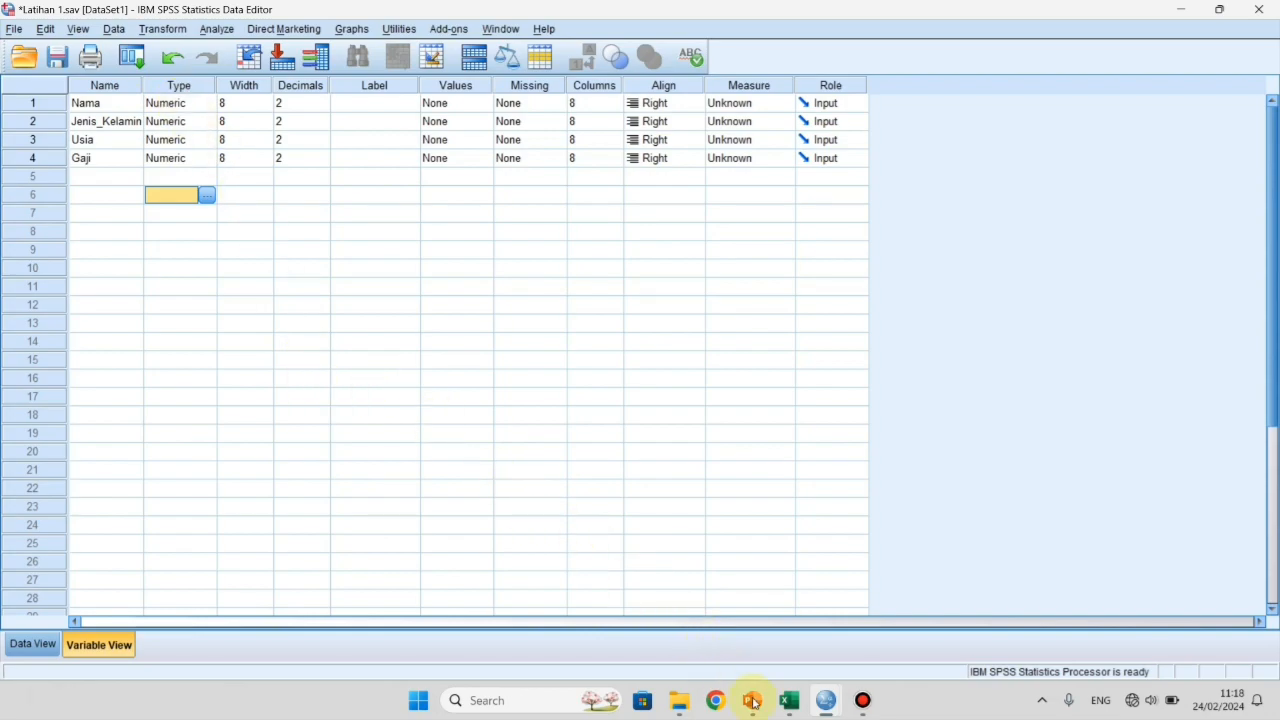
mouse_move(790, 712)
left_click(814, 634)
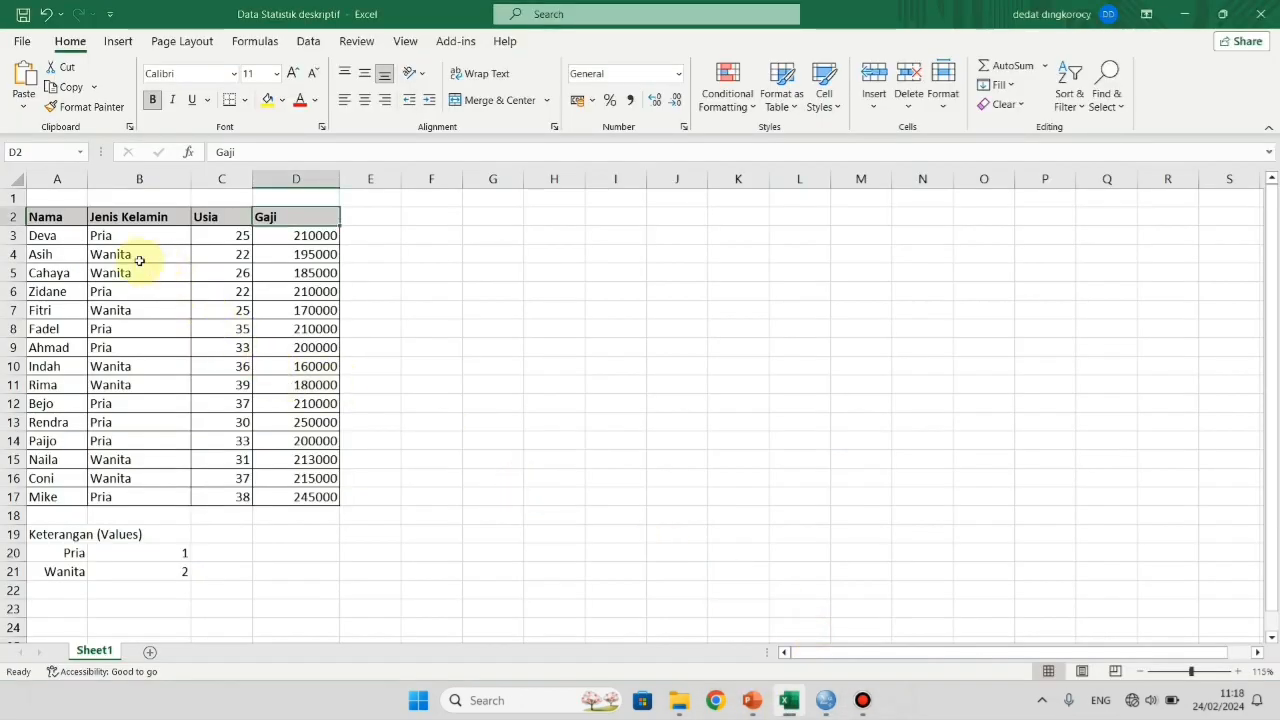
left_click(63, 224)
left_click_drag(55, 237, 45, 493)
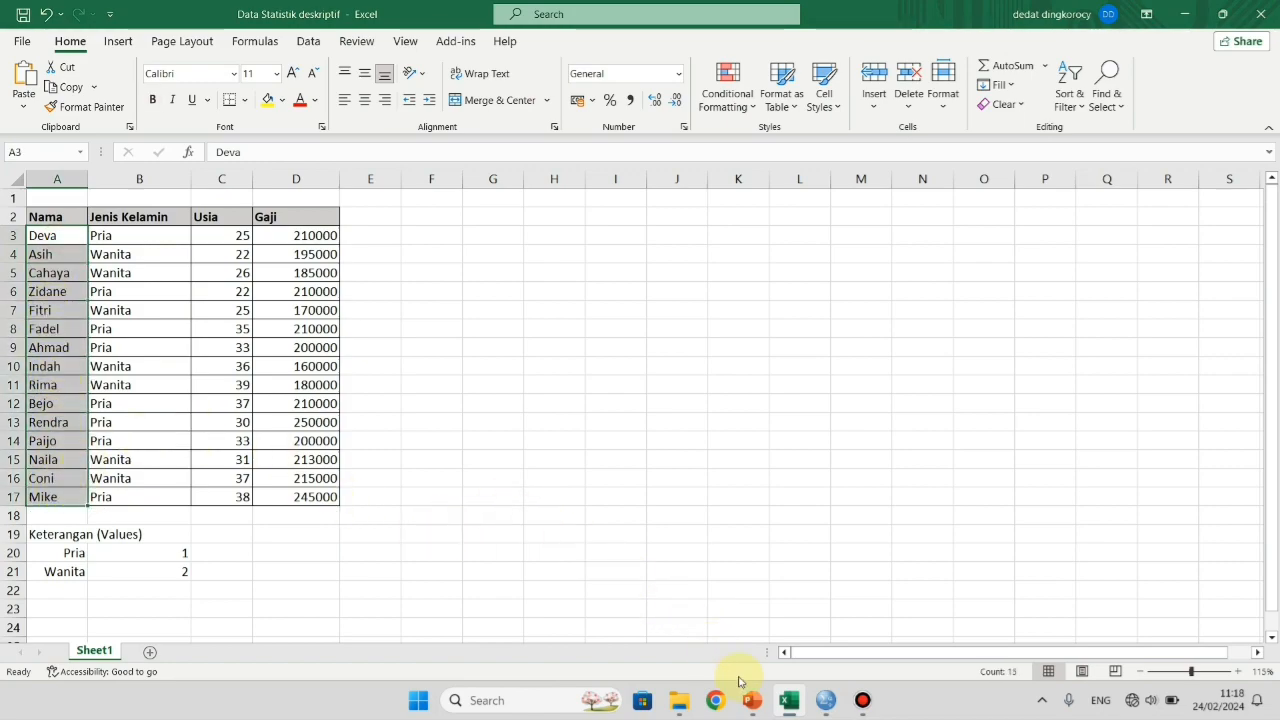
Return to the Latihan 1.sav dataset in SPSS and set the type of the variable Nama to String
mouse_move(822, 702)
left_click(862, 625)
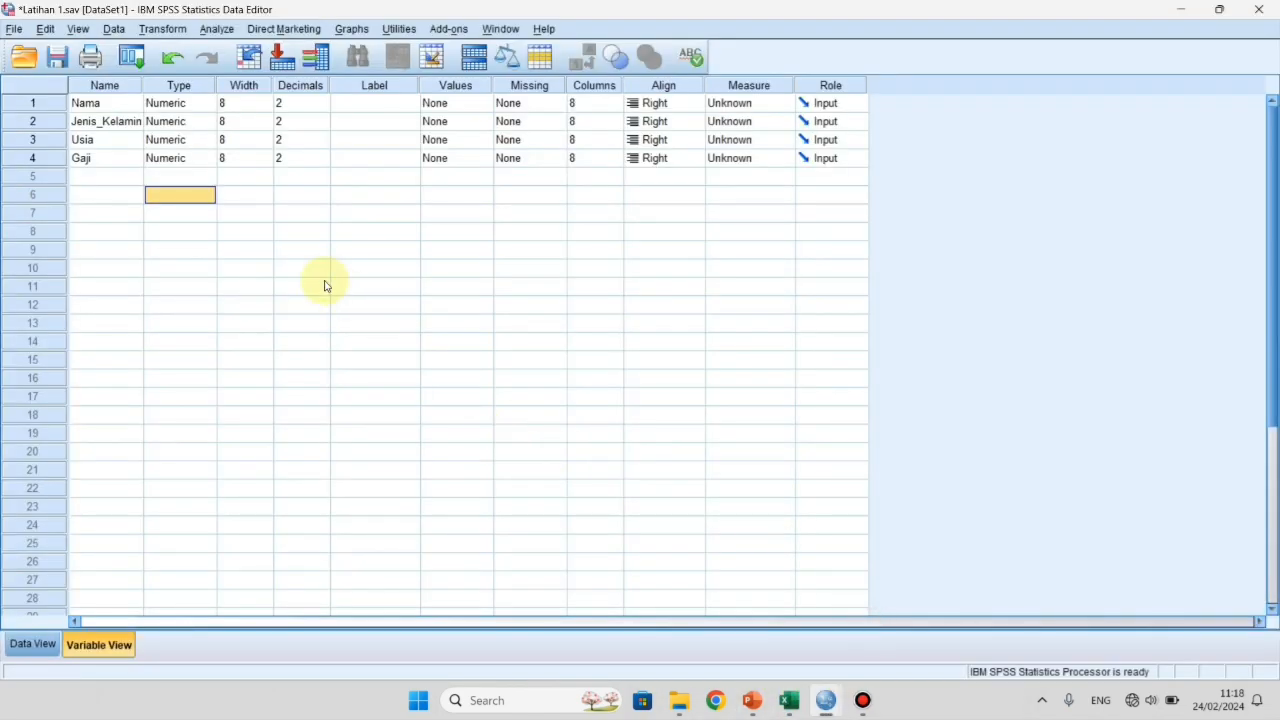
left_click(174, 104)
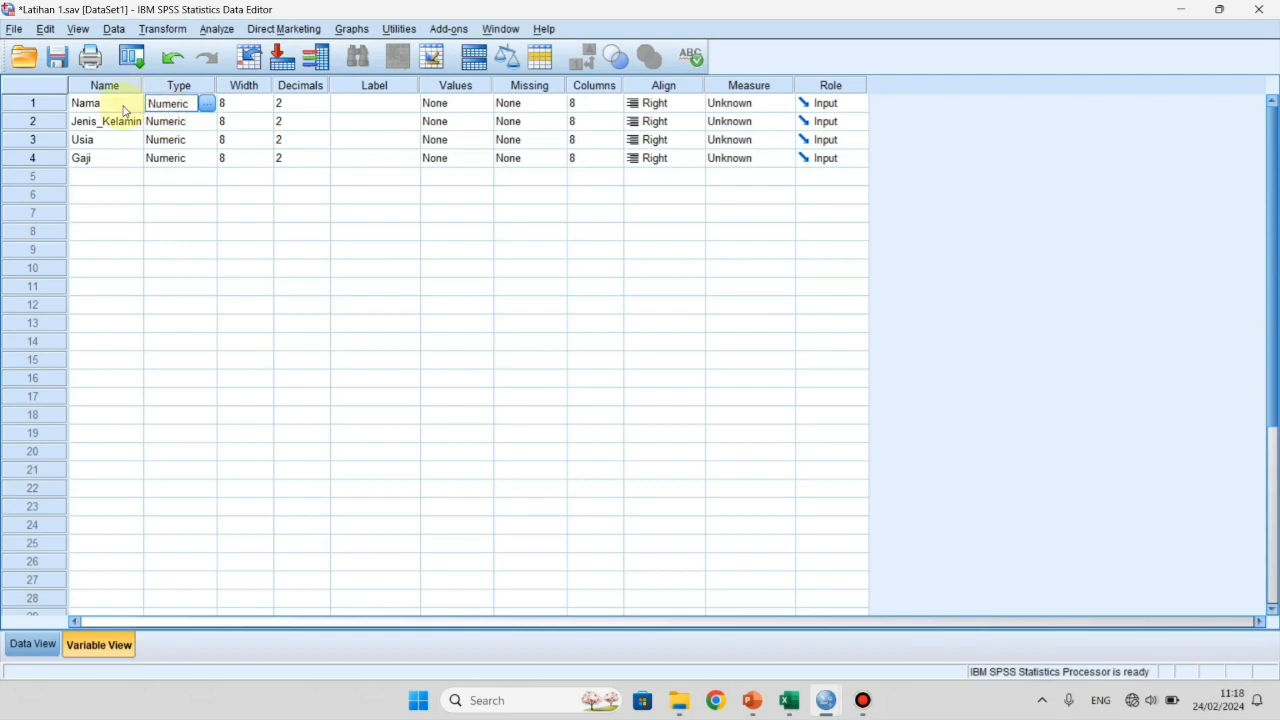
left_click(207, 104)
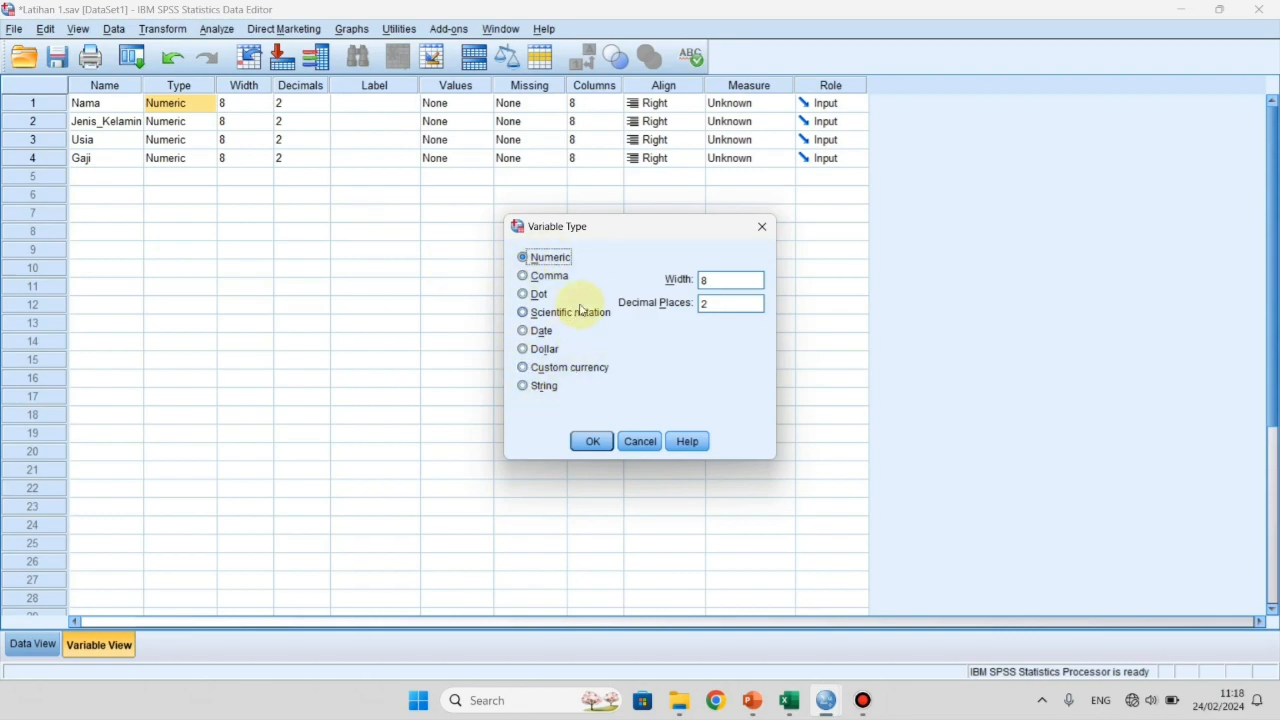
left_click(531, 390)
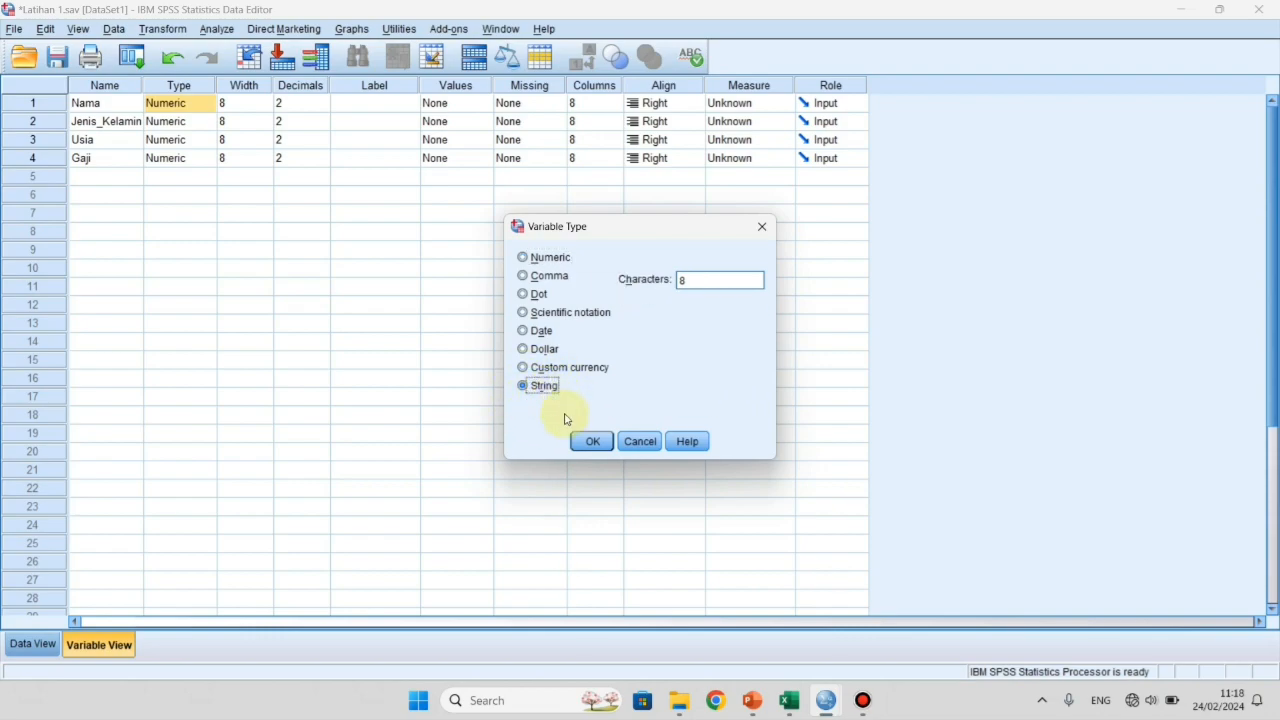
left_click(591, 439)
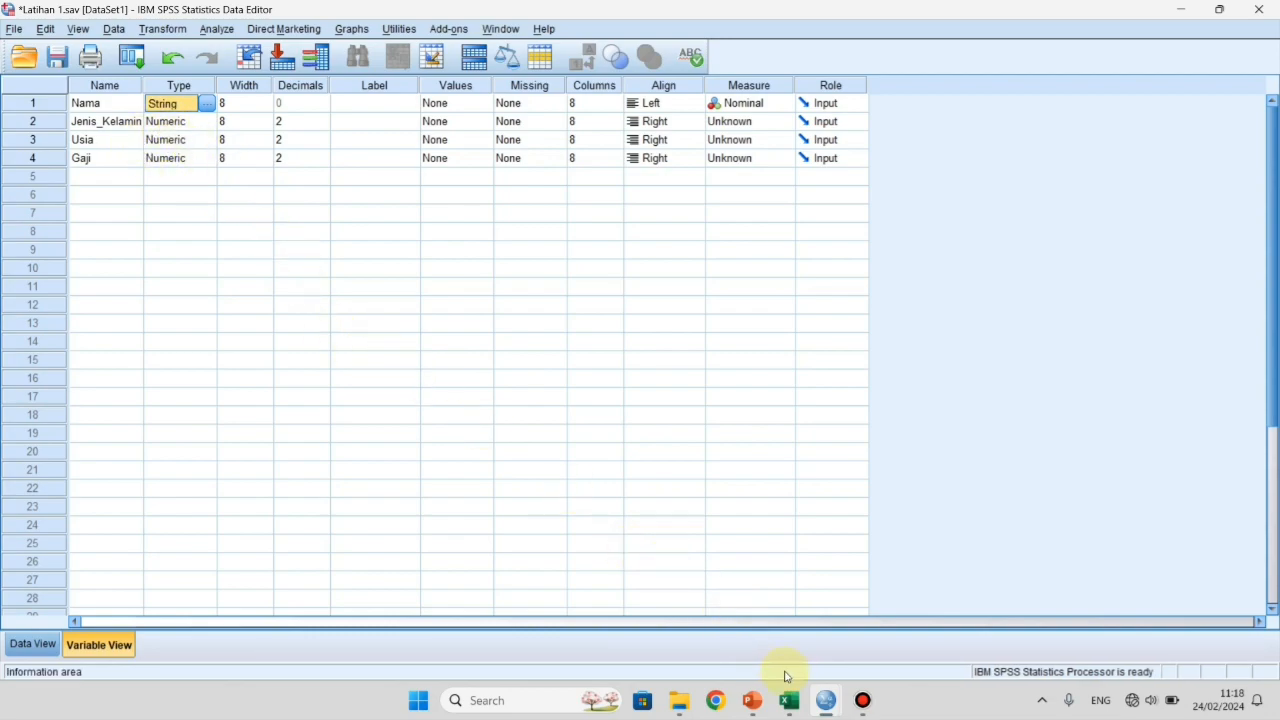
Switch to the Data Statistik deskriptif workbook in Excel and compare the Jenis Kelamin entries with the Keterangan (Values) codes
mouse_move(790, 700)
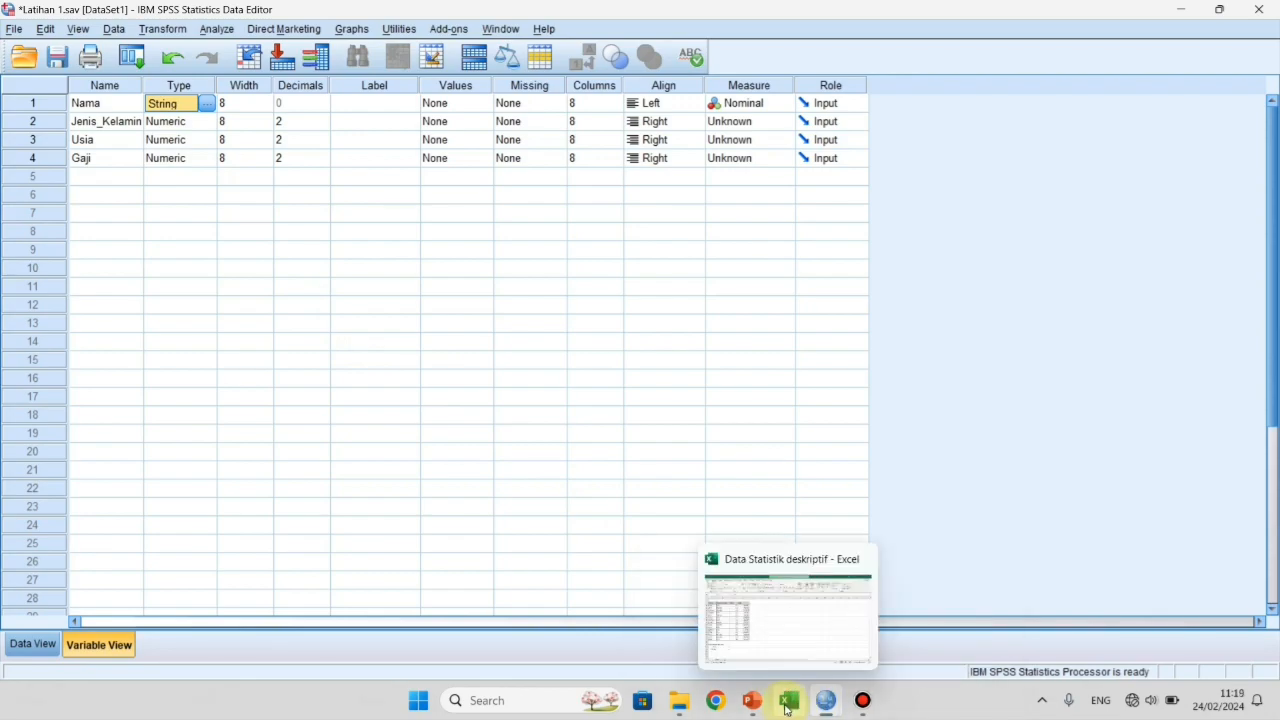
left_click(781, 634)
left_click(160, 275)
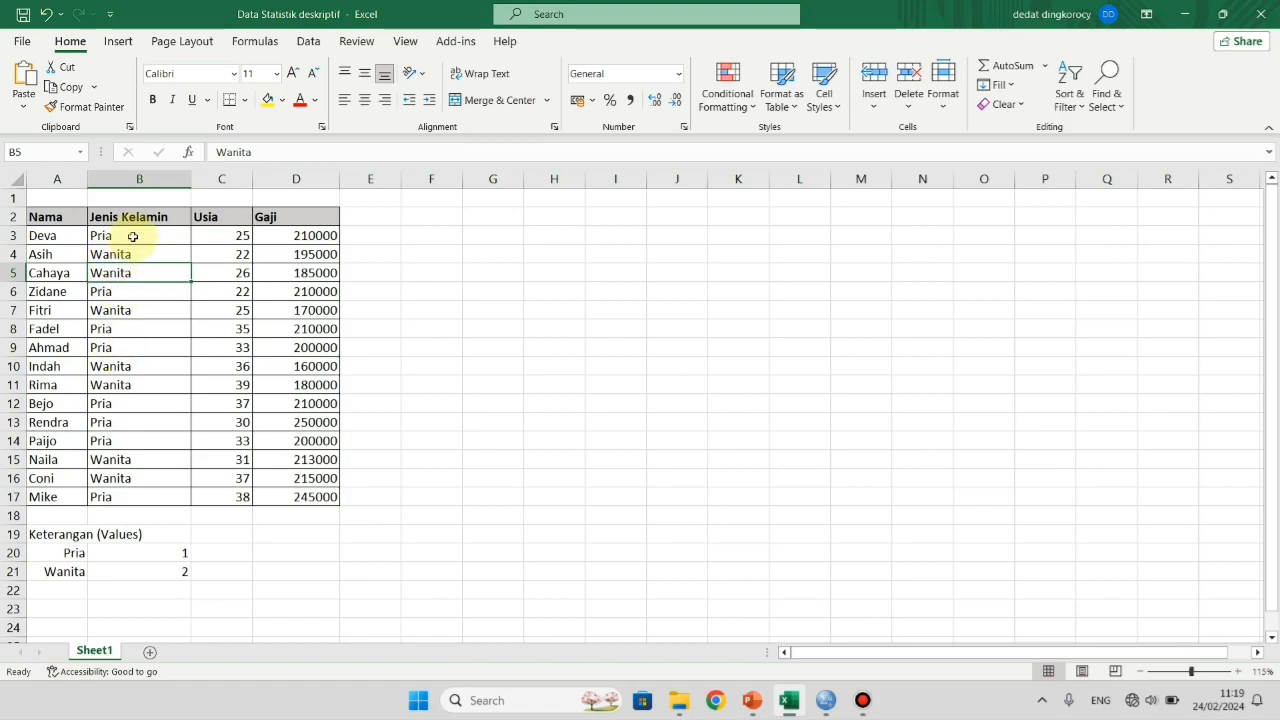
left_click(70, 551)
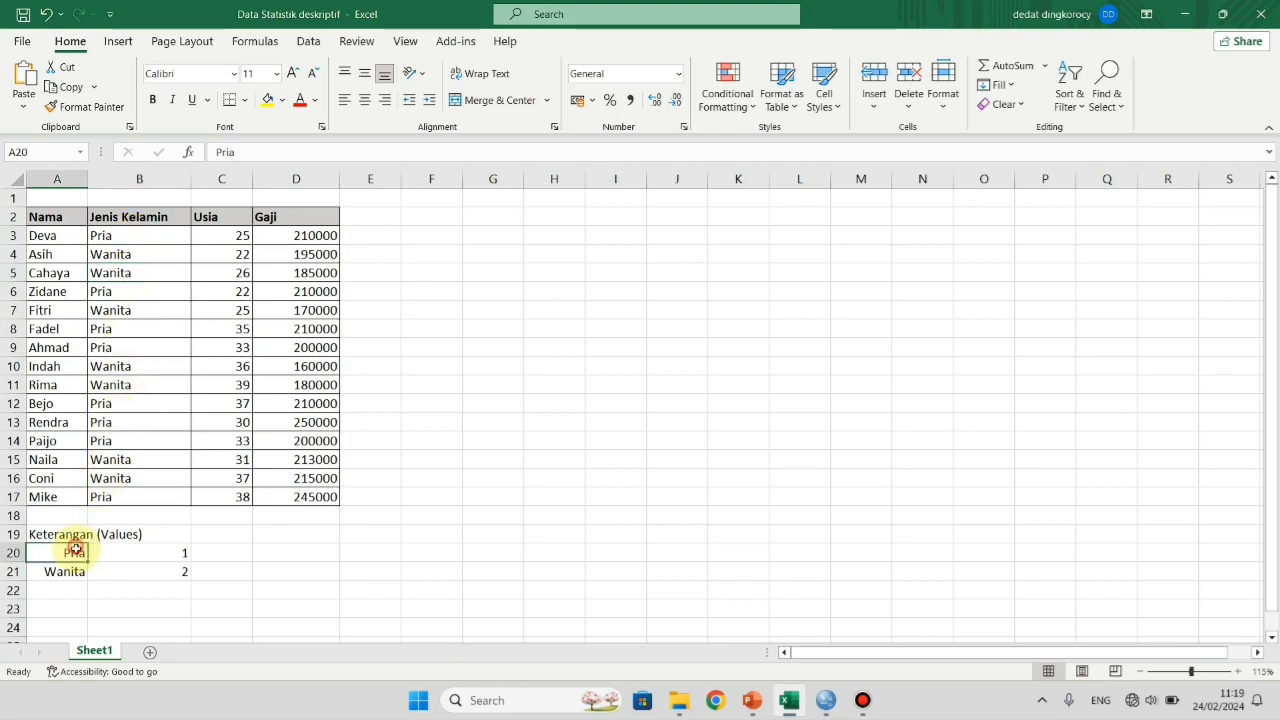
left_click(103, 557)
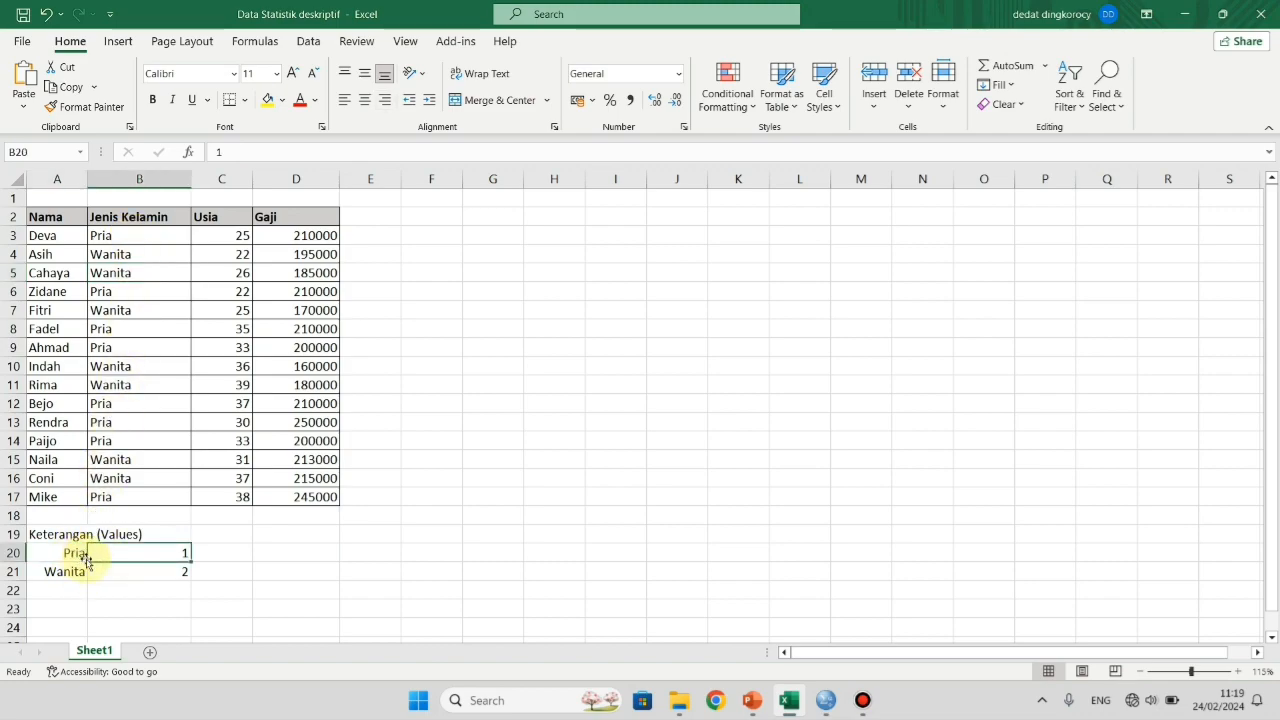
left_click(122, 576)
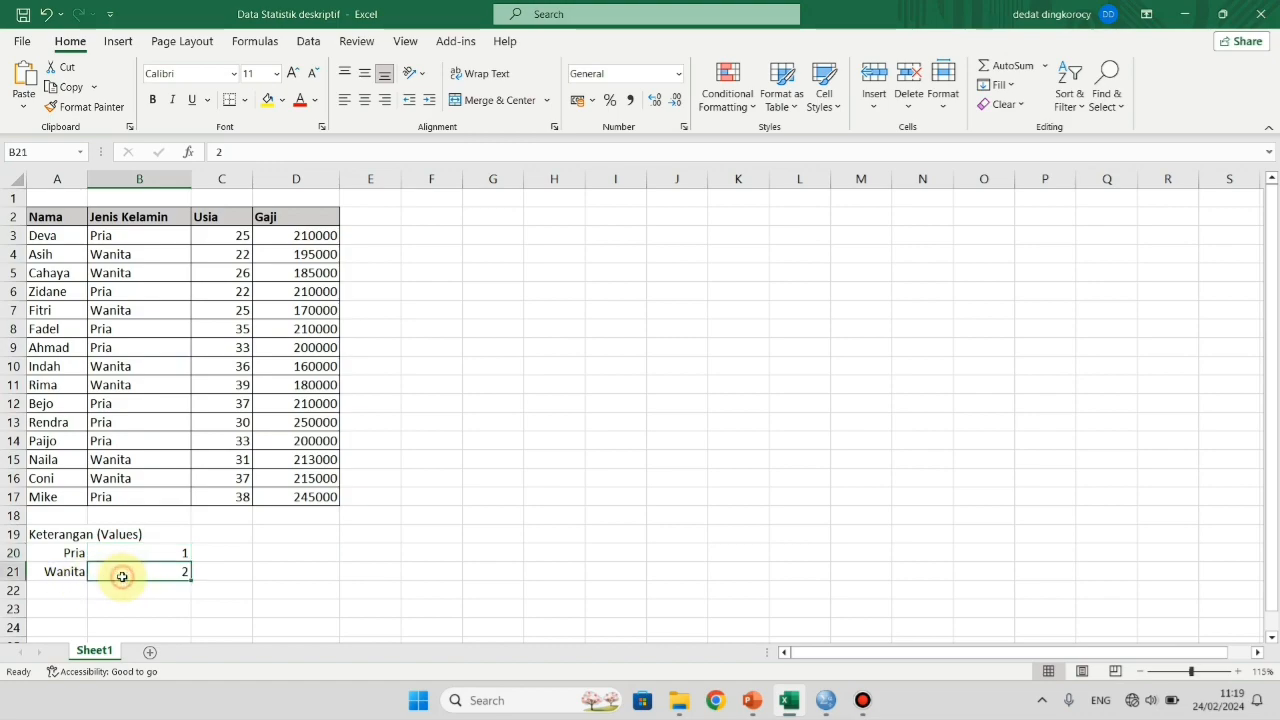
left_click_drag(145, 238, 140, 490)
left_click(155, 348)
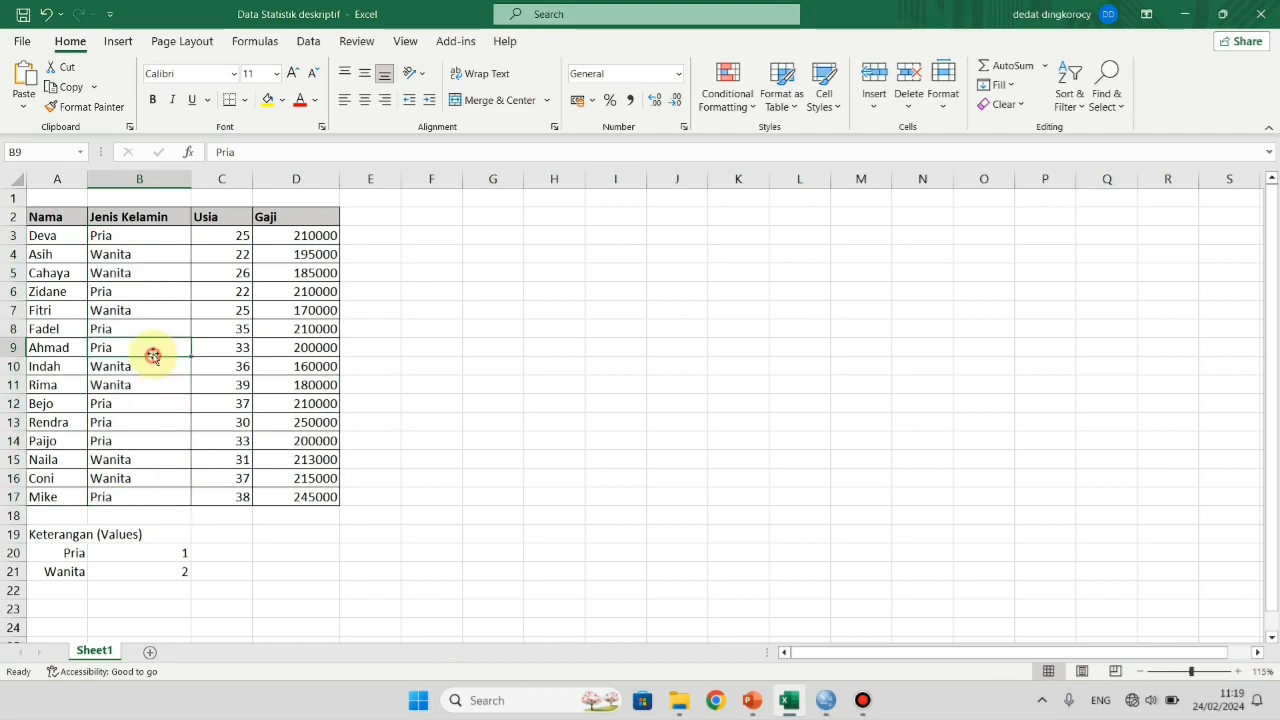
left_click(148, 242)
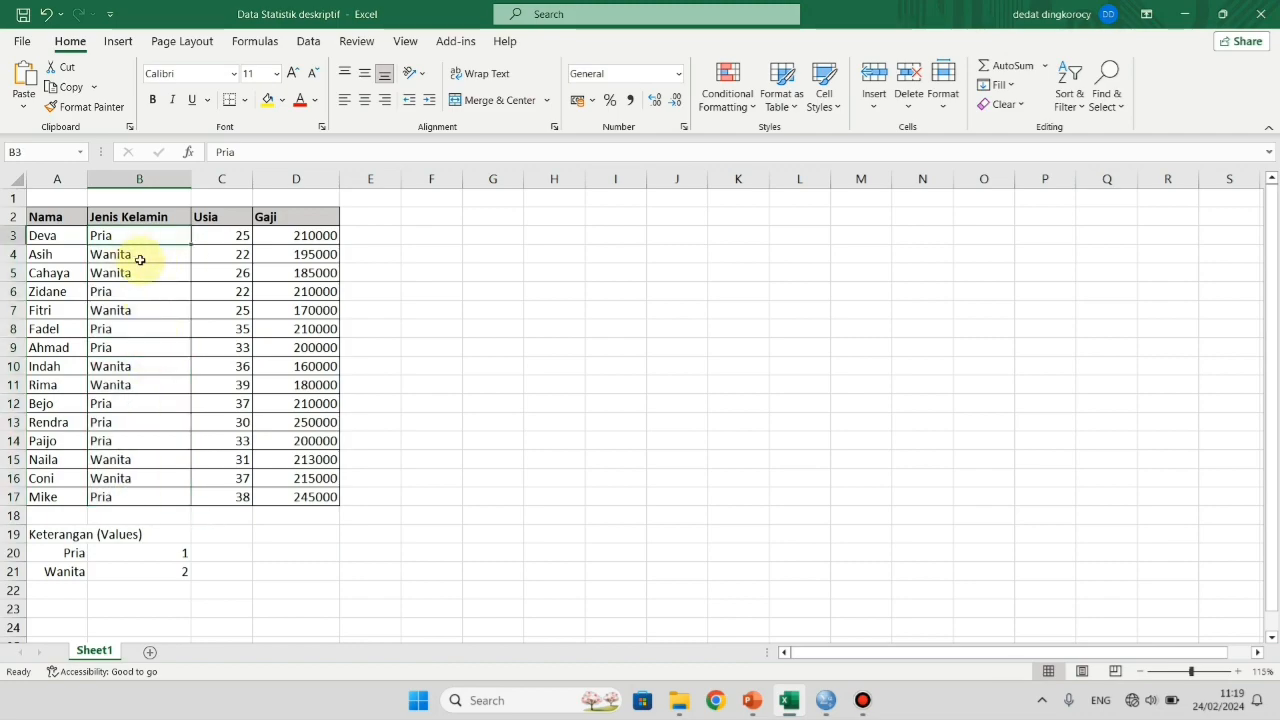
left_click(140, 258)
left_click(136, 237)
left_click(143, 259)
Replace every Pria entry in the Jenis Kelamin column, B3:B17, with 1
left_click_drag(143, 239, 132, 496)
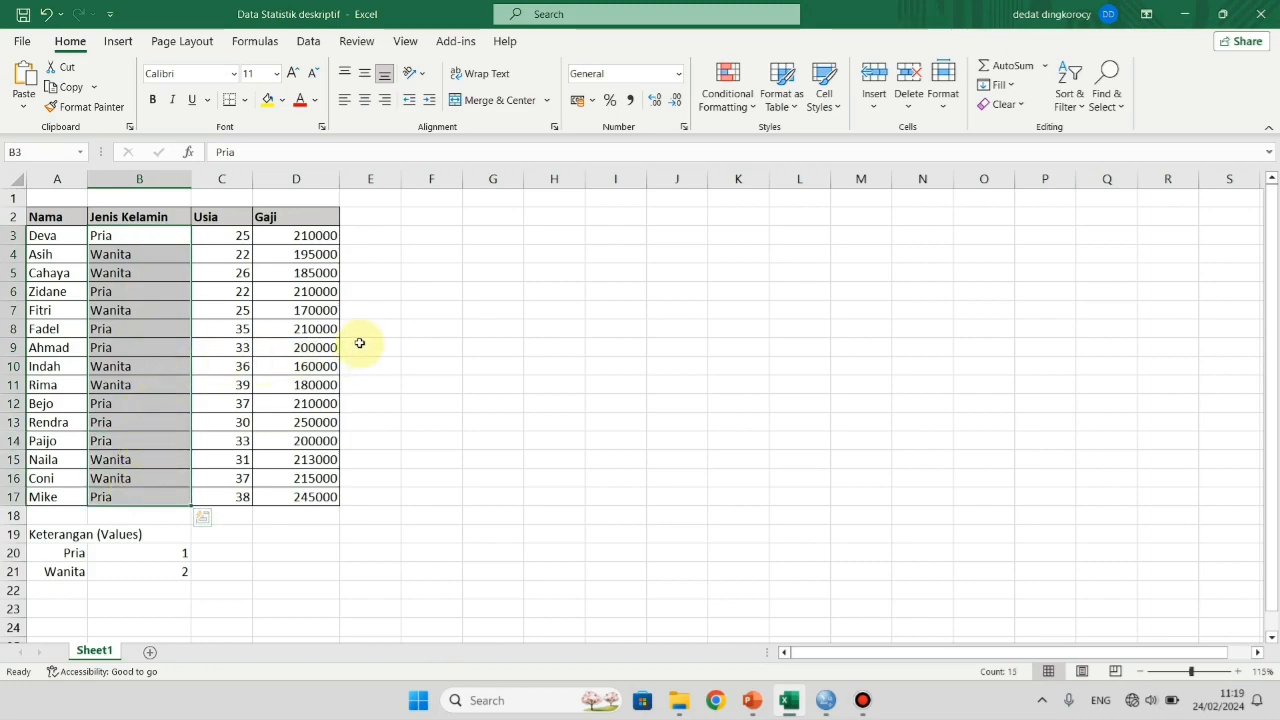
key("ctrl+f")
left_click_drag(470, 326, 389, 298)
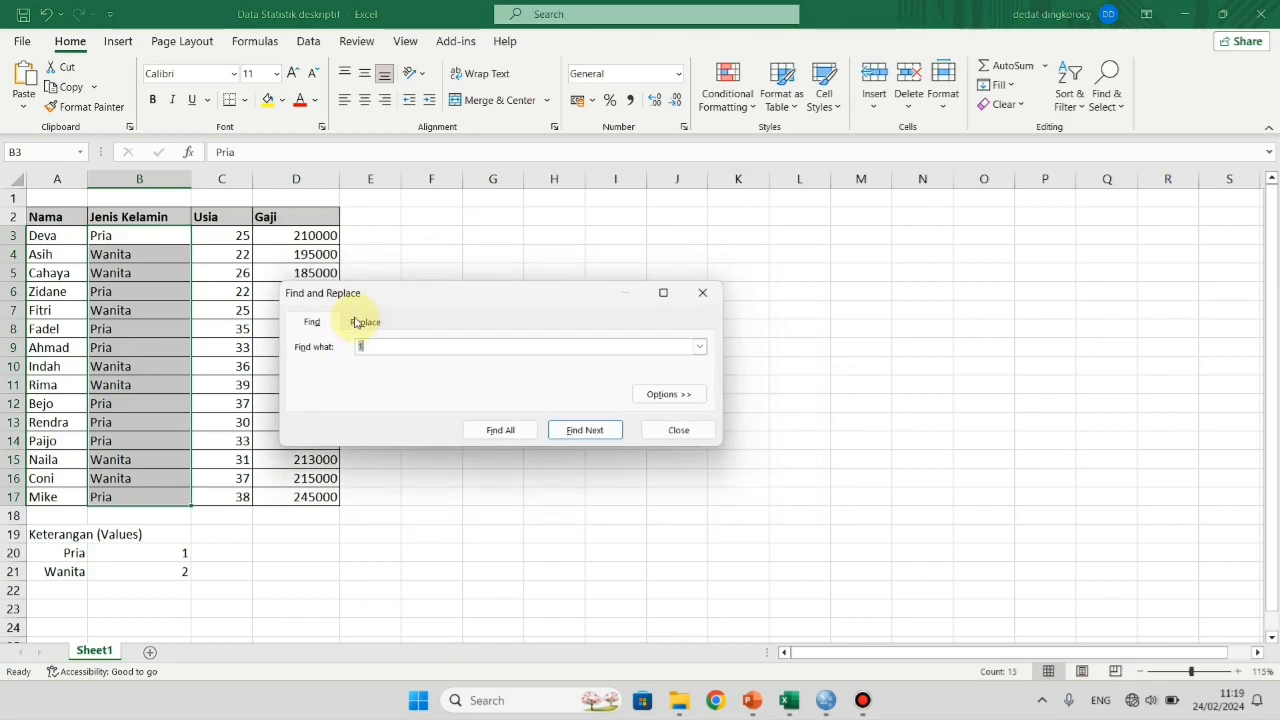
left_click(365, 322)
left_click(378, 346)
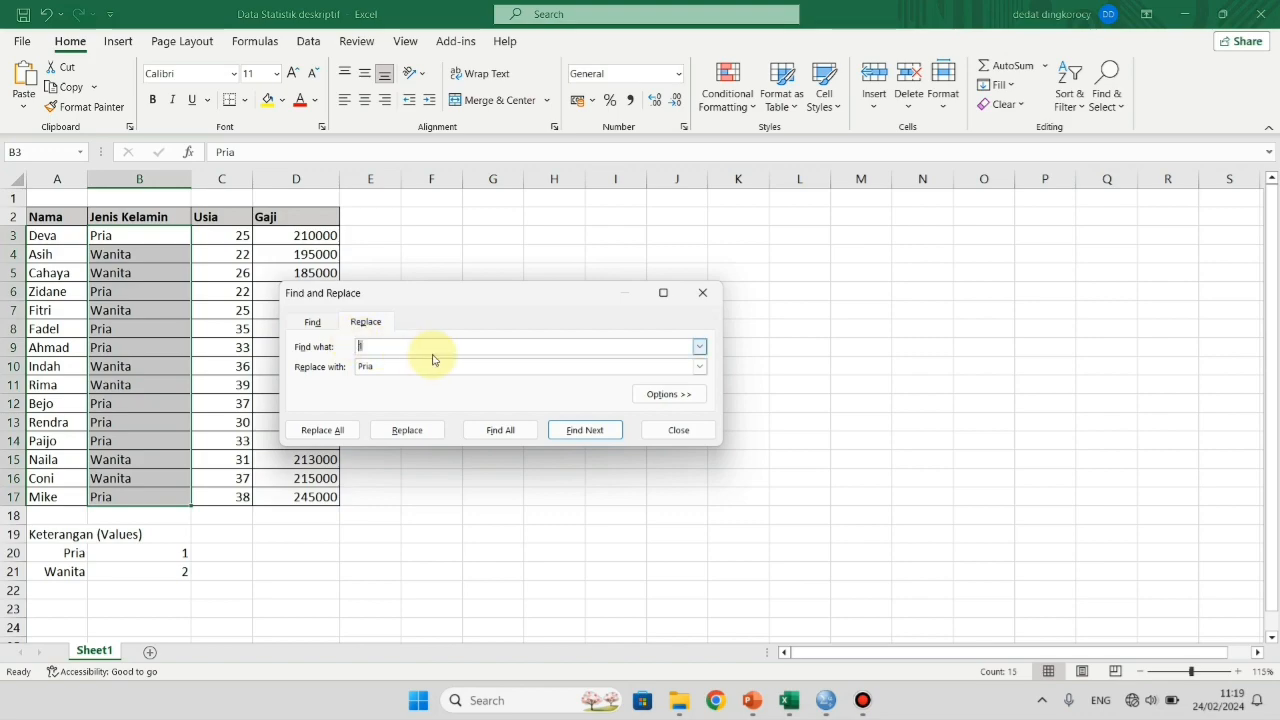
key("Tab")
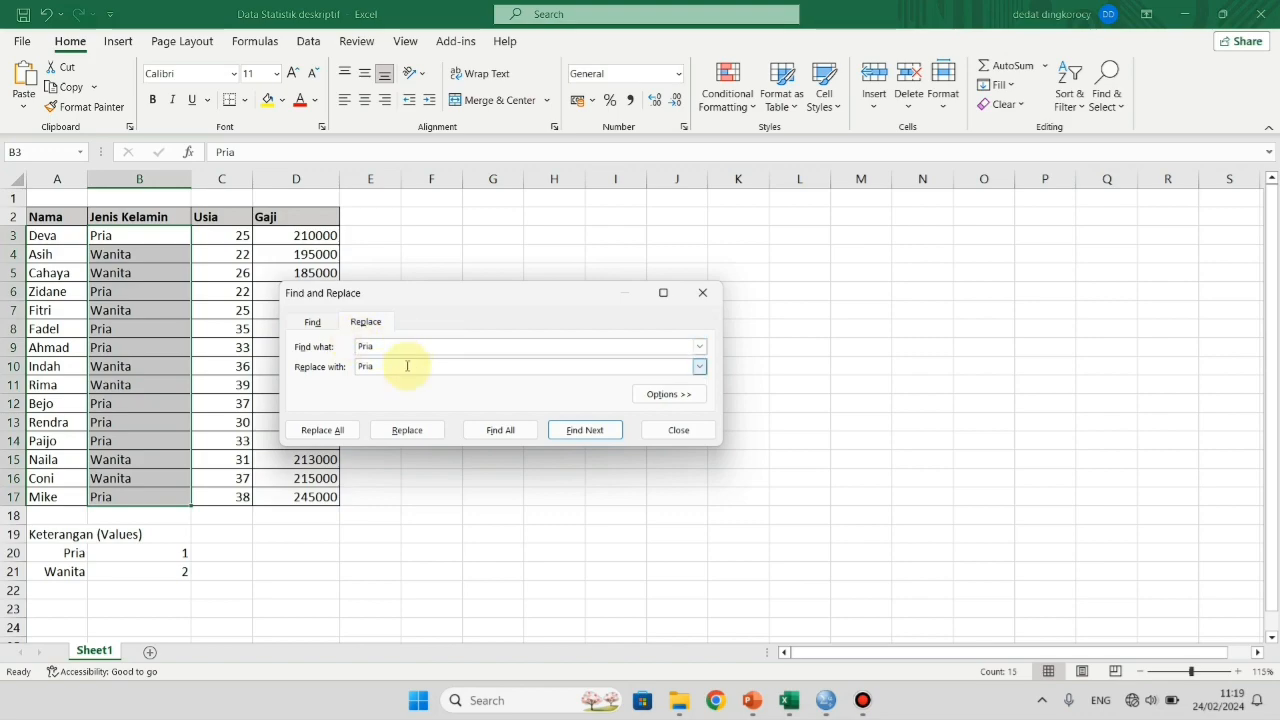
type("1")
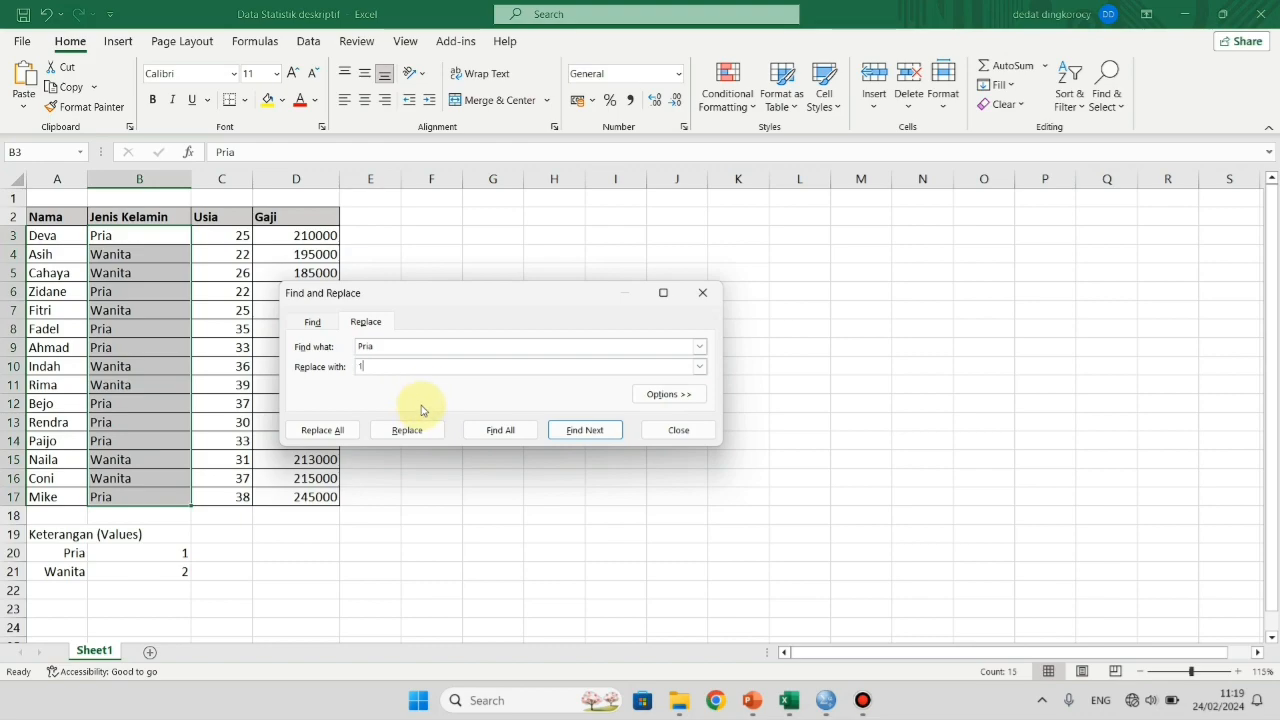
left_click(321, 432)
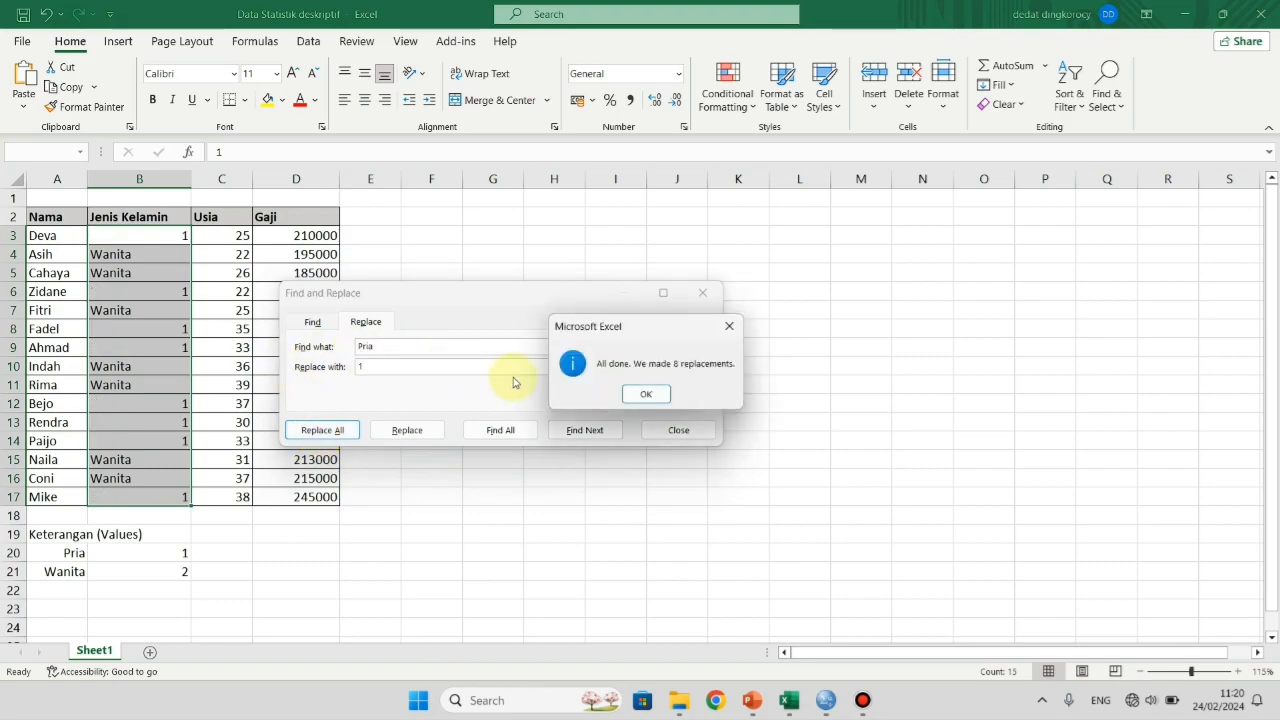
left_click(644, 394)
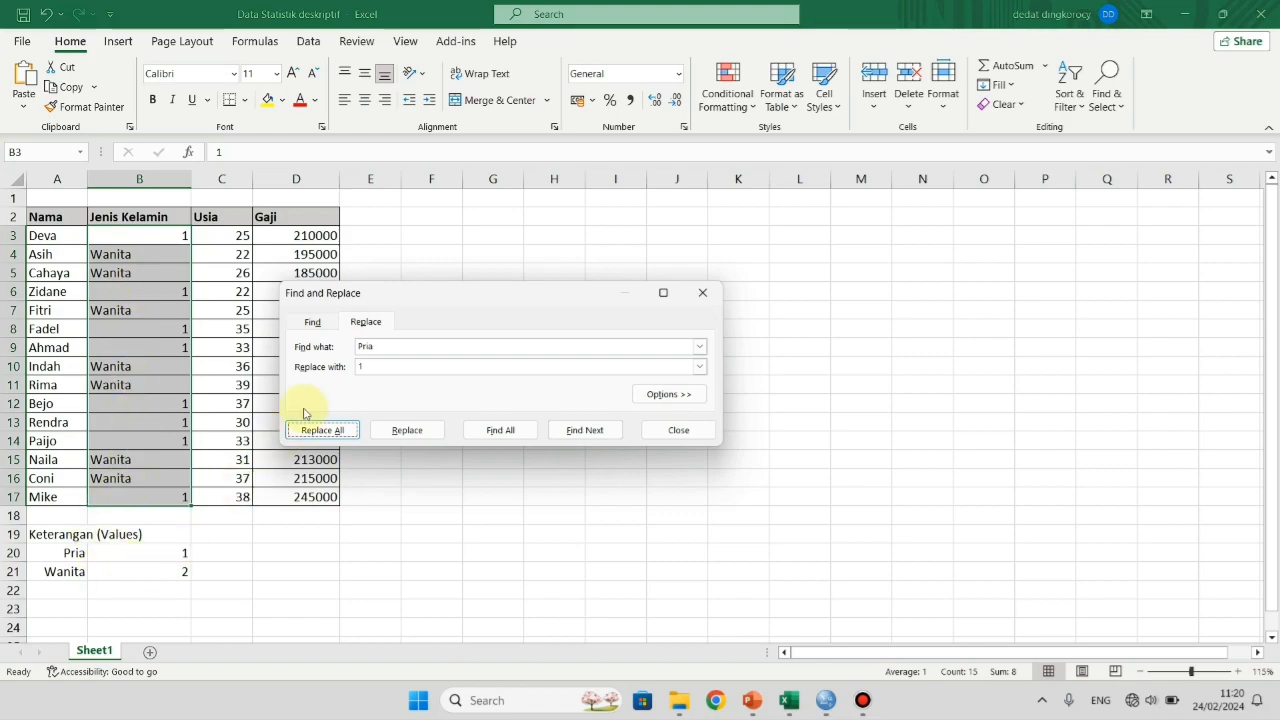
Replace every Wanita entry in the Jenis Kelamin column with 2 and close Find and Replace
left_click(366, 322)
double_click(366, 346)
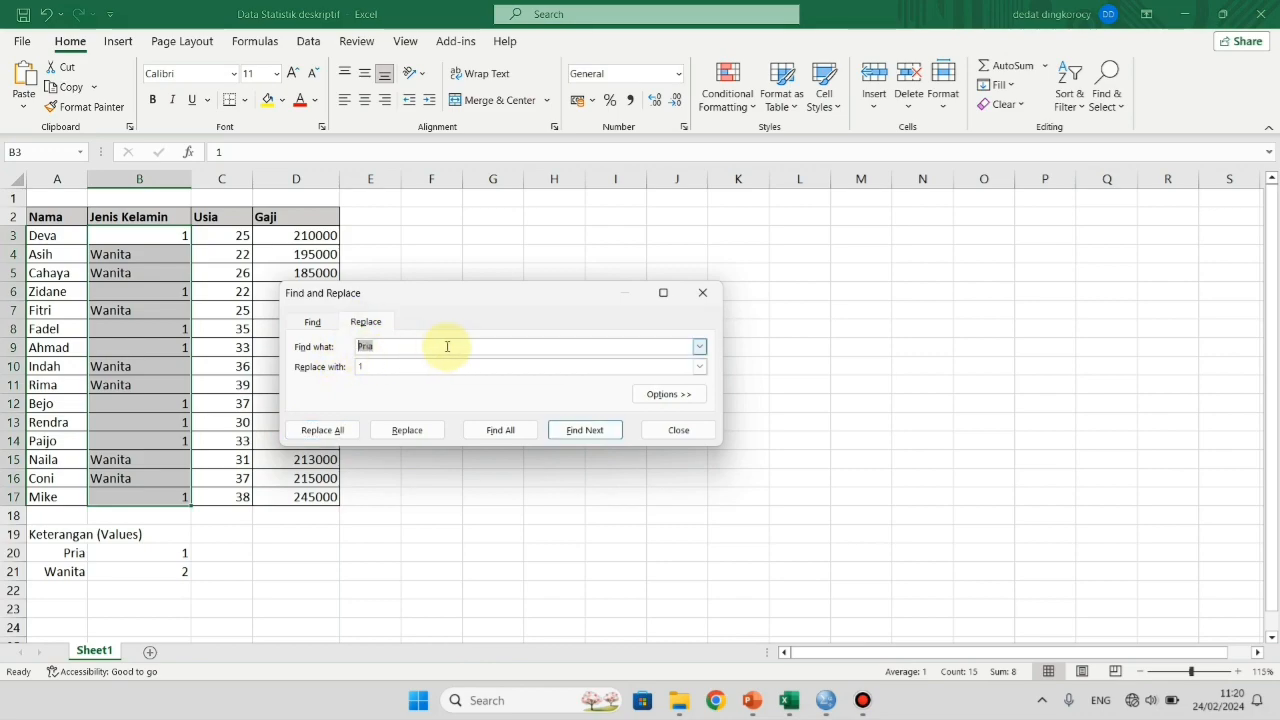
type("Wanit")
left_click(372, 366)
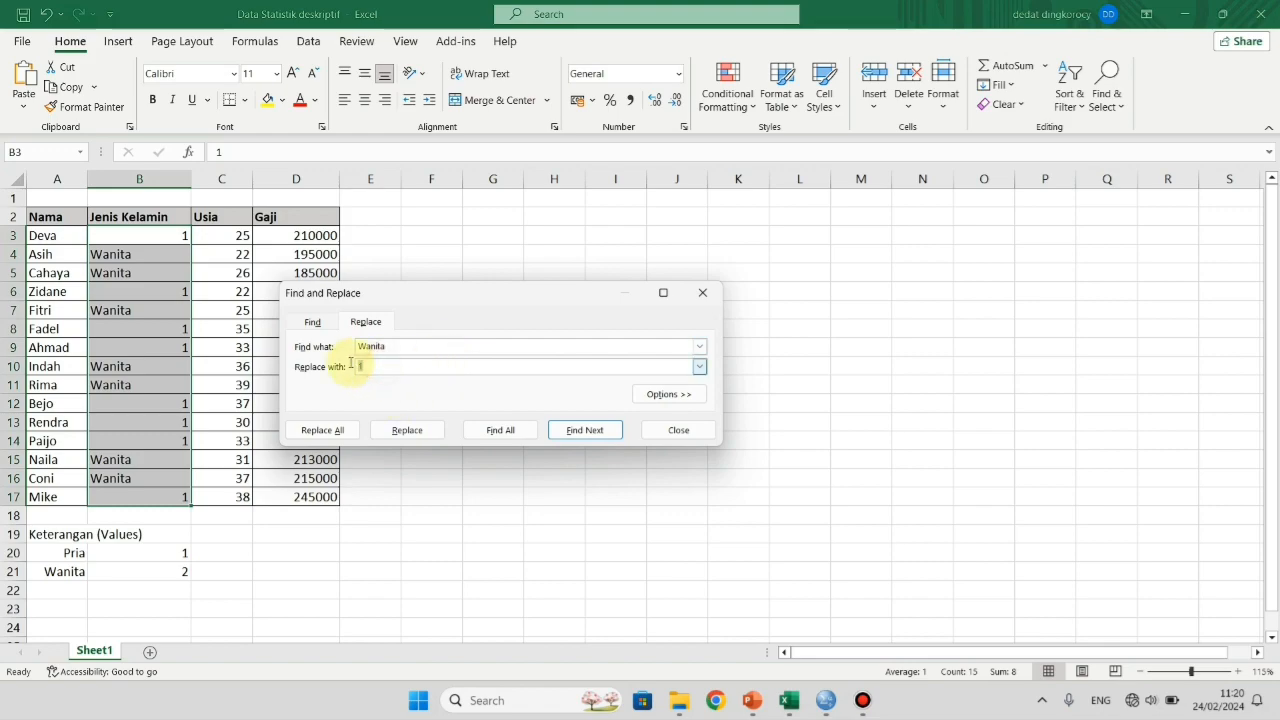
type("2")
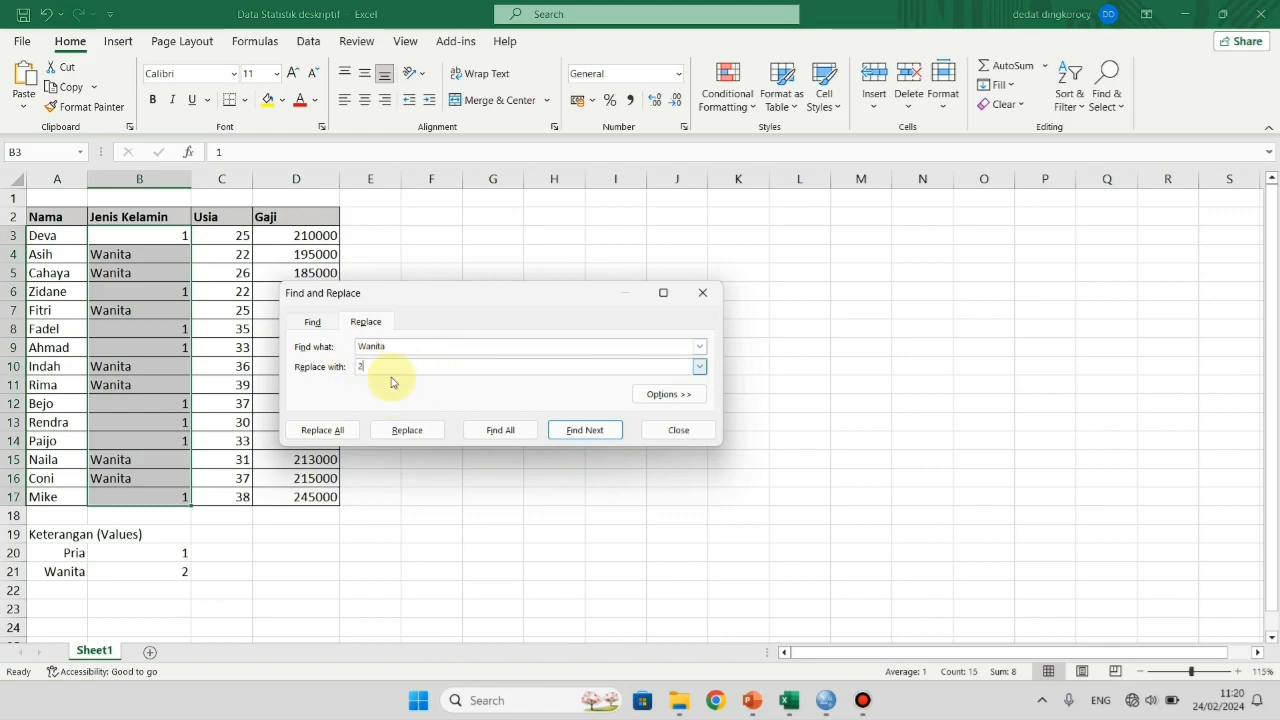
left_click(324, 430)
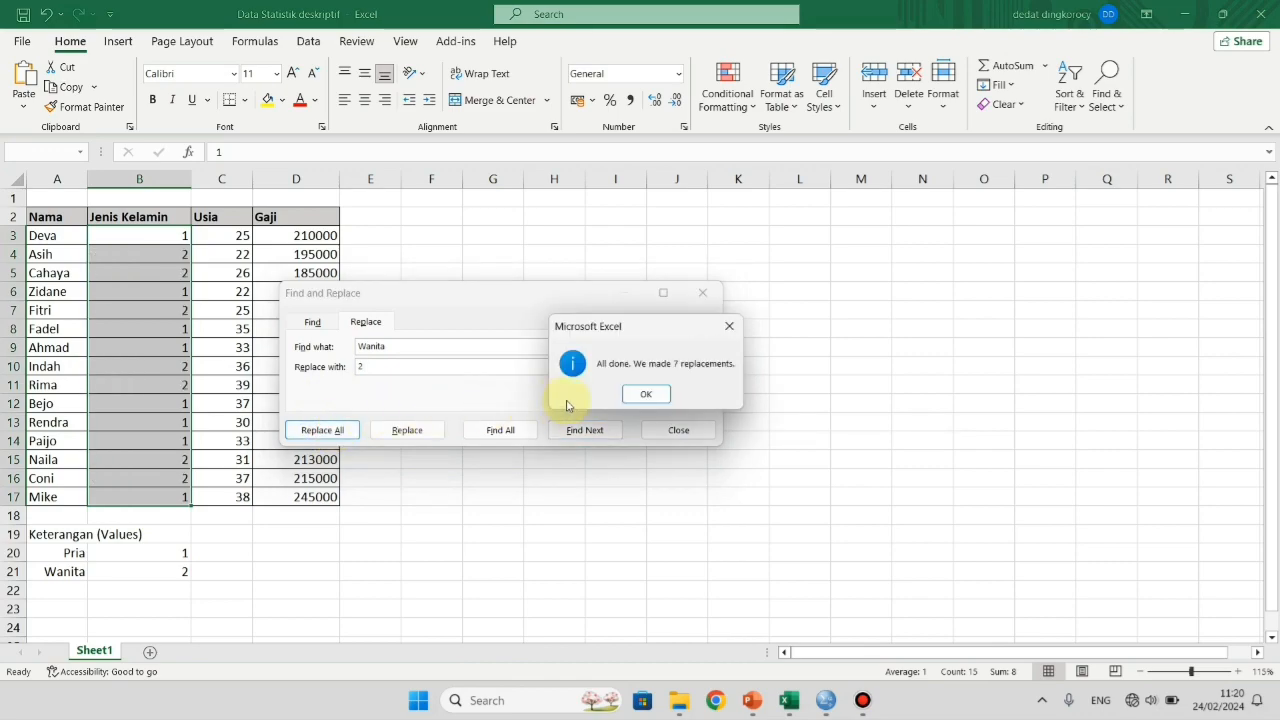
left_click(645, 395)
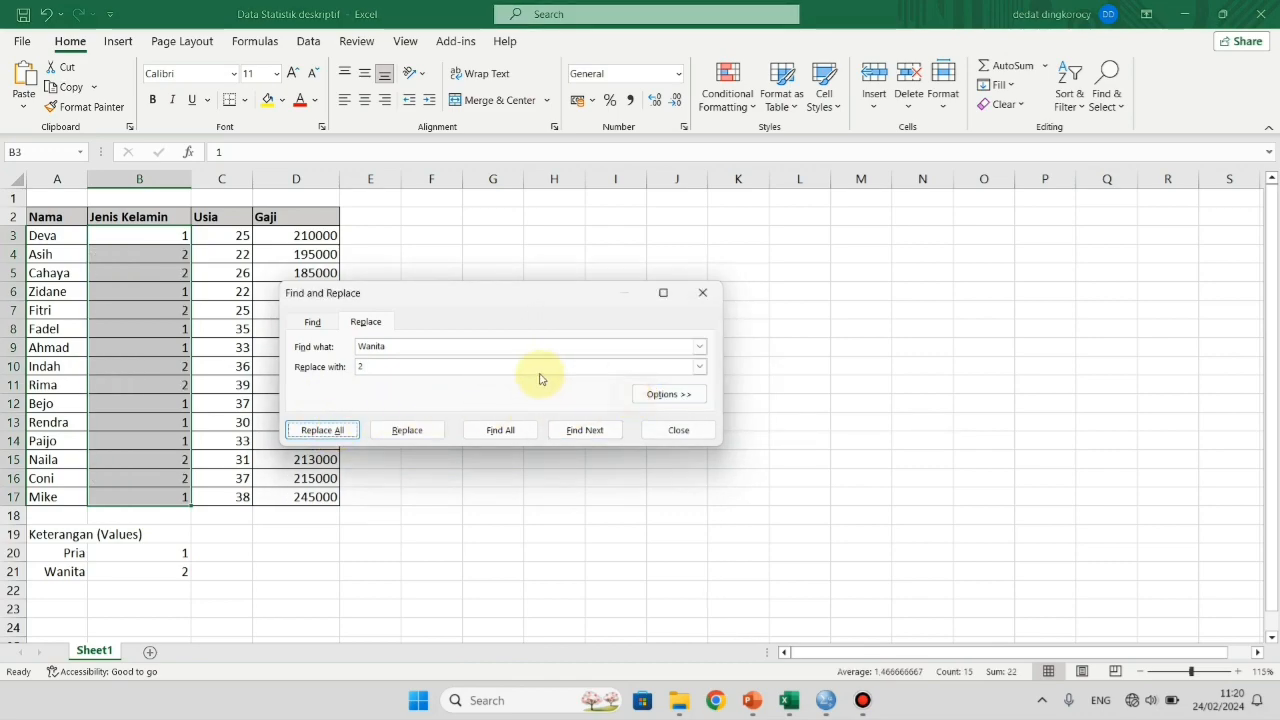
left_click(667, 438)
Review the recoded Jenis Kelamin values and the entries in the Usia and Gaji columns
left_click(176, 254)
left_click_drag(166, 234, 168, 488)
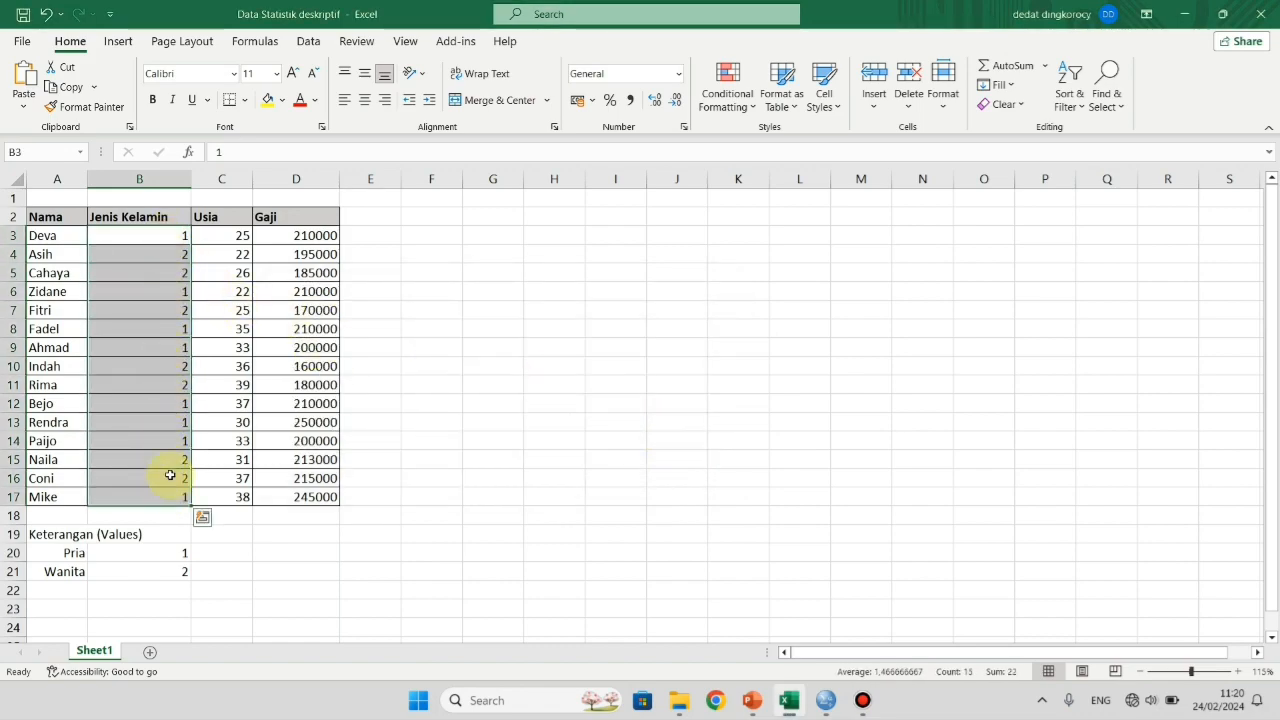
left_click(405, 238)
left_click_drag(232, 236, 223, 420)
left_click(307, 237)
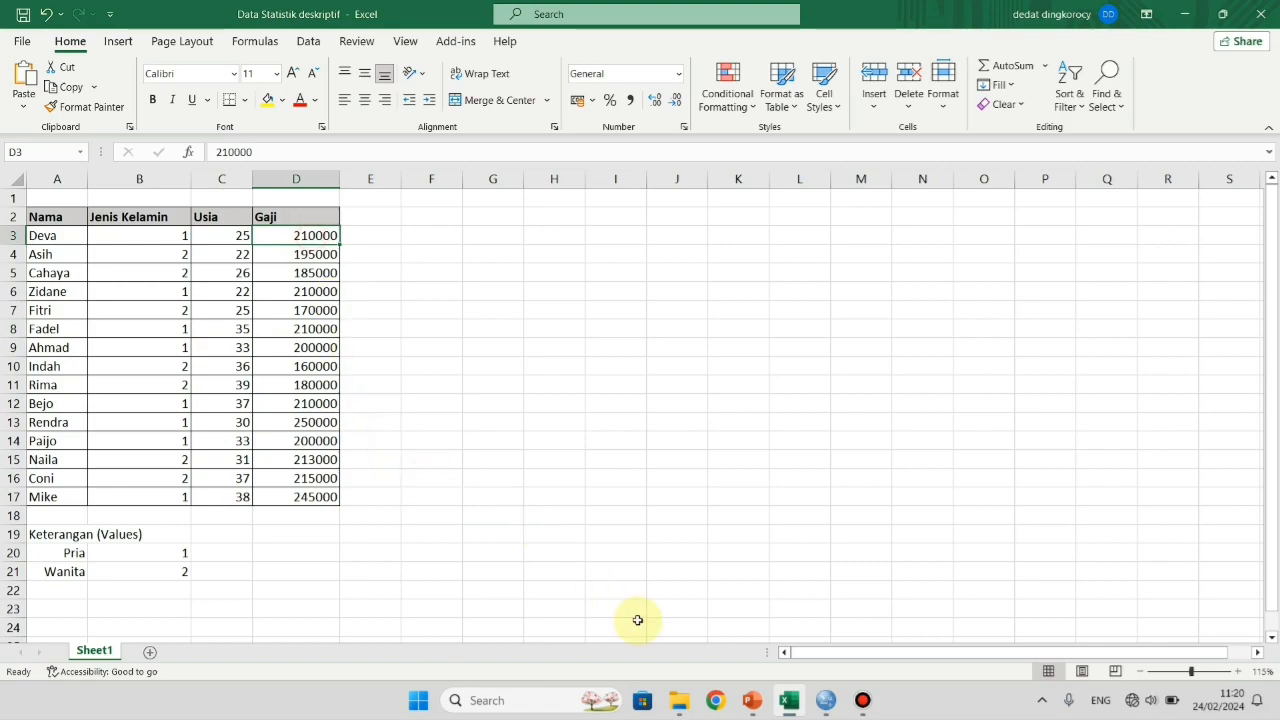
Return to the Latihan 1.sav dataset in SPSS and set the decimals of Jenis_Kelamin, Usia and Gaji to 0
mouse_move(826, 700)
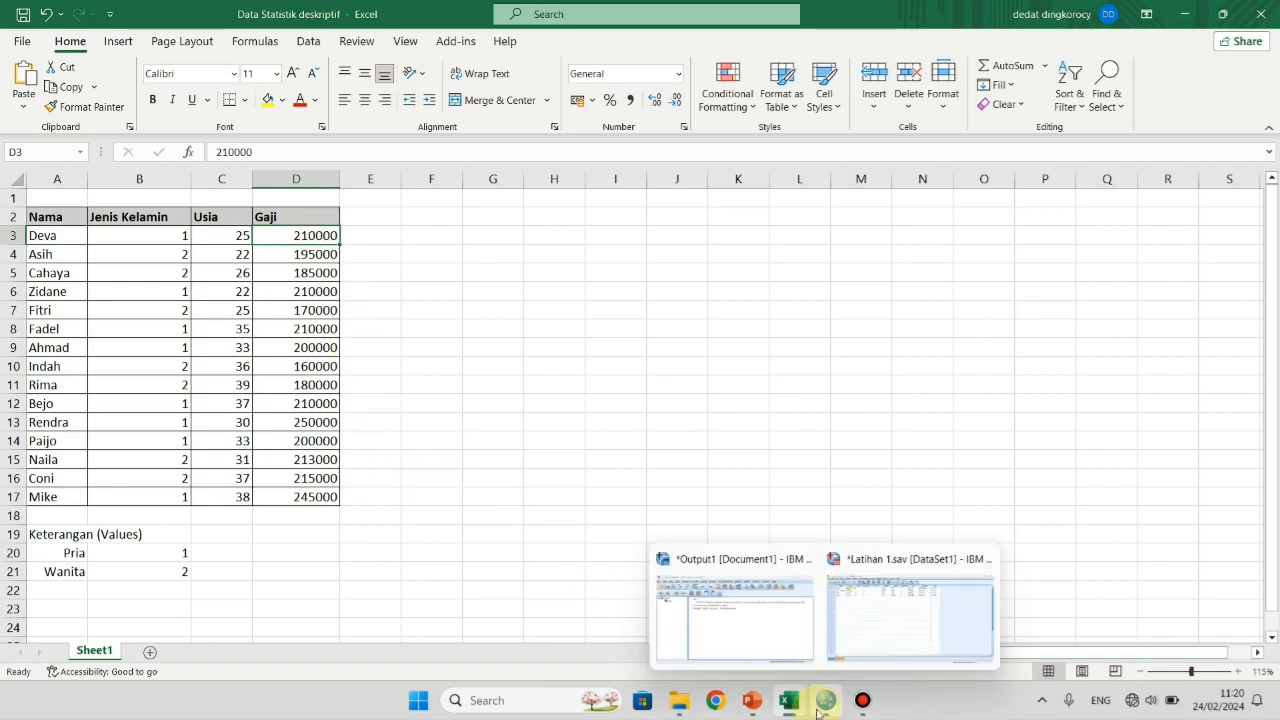
left_click(868, 636)
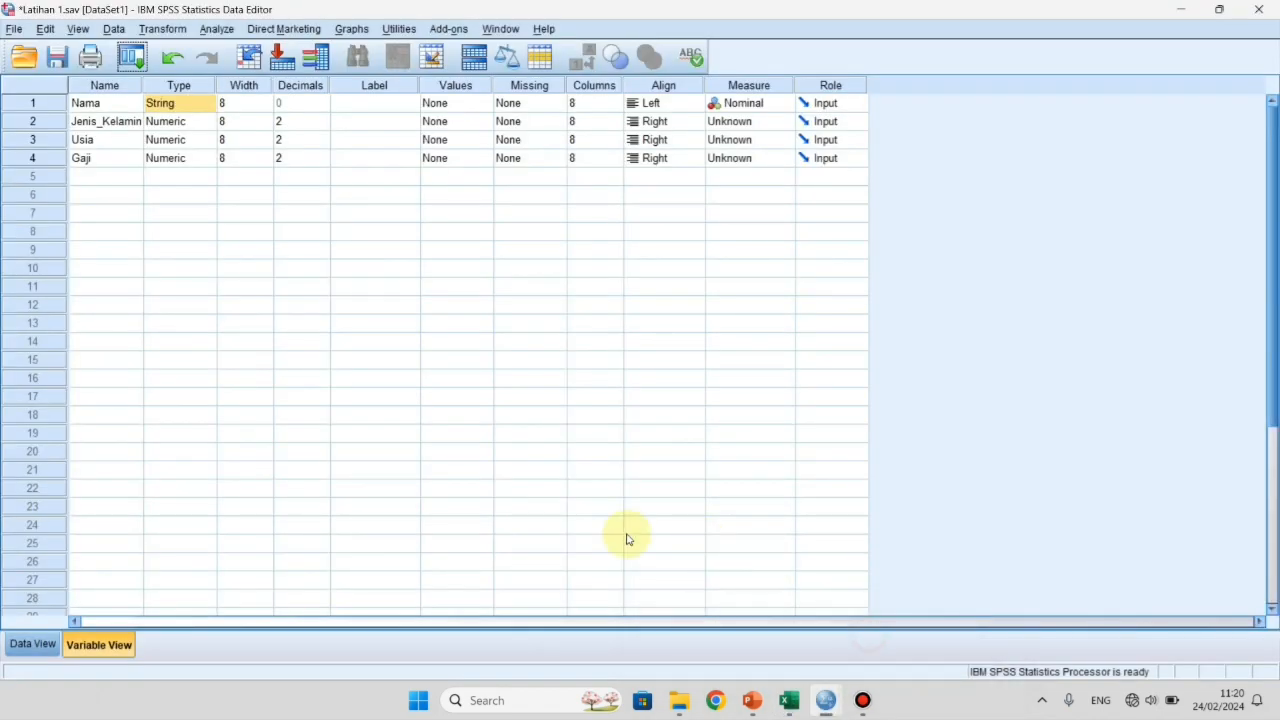
left_click(168, 124)
left_click(171, 143)
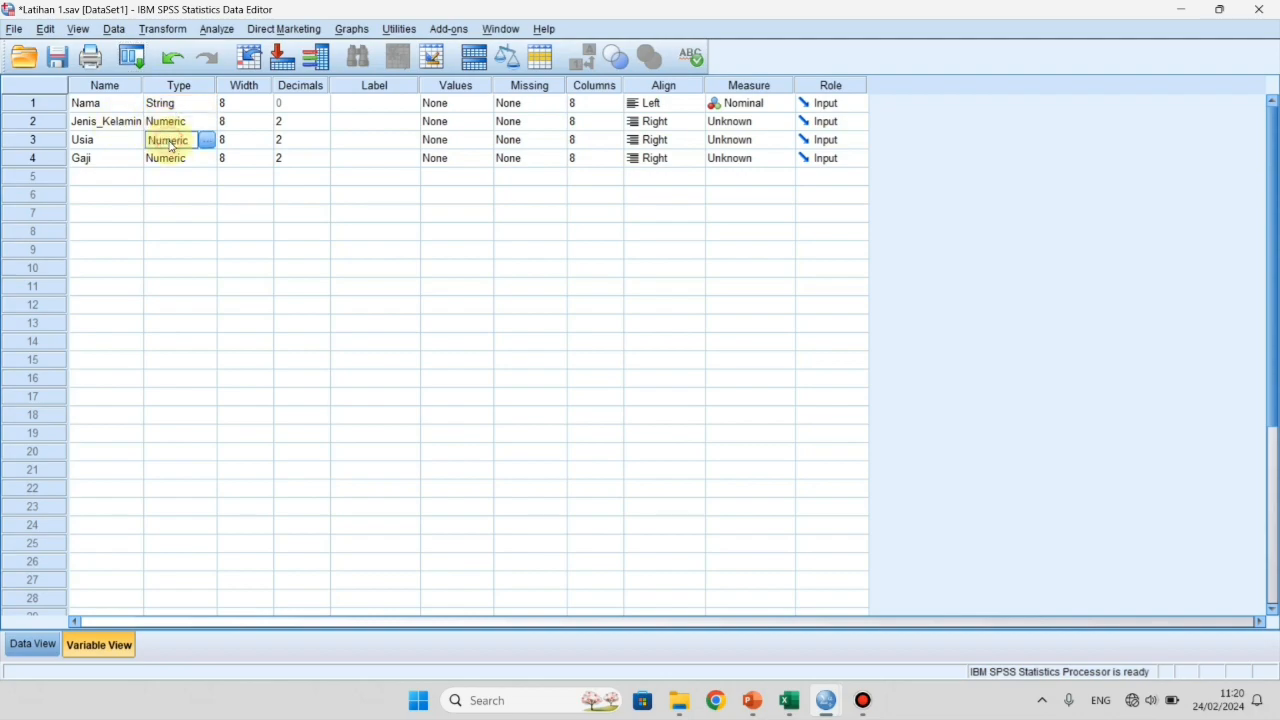
left_click(170, 160)
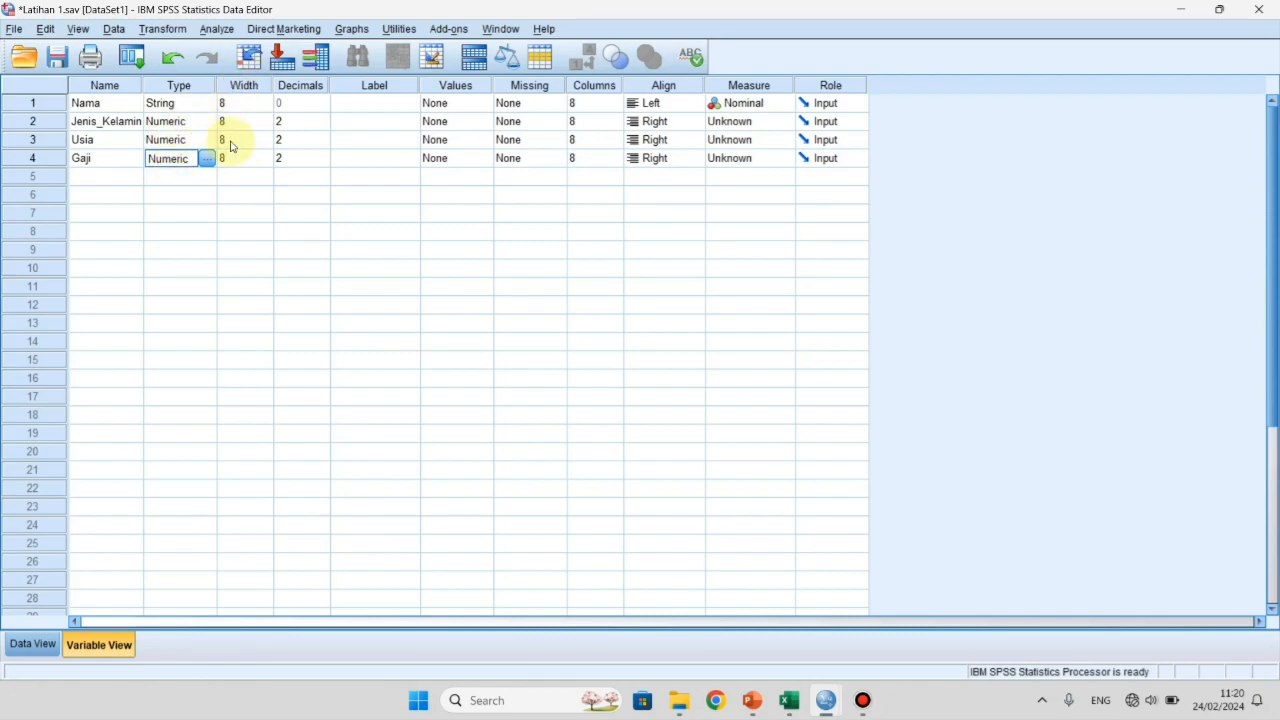
left_click(306, 126)
left_click(322, 125)
left_click(322, 125)
double_click(323, 145)
double_click(324, 164)
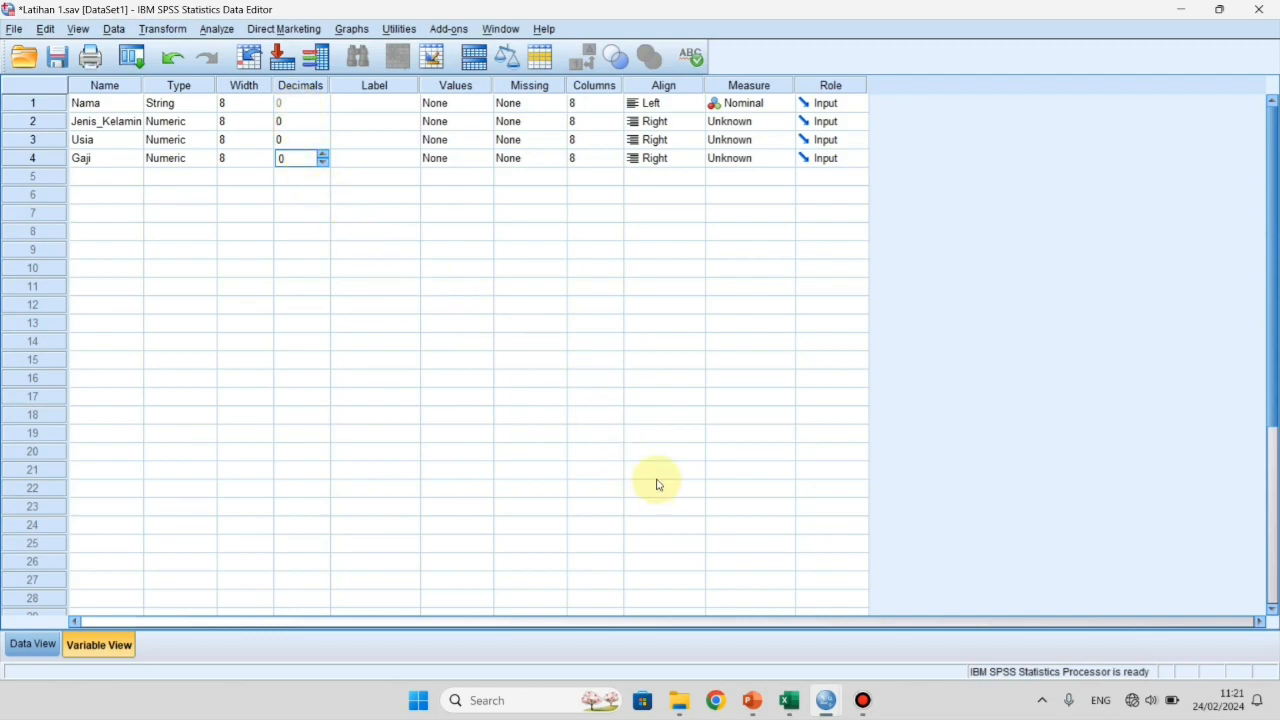
Switch to the Excel table to check the Gaji values in D3:D17 for decimals, and return to the Latihan 1.sav dataset in SPSS
left_click(789, 700)
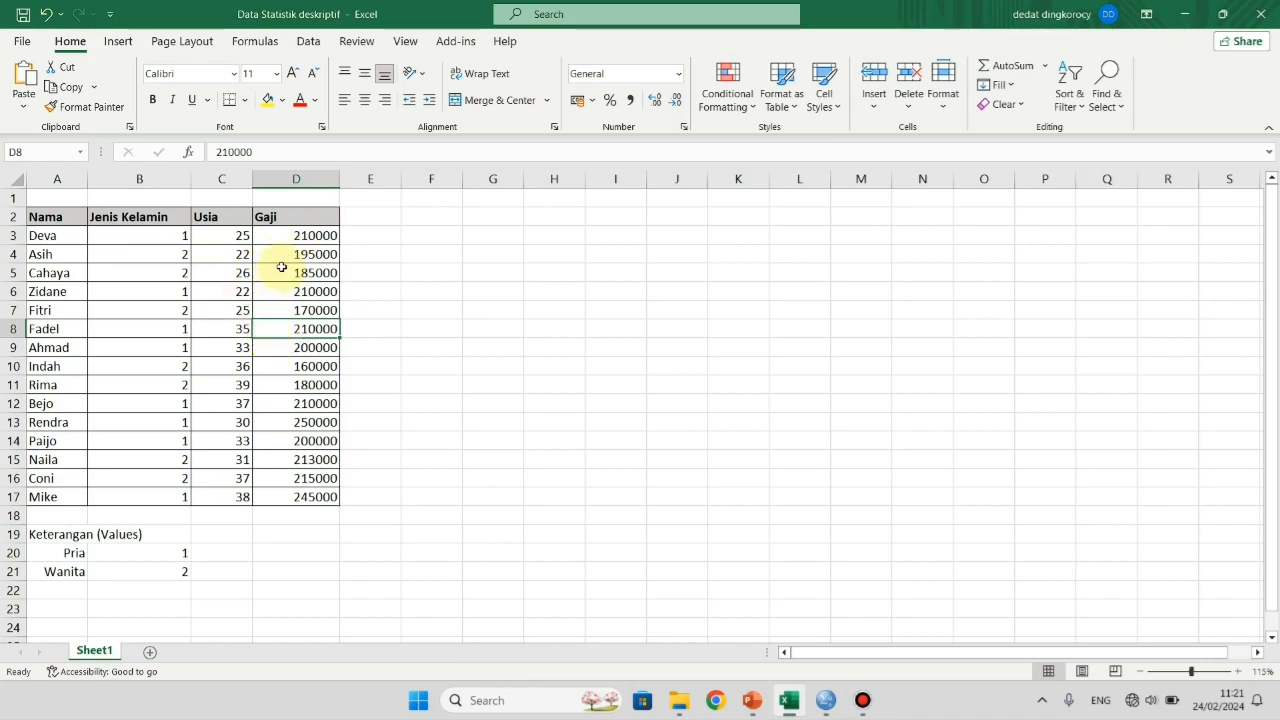
left_click_drag(291, 238, 275, 496)
left_click(238, 292)
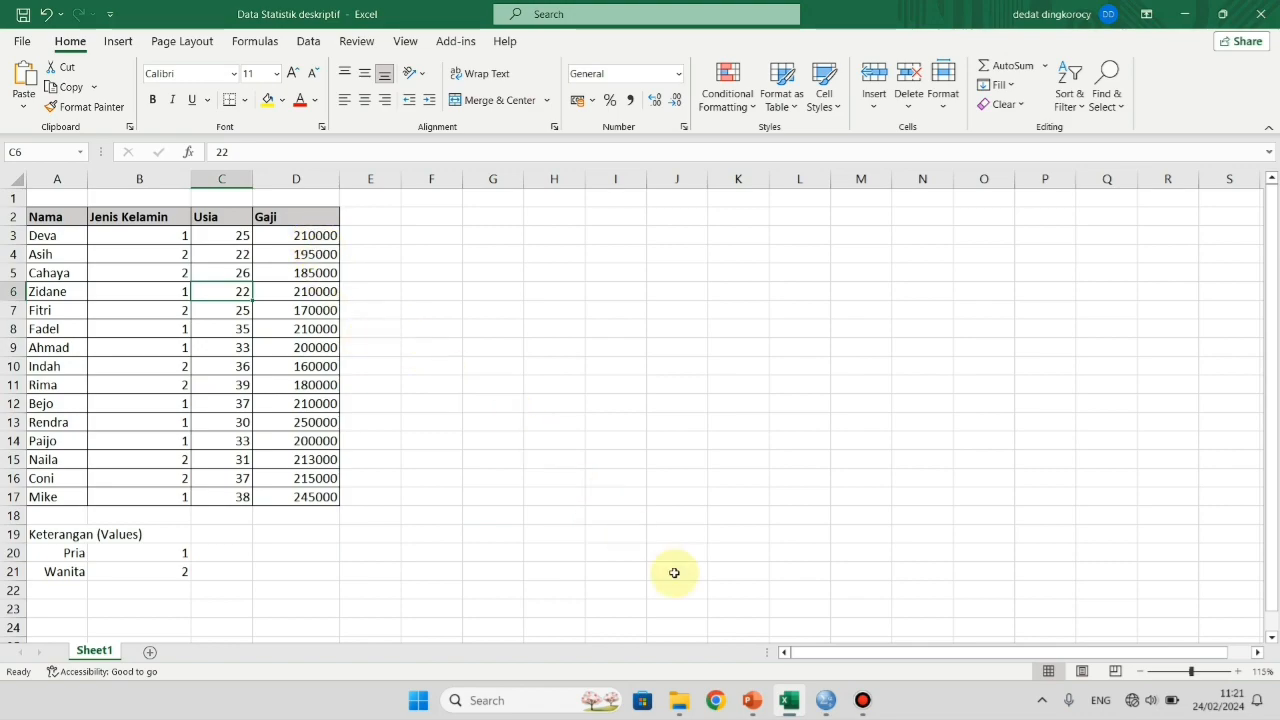
left_click(825, 700)
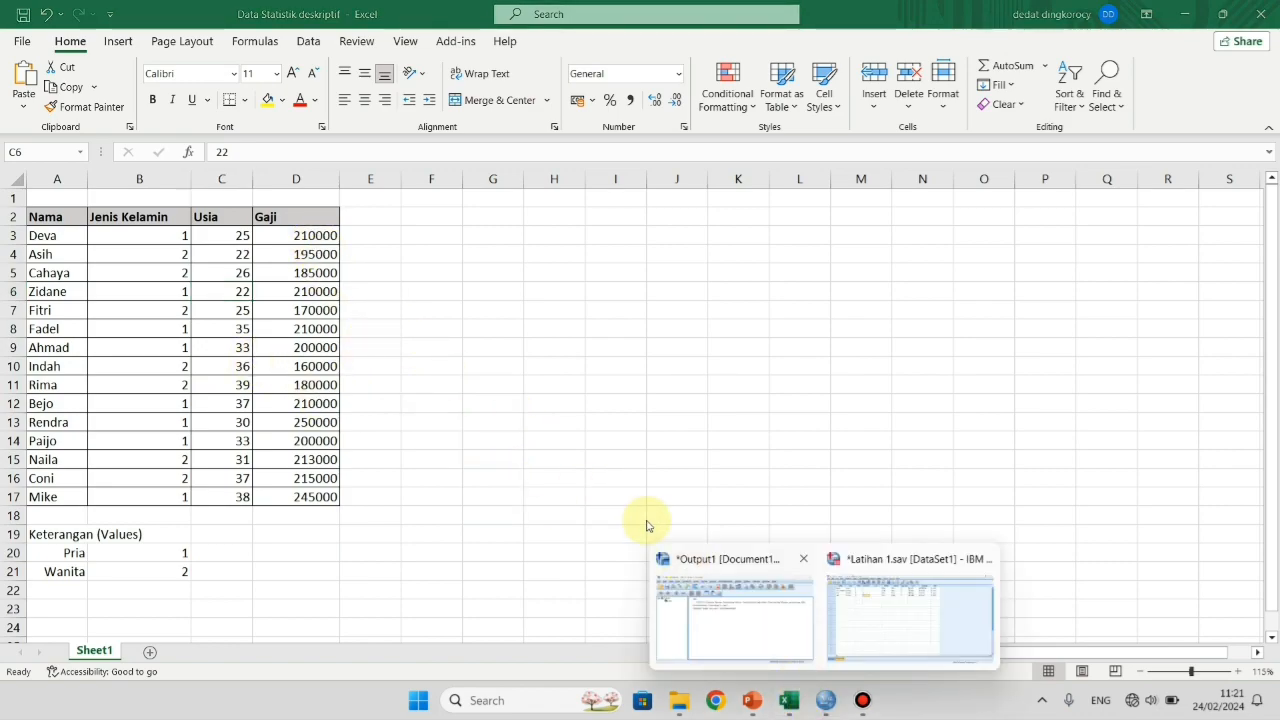
left_click(885, 603)
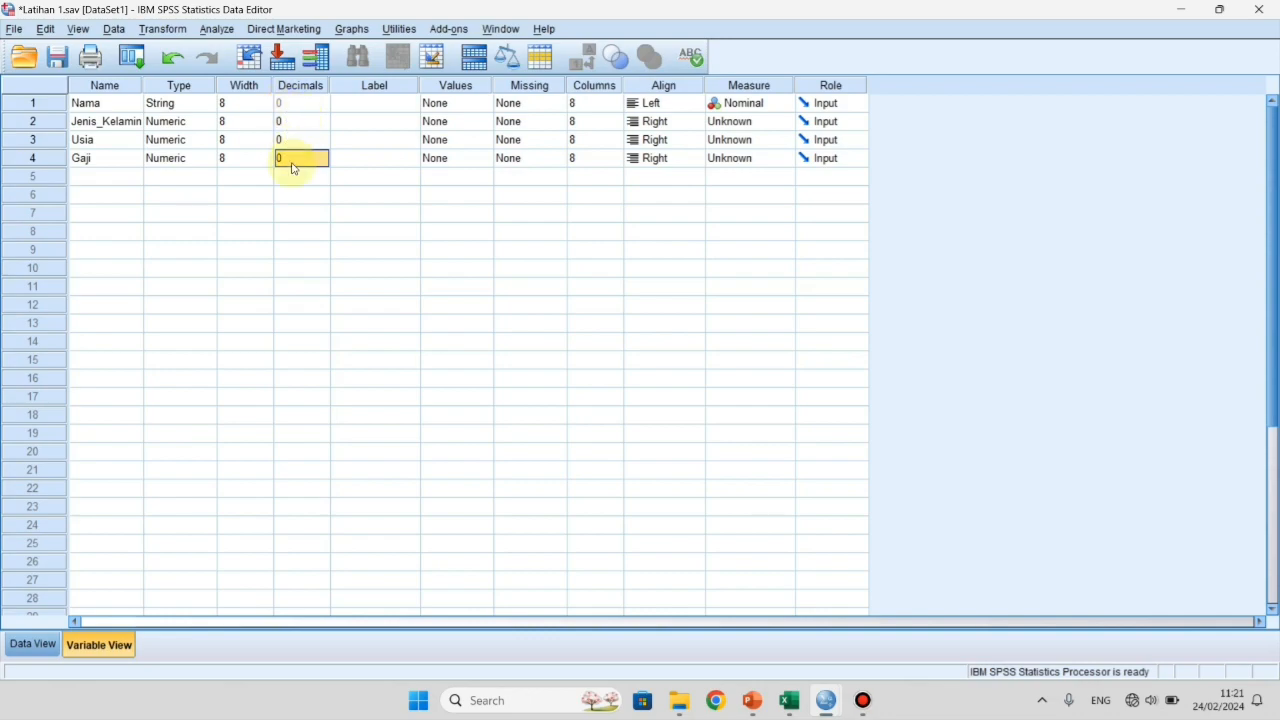
Label the variables Nama, Jenis_Kelamin, Usia and Gaji as Nama Responden, Jenis Kelamin, Usia and Gaji respectively
left_click(362, 110)
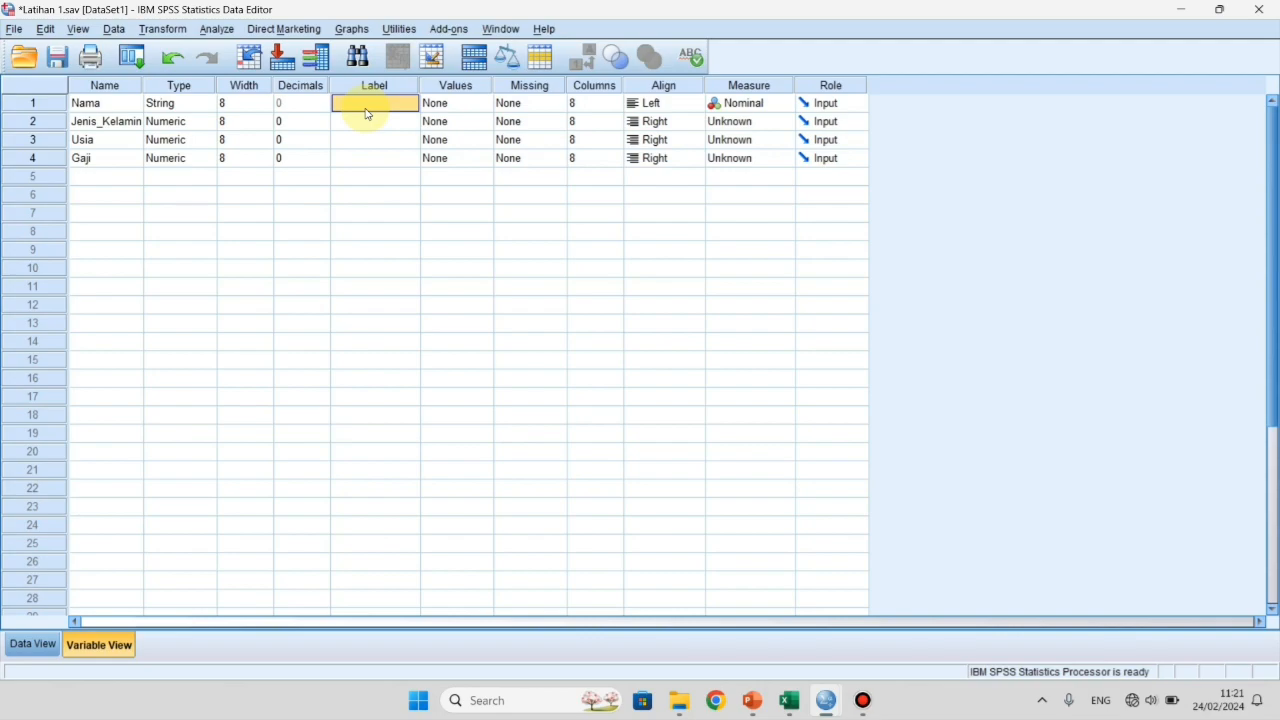
type("Nama Responden")
left_click(369, 122)
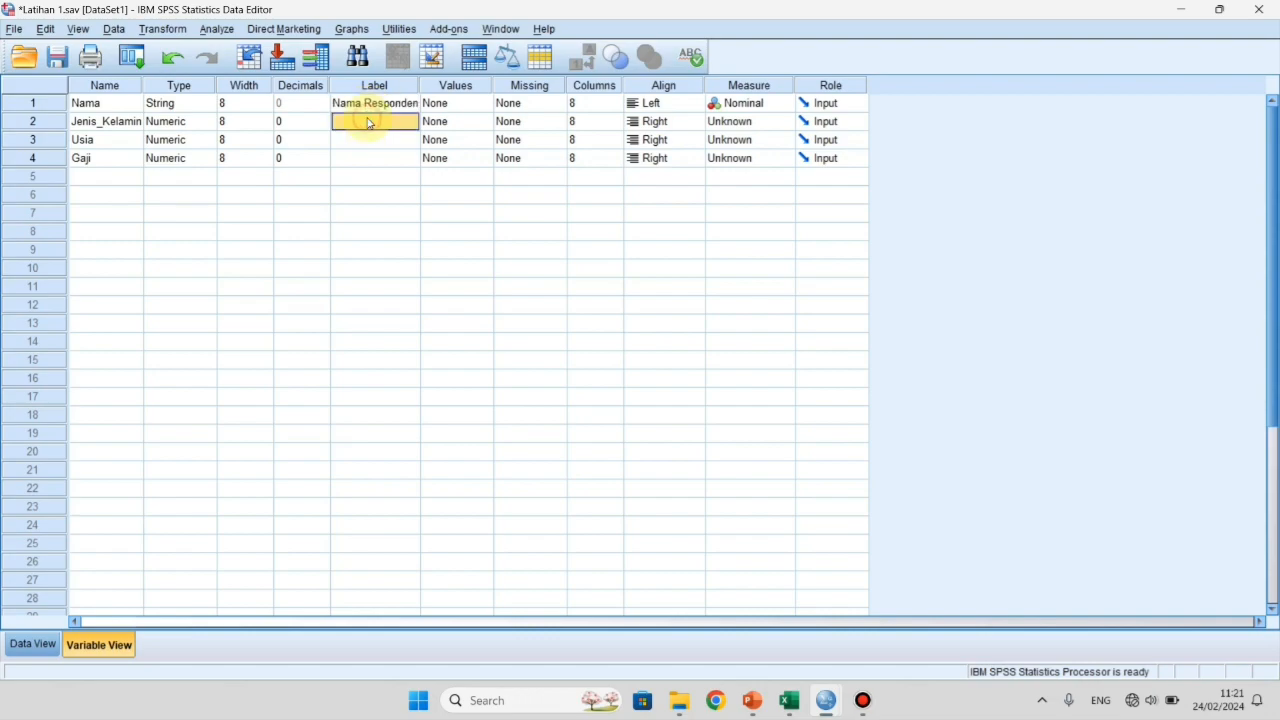
type("Jenis Kelamin")
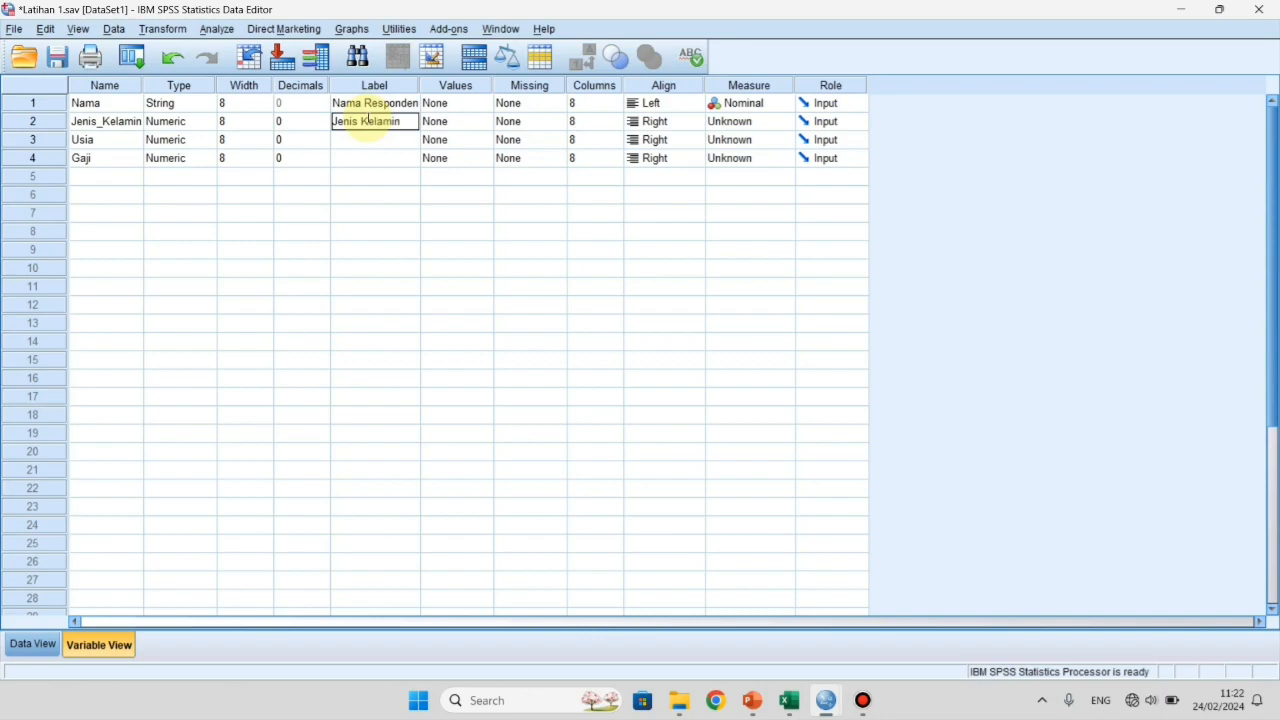
left_click(372, 140)
type("Usia")
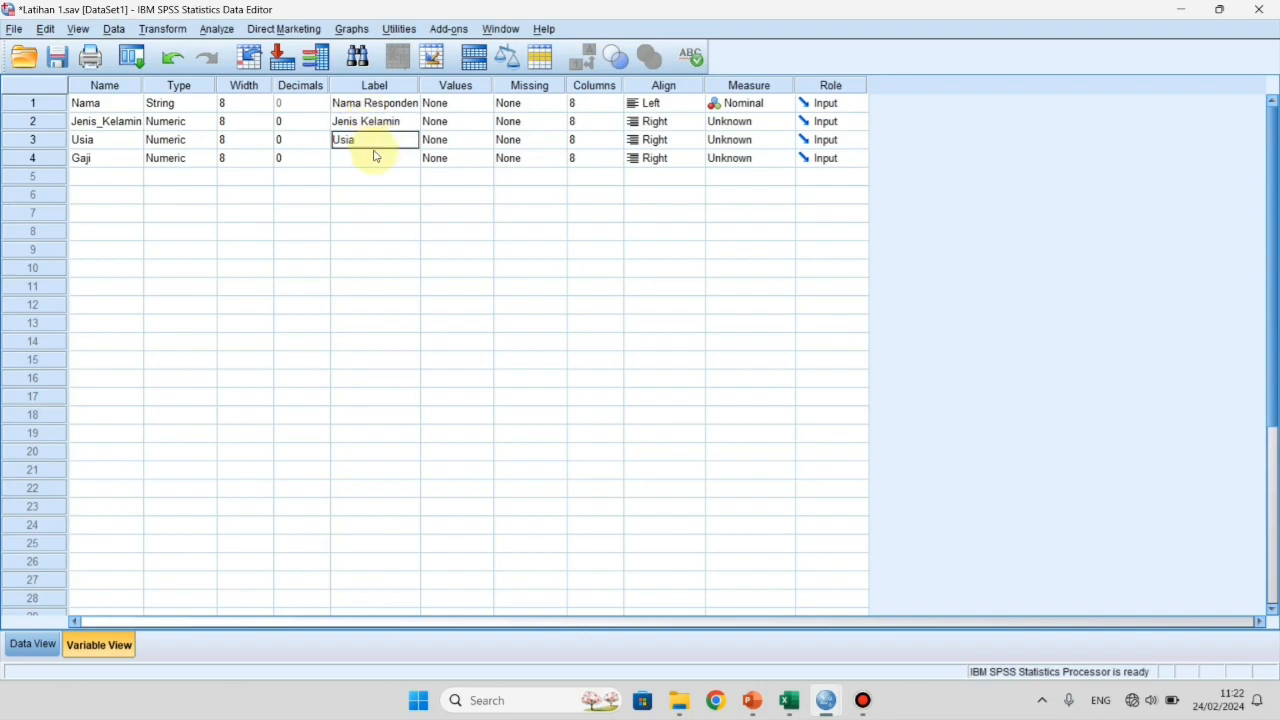
left_click(372, 160)
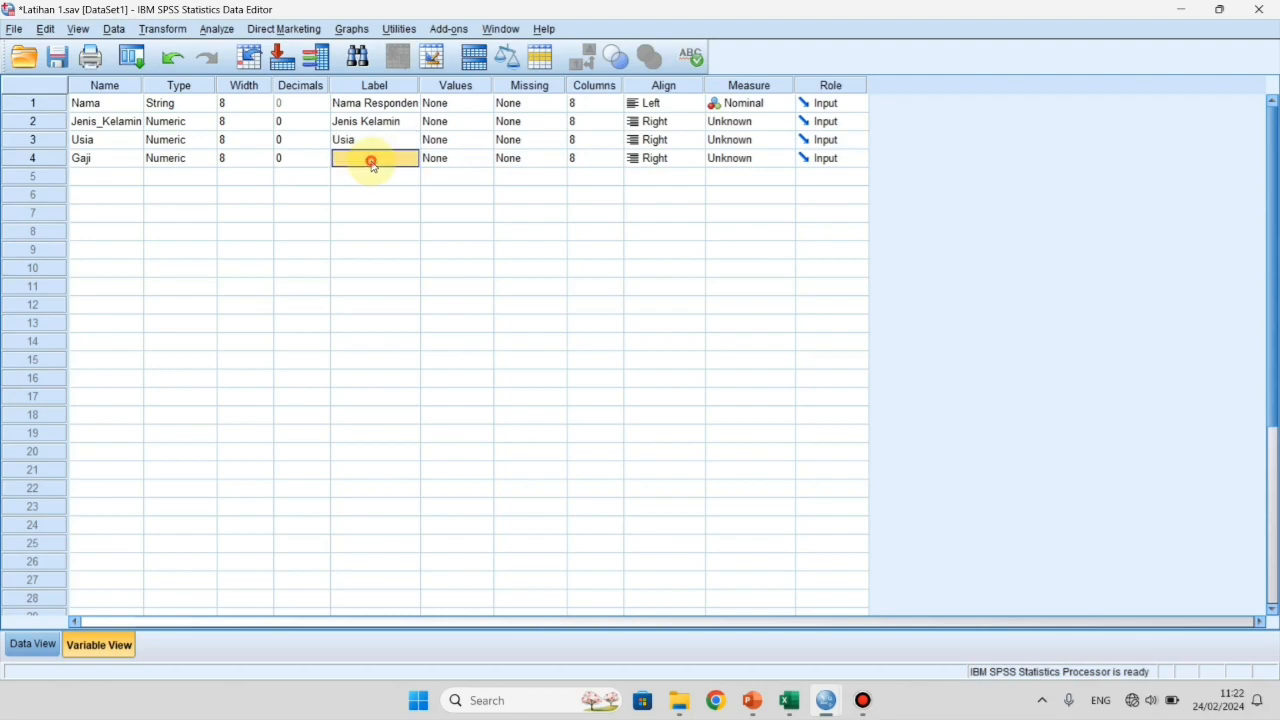
type("Gaji")
key("Return")
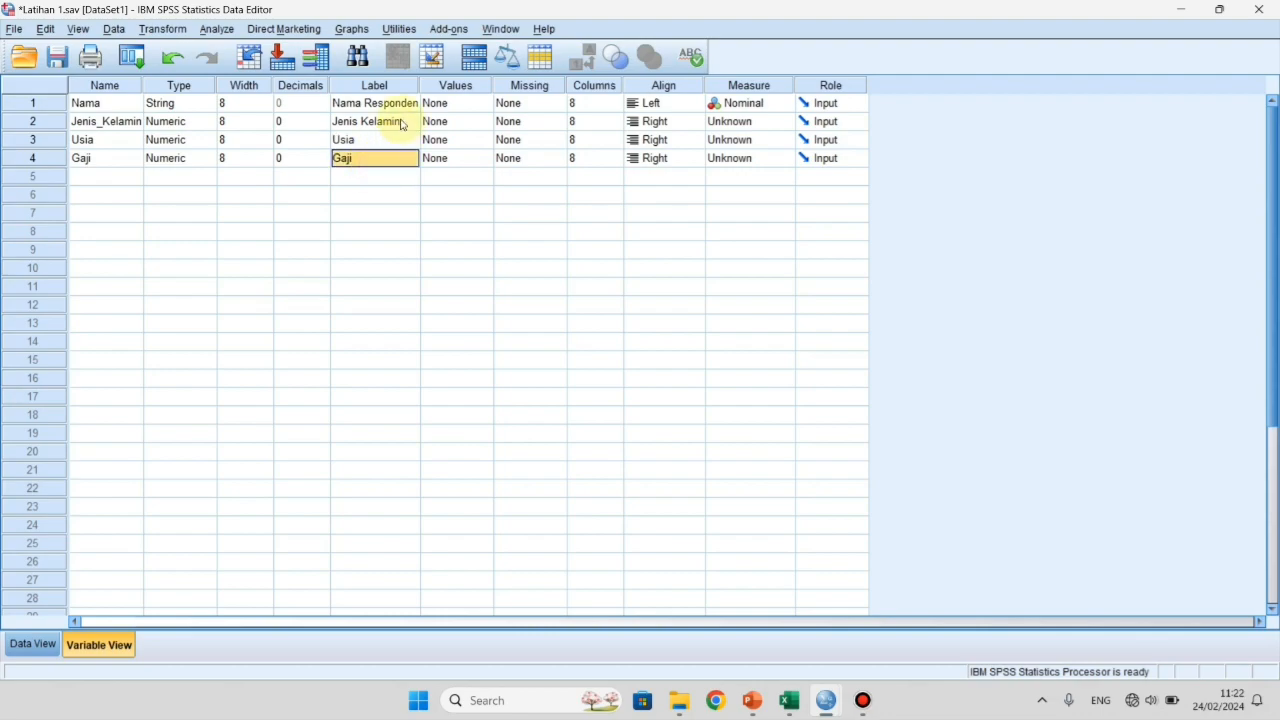
left_click(403, 139)
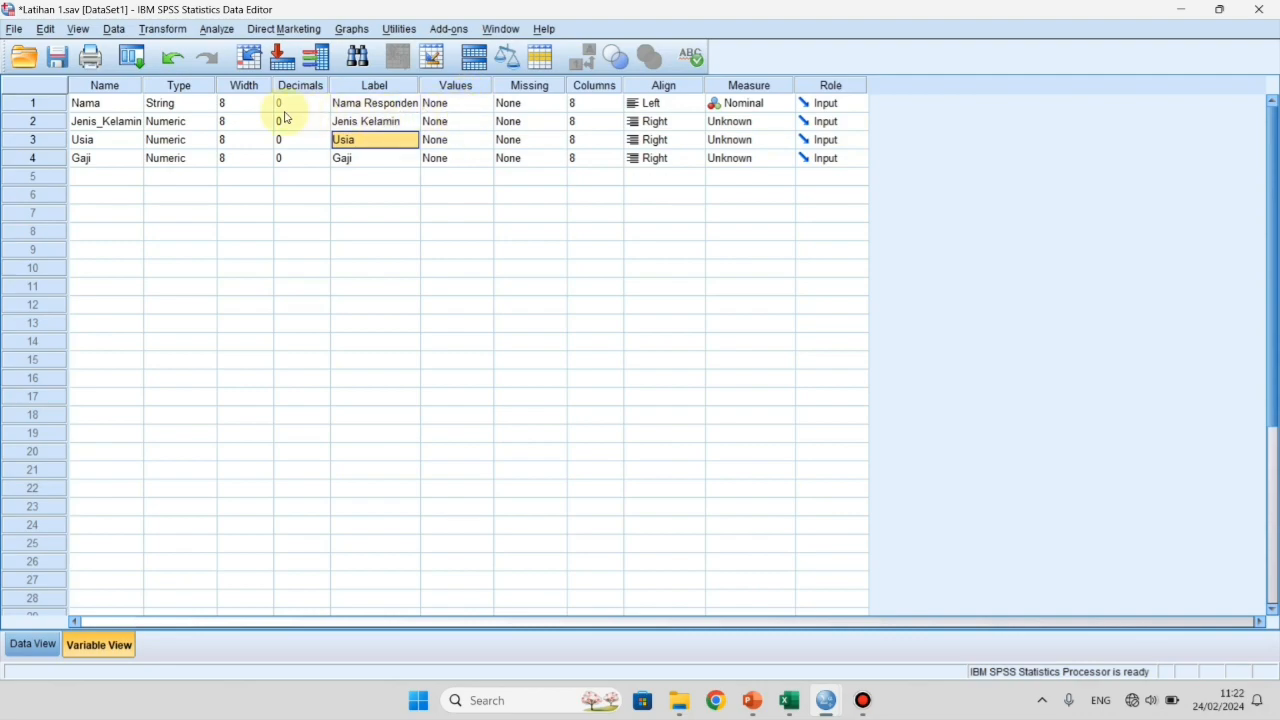
Define the value labels 1 = Pria and 2 = Wanita for the Jenis_Kelamin variable
left_click(92, 125)
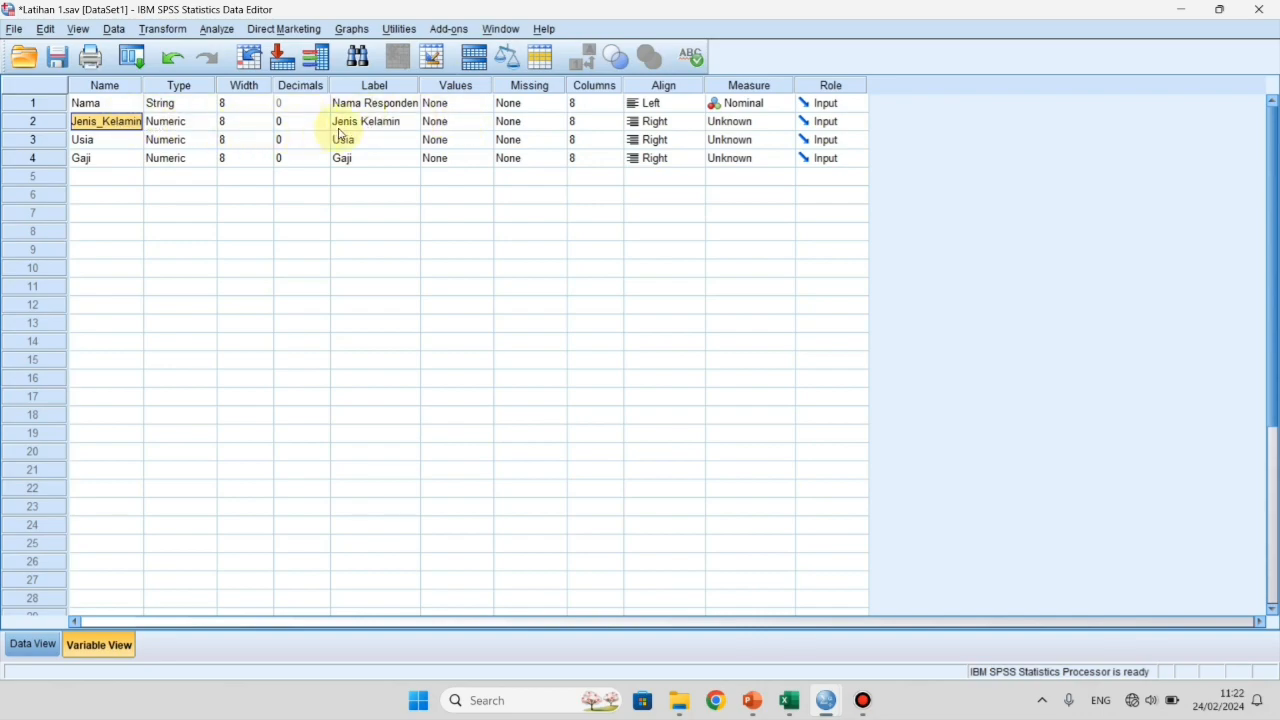
left_click(455, 124)
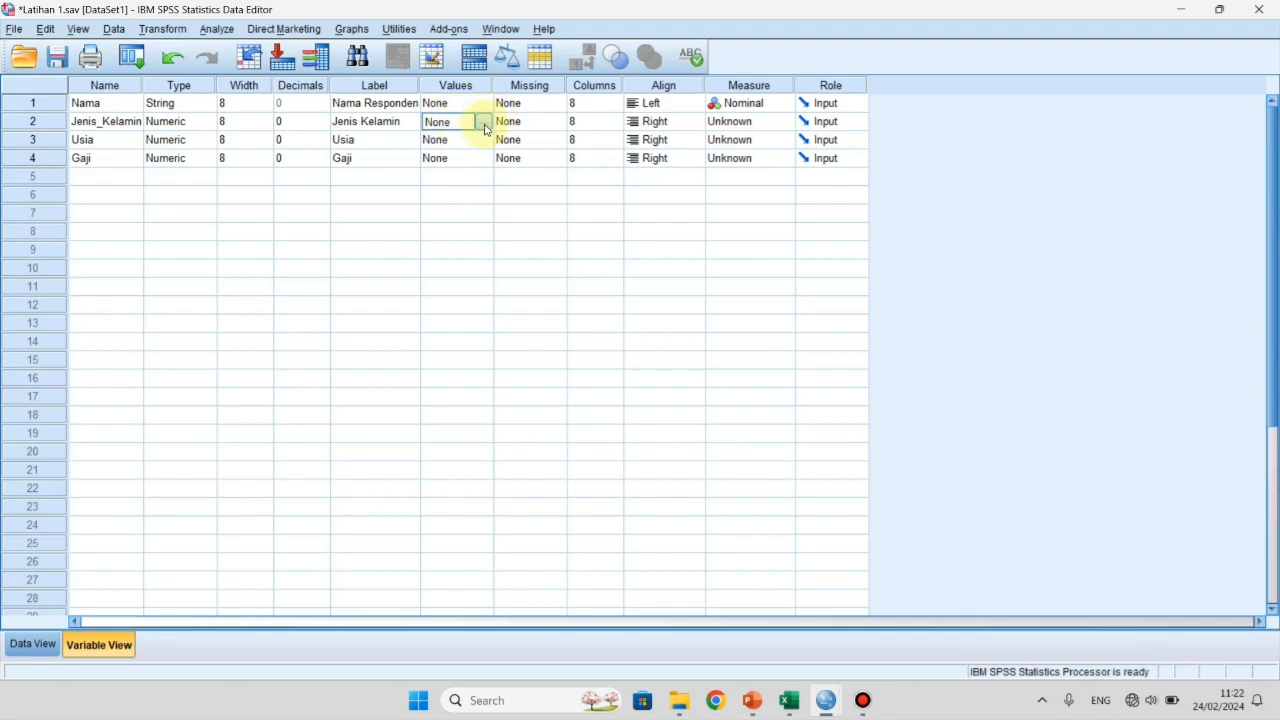
left_click(484, 124)
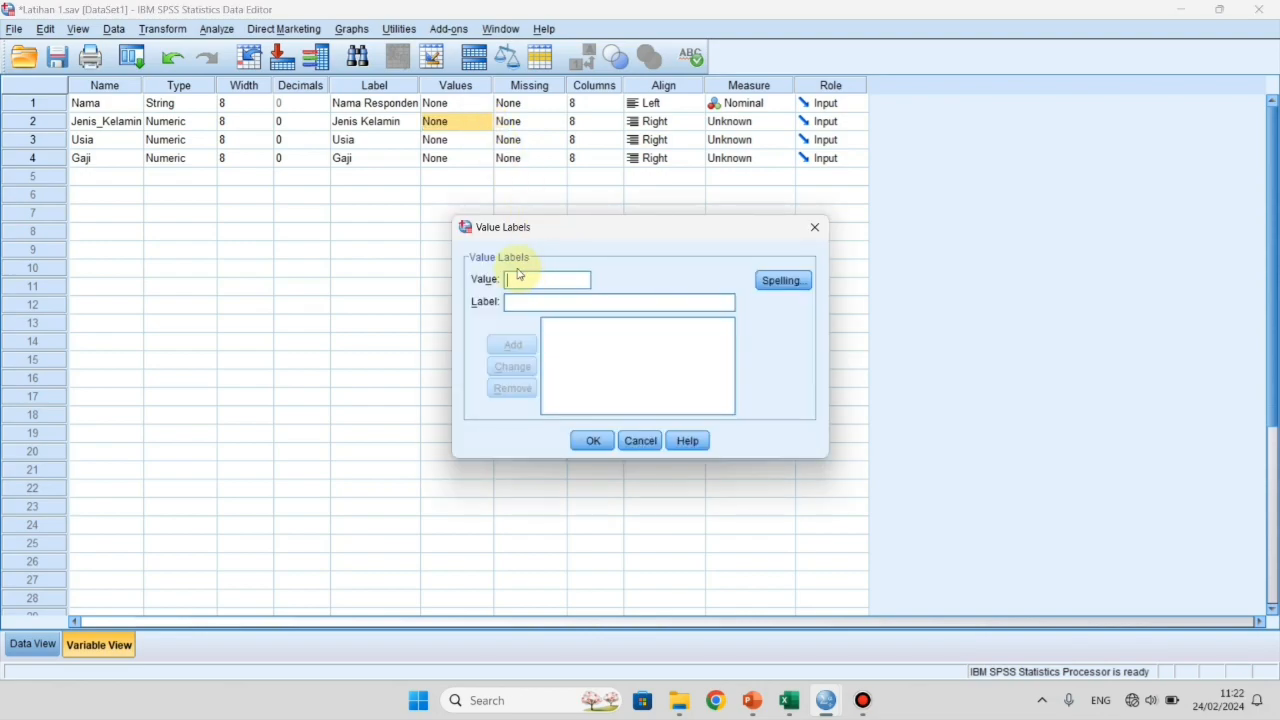
left_click_drag(594, 237, 540, 217)
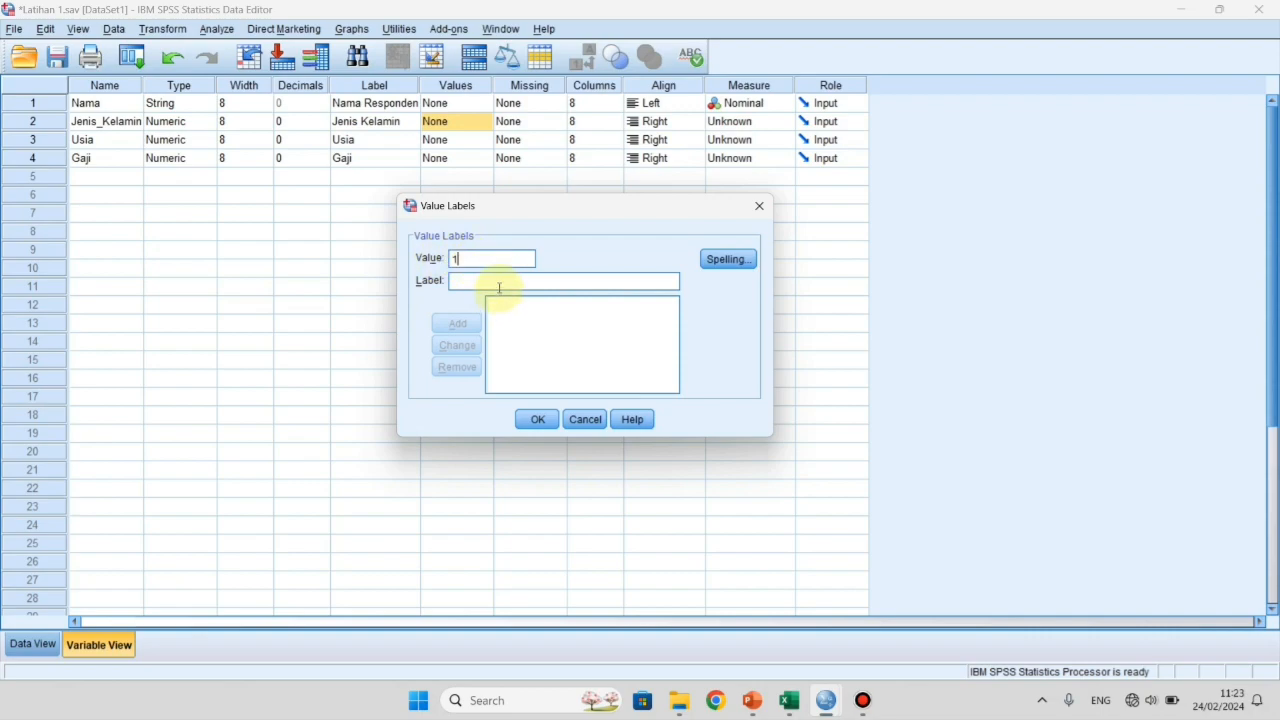
left_click(498, 284)
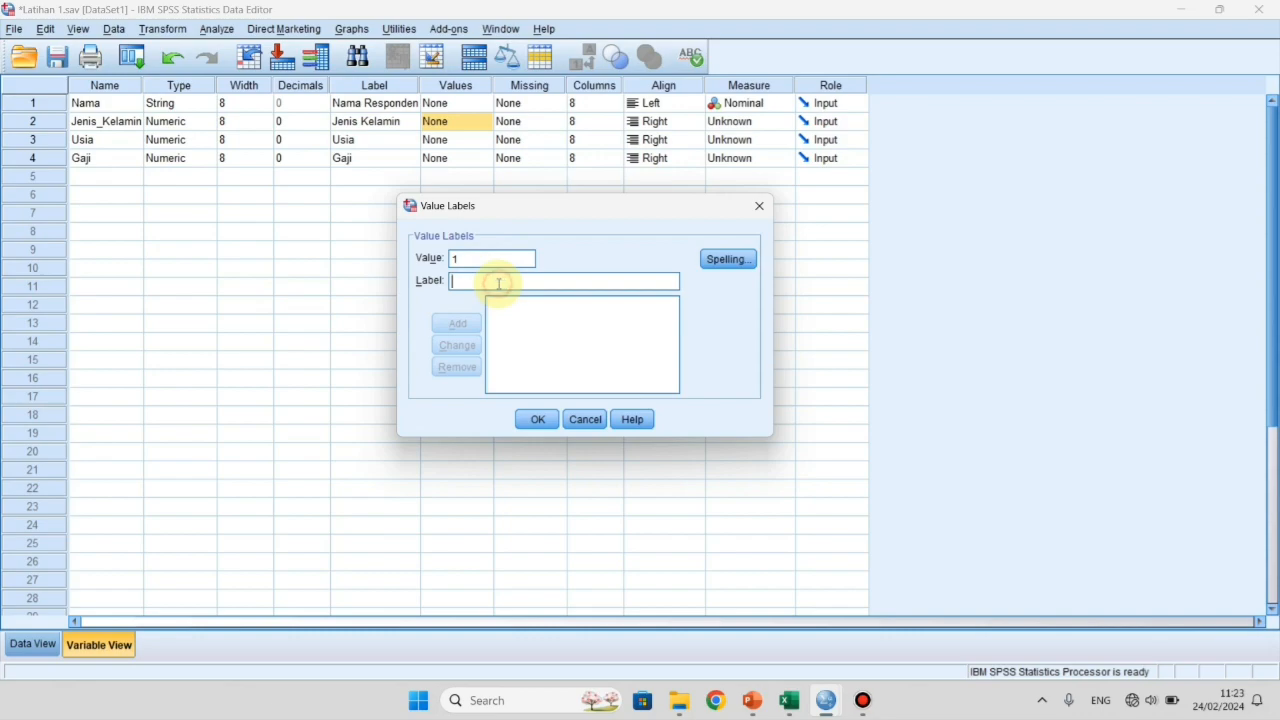
type("Pria")
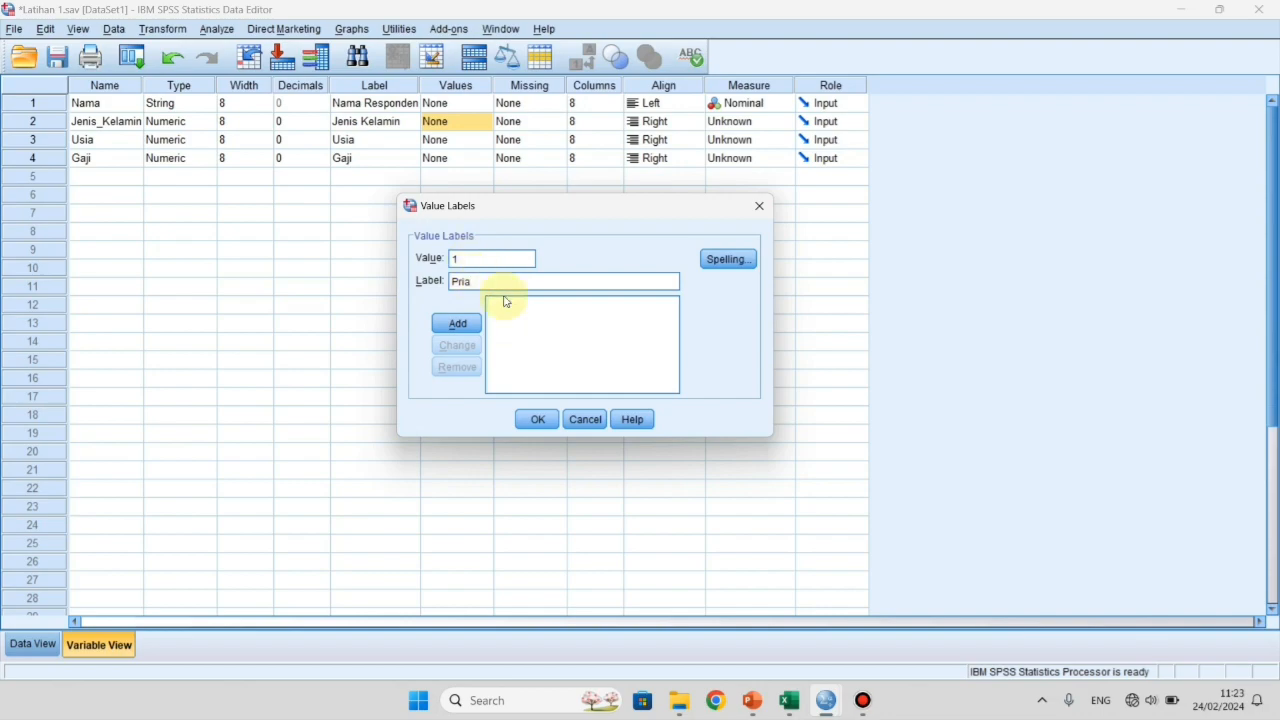
left_click(458, 325)
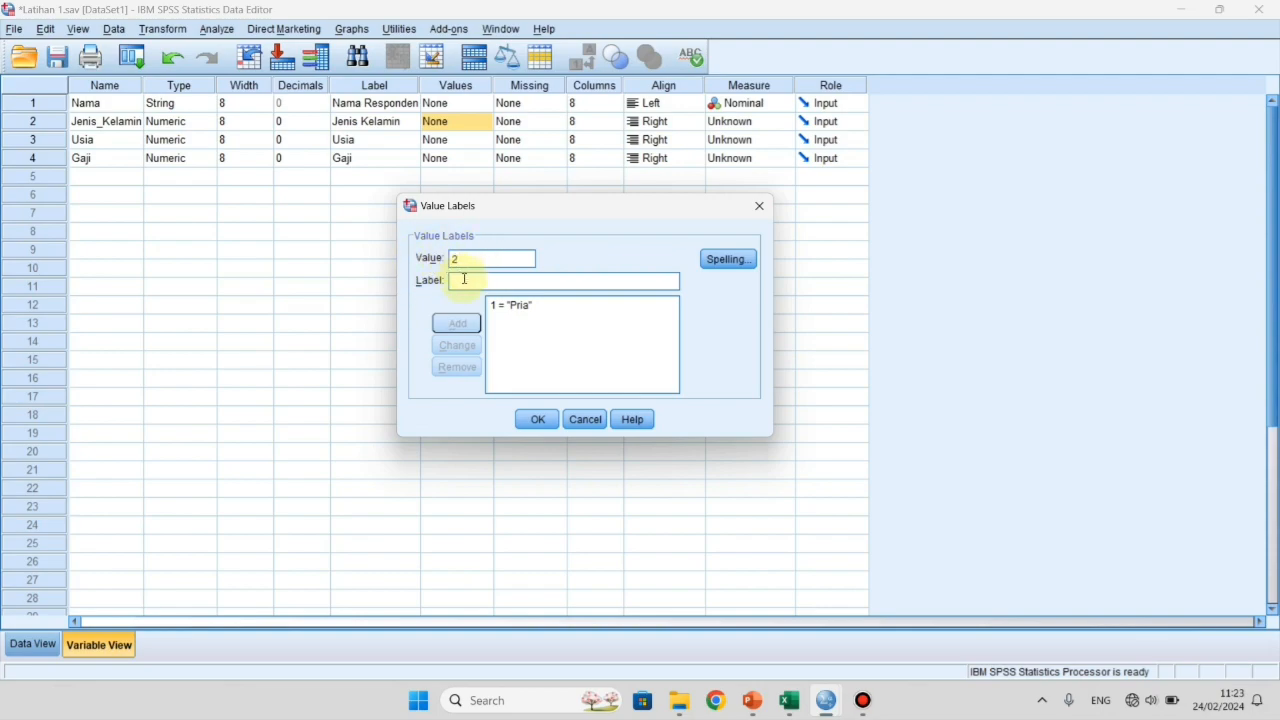
type("Wanita")
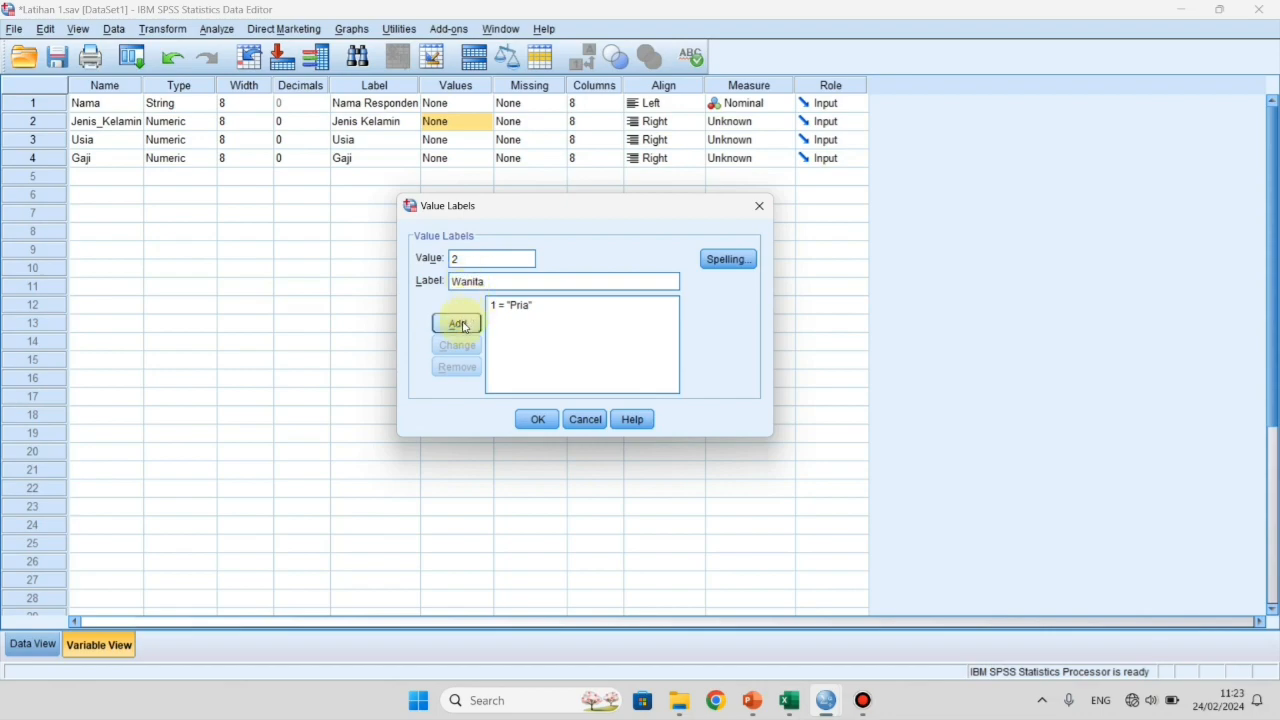
left_click(464, 325)
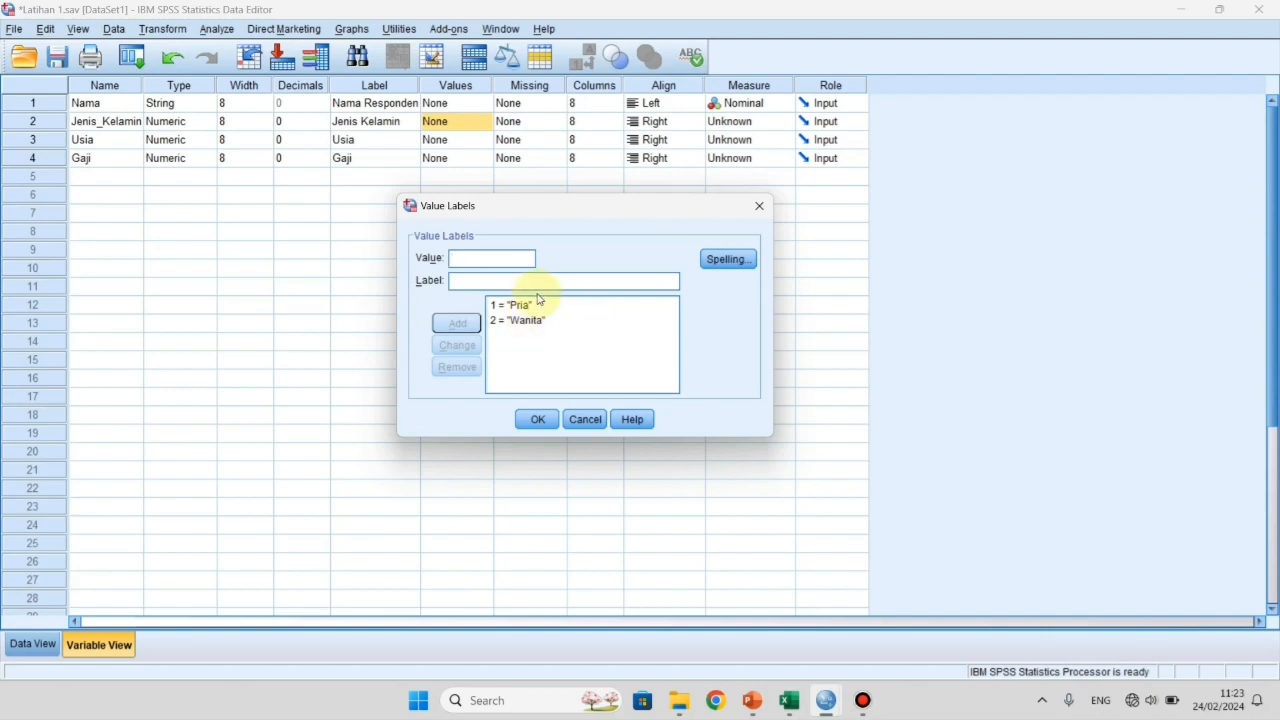
left_click(538, 419)
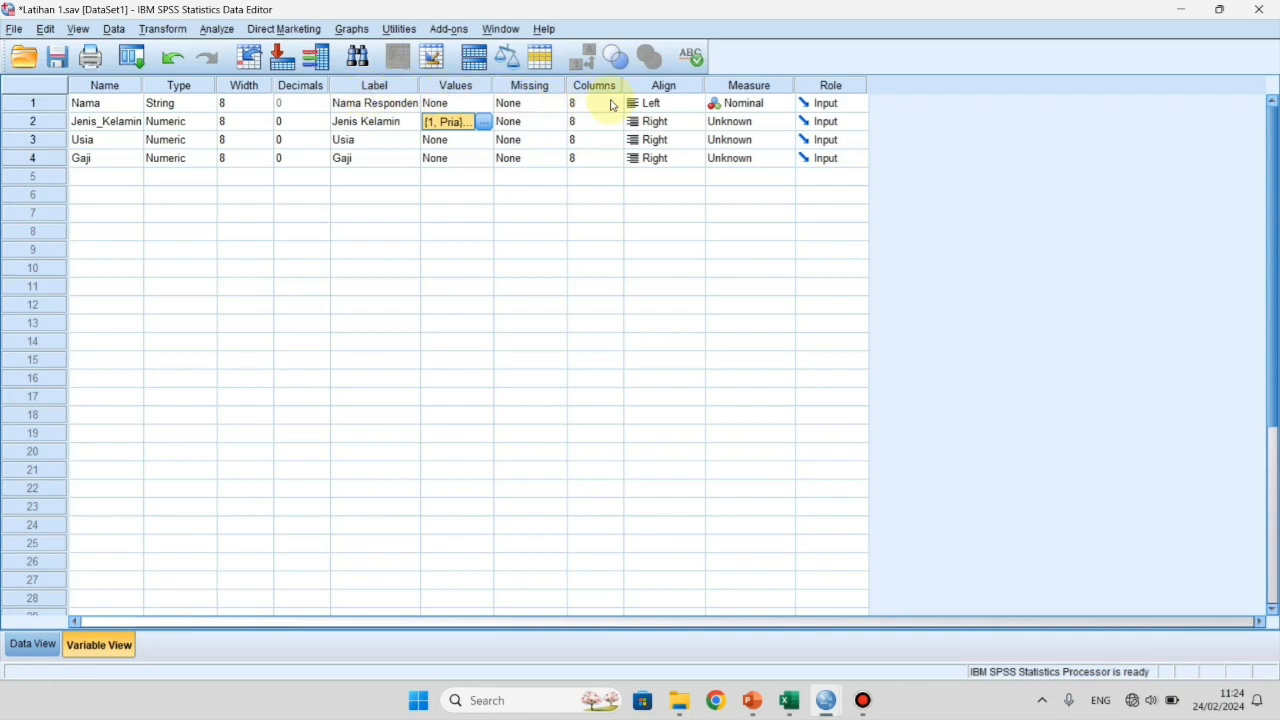
Set the measurement level of Nama and Jenis_Kelamin to Nominal, and that of Usia and Gaji to Scale
left_click(759, 108)
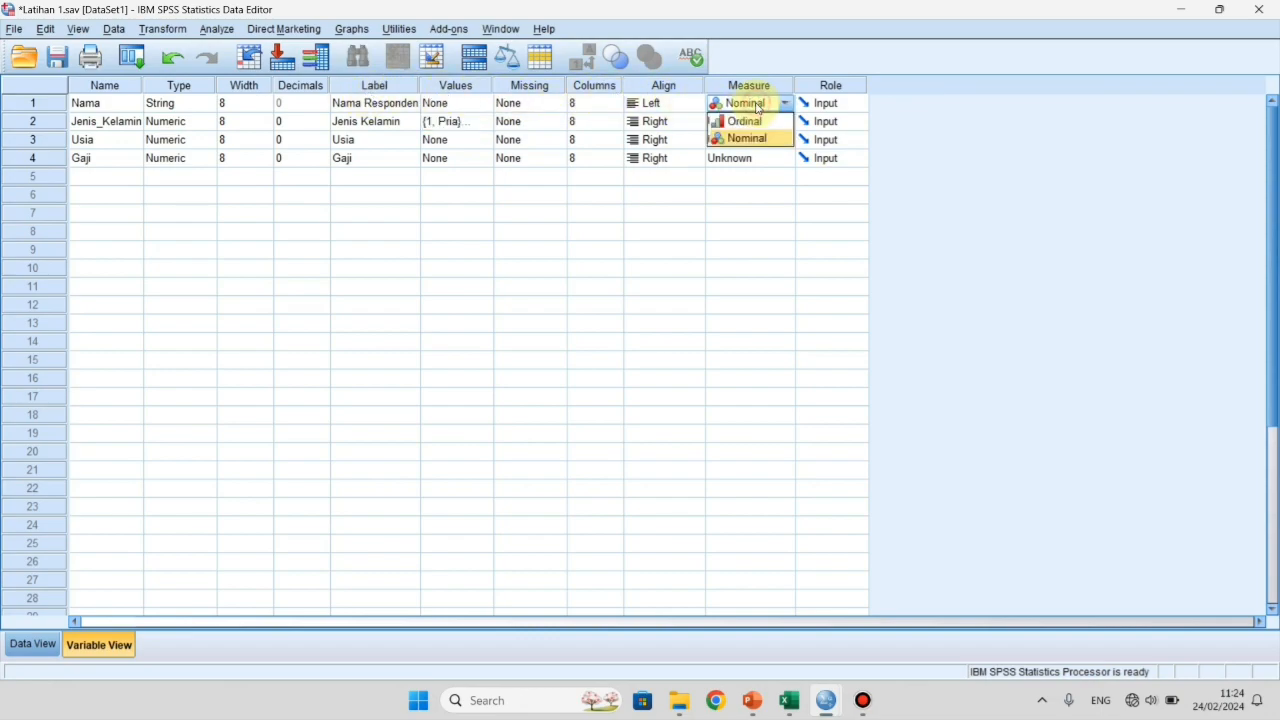
left_click(761, 140)
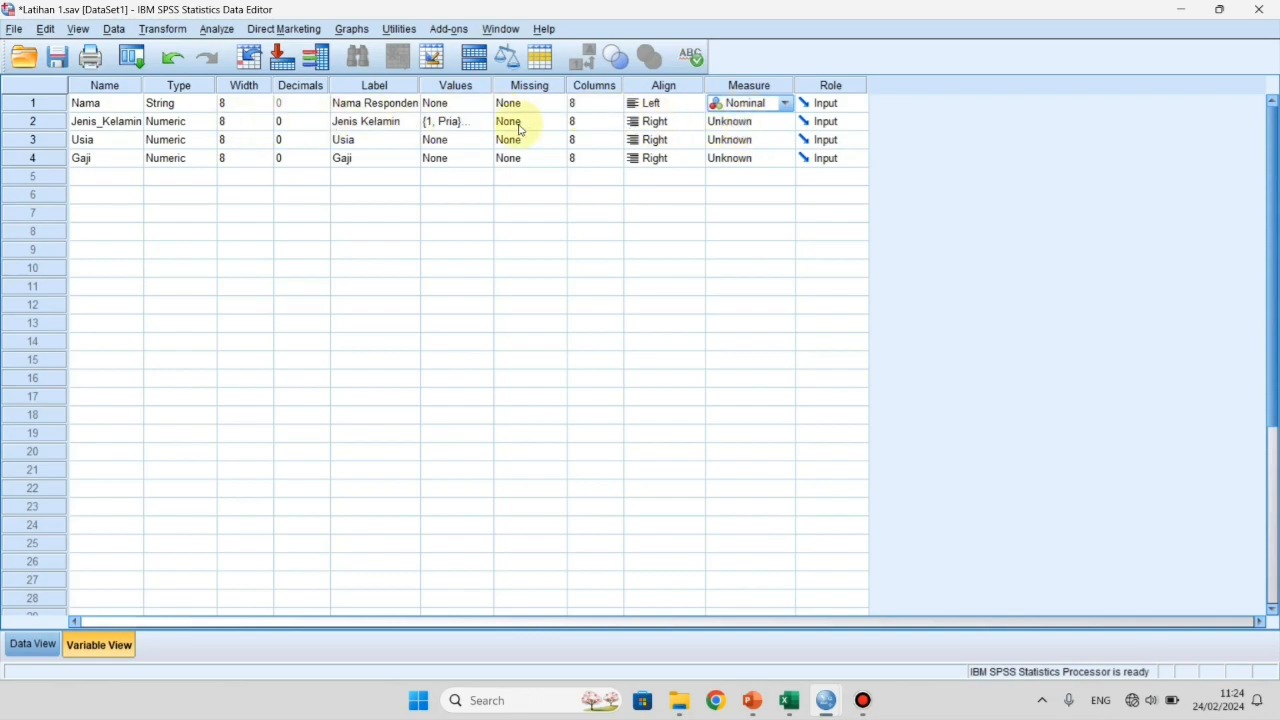
left_click(738, 124)
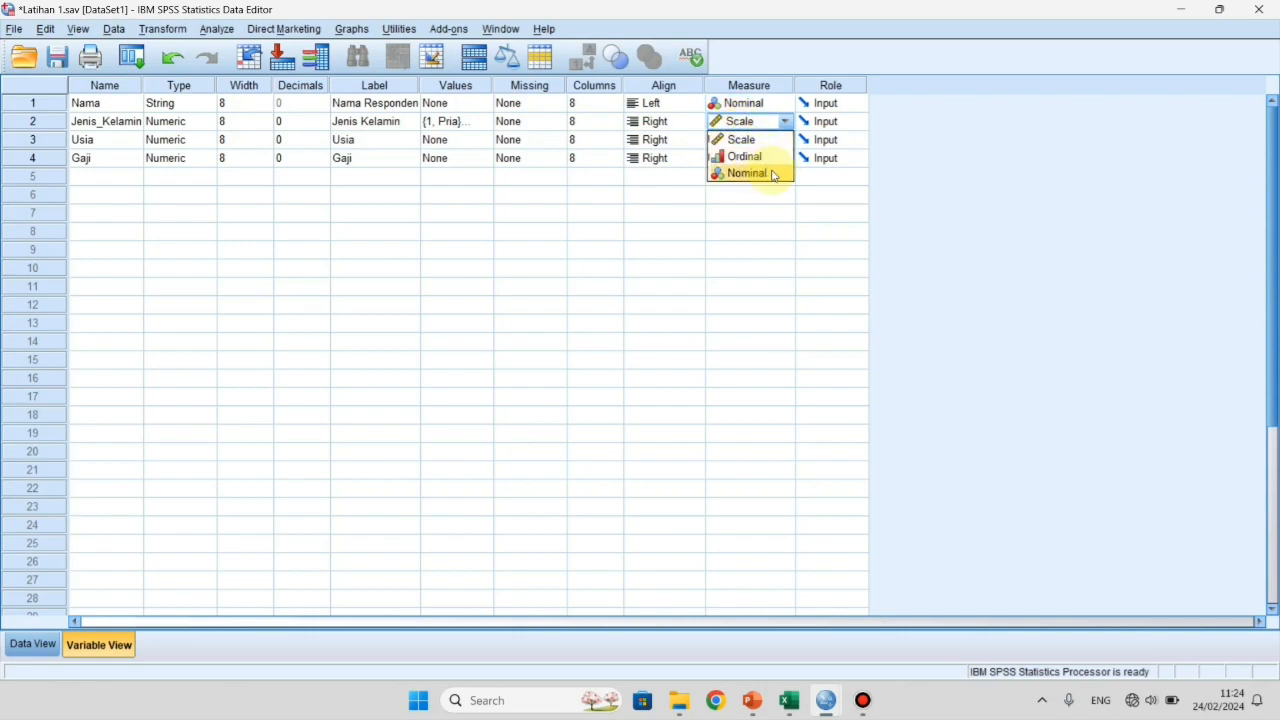
left_click(773, 174)
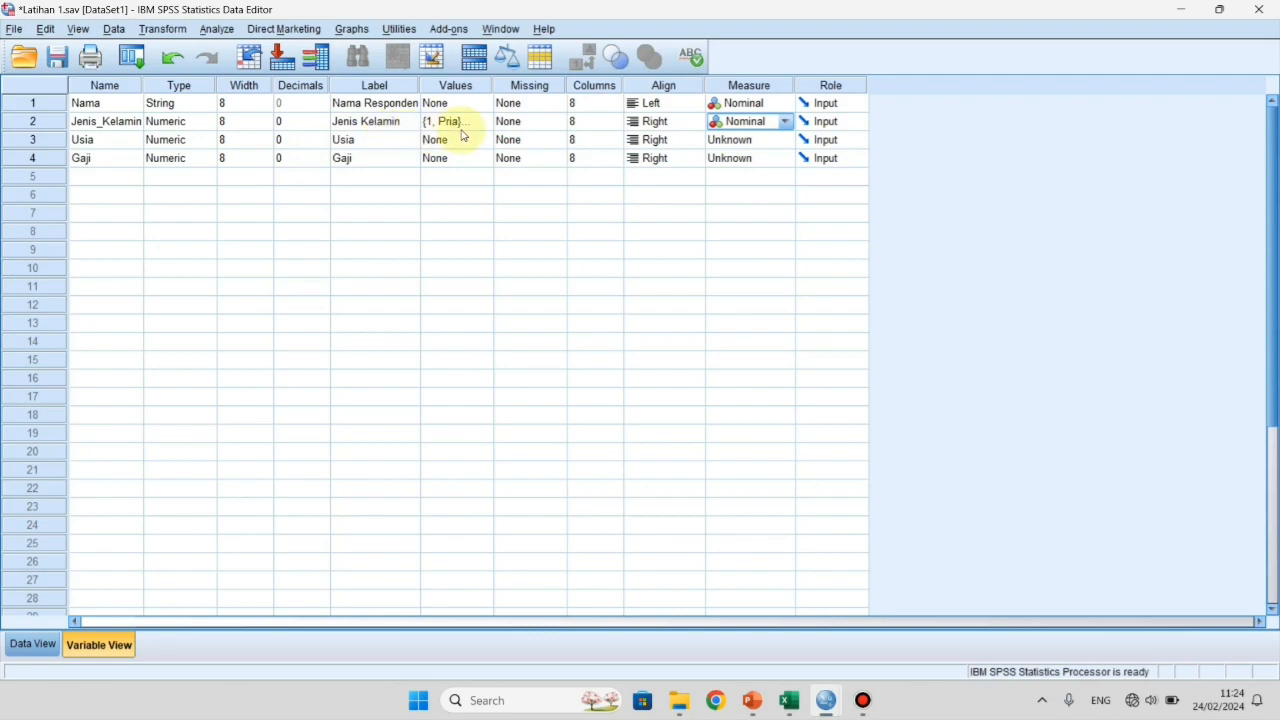
left_click(745, 142)
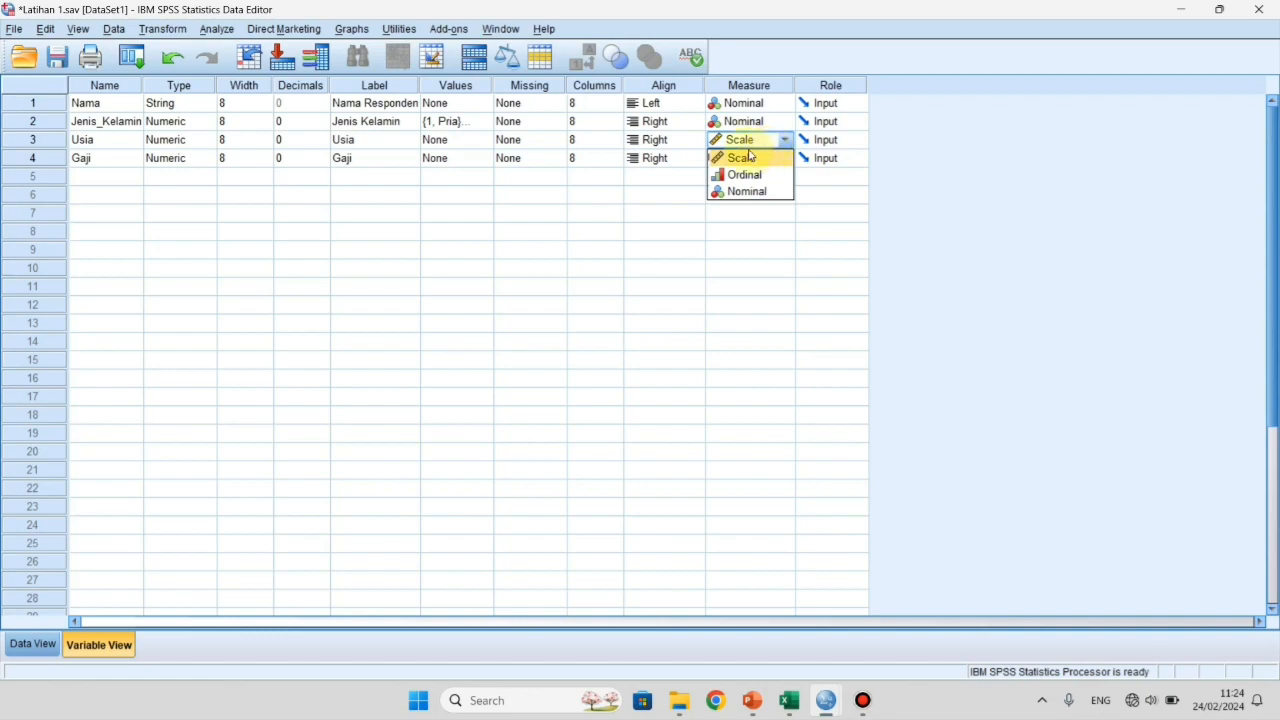
left_click(760, 158)
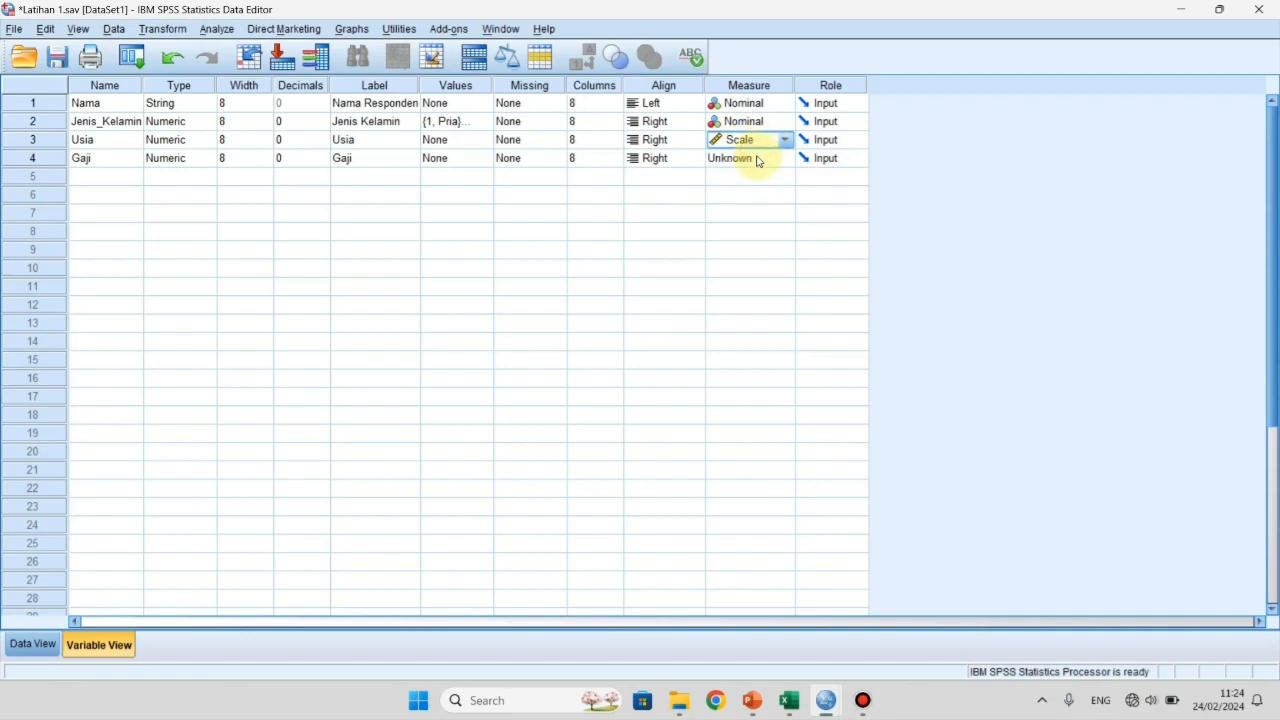
left_click(760, 158)
left_click(748, 176)
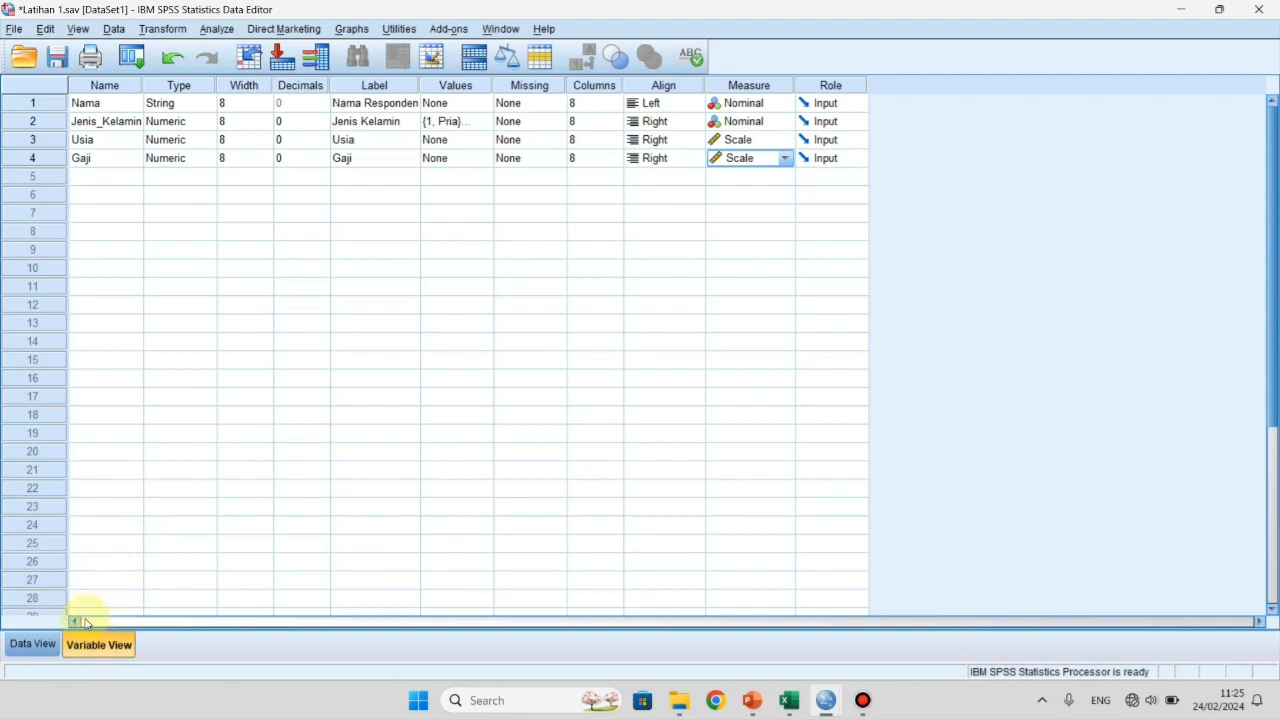
Show the data grid and widen the Jenis_Kelamin column so its full name fits on one line
left_click(30, 645)
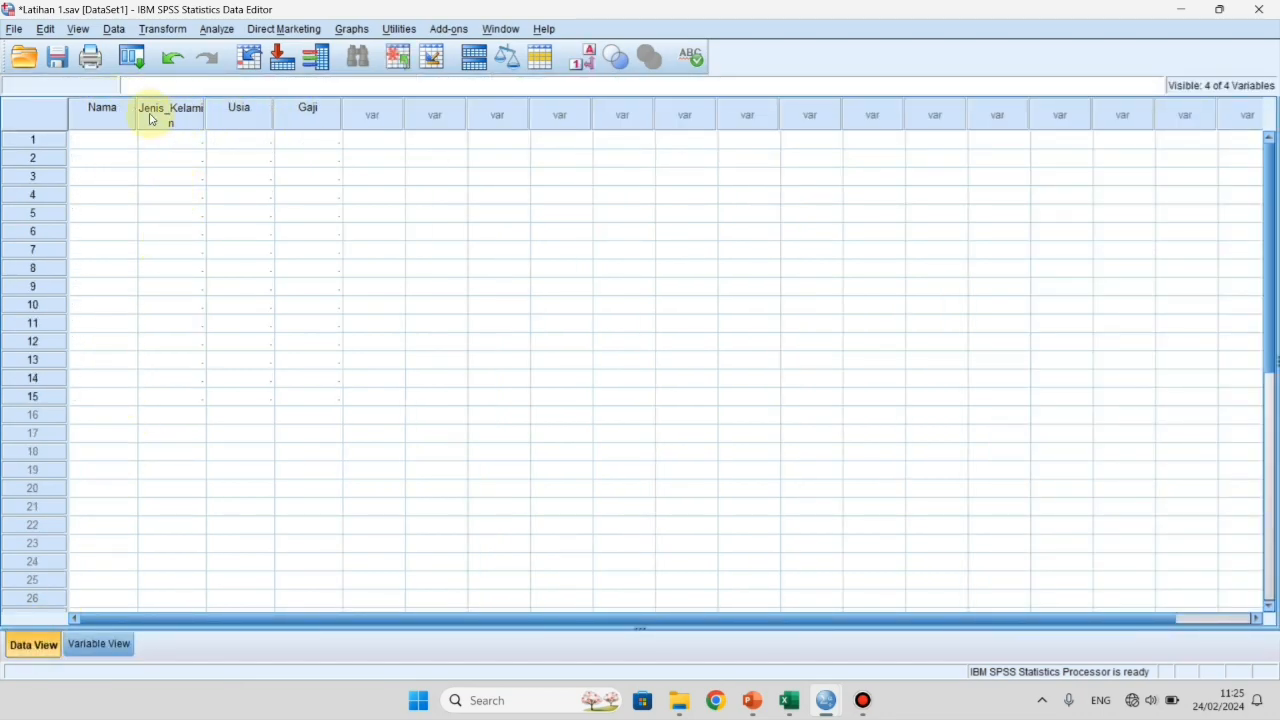
left_click_drag(206, 109, 213, 108)
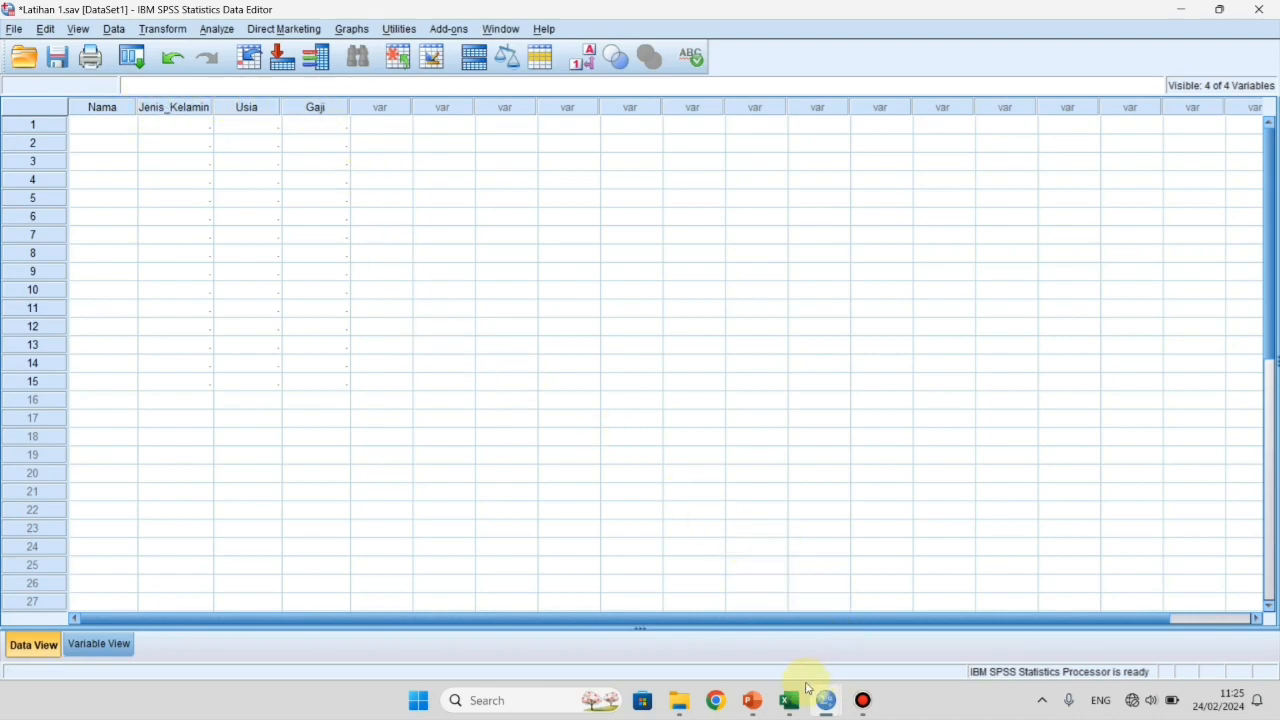
Switch to the Excel workbook and copy the respondent data in A3:D17, without the header row
mouse_move(790, 700)
left_click(801, 630)
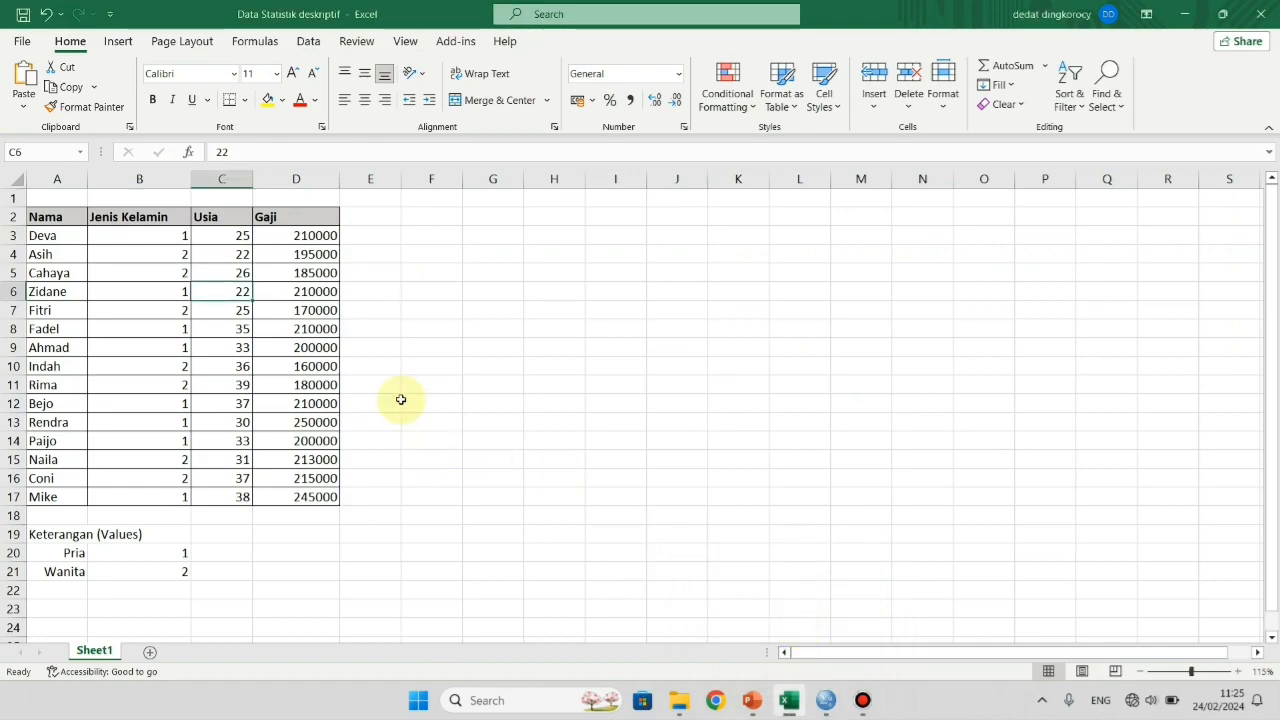
left_click(122, 293)
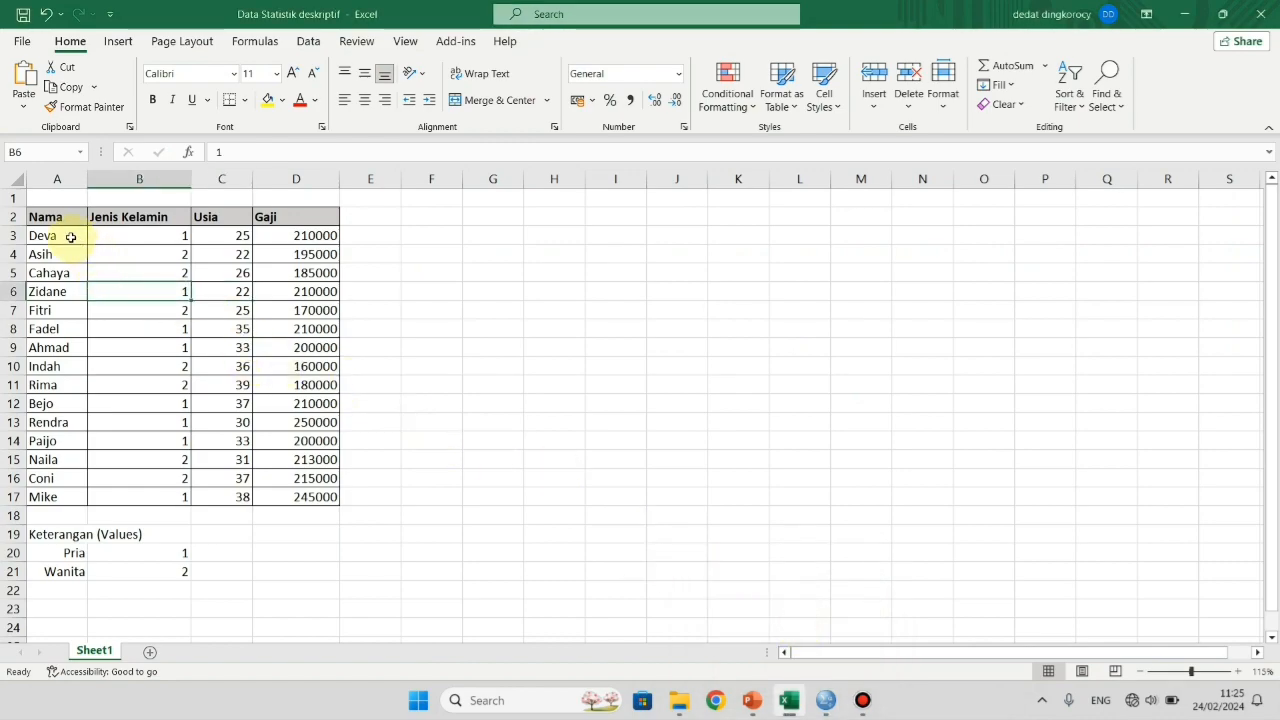
left_click(60, 272)
left_click(60, 255)
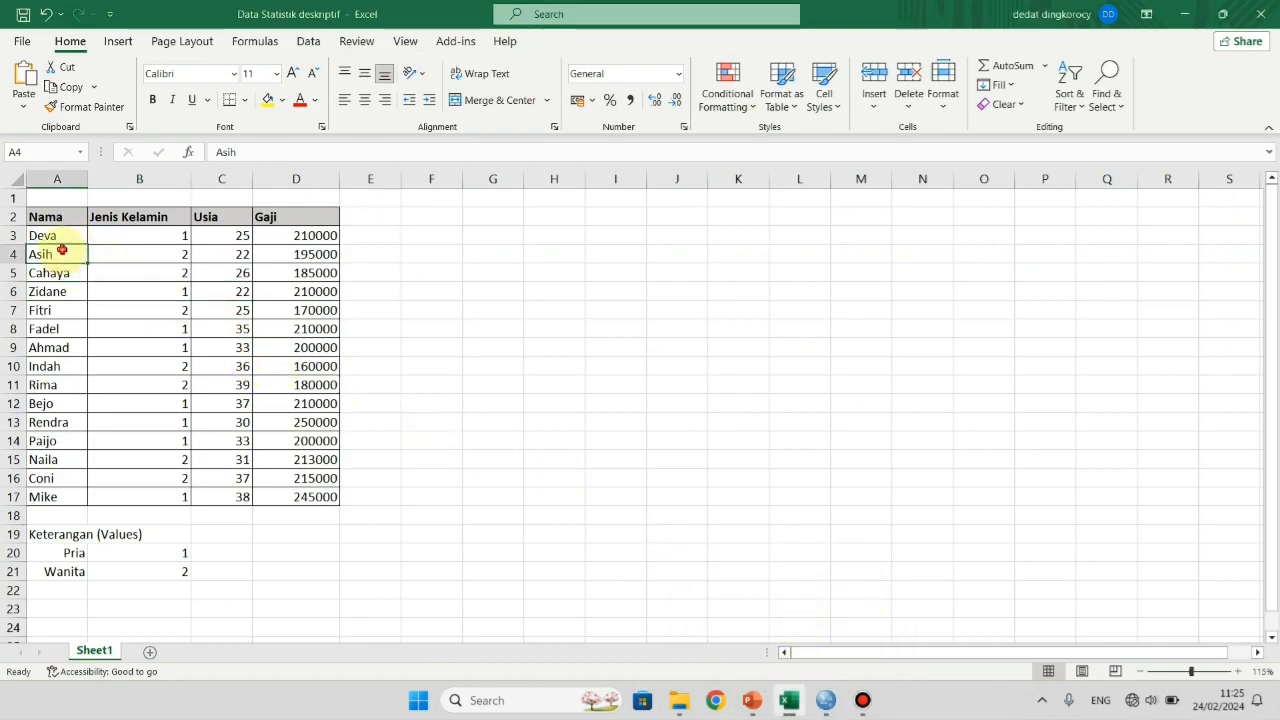
left_click_drag(60, 236, 258, 311)
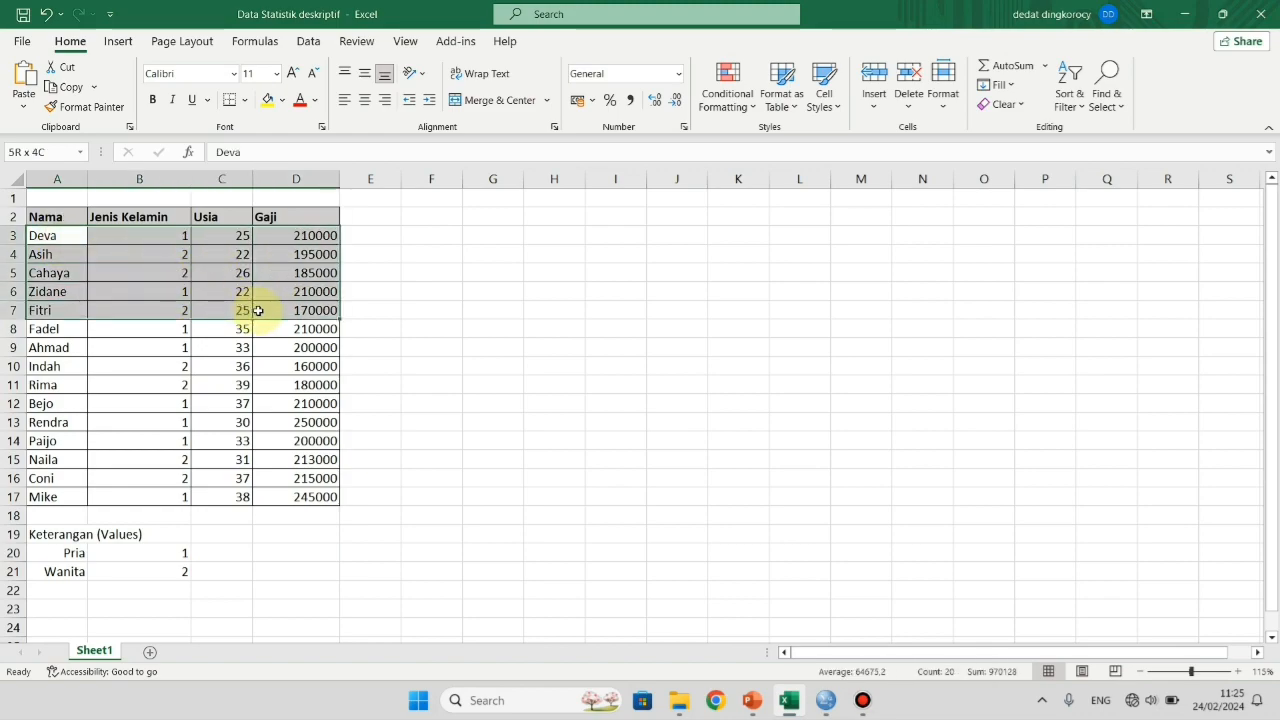
left_click(84, 236)
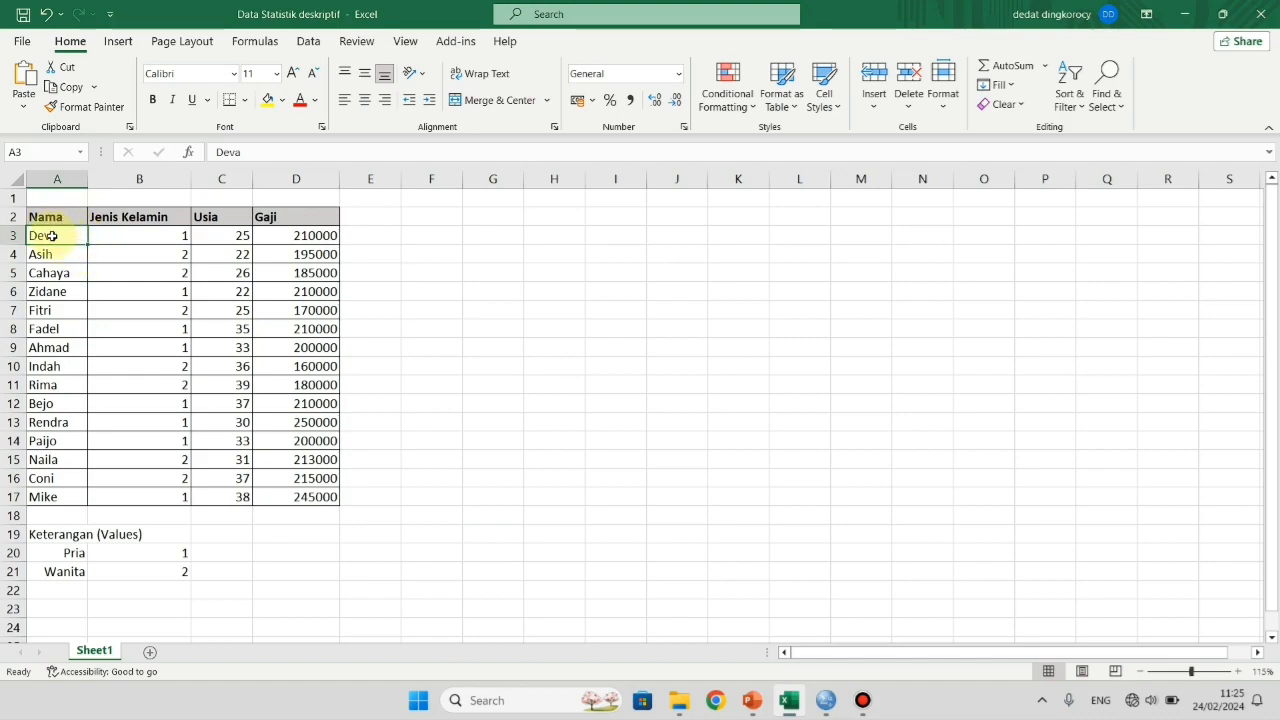
left_click_drag(44, 217, 206, 214)
left_click(78, 236)
left_click_drag(53, 238, 286, 495)
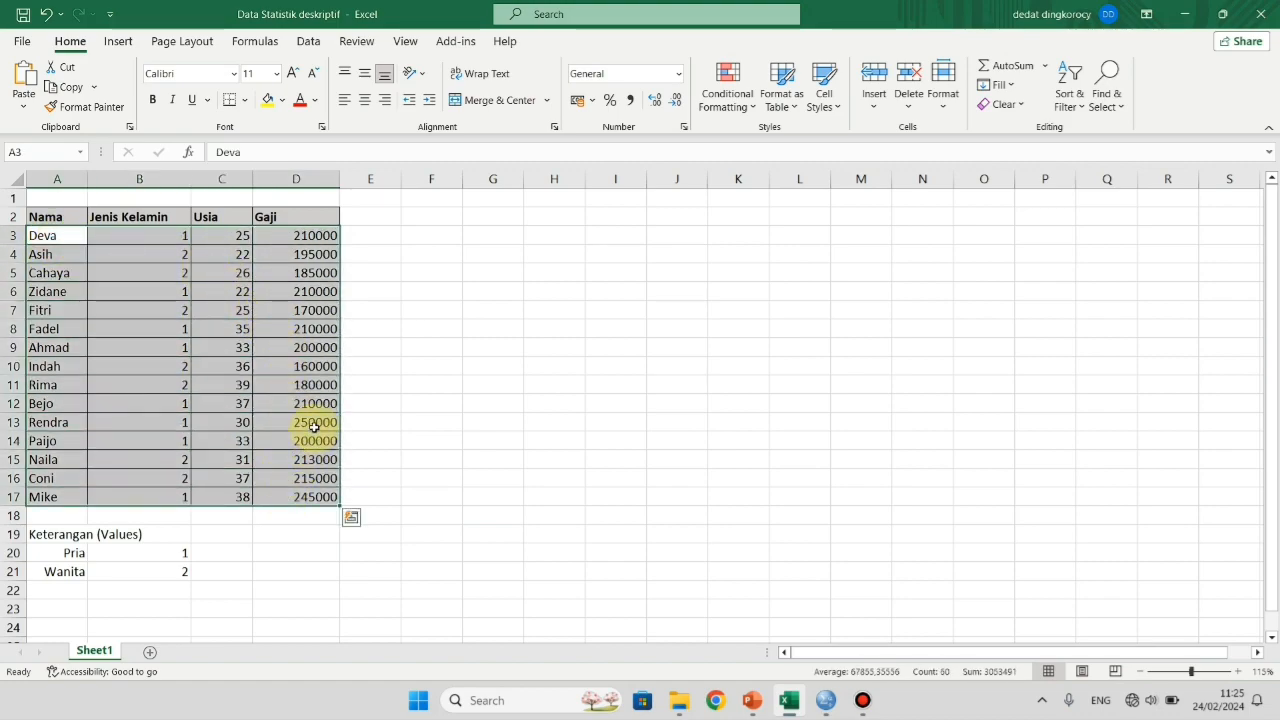
key("ctrl+c")
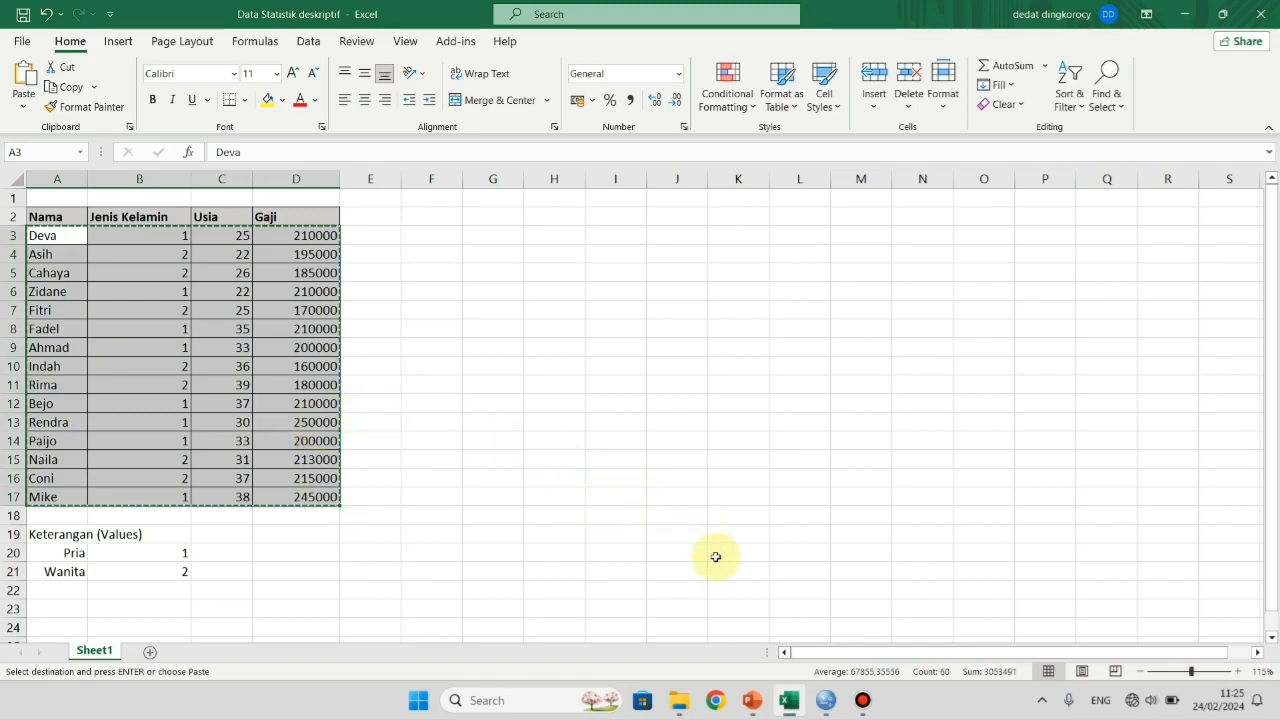
Switch to the Latihan 1.sav data editor in SPSS and paste the copied data starting at row 1 of Nama
mouse_move(826, 700)
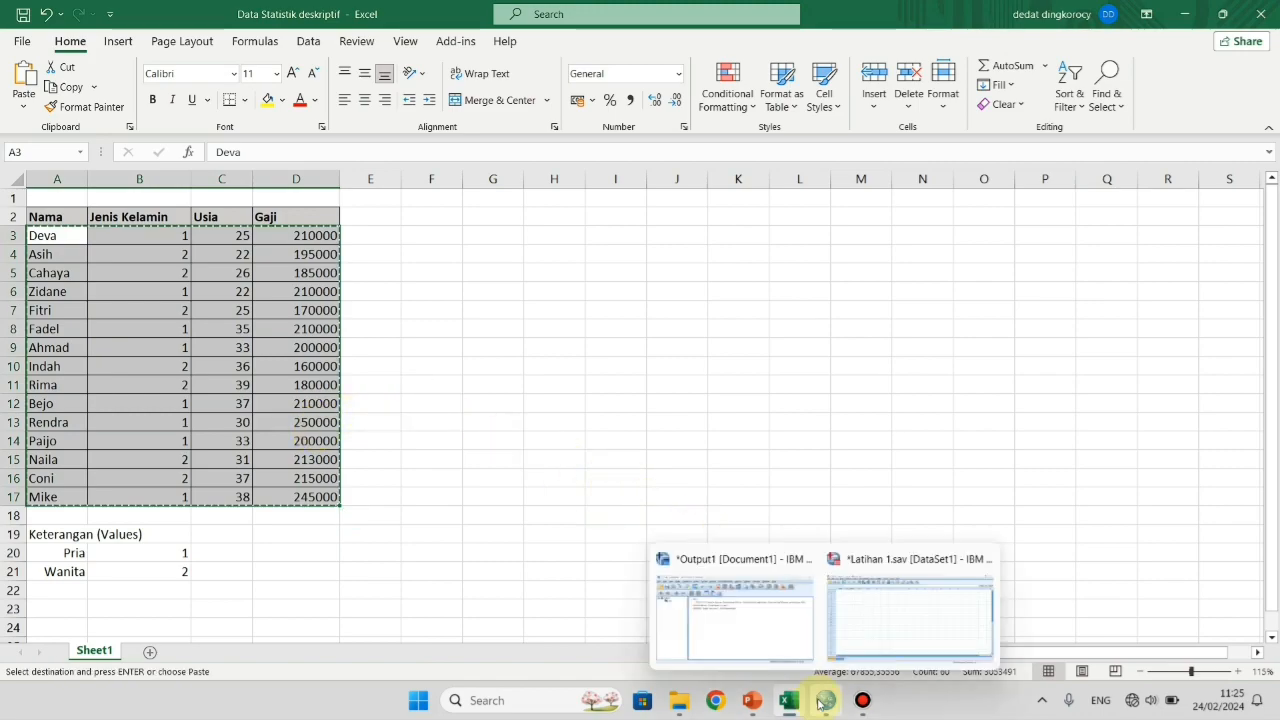
left_click(888, 614)
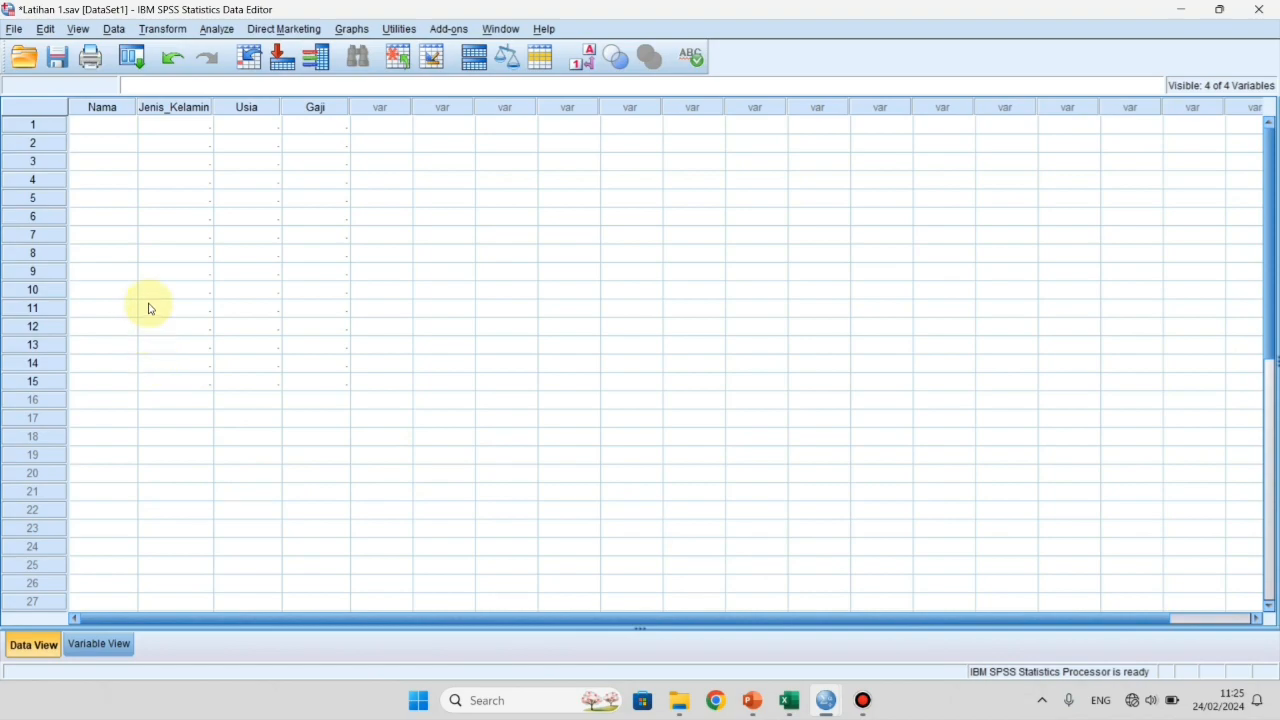
left_click(110, 143)
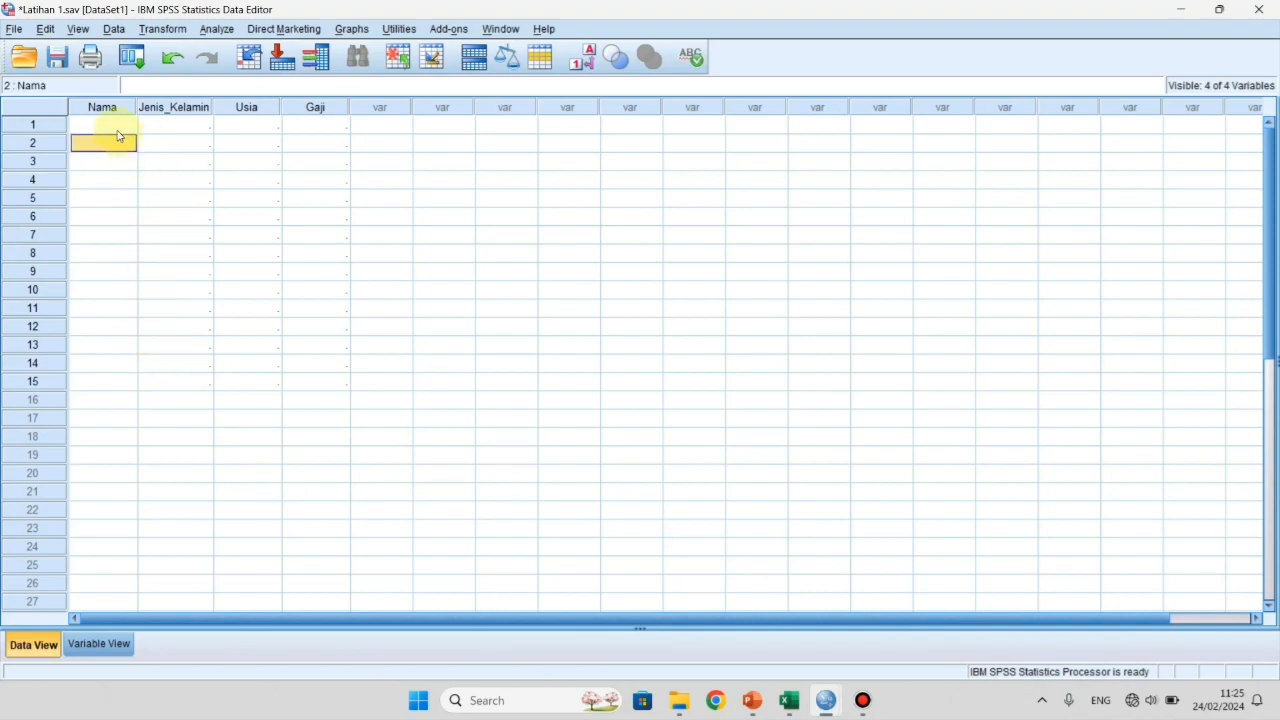
left_click(116, 128)
right_click(107, 129)
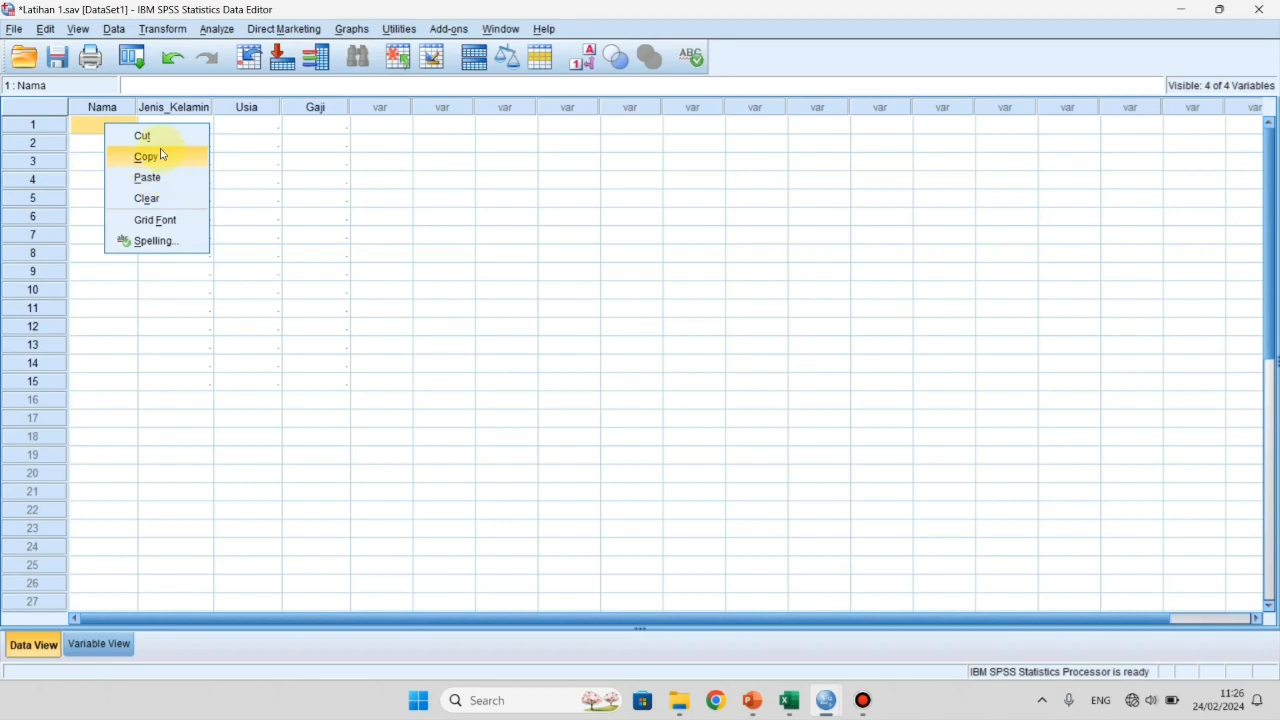
left_click(170, 184)
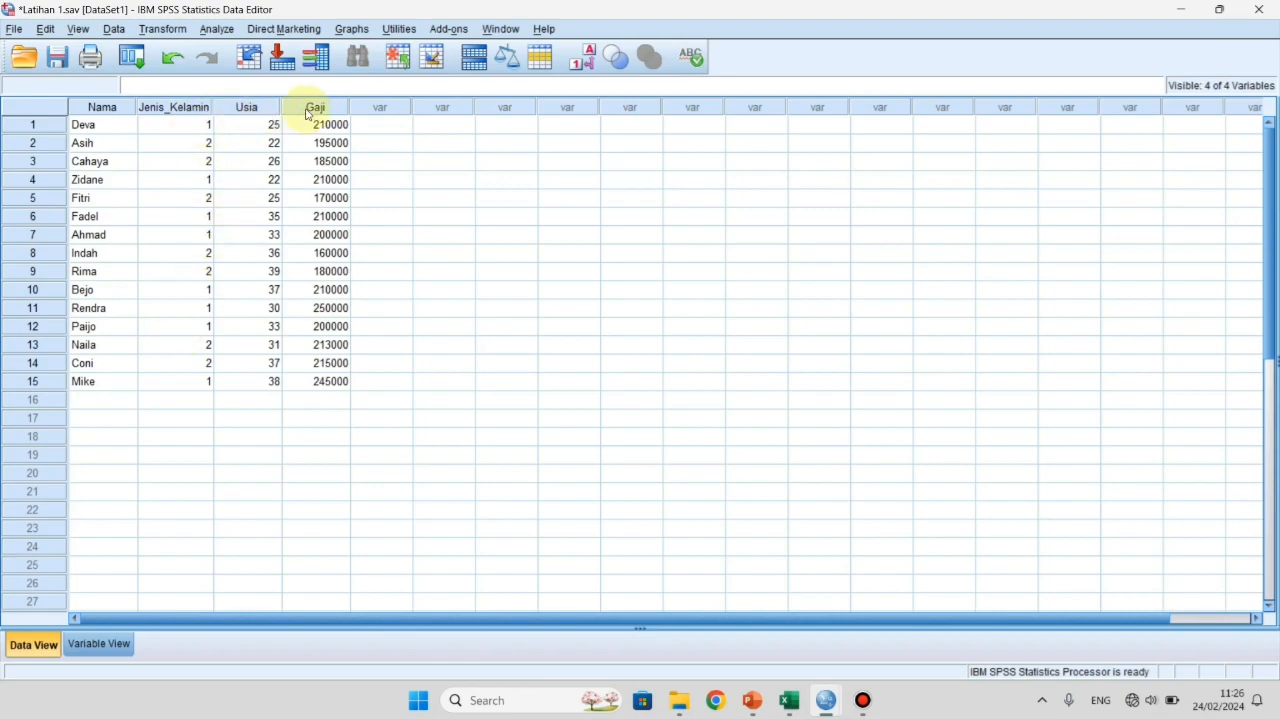
Toggle between codes and value labels in the data grid, leaving Jenis_Kelamin displayed as value labels
left_click(581, 62)
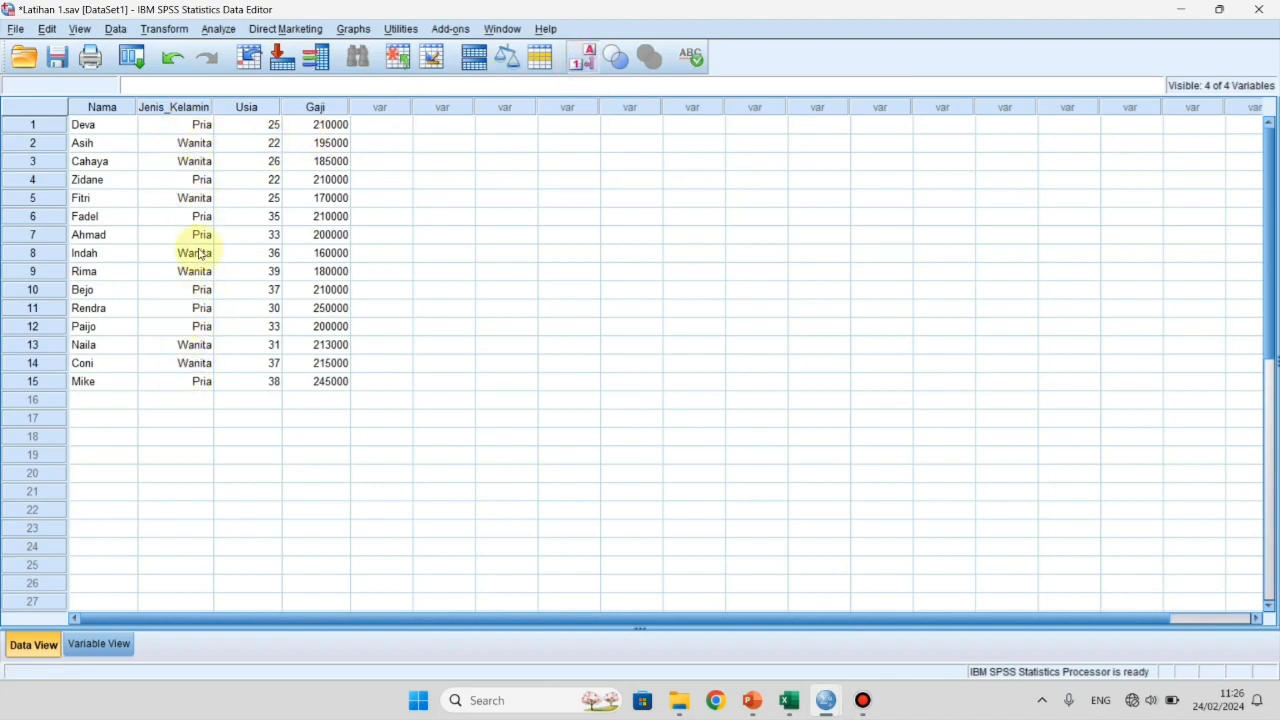
left_click(583, 60)
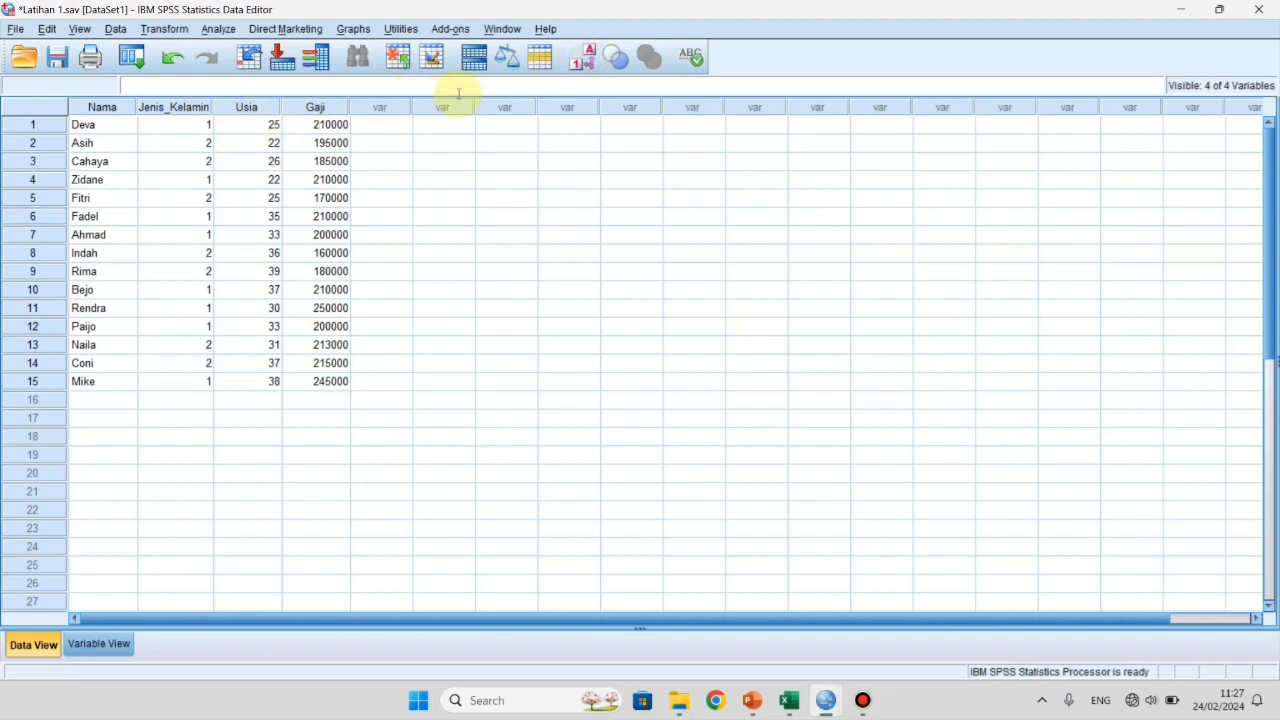
left_click(580, 65)
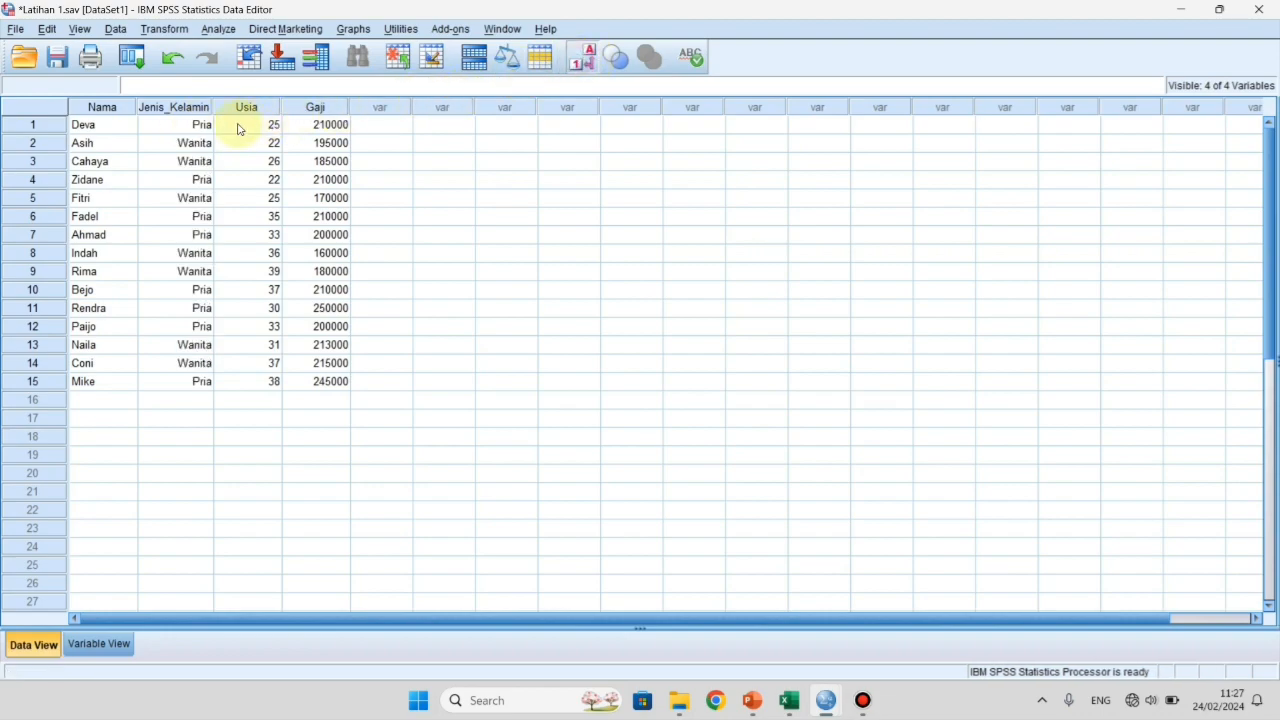
left_click(583, 60)
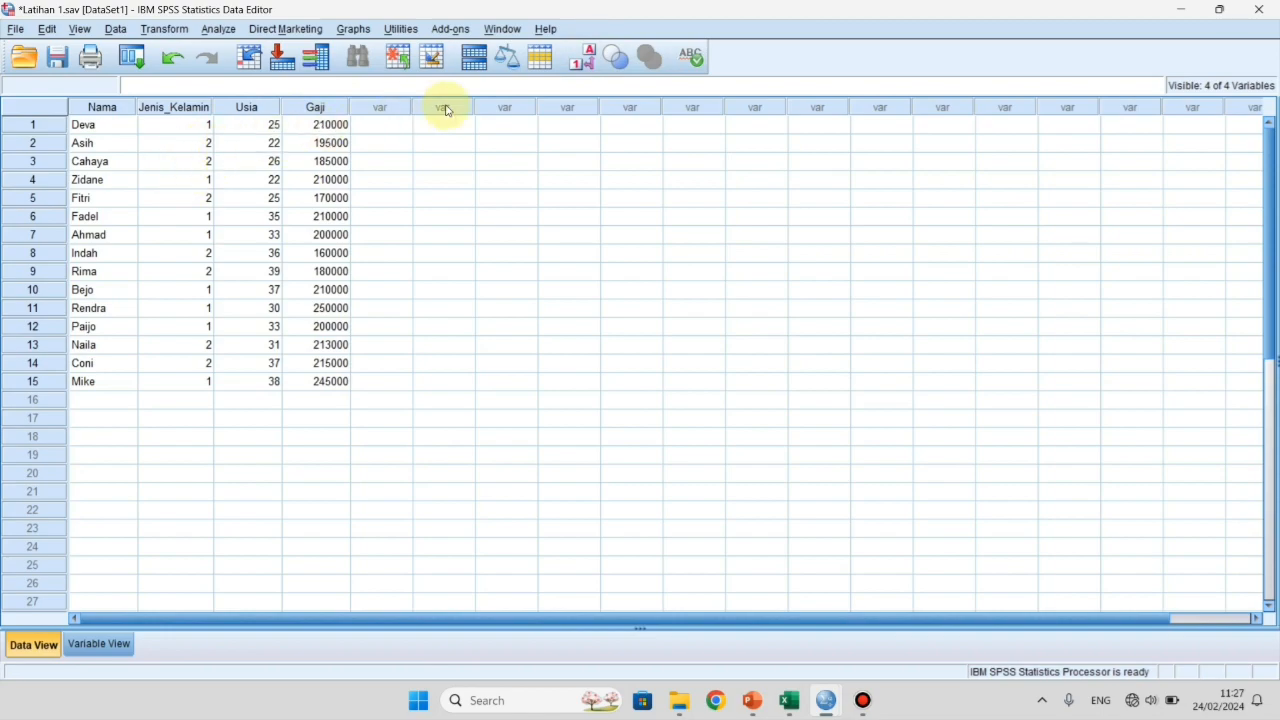
left_click(584, 59)
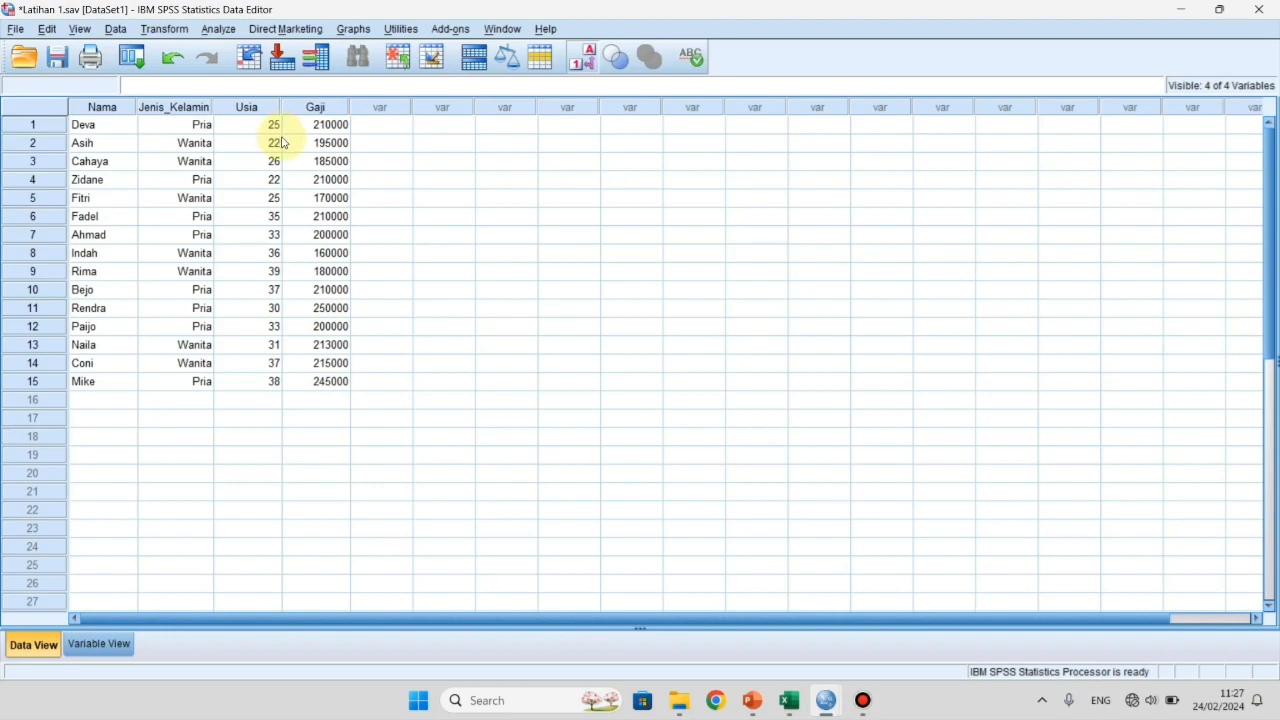
left_click(444, 198)
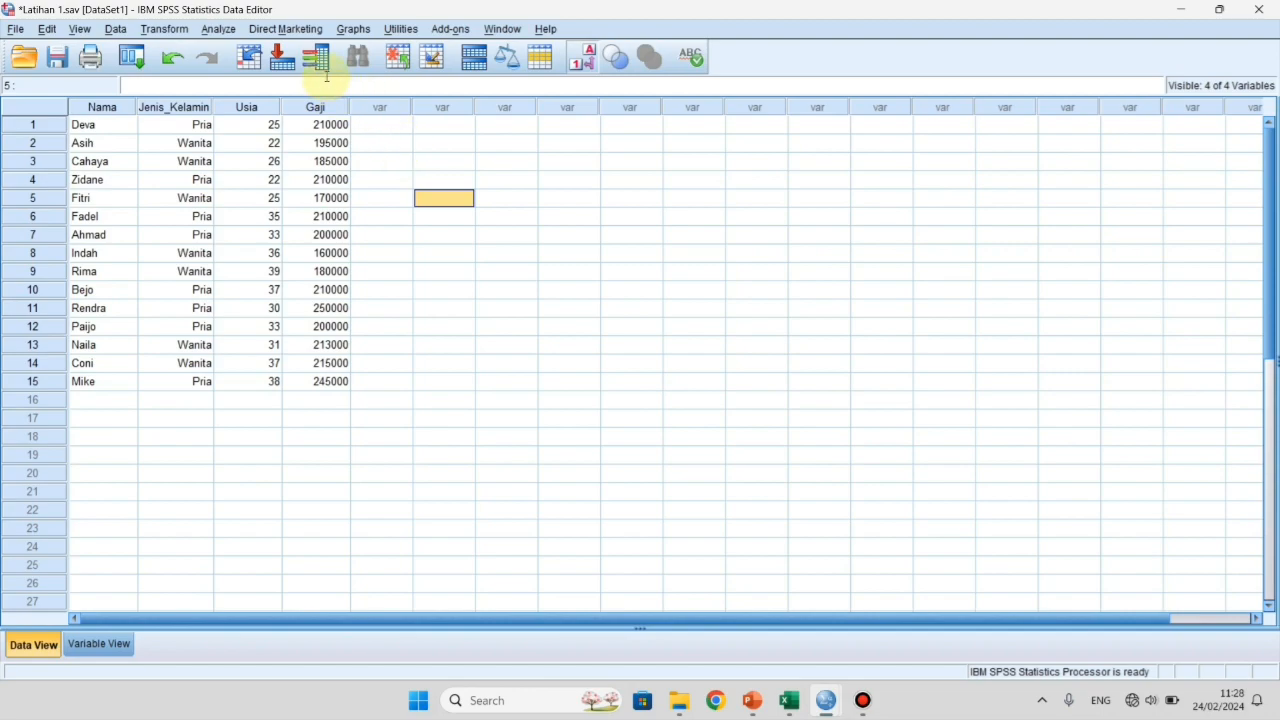
Start defining a legacy simple bar chart using summaries for groups of cases
left_click(358, 30)
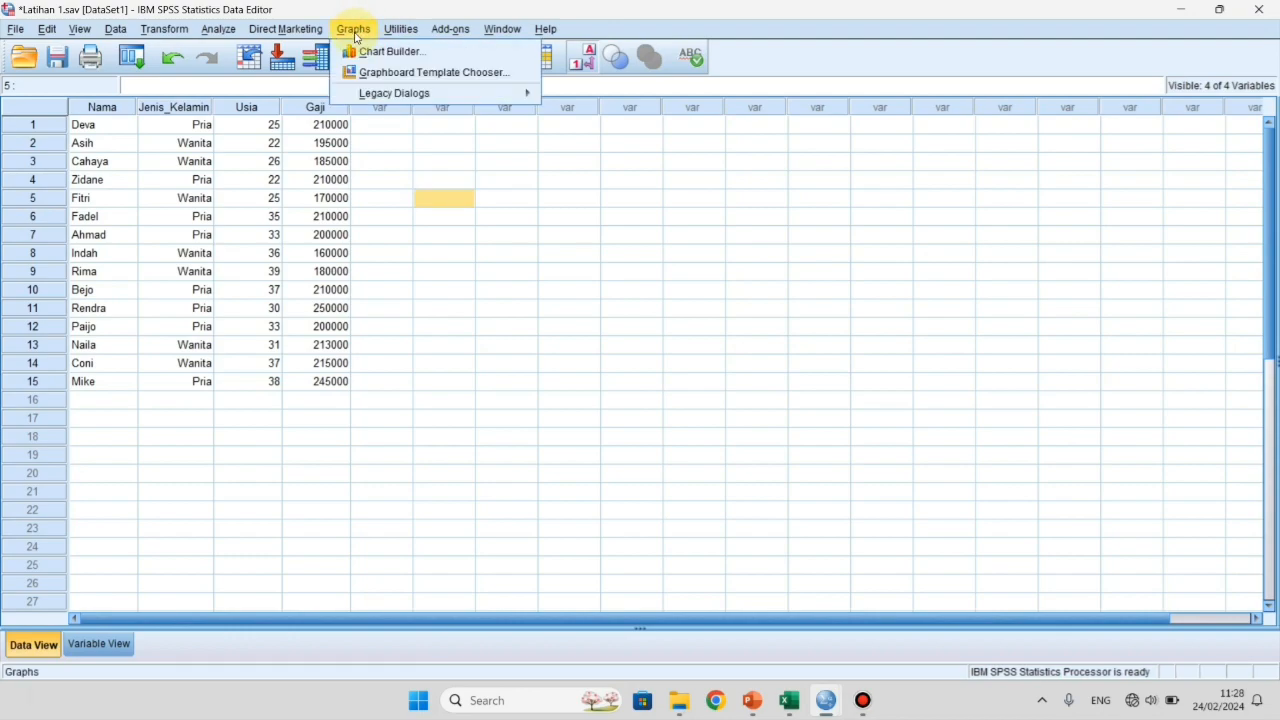
mouse_move(474, 93)
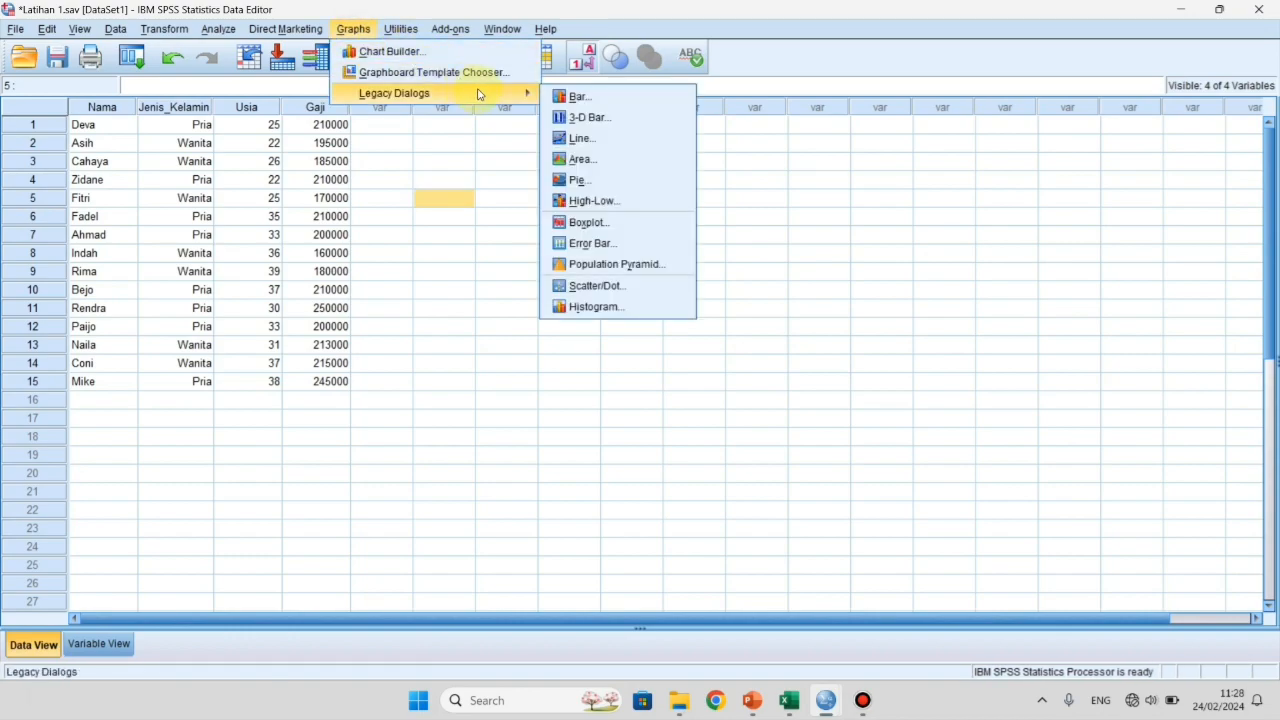
left_click(592, 103)
left_click_drag(608, 200, 581, 150)
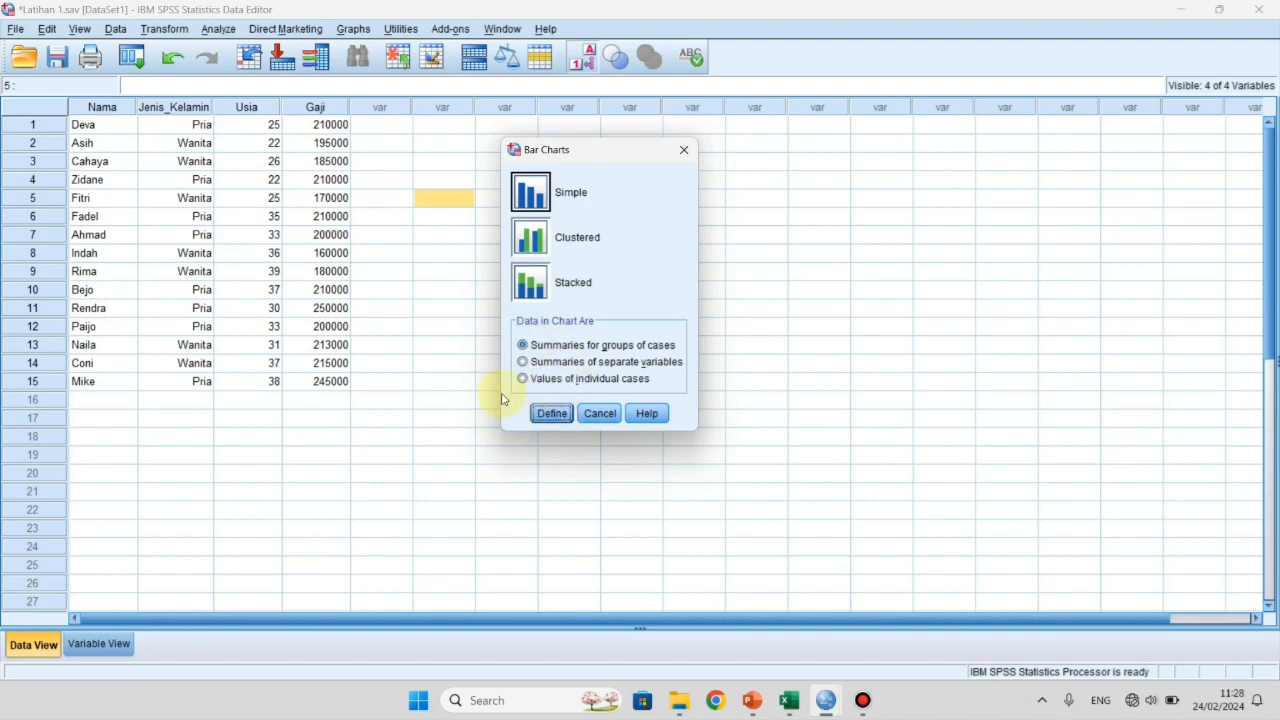
left_click(553, 416)
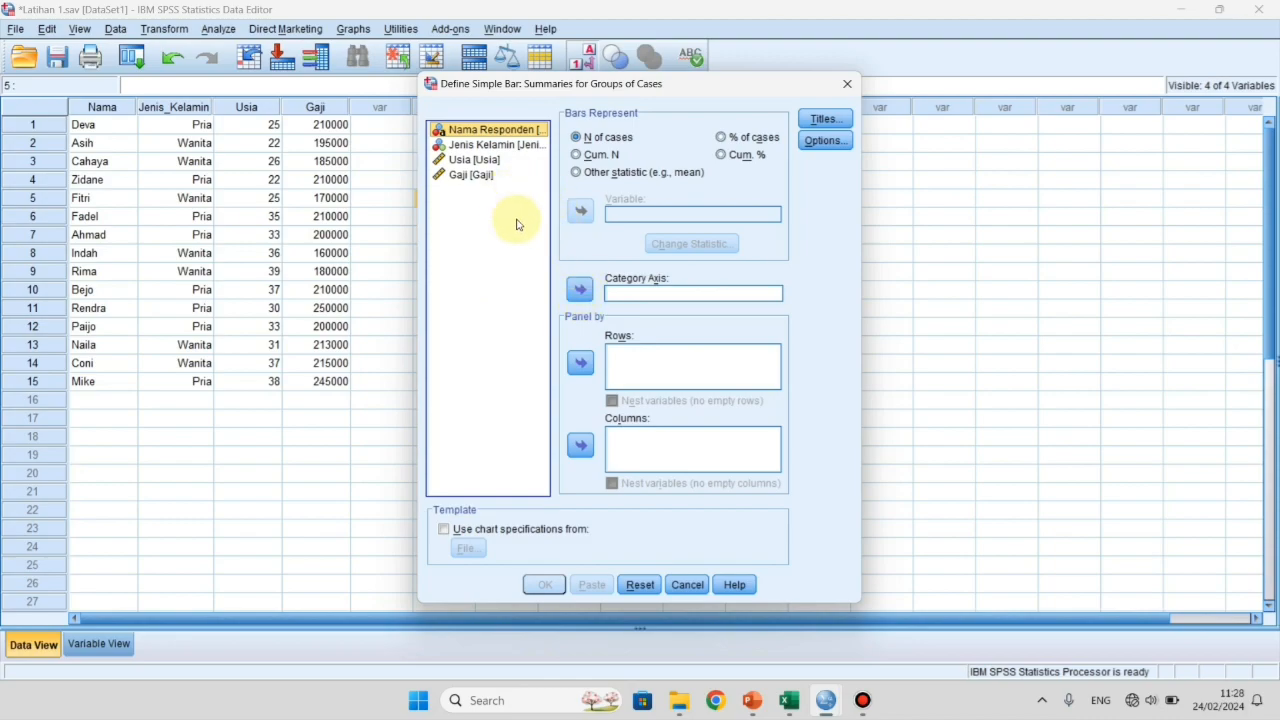
Assign Jenis Kelamin to the category axis with bars representing N of cases, and generate the chart
left_click(508, 147)
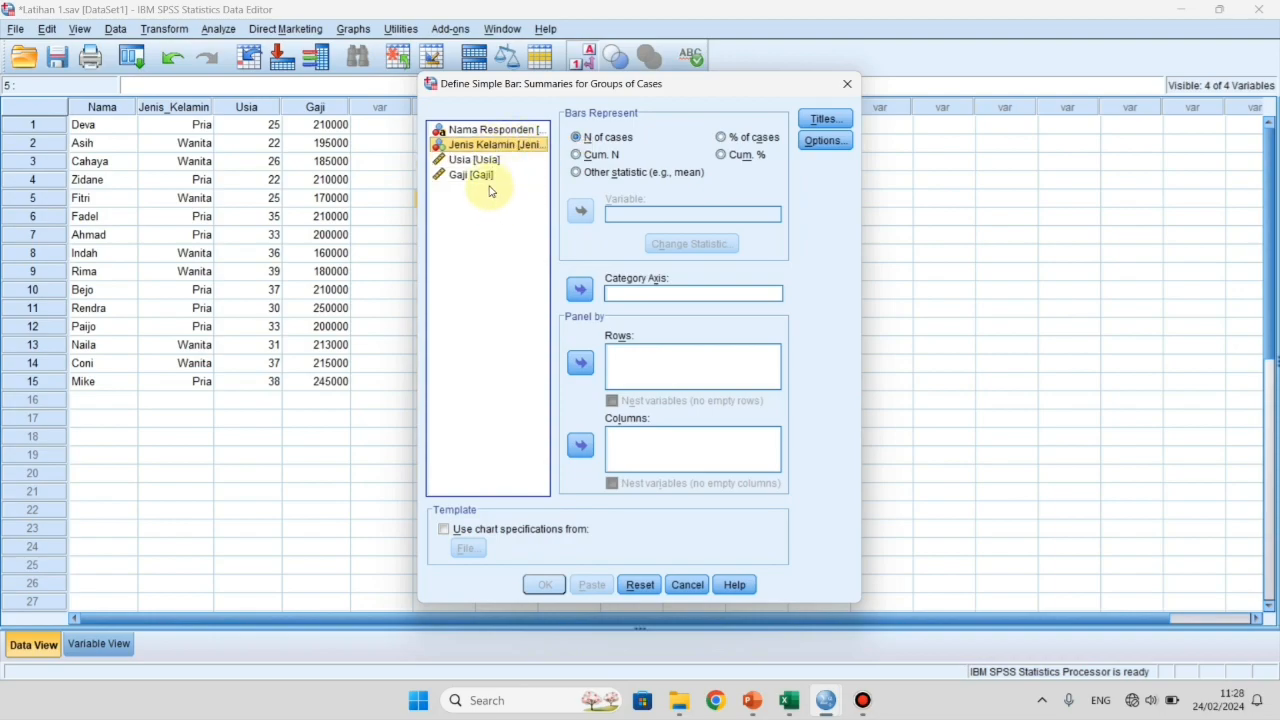
left_click(485, 133)
left_click(488, 146)
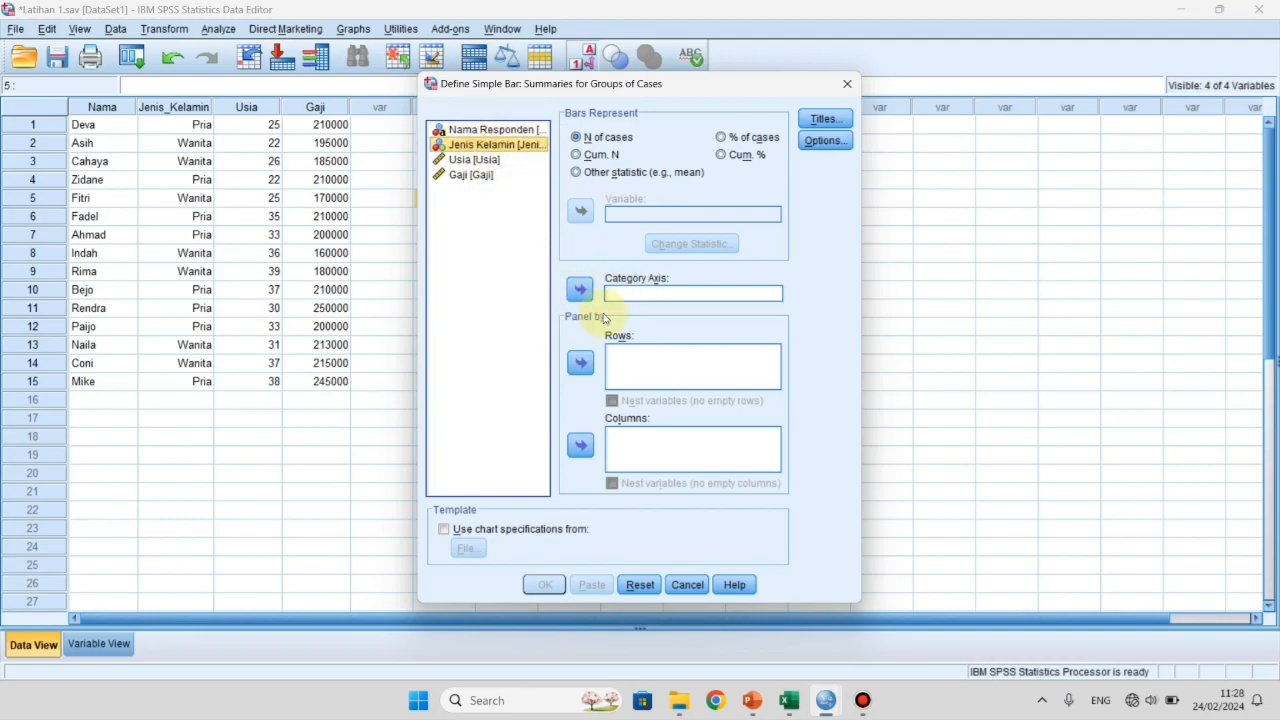
left_click(581, 290)
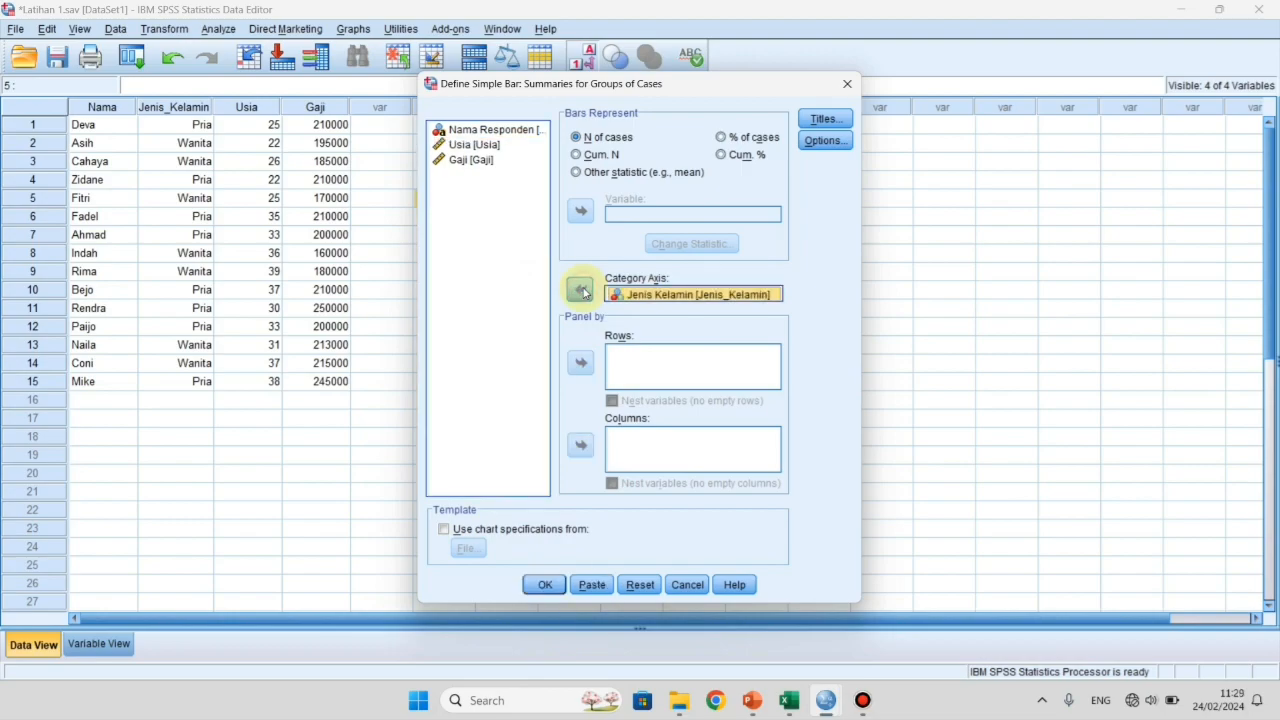
left_click(581, 290)
left_click(488, 175)
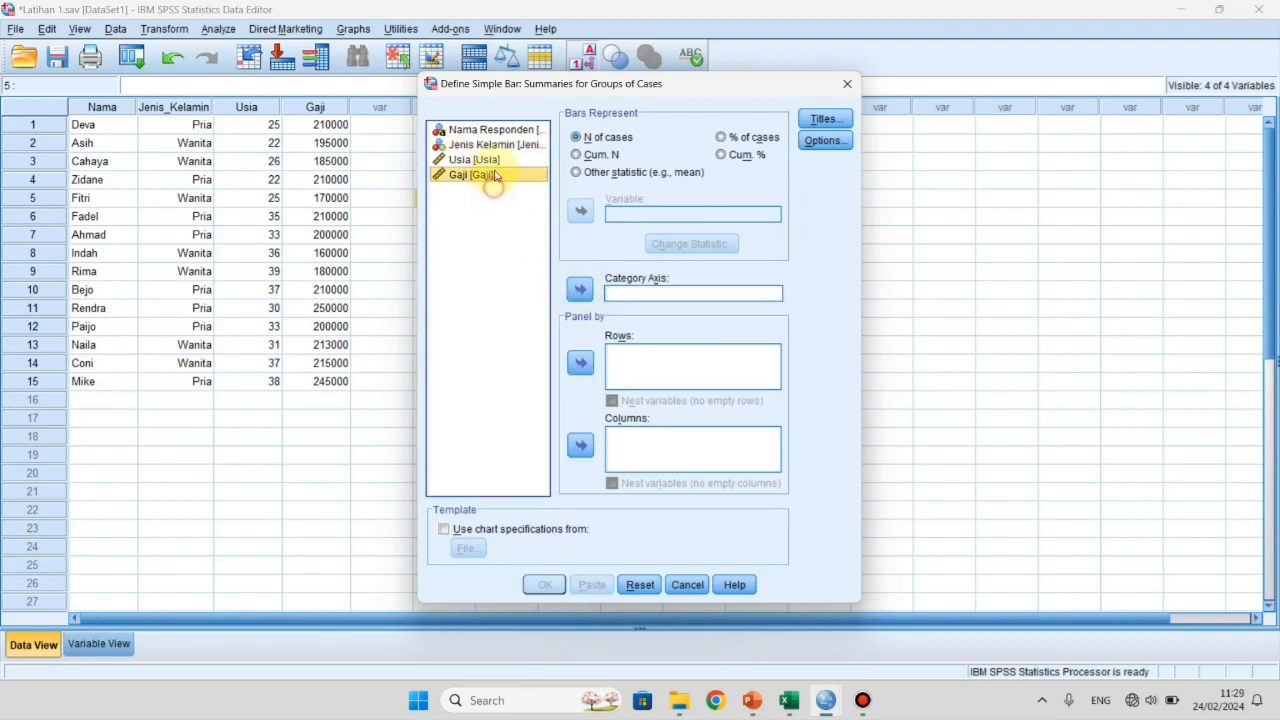
left_click(498, 146)
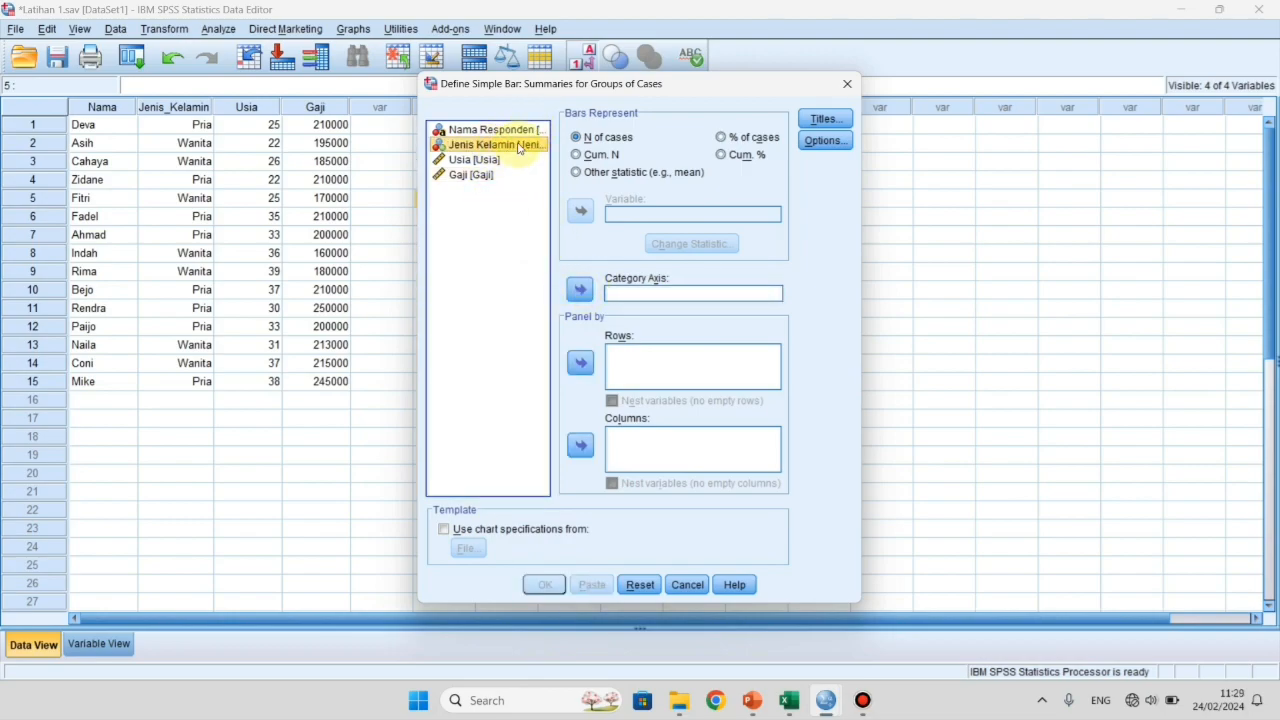
left_click(581, 290)
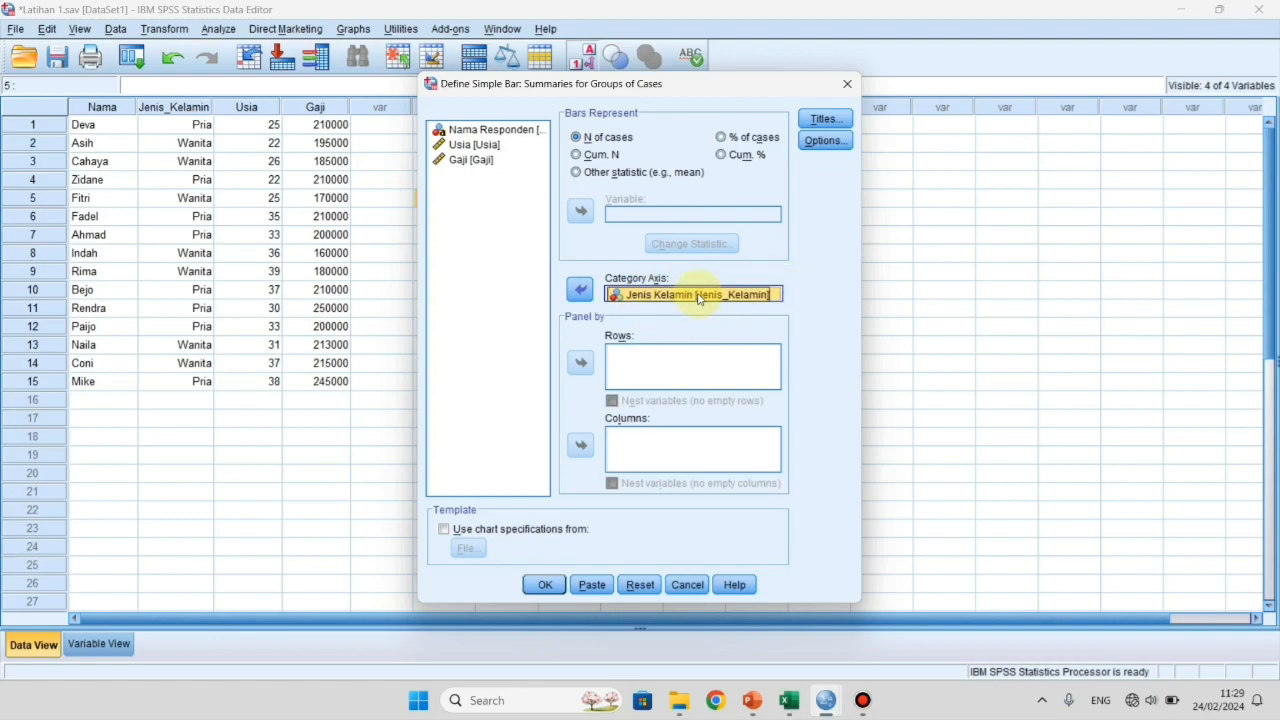
left_click(546, 586)
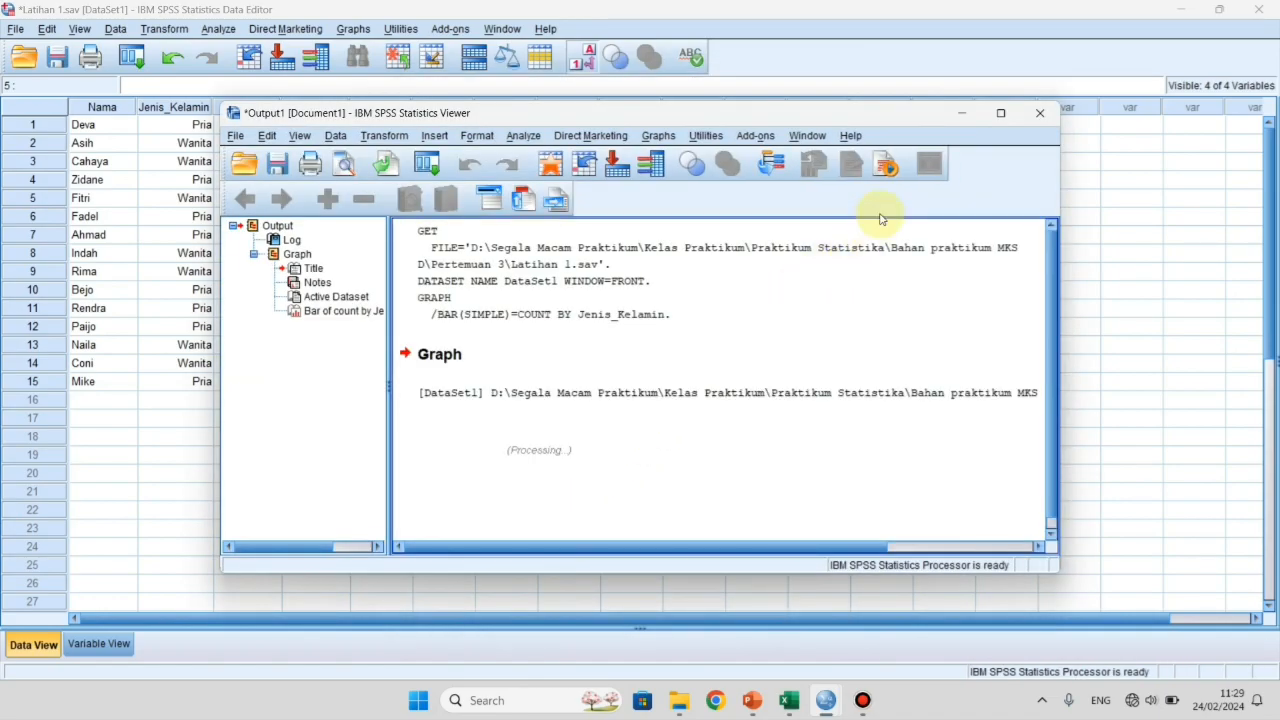
Maximize the output viewer, review the Jenis Kelamin bar chart and open it in the Chart Editor
left_click(999, 116)
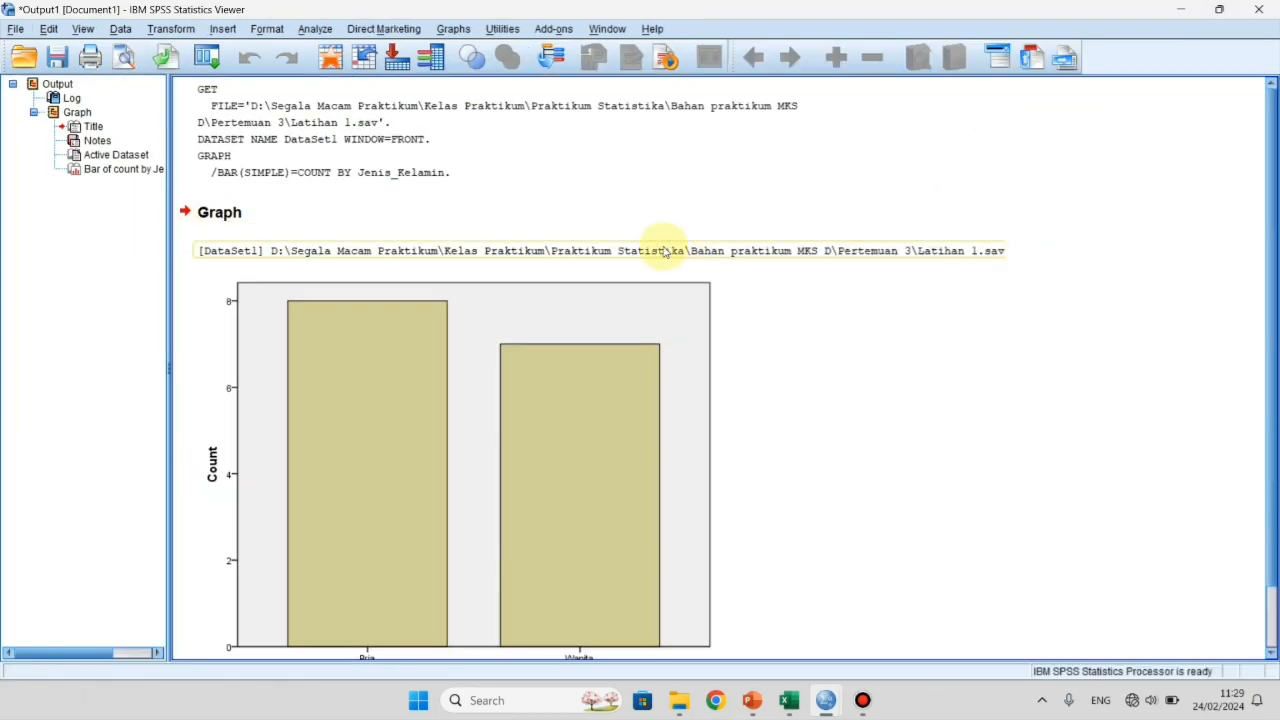
scroll(540, 314, "down", 2)
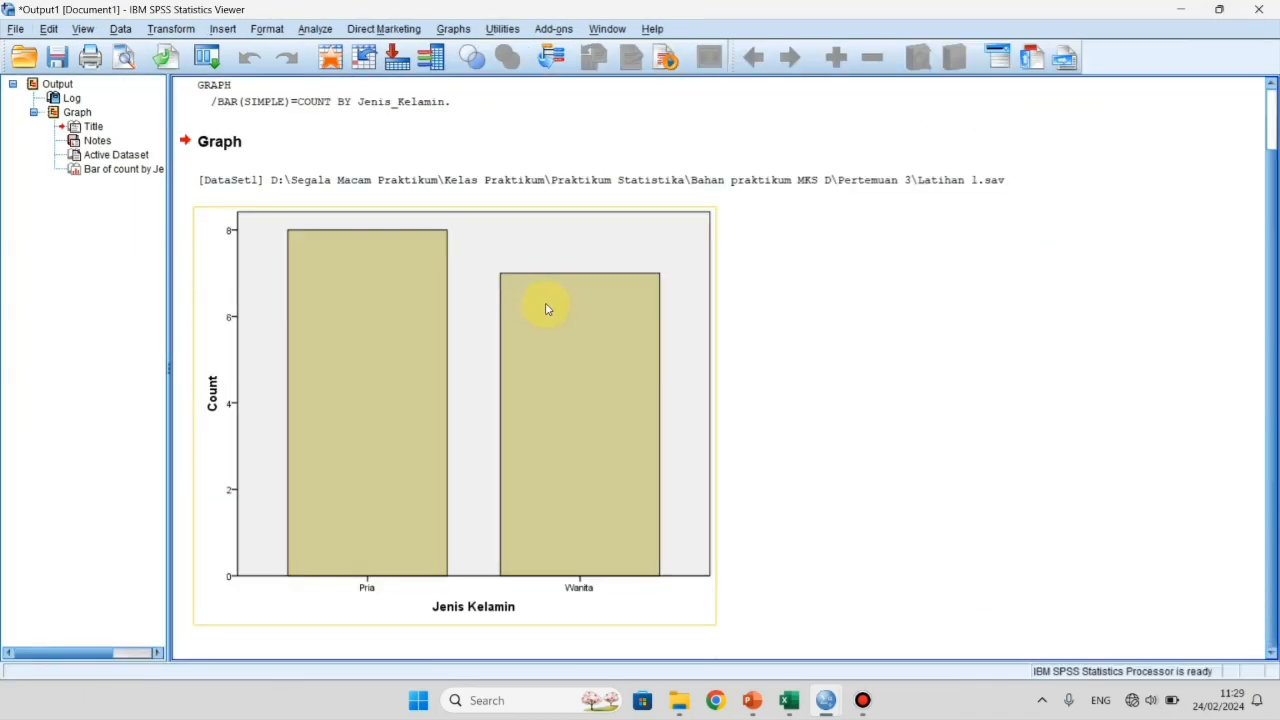
scroll(530, 321, "up", 2)
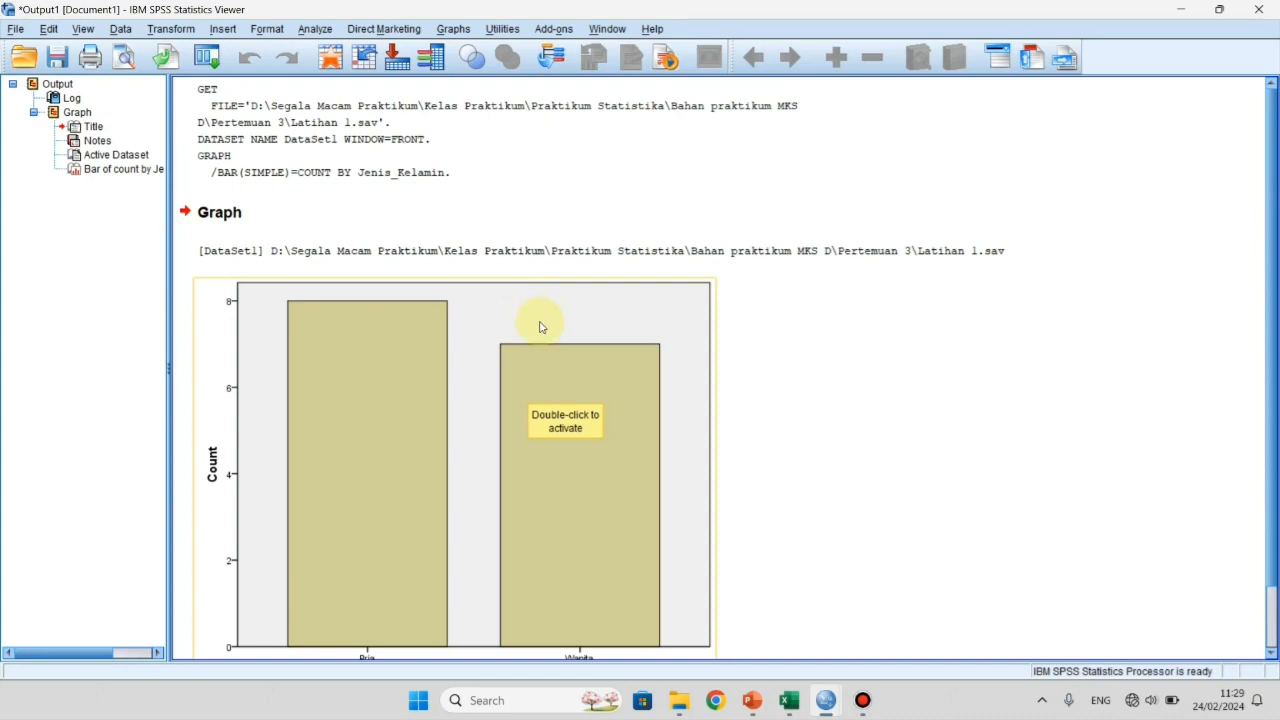
scroll(545, 322, "down", 2)
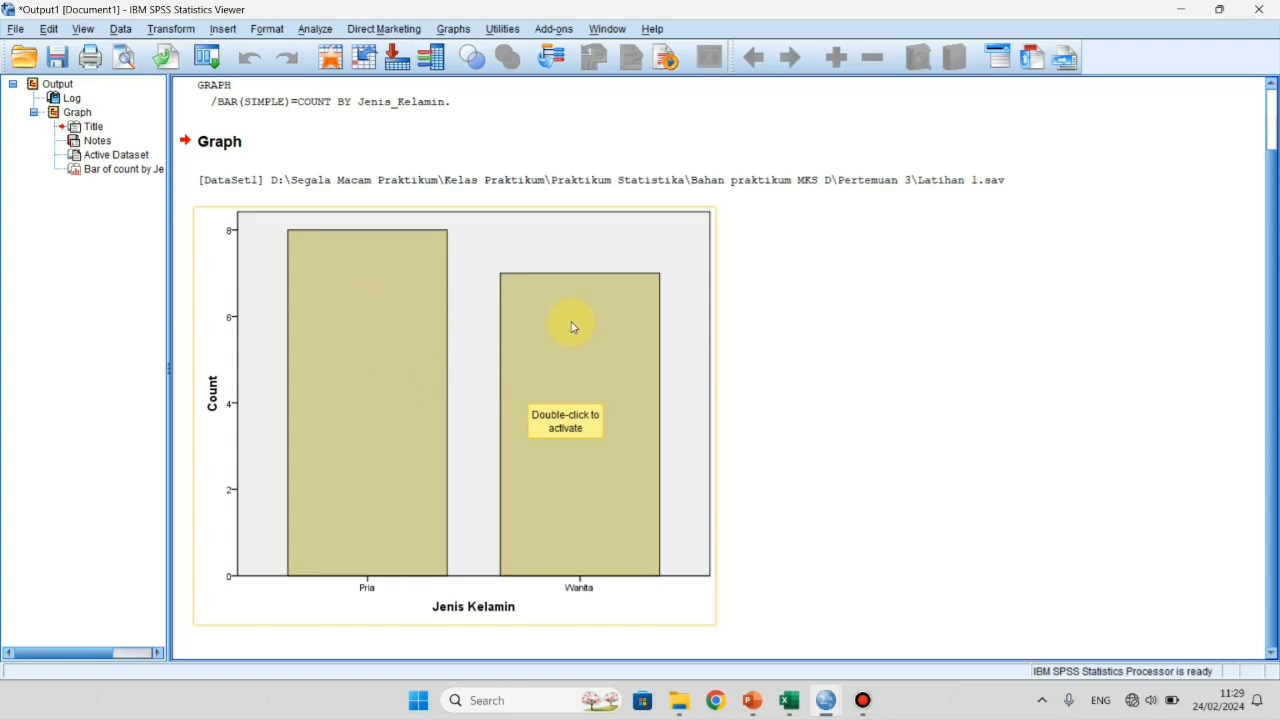
left_click(418, 337)
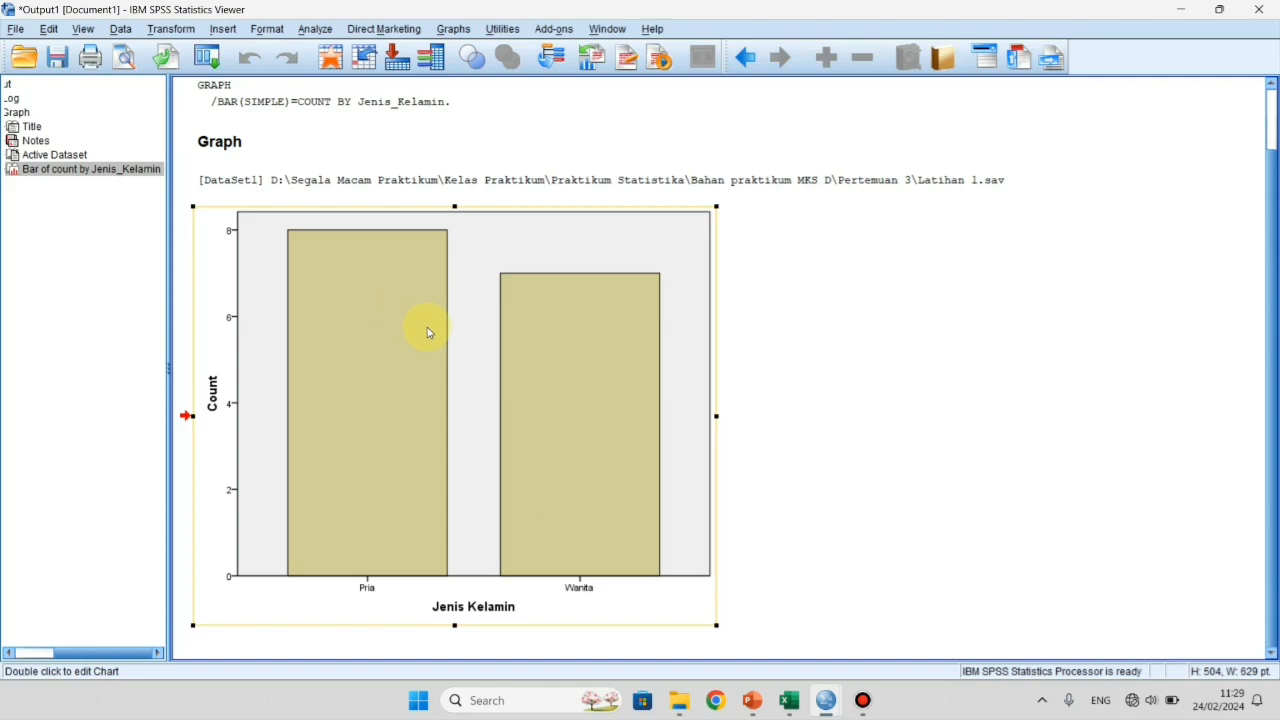
double_click(402, 343)
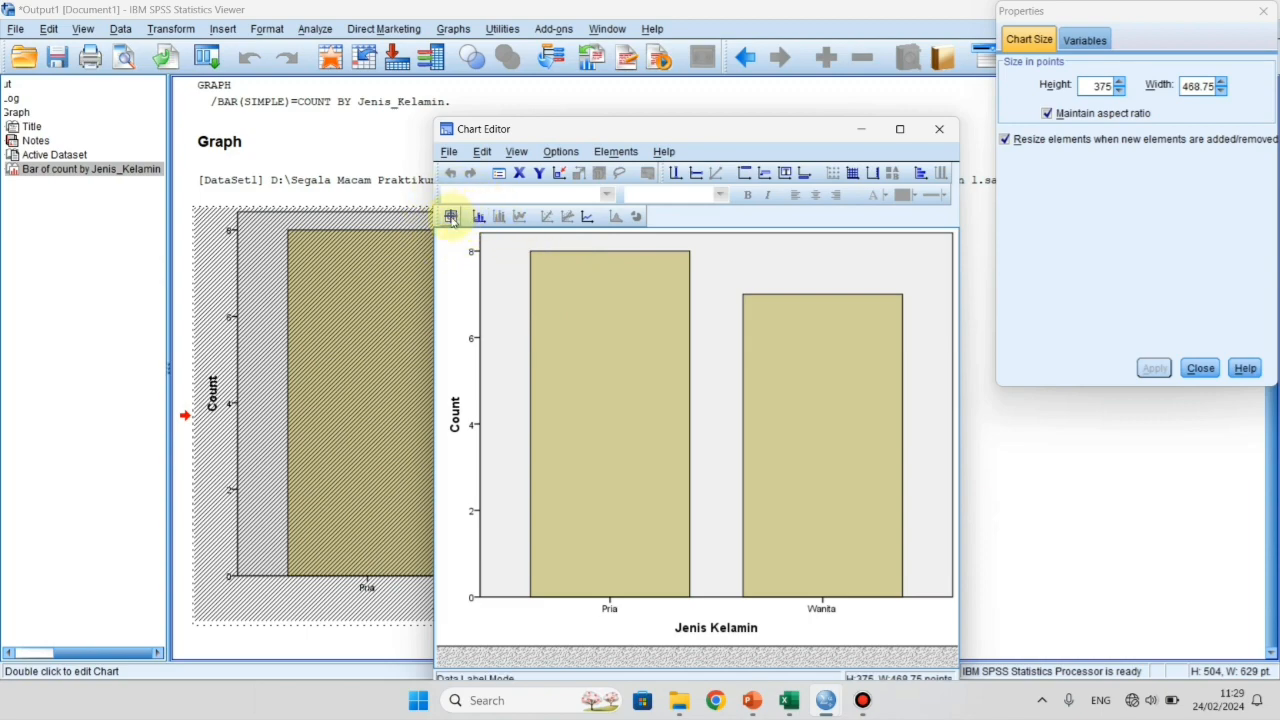
Add count data labels to the Pria and Wanita bars, and close the Chart Editor
left_click(450, 217)
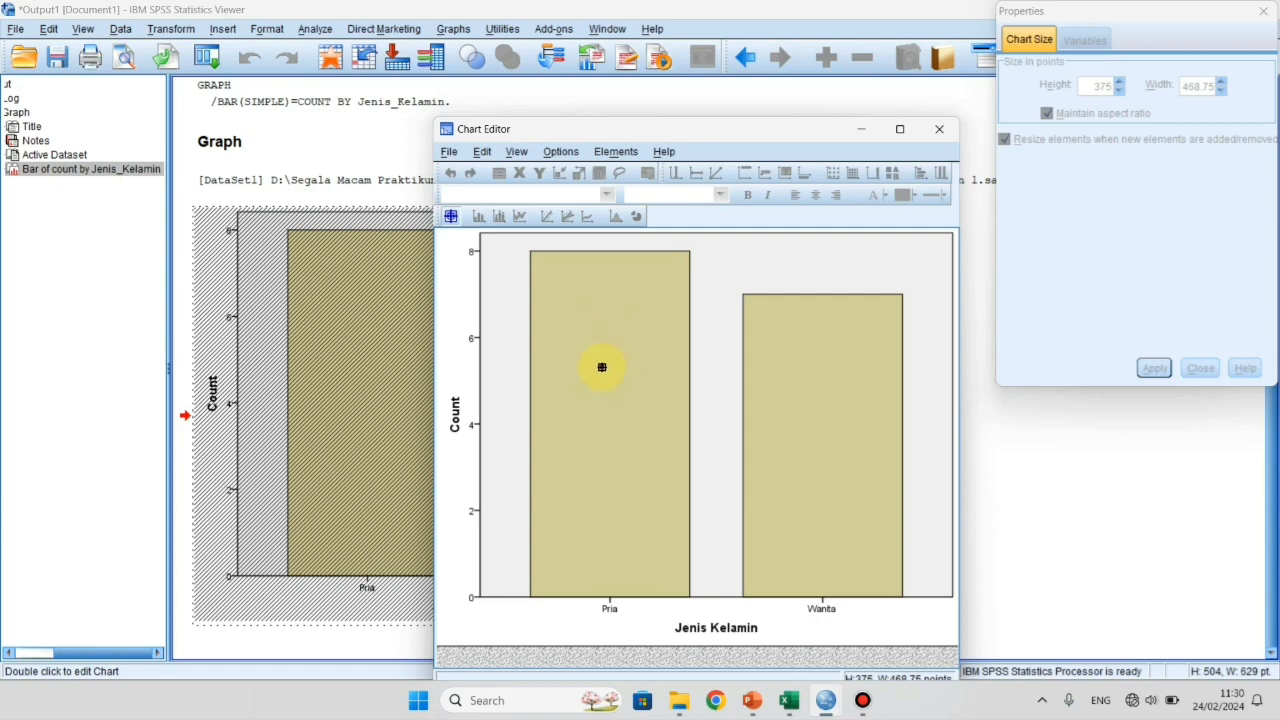
left_click(613, 382)
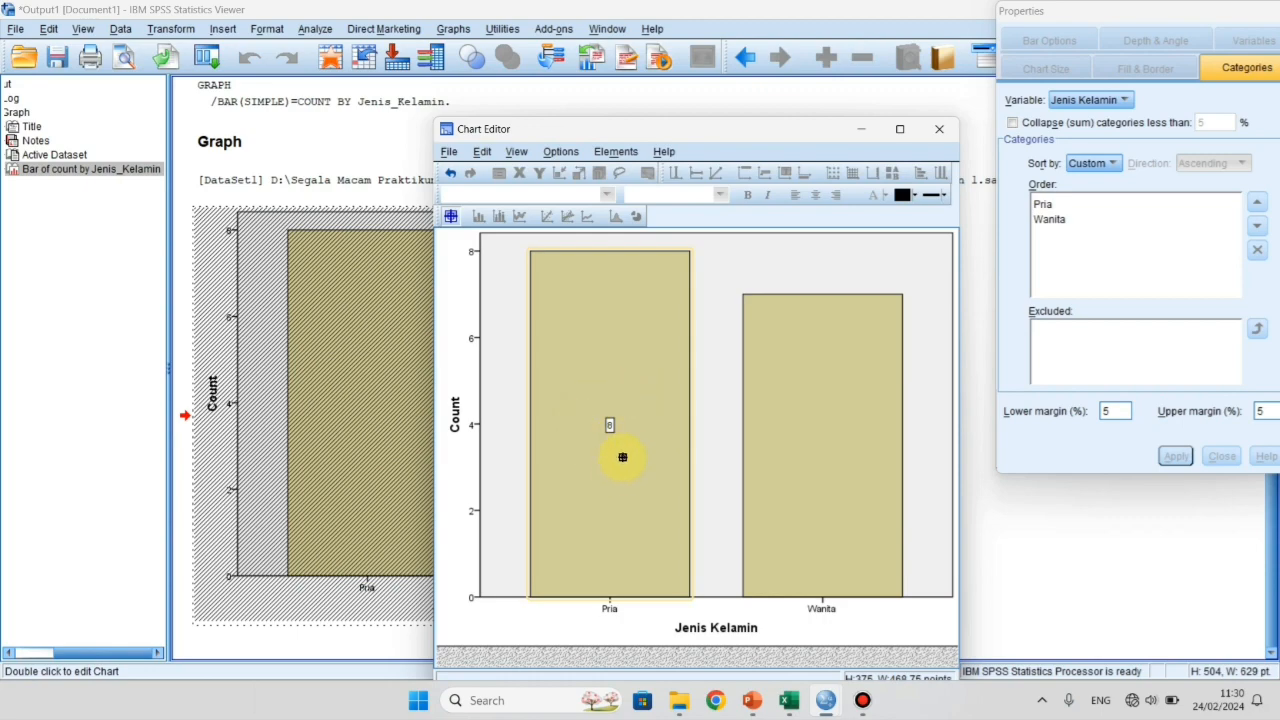
left_click(812, 399)
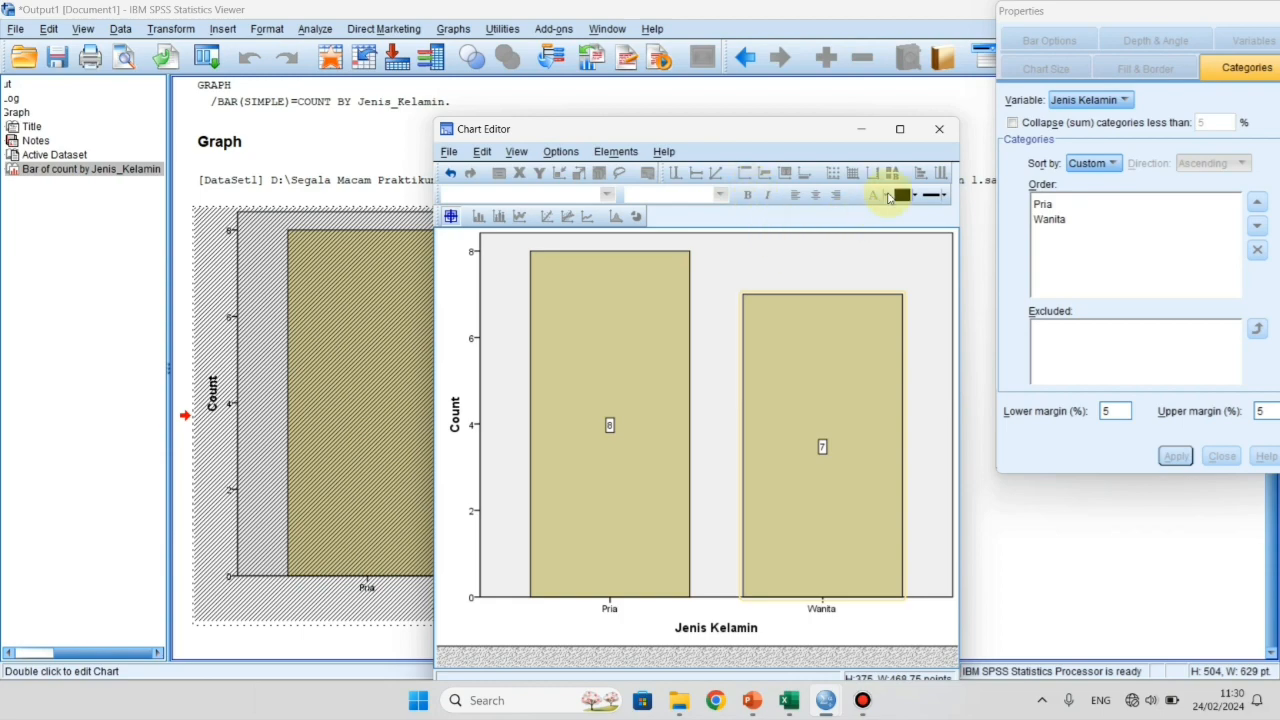
left_click(938, 131)
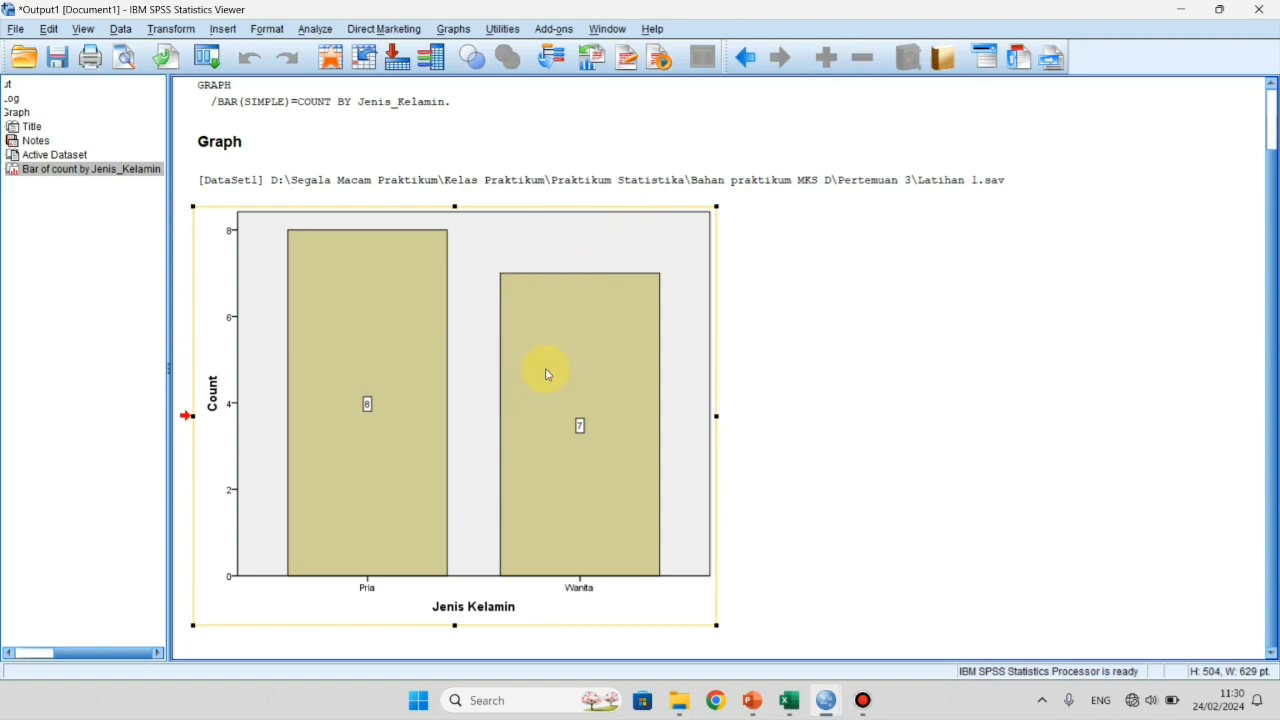
left_click(738, 349)
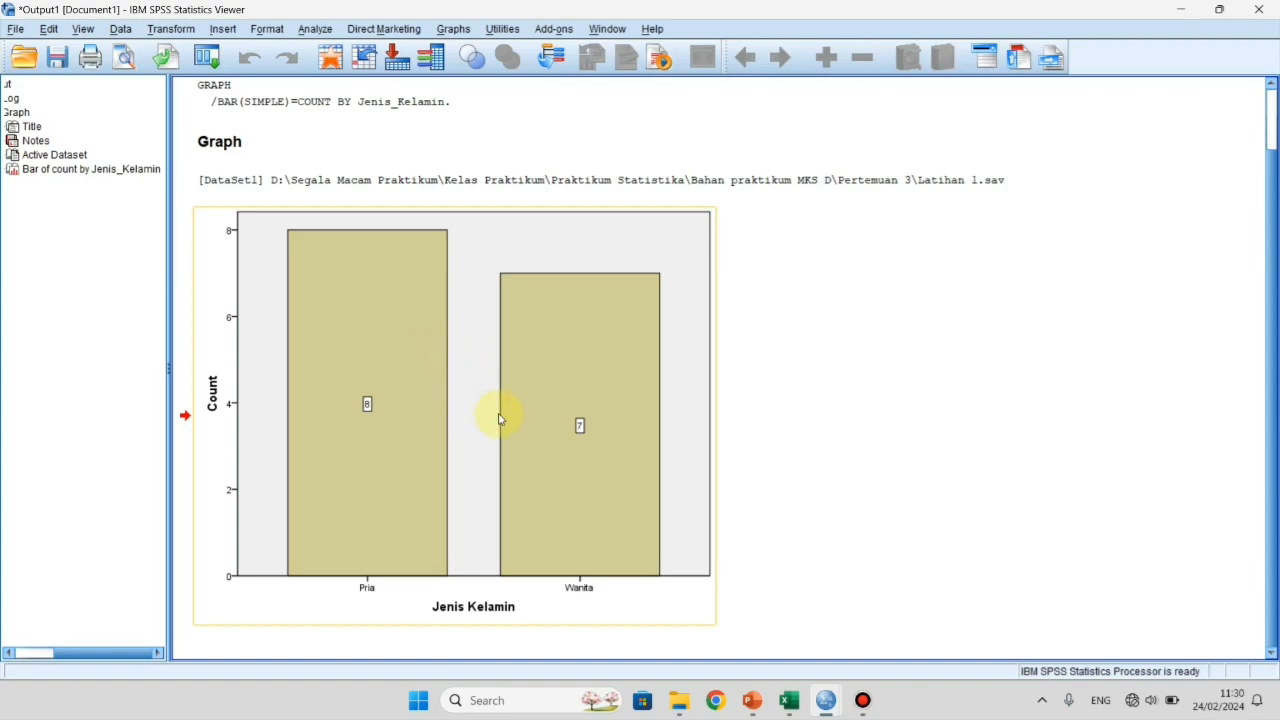
Copy the labelled Jenis Kelamin bar chart from the output
left_click(453, 405)
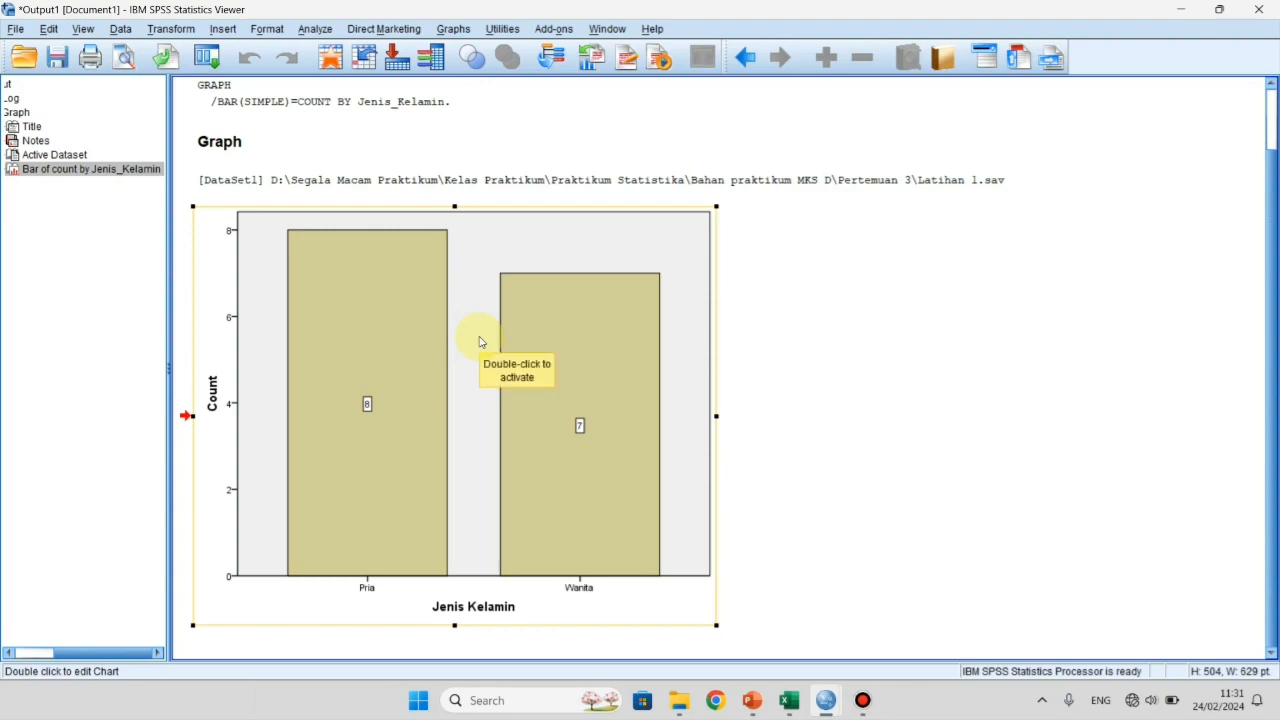
left_click(746, 275)
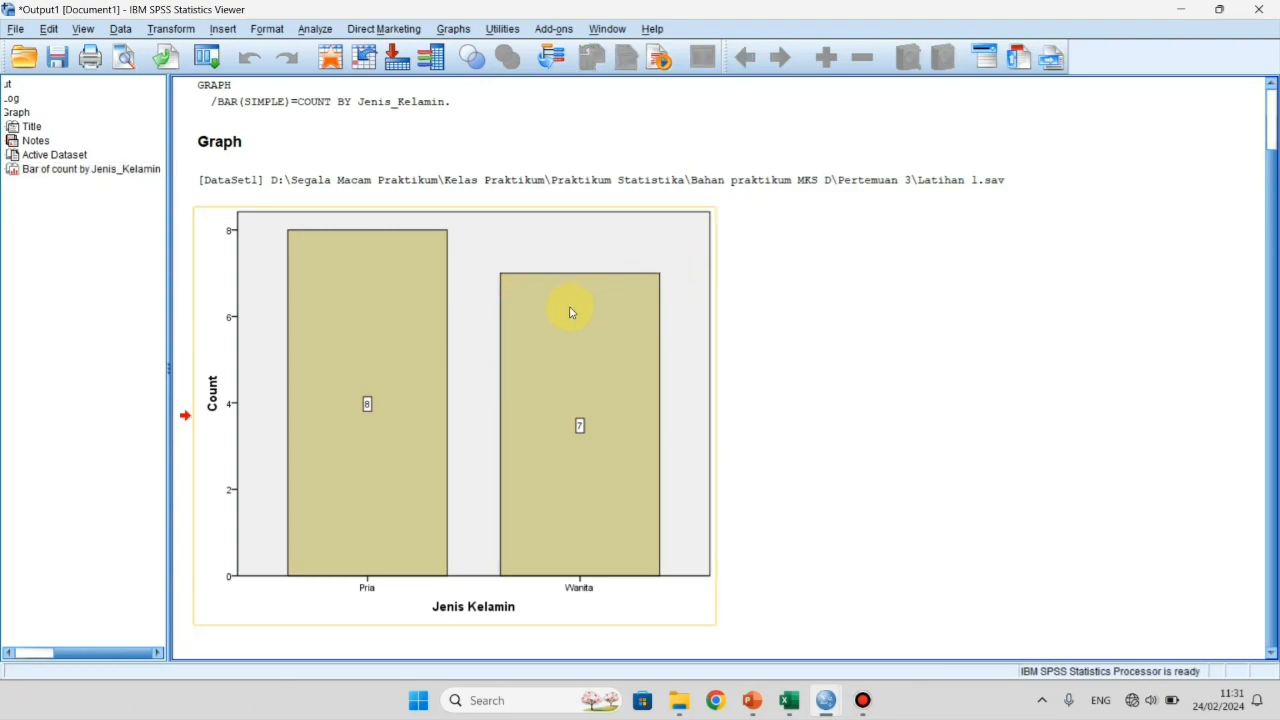
left_click(422, 335)
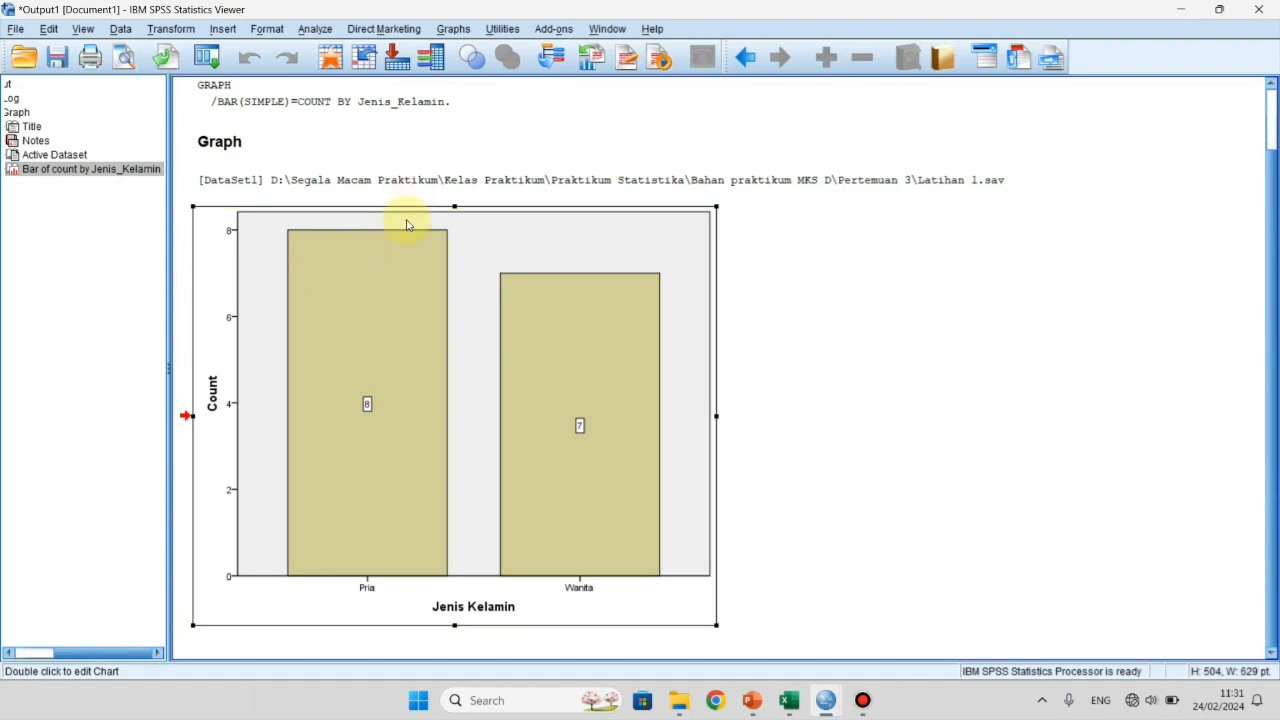
right_click(387, 329)
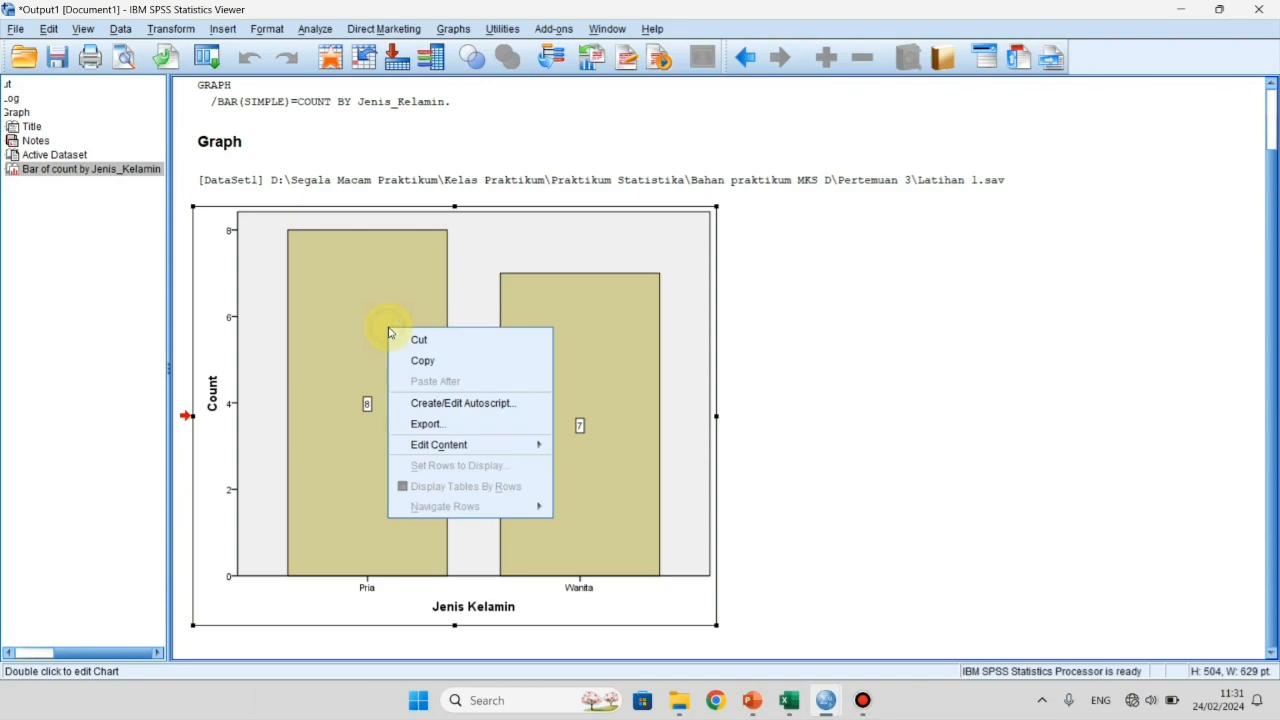
left_click(424, 361)
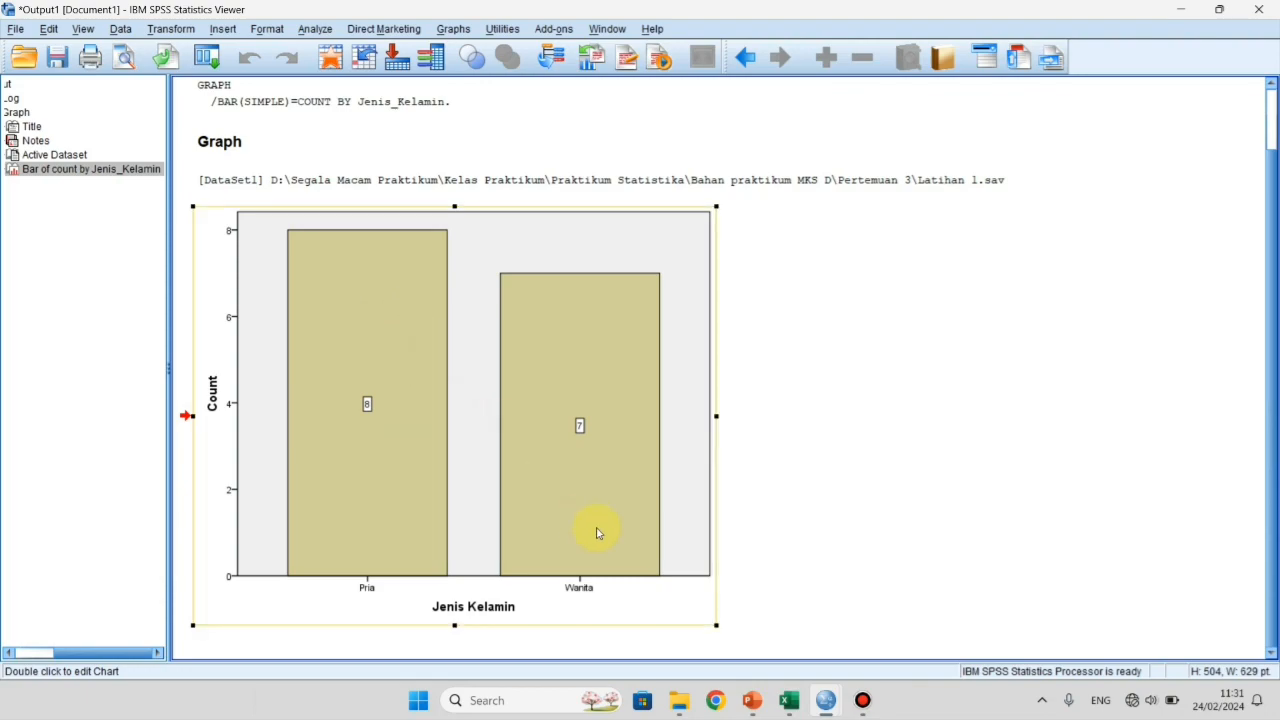
Open Word and create a blank document
left_click(551, 689)
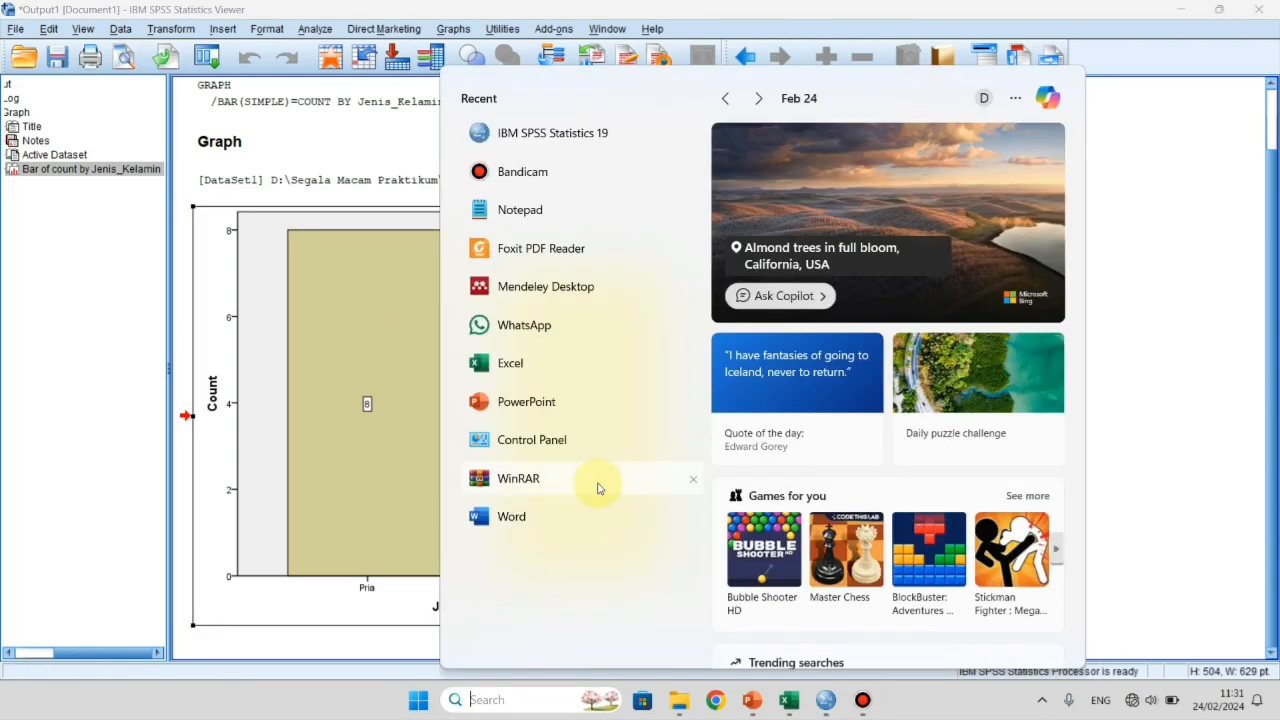
left_click(576, 503)
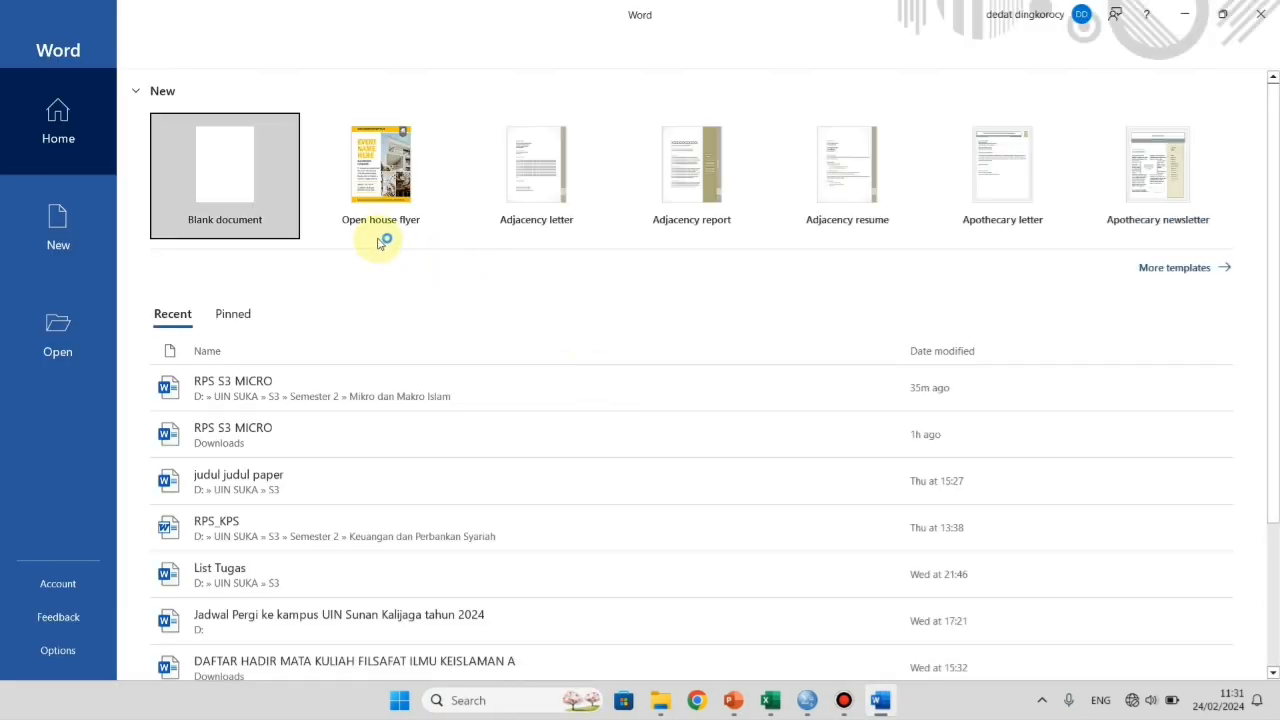
left_click(243, 205)
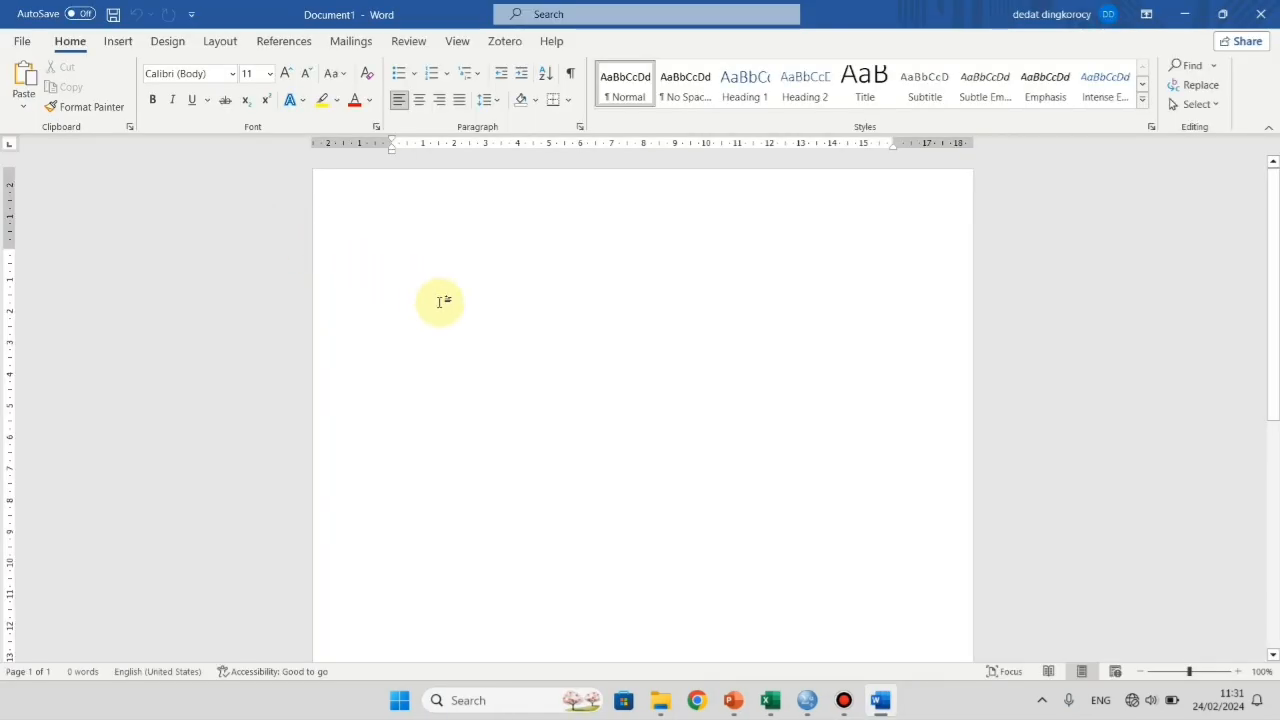
Enter the heading "Grafik batang" and paste the copied bar chart on the line below it
type("Grafik ba")
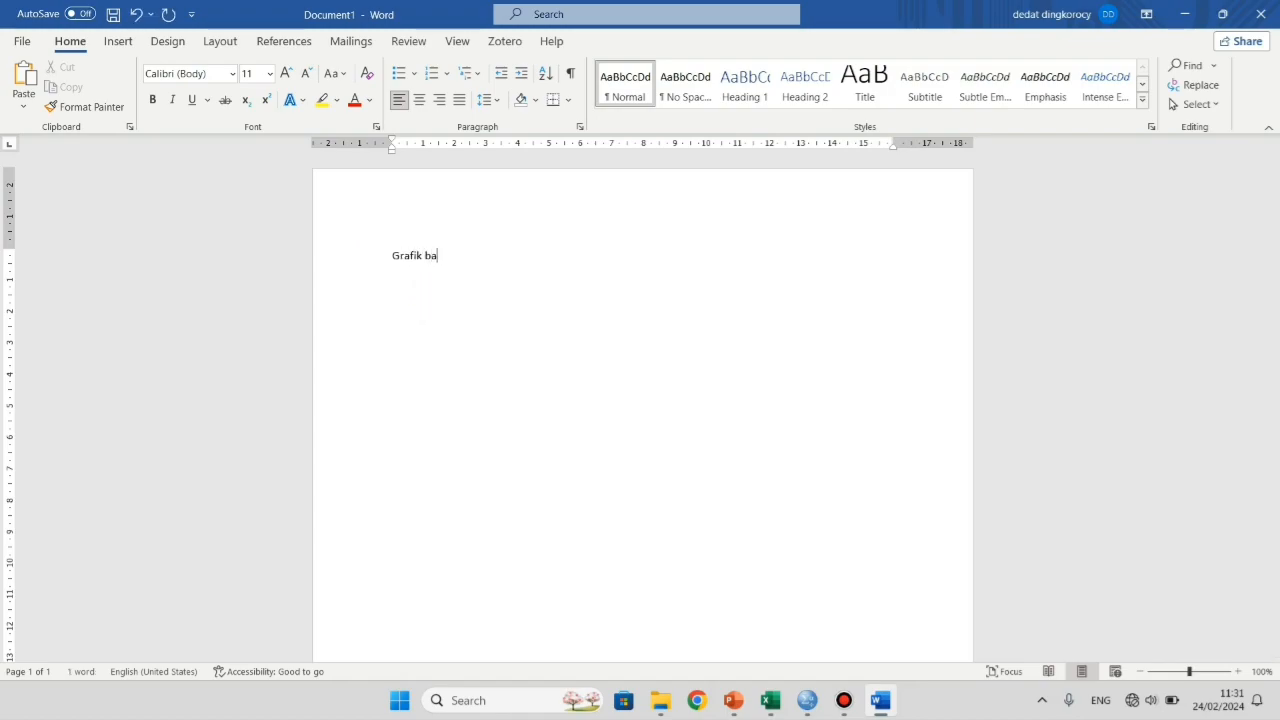
type("tang")
key("Return")
key("ctrl+v")
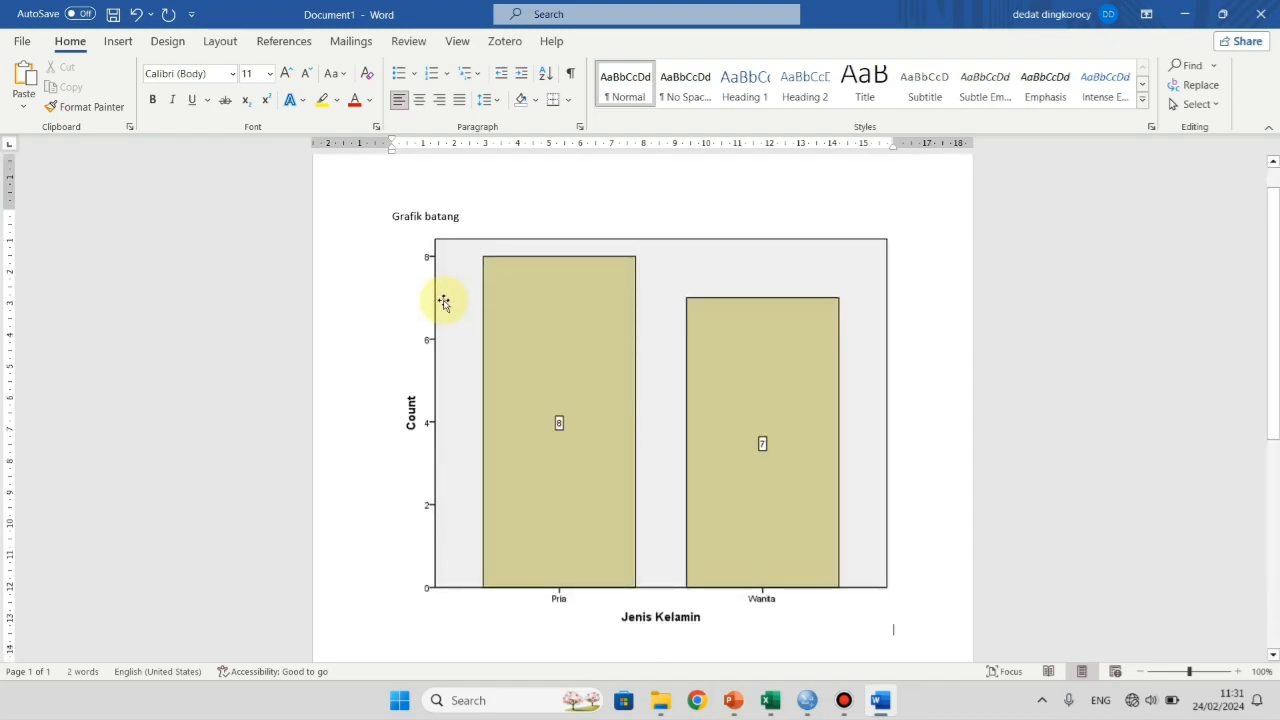
Shrink the pasted bar chart proportionally to about 11 cm wide and place the cursor on a new line beneath it
left_click(529, 337)
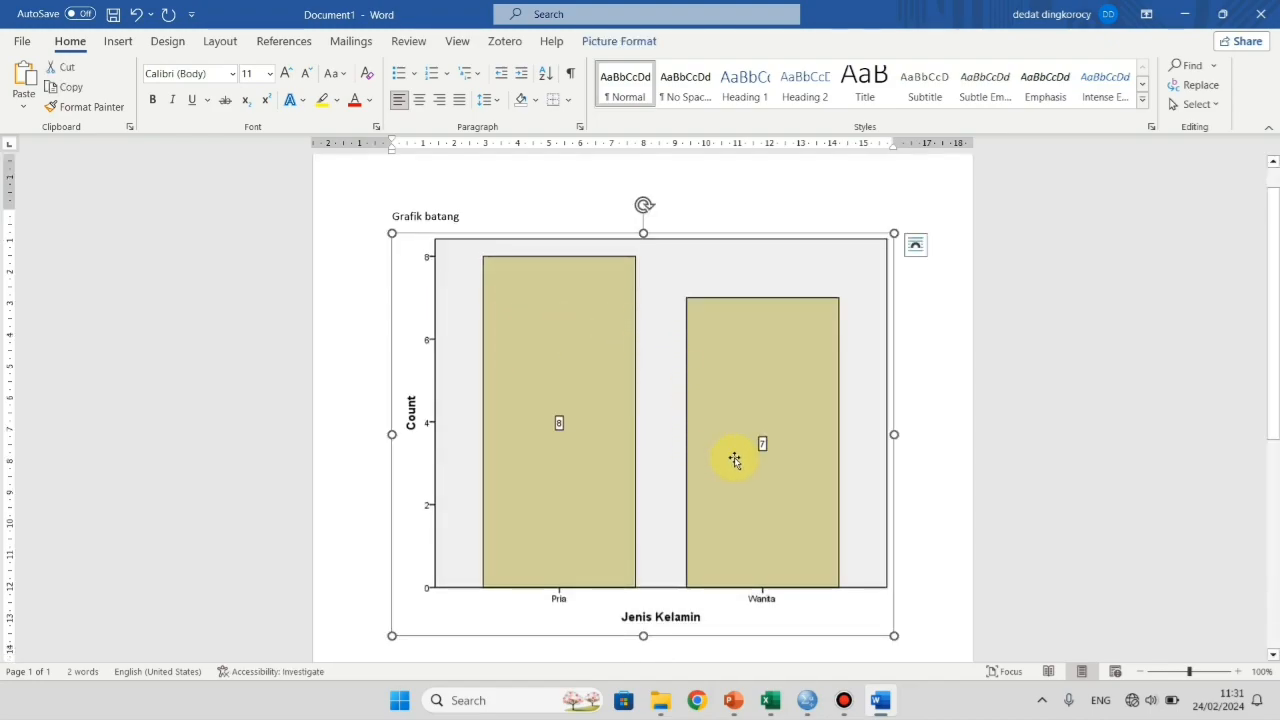
left_click_drag(892, 635, 740, 512)
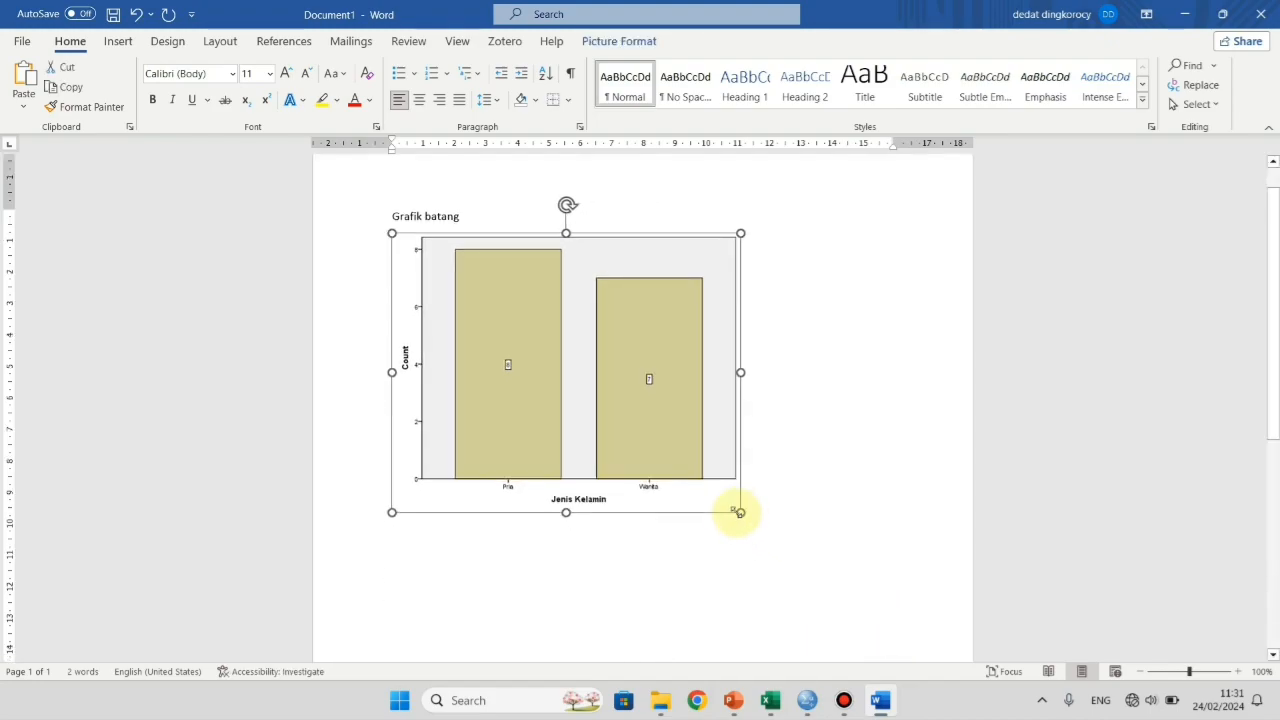
left_click(766, 497)
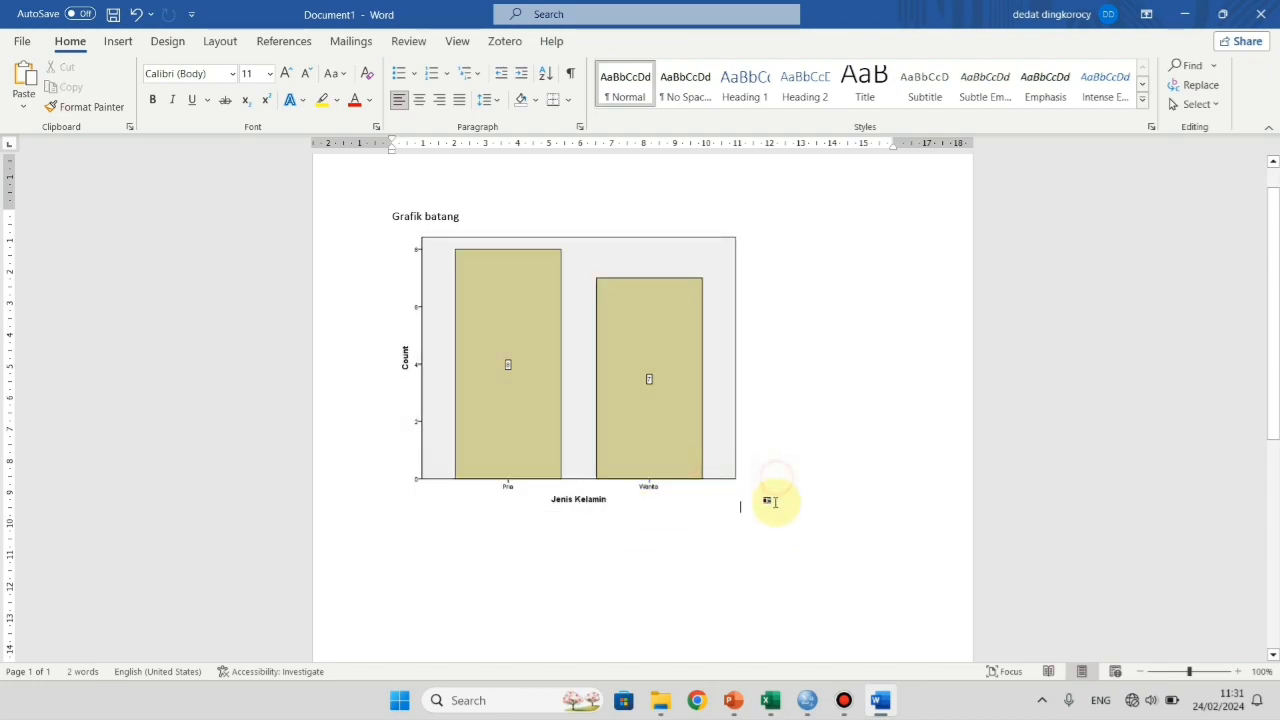
left_click(789, 526)
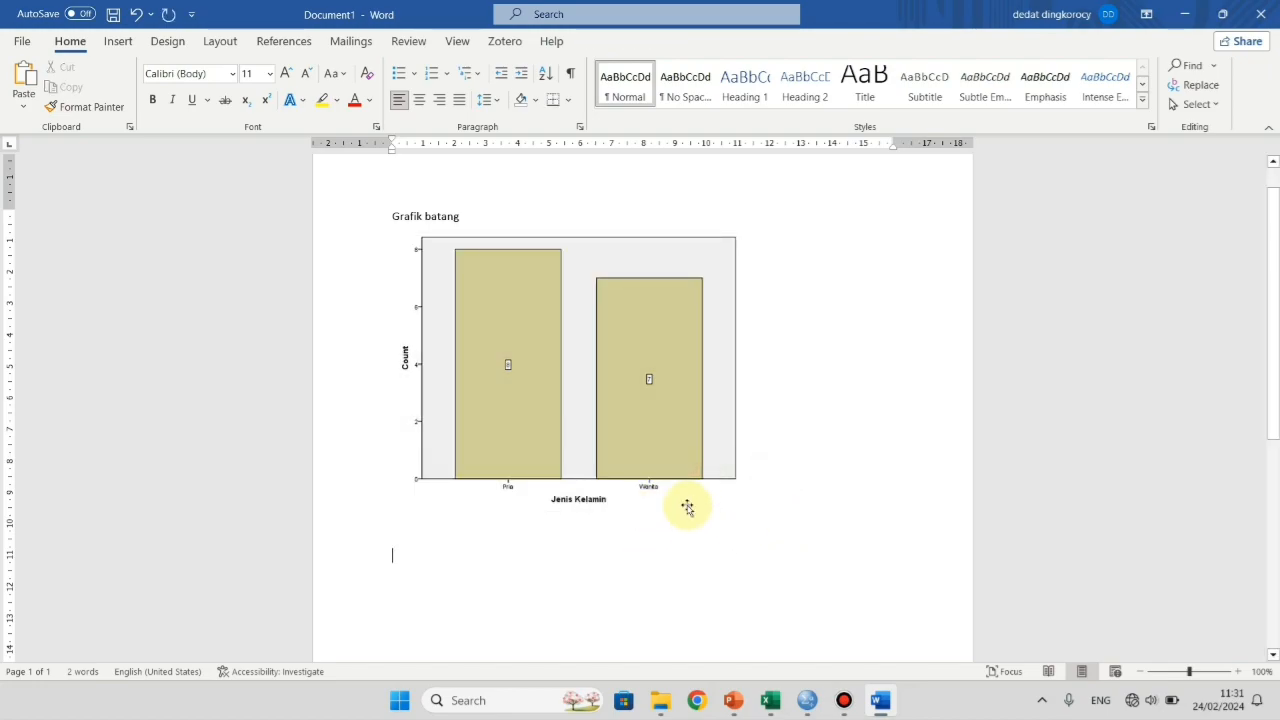
Return to the Latihan 1.sav data in SPSS and start defining a legacy pie chart using summaries for groups of cases
mouse_move(803, 714)
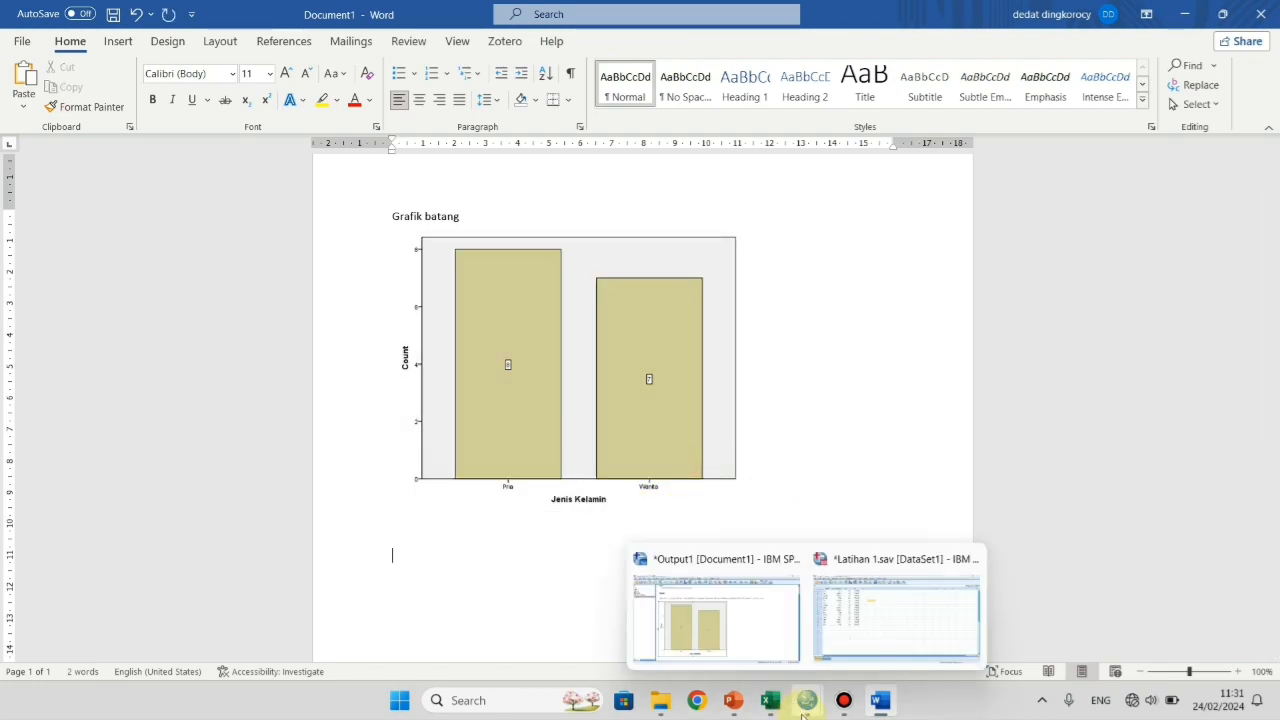
left_click(757, 603)
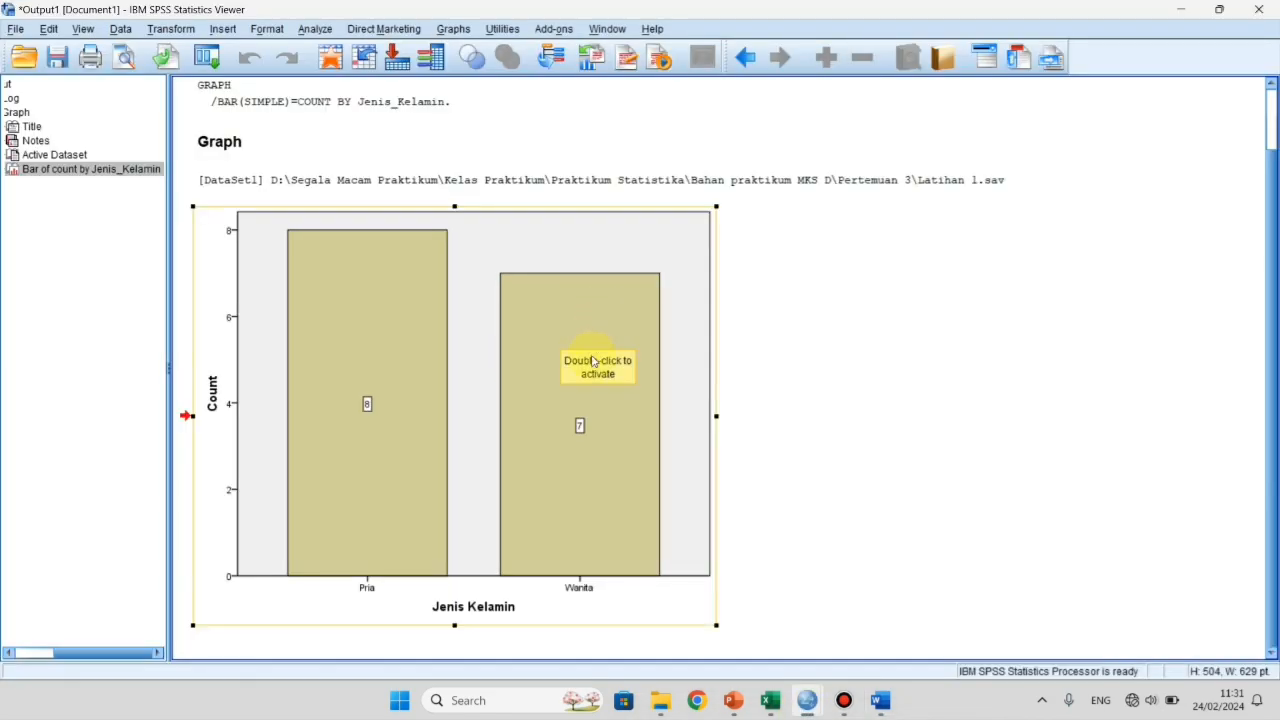
mouse_move(808, 698)
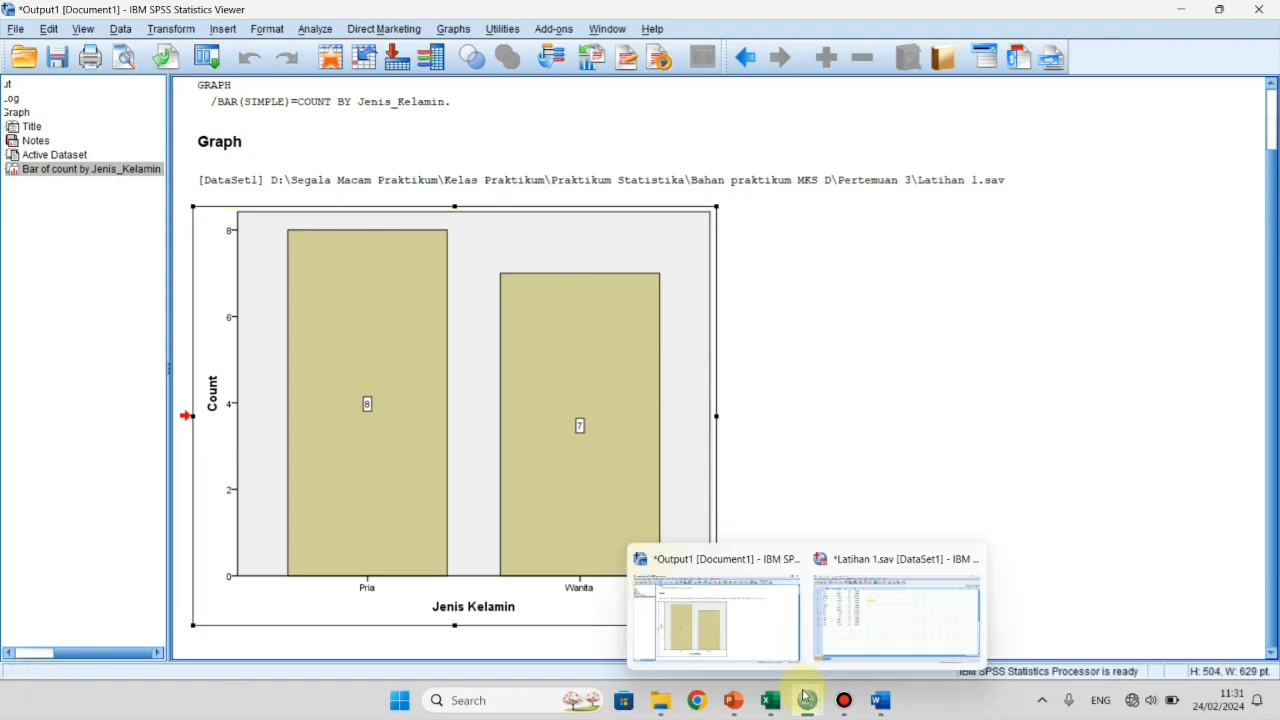
left_click(871, 611)
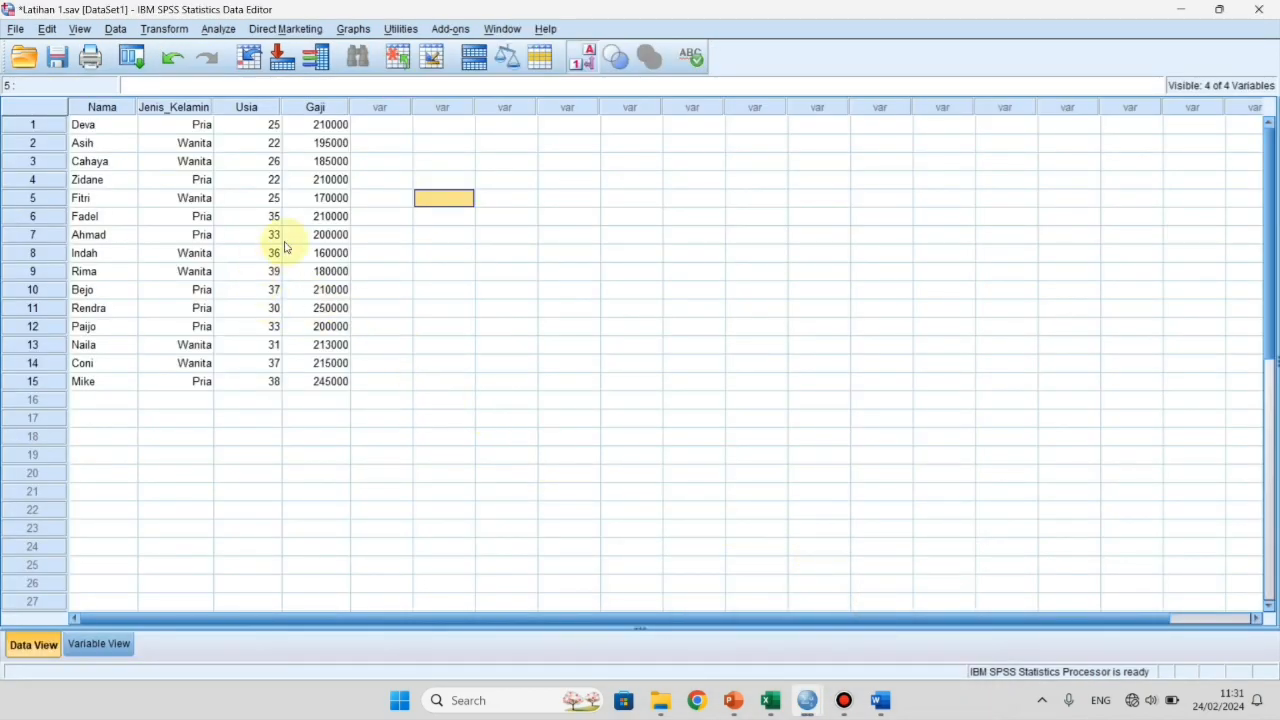
left_click(371, 165)
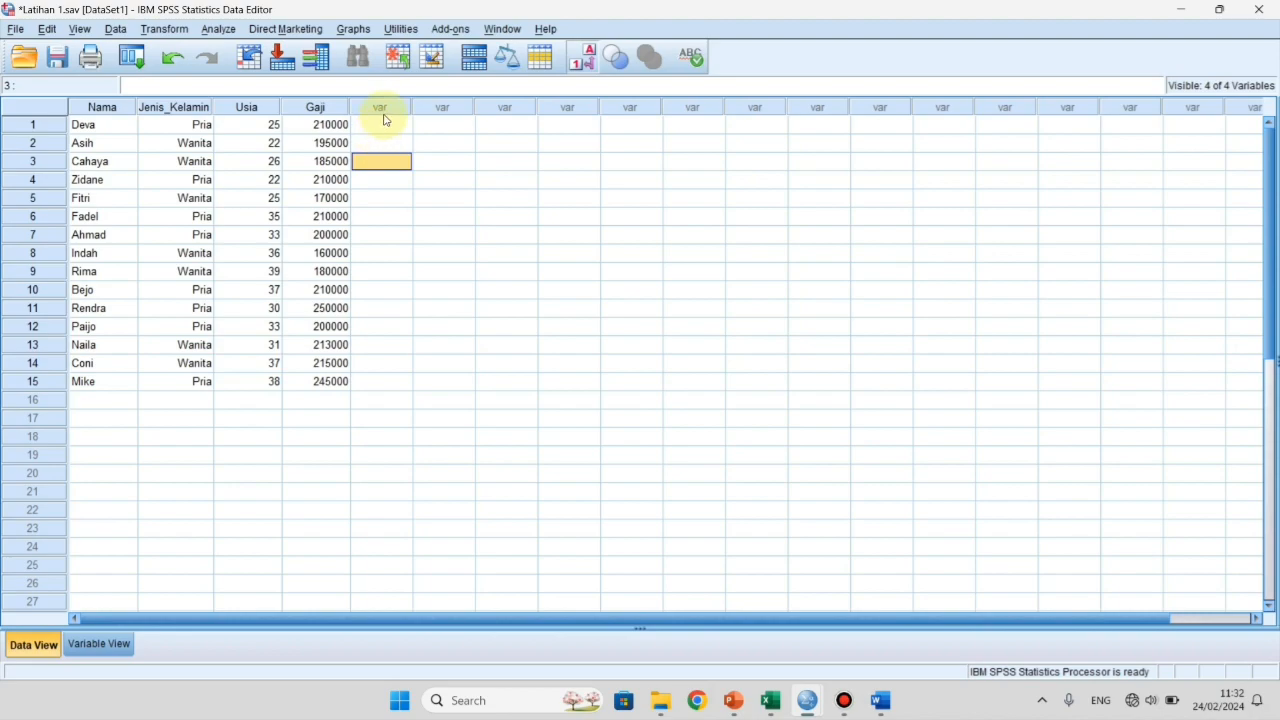
left_click(355, 29)
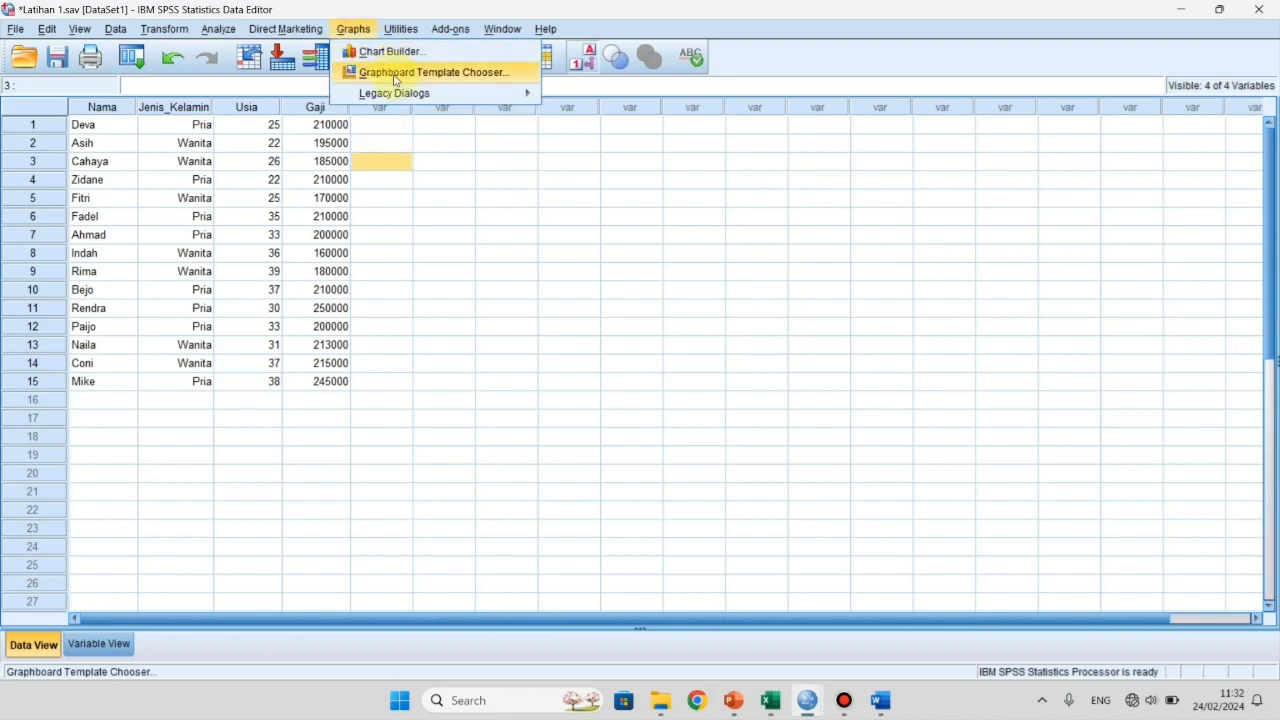
mouse_move(440, 100)
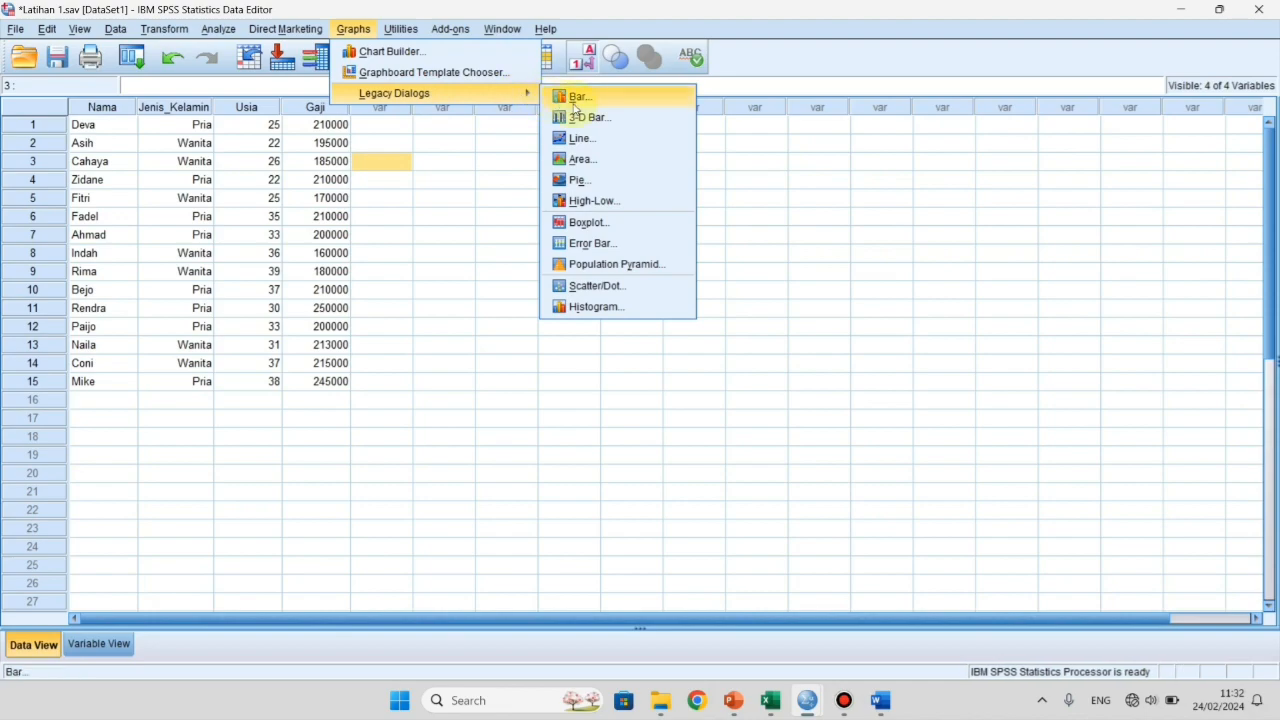
left_click(629, 181)
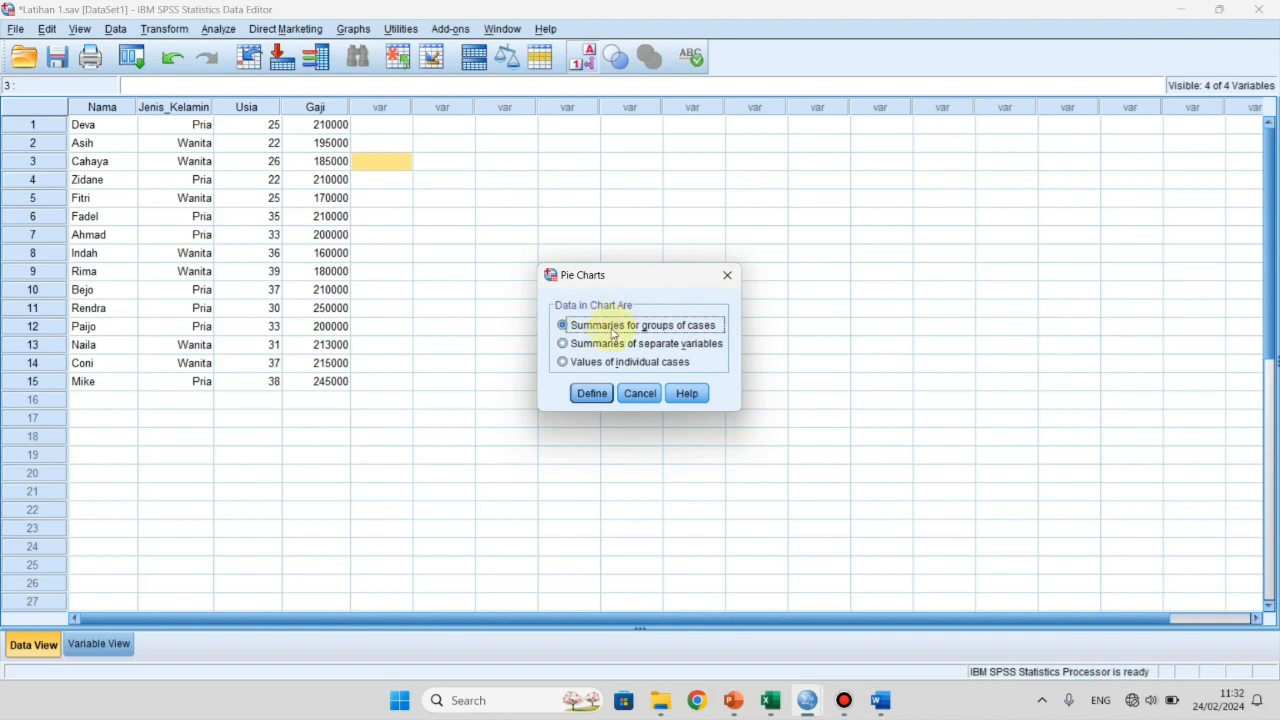
left_click(591, 396)
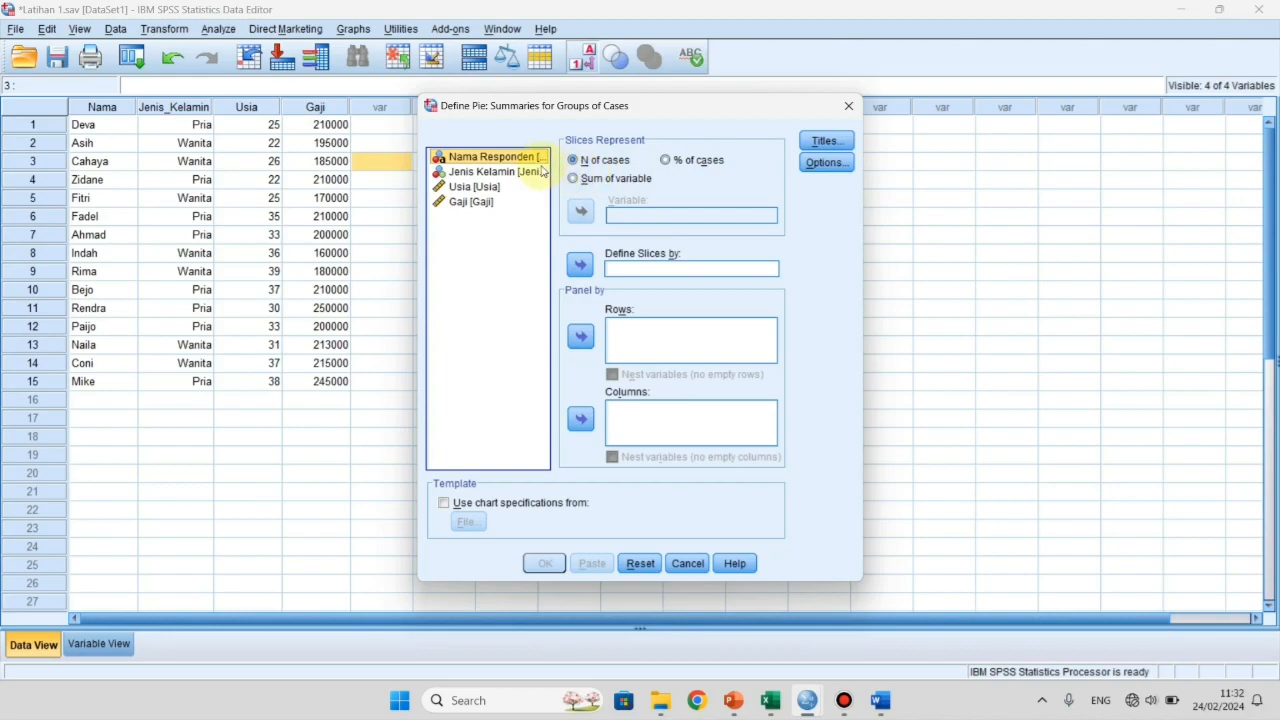
Define the pie slices by Jenis Kelamin with slices representing N of cases, and generate the chart
left_click(511, 174)
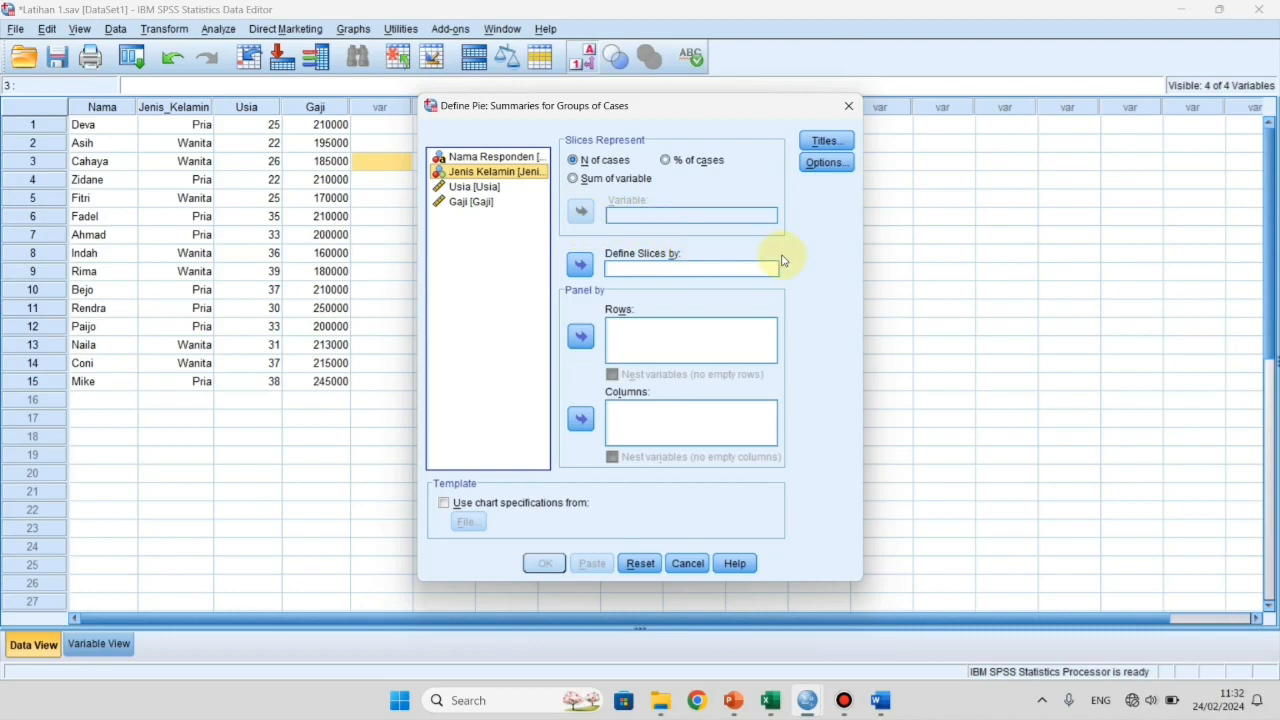
left_click(470, 187)
left_click(483, 175)
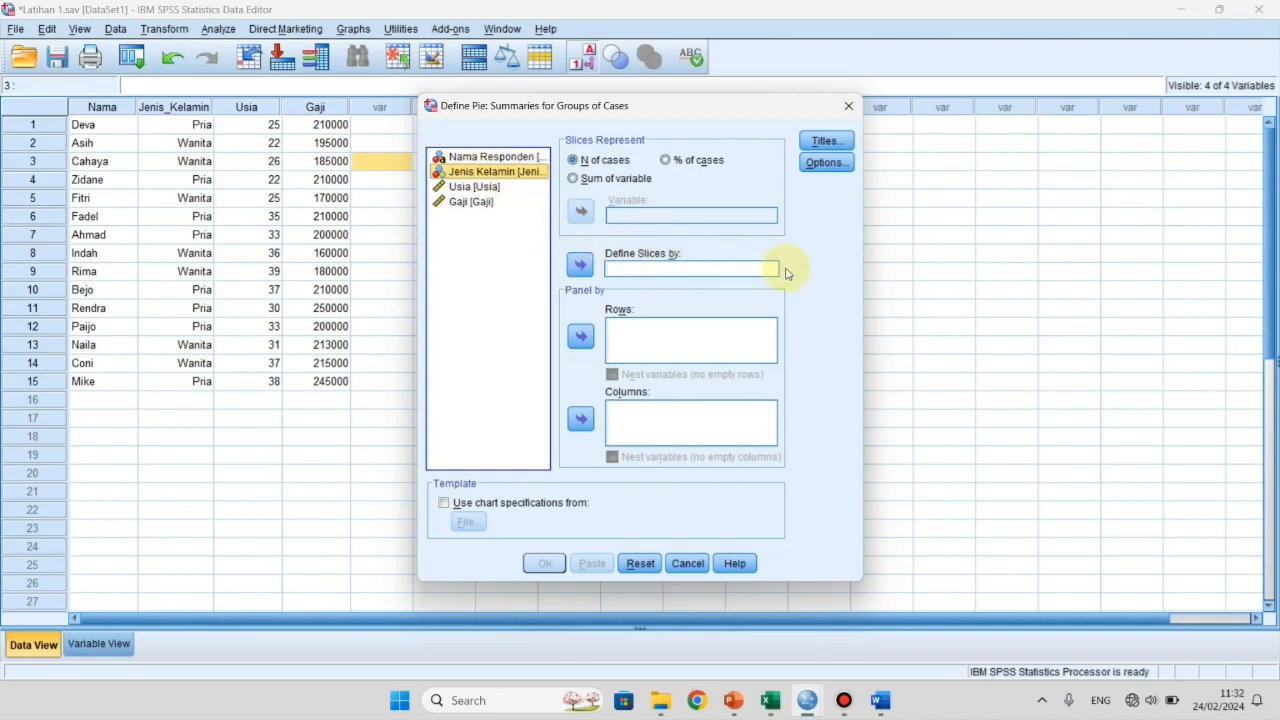
left_click(580, 266)
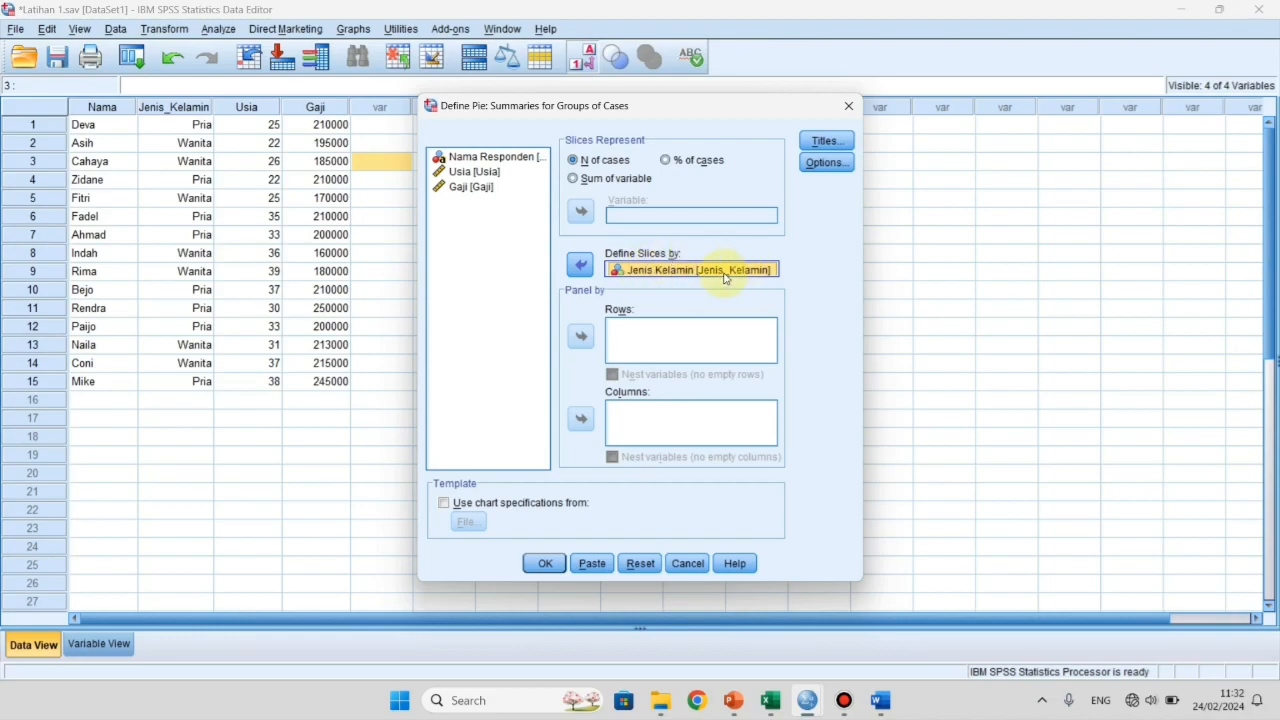
left_click(546, 564)
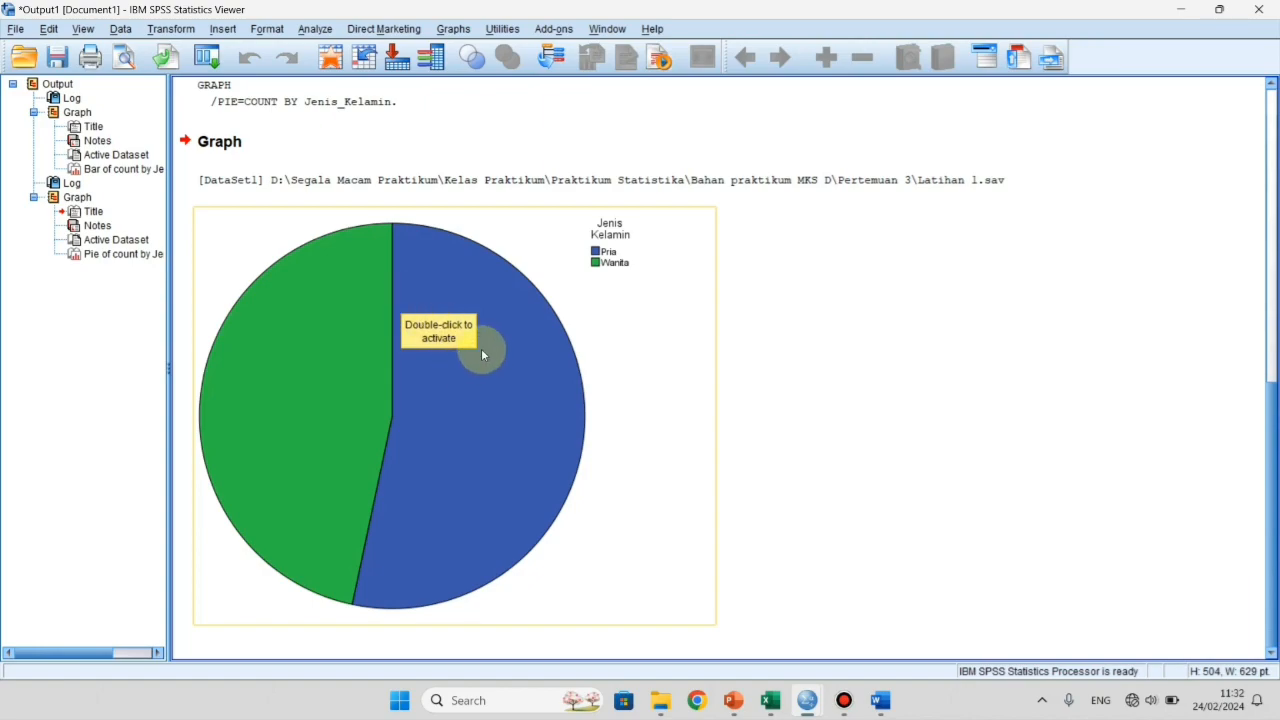
Open the pie chart for editing and add count data labels to both the Pria and Wanita slices
left_click(483, 379)
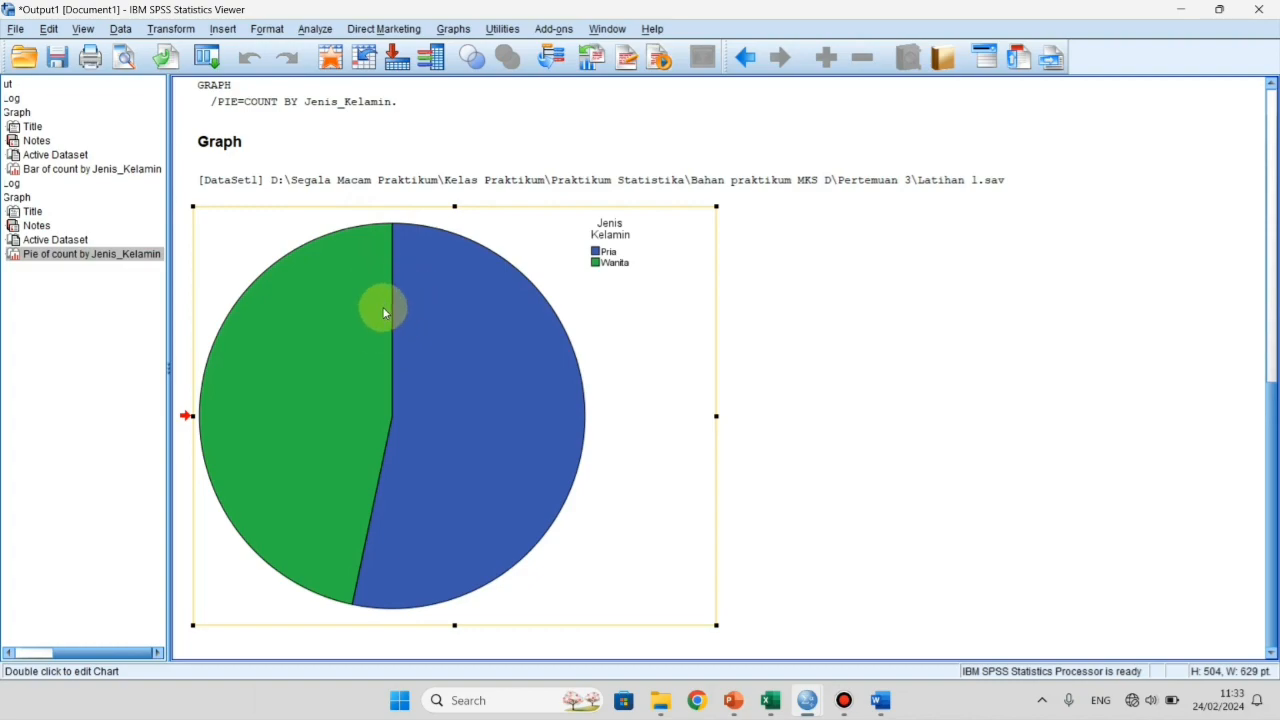
left_click(422, 309)
left_click(421, 308)
left_click(437, 349)
double_click(438, 350)
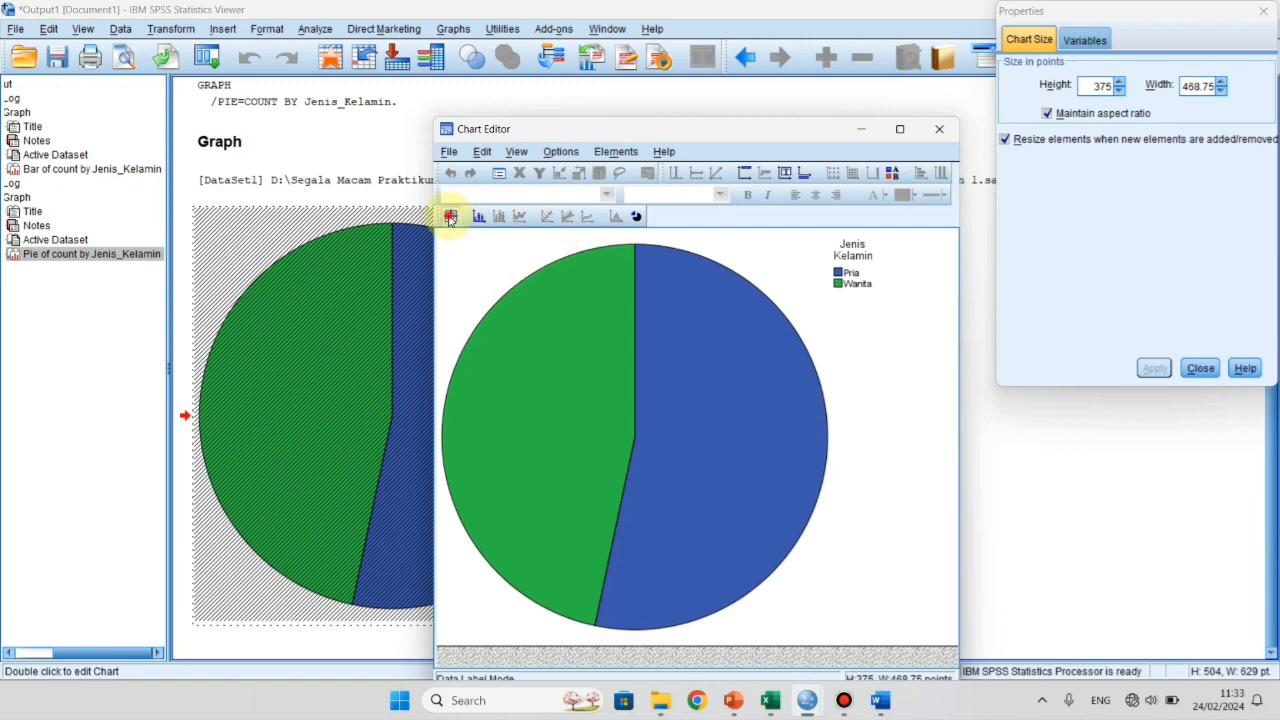
left_click(546, 374)
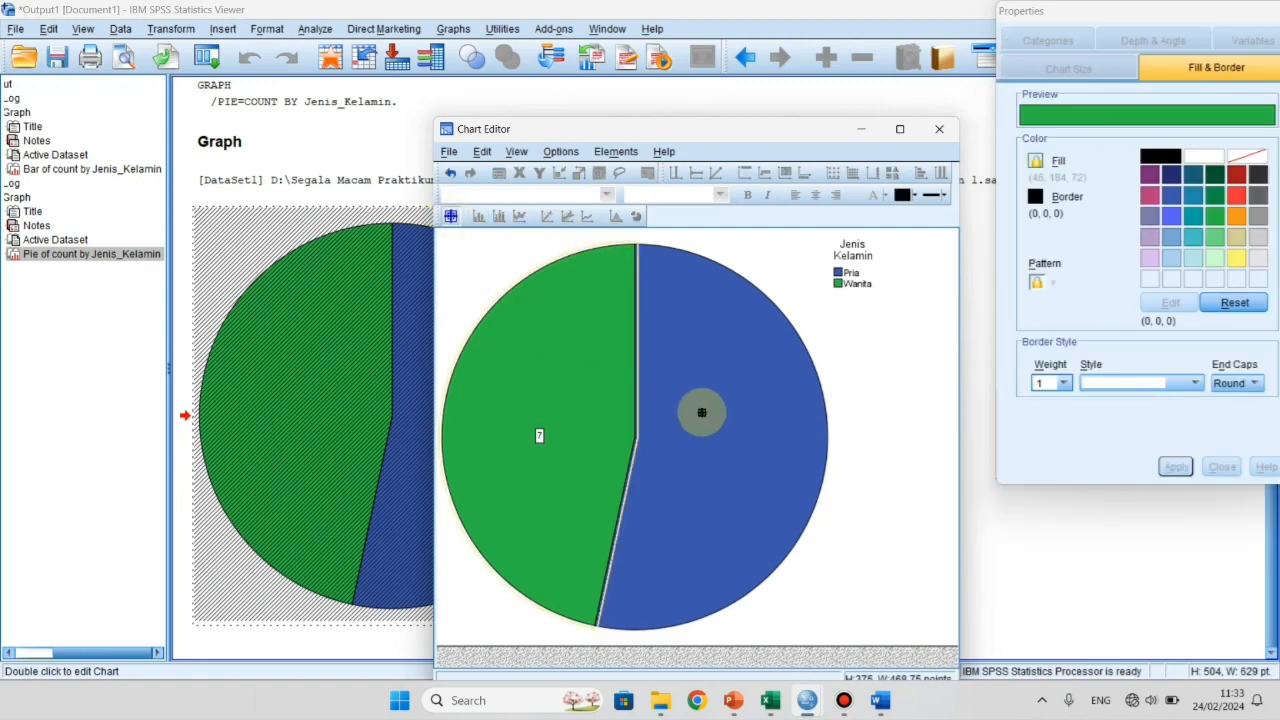
left_click(702, 412)
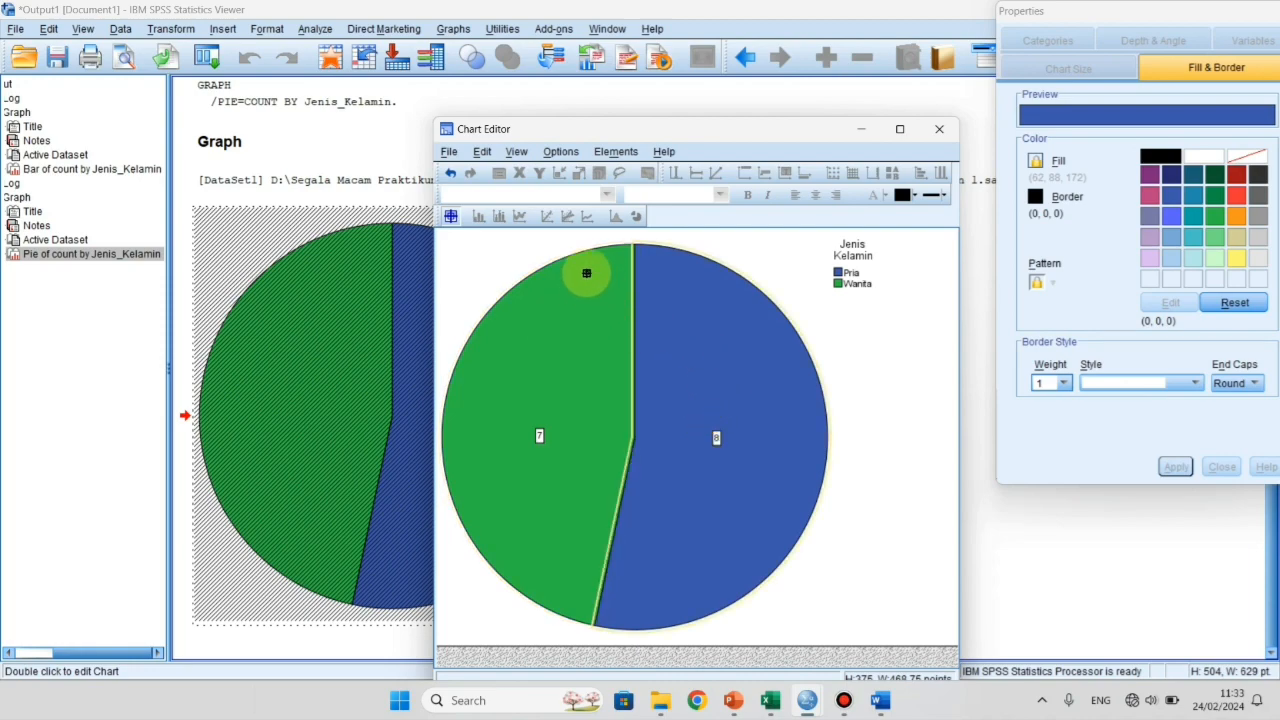
left_click(543, 306)
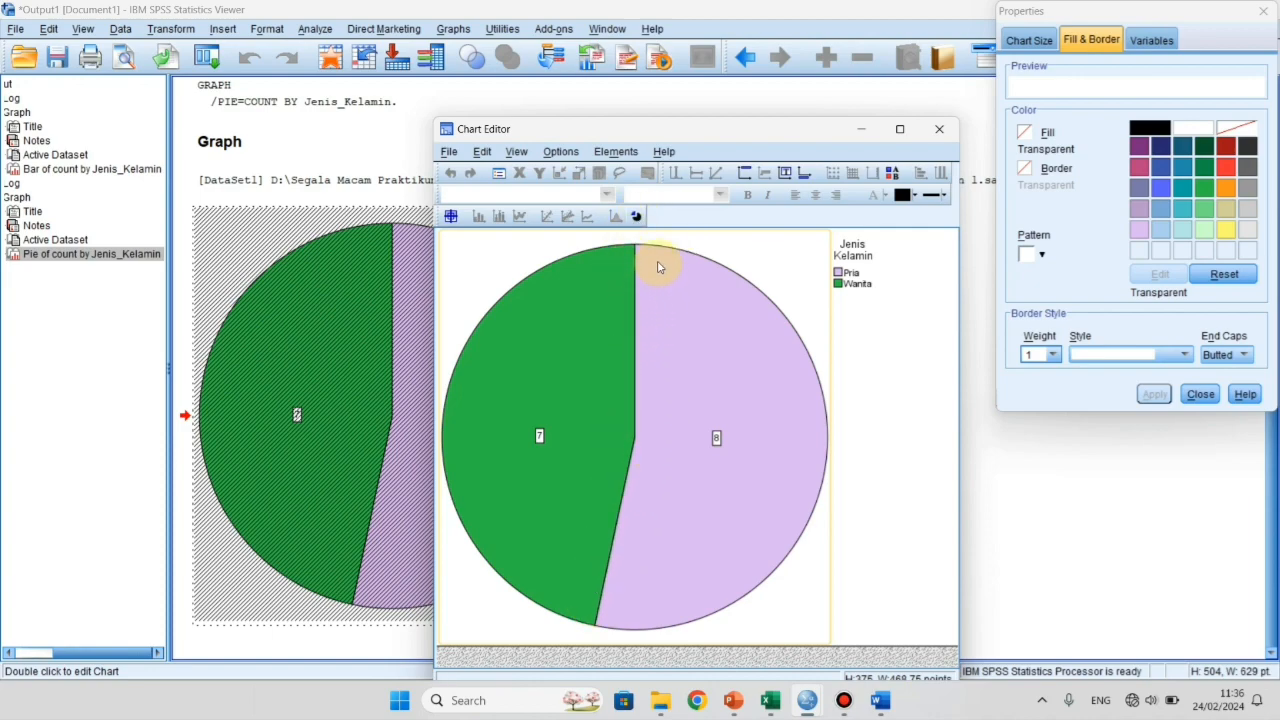
Explode the Pria and Wanita slices of the pie chart and close the chart editor
left_click(636, 216)
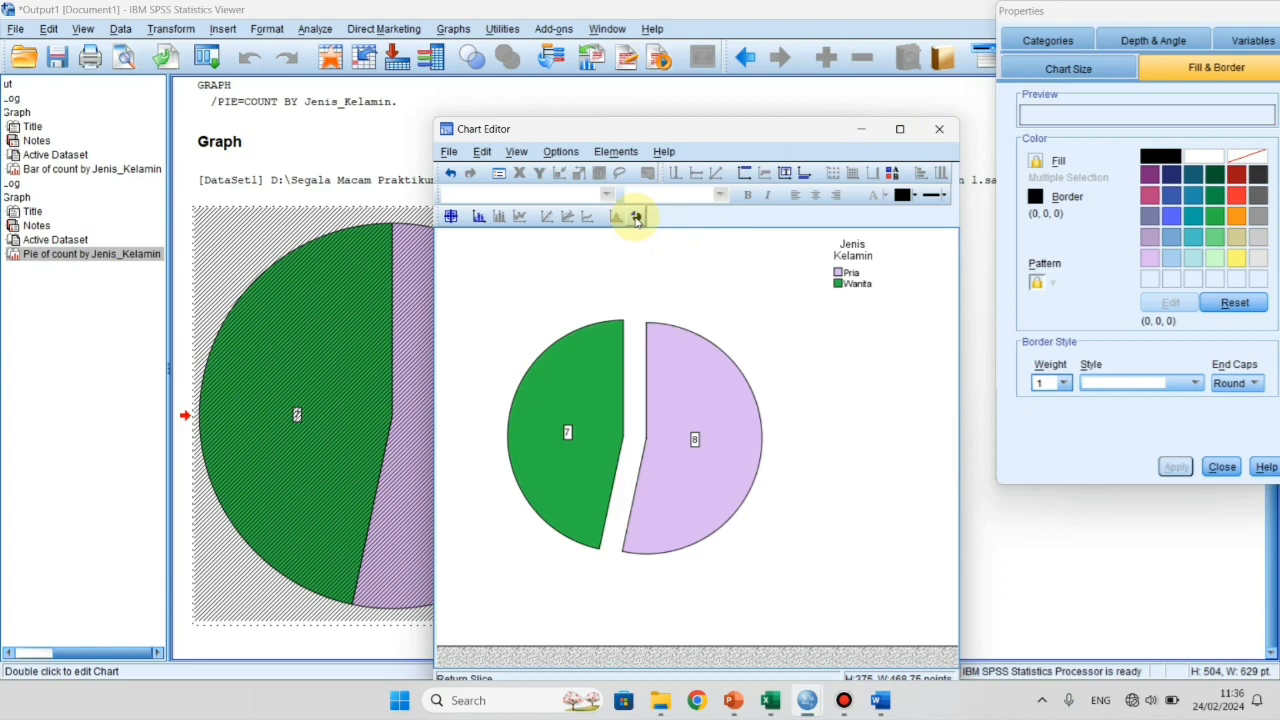
left_click(636, 216)
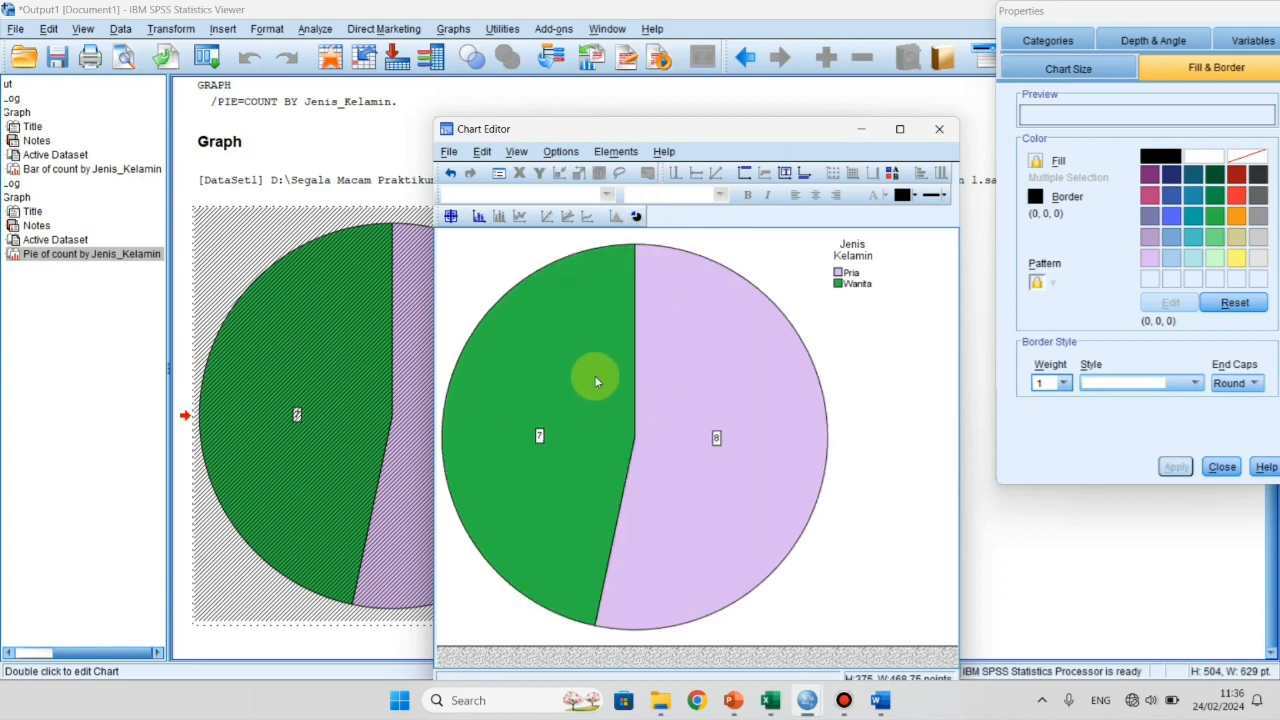
left_click(636, 216)
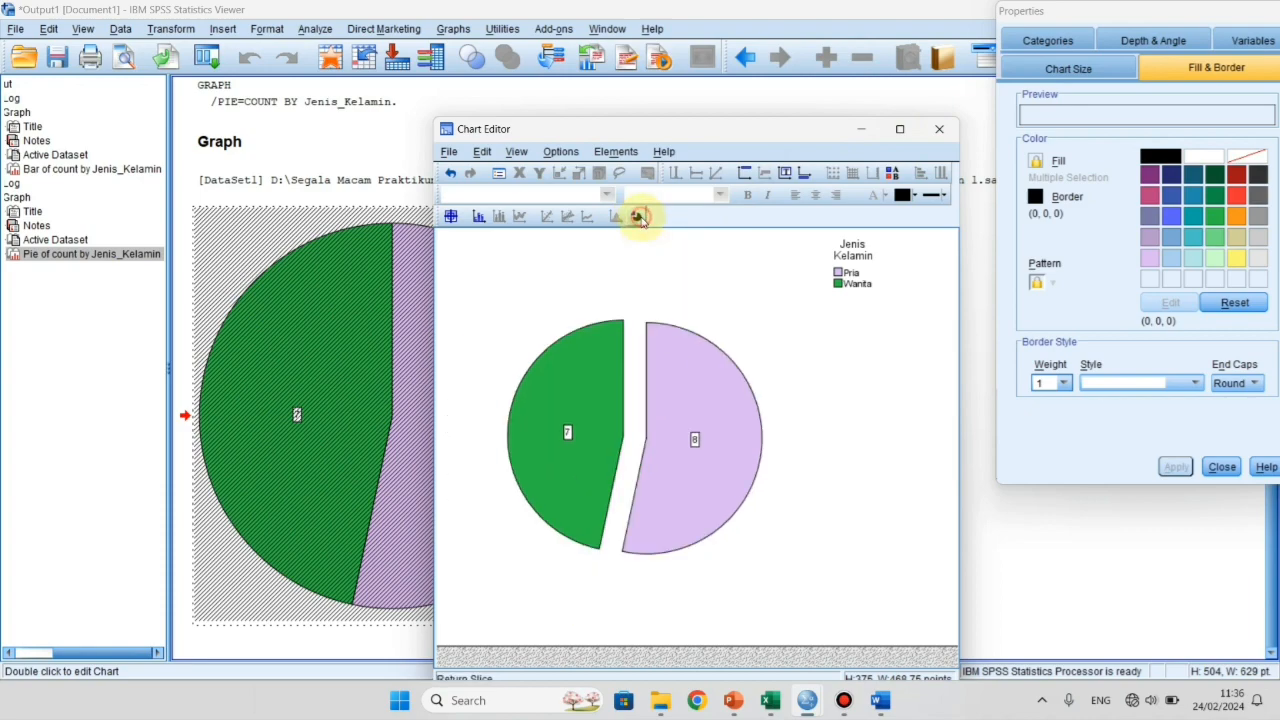
left_click(936, 131)
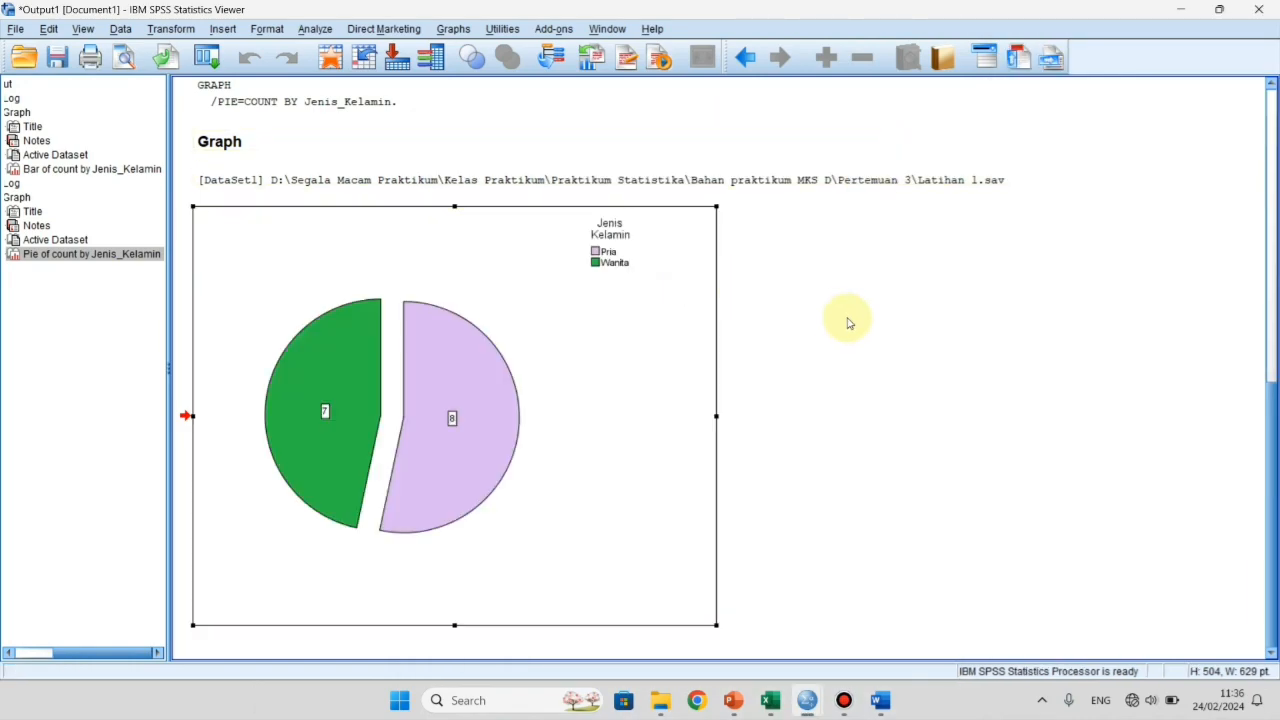
Copy the edited pie chart, switch to Word, enter the heading "Grafik lingkaran" and paste the chart on the line below it
left_click(490, 365)
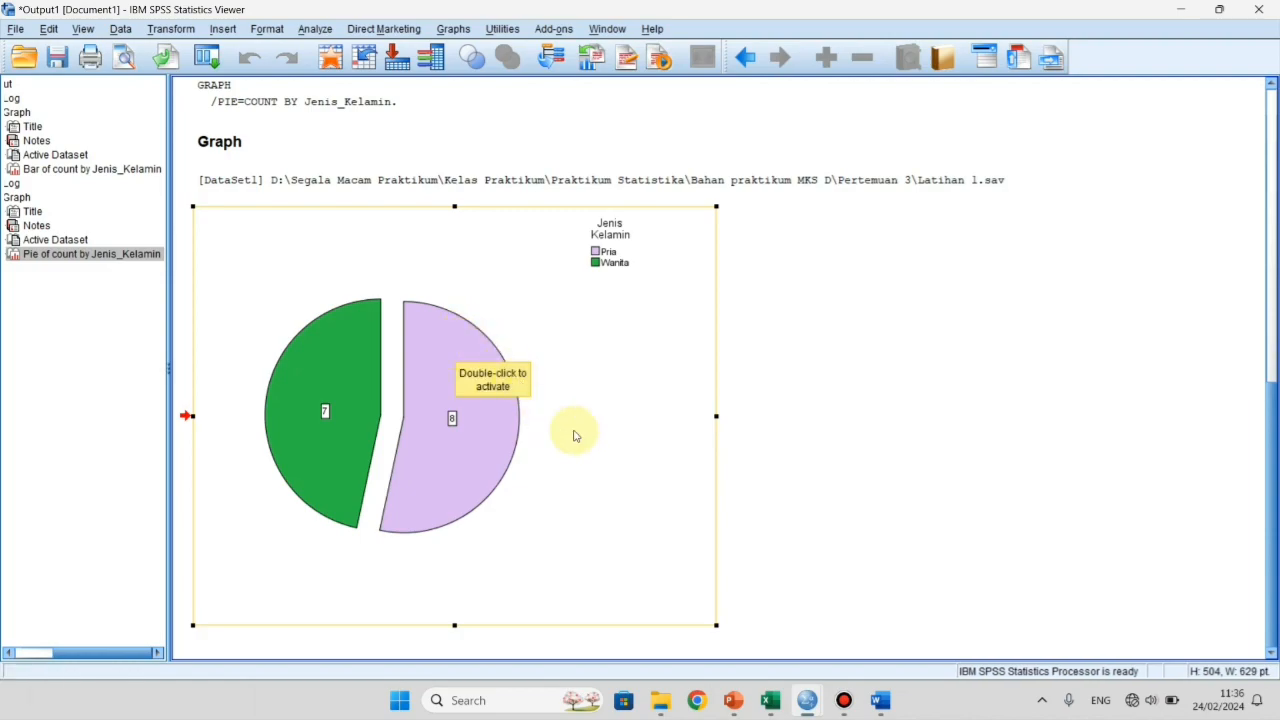
right_click(500, 414)
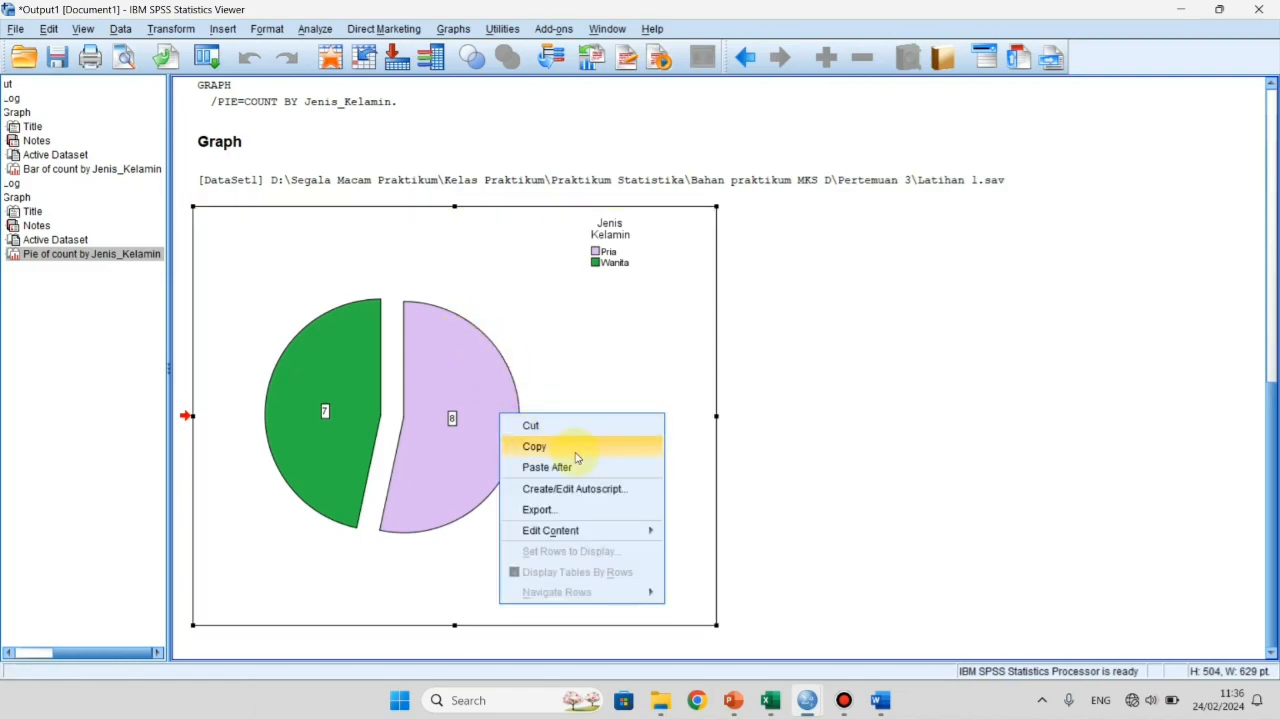
left_click(577, 448)
left_click(880, 702)
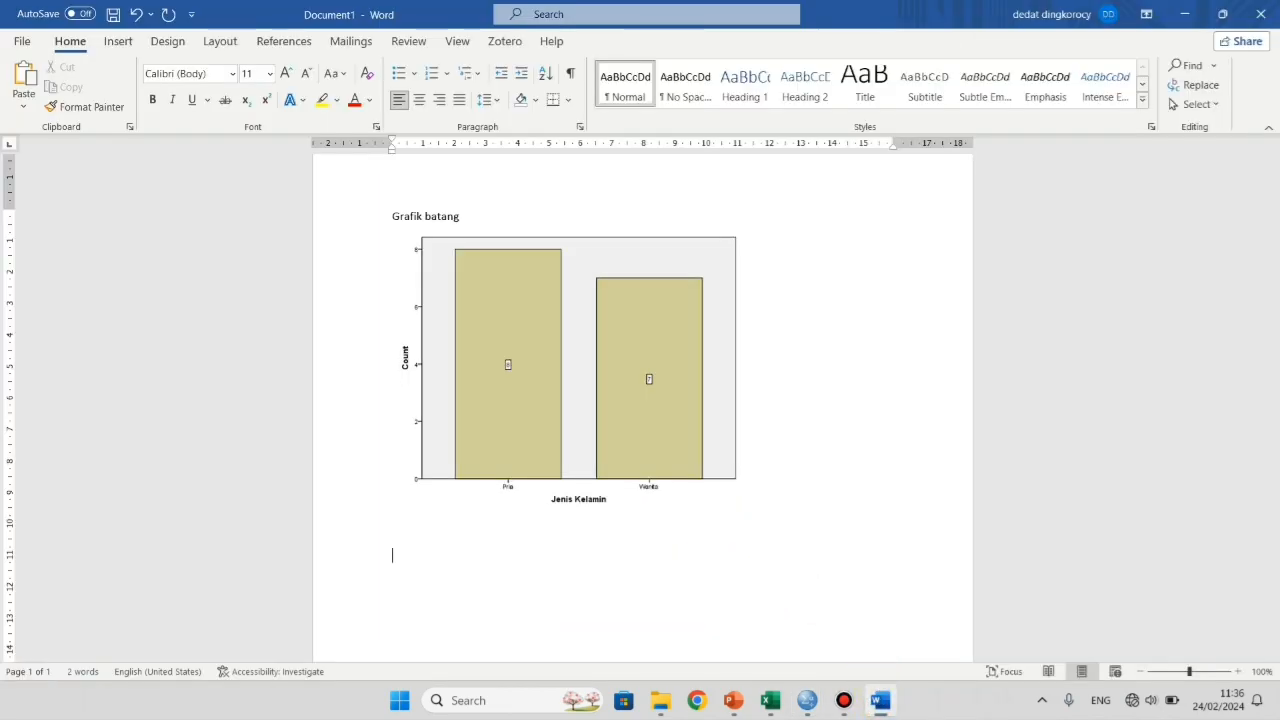
type("ngkarang")
key("Return")
key("ctrl+v")
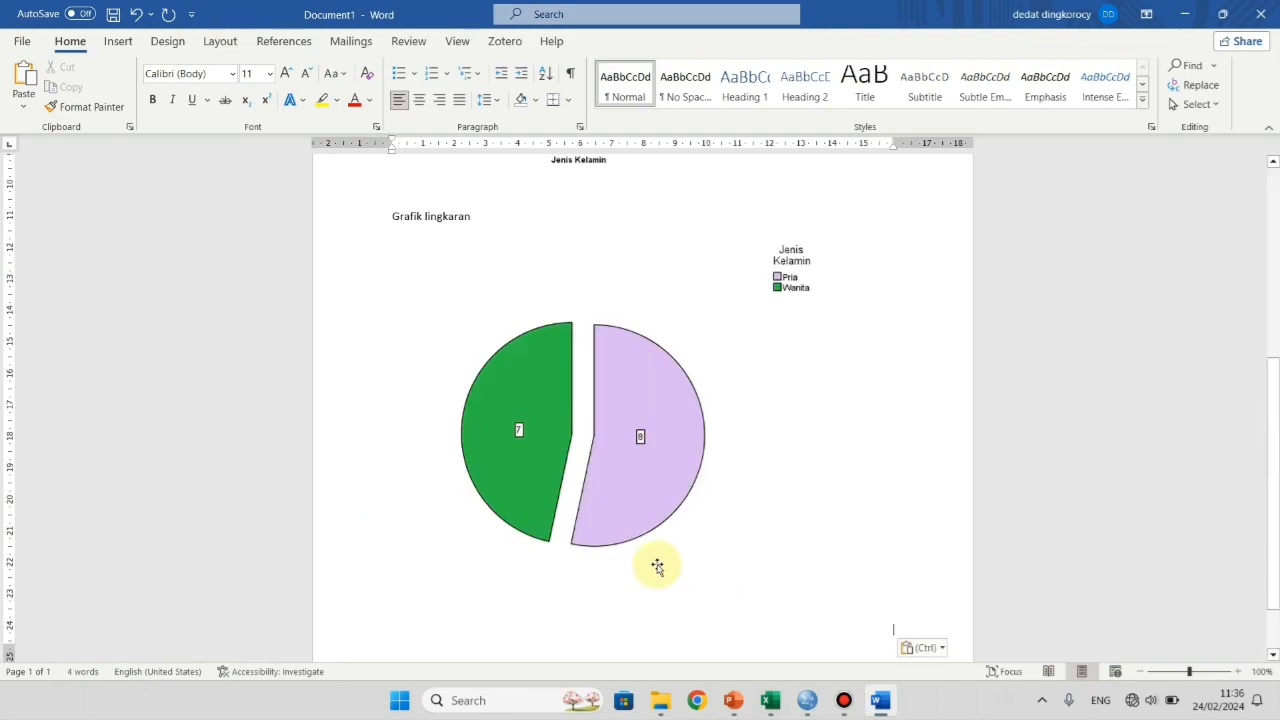
Shrink the pasted pie chart proportionally to about 11 cm wide and start a new line beneath it
left_click(623, 509)
left_click_drag(894, 635, 716, 515)
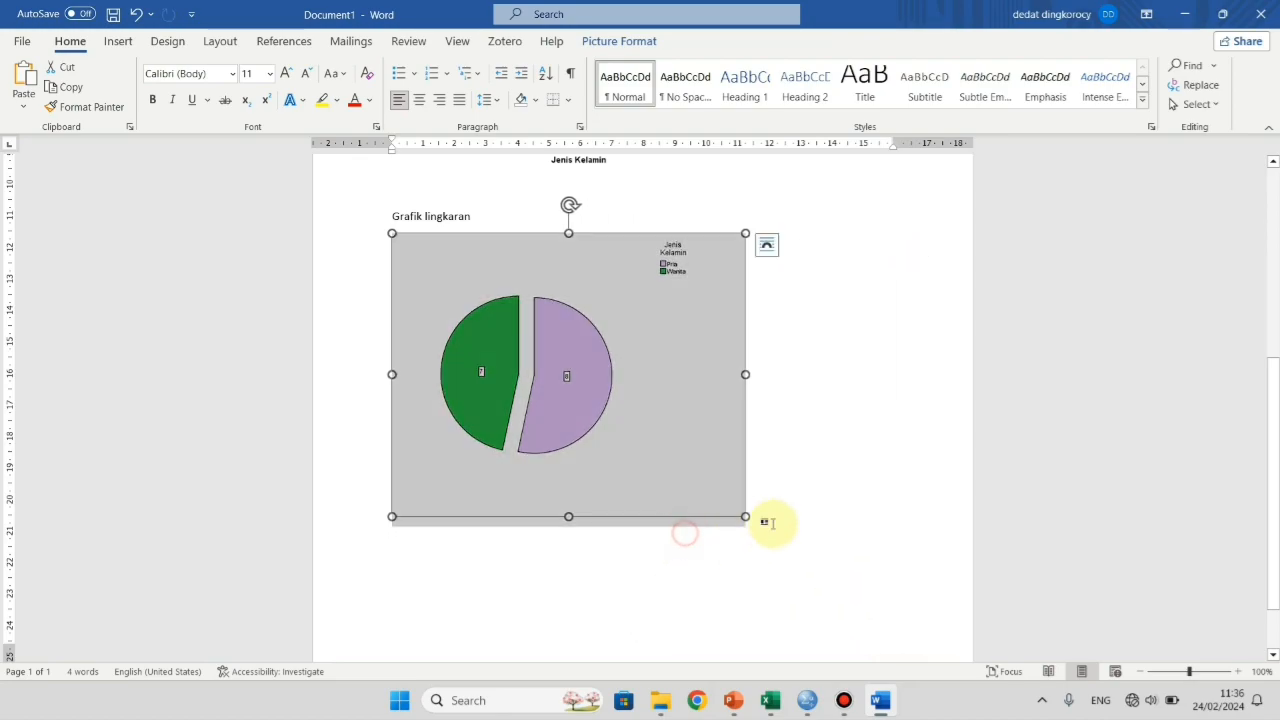
left_click(775, 511)
key("Return")
Return to the Latihan 1.sav data in SPSS and generate a legacy histogram of the Gaji variable
mouse_move(807, 700)
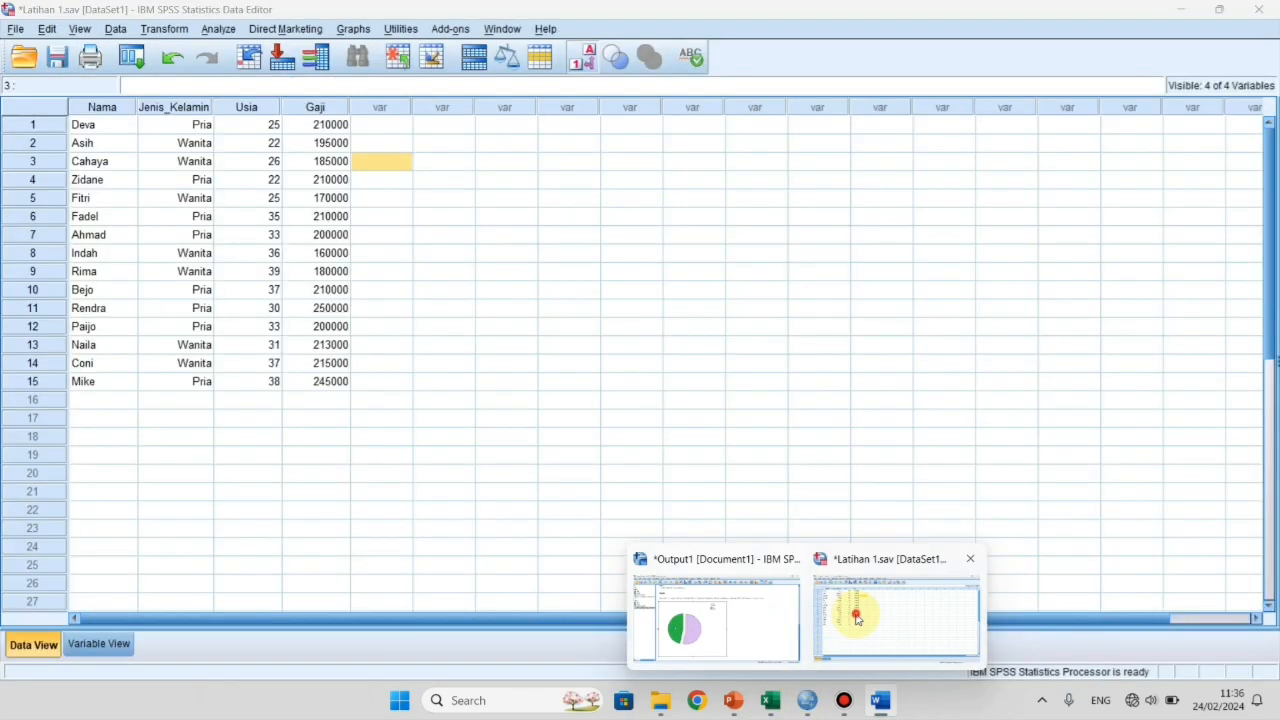
left_click(852, 614)
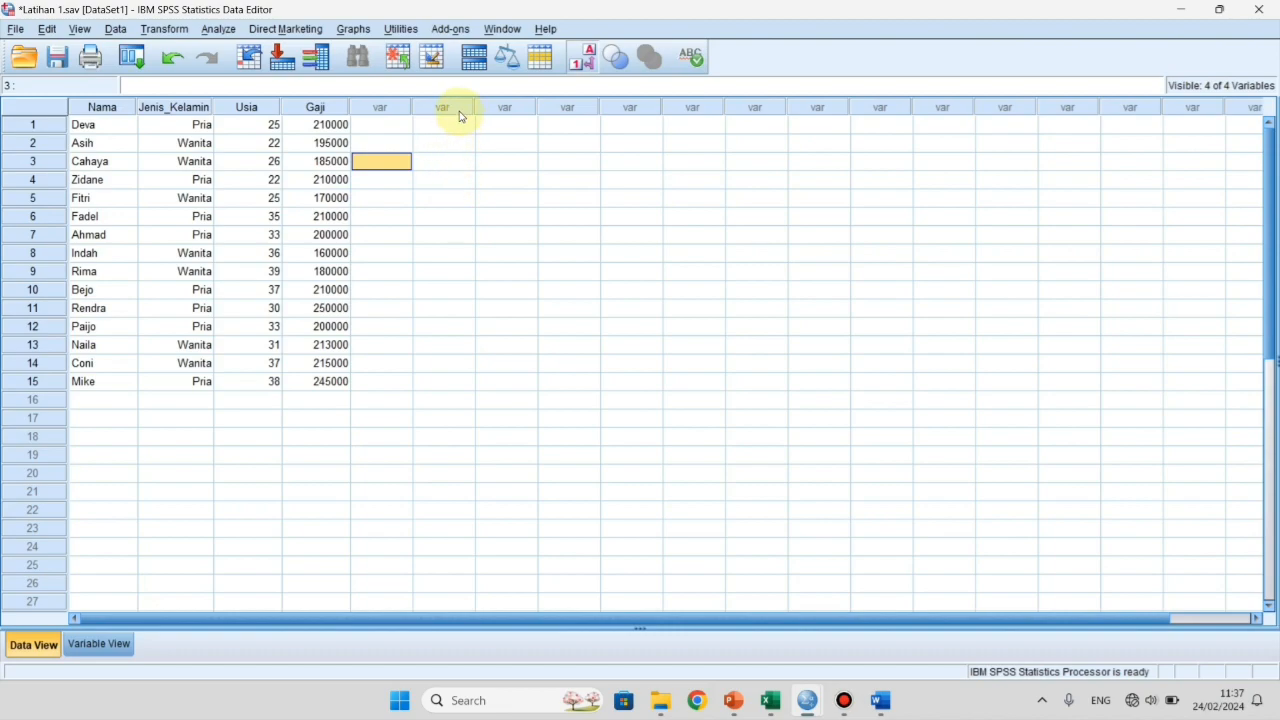
left_click(355, 29)
mouse_move(410, 92)
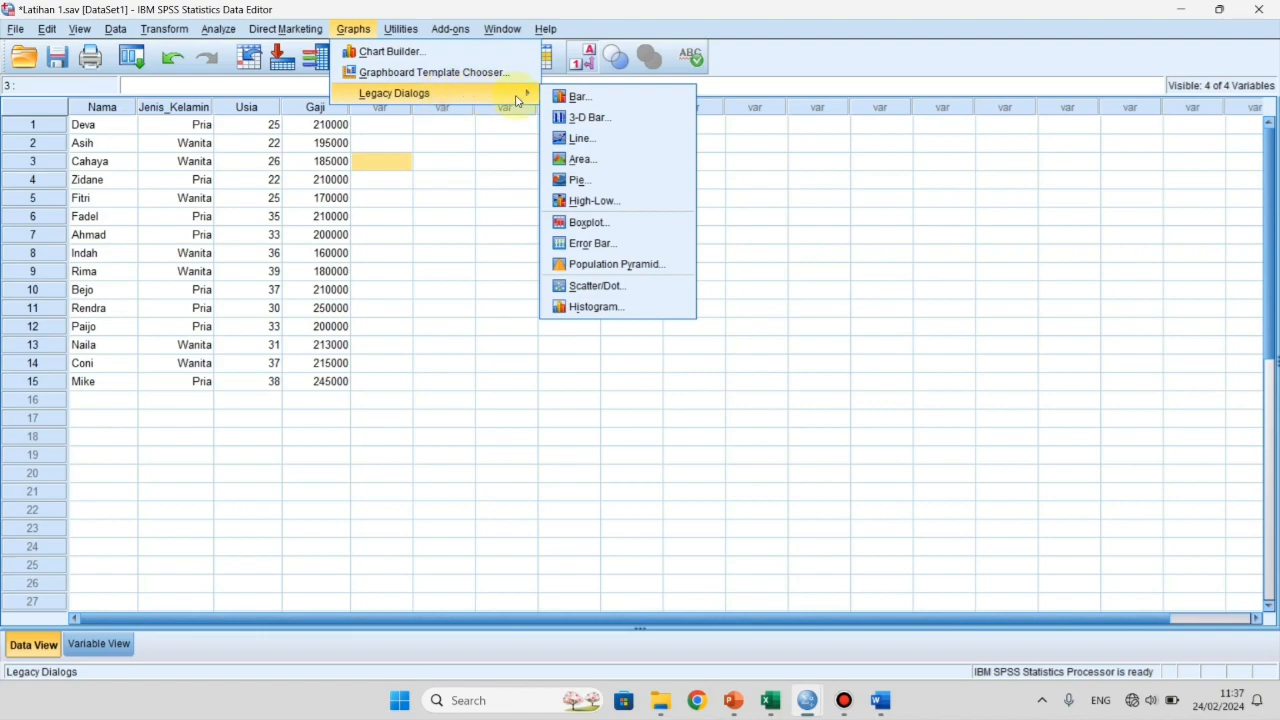
left_click(622, 312)
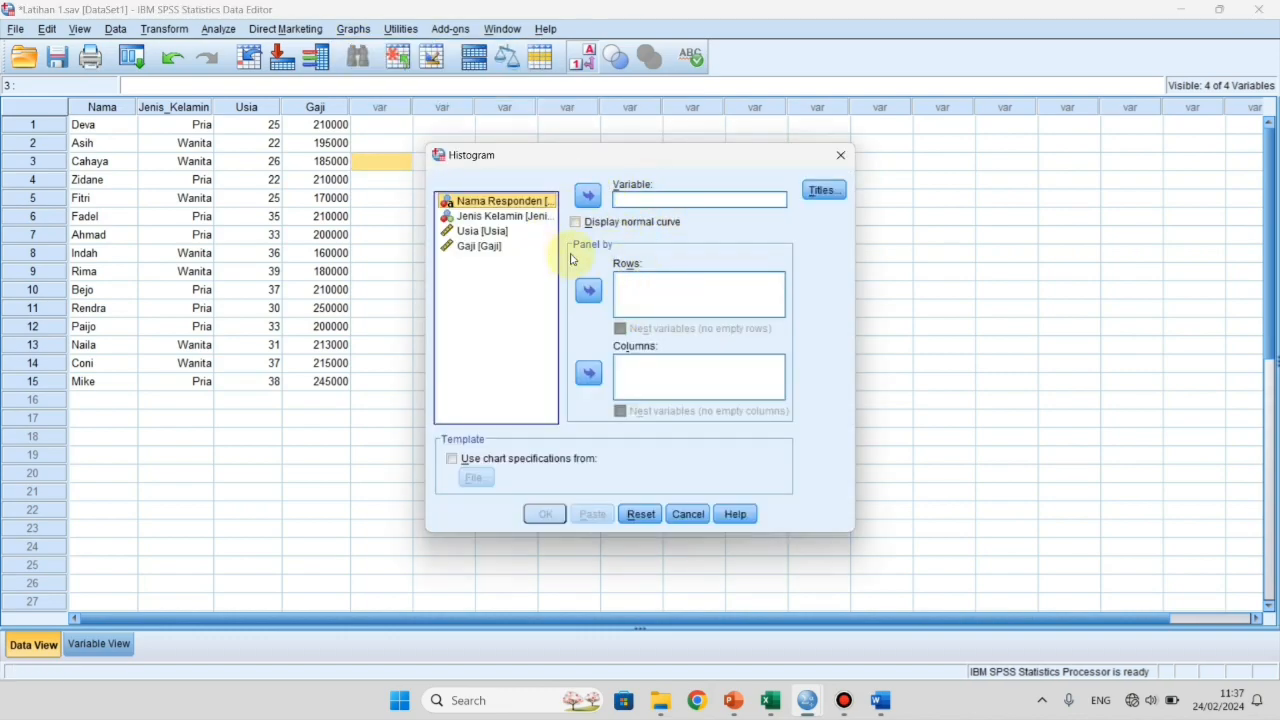
left_click_drag(619, 168, 614, 165)
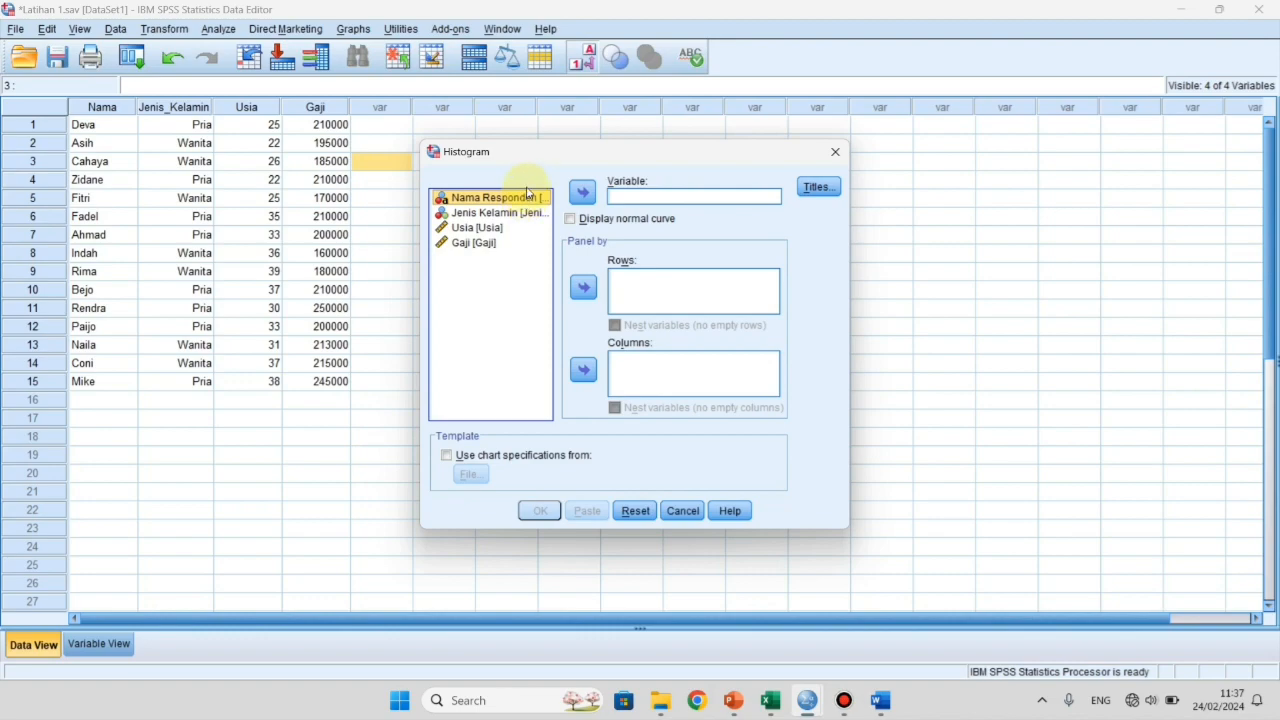
left_click(488, 245)
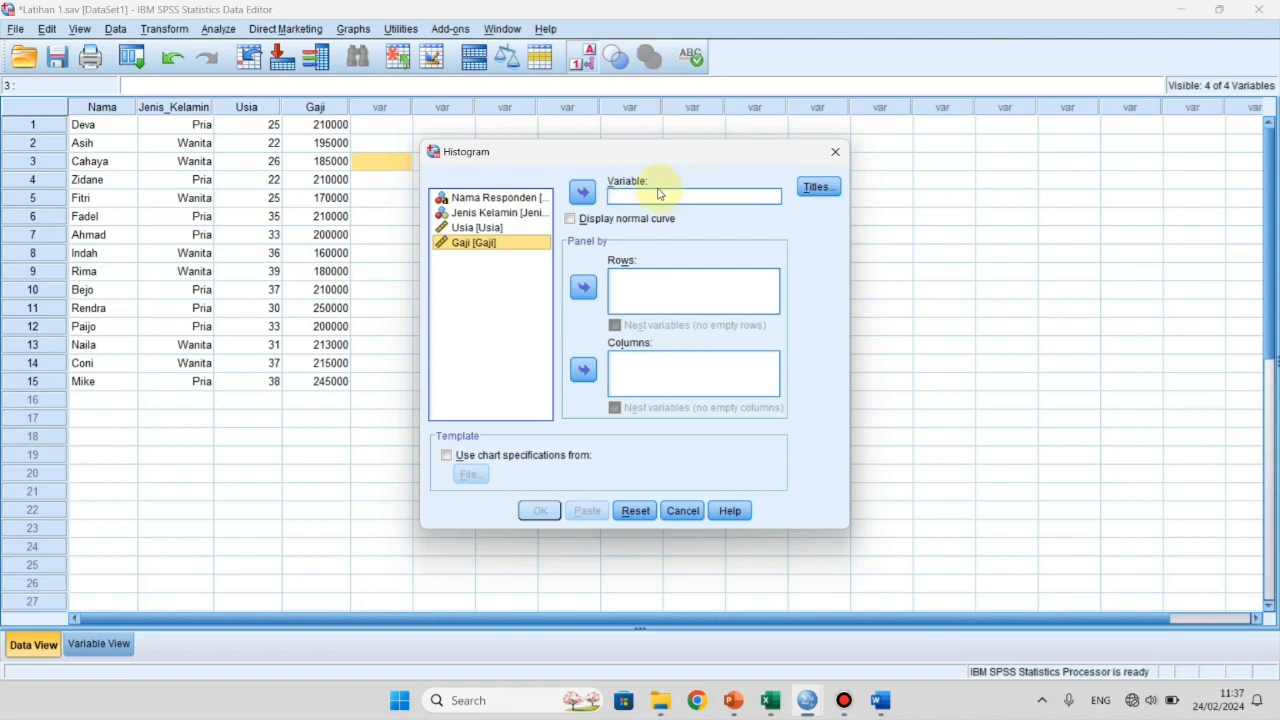
left_click(585, 195)
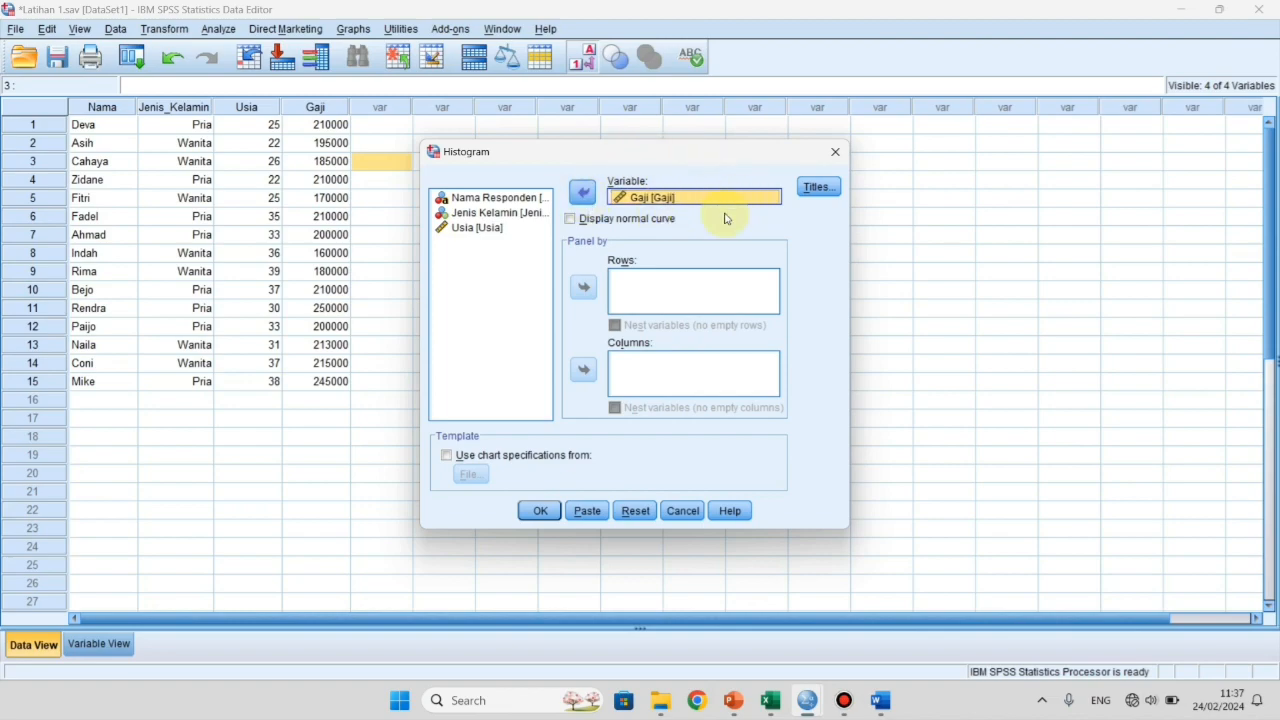
left_click(540, 511)
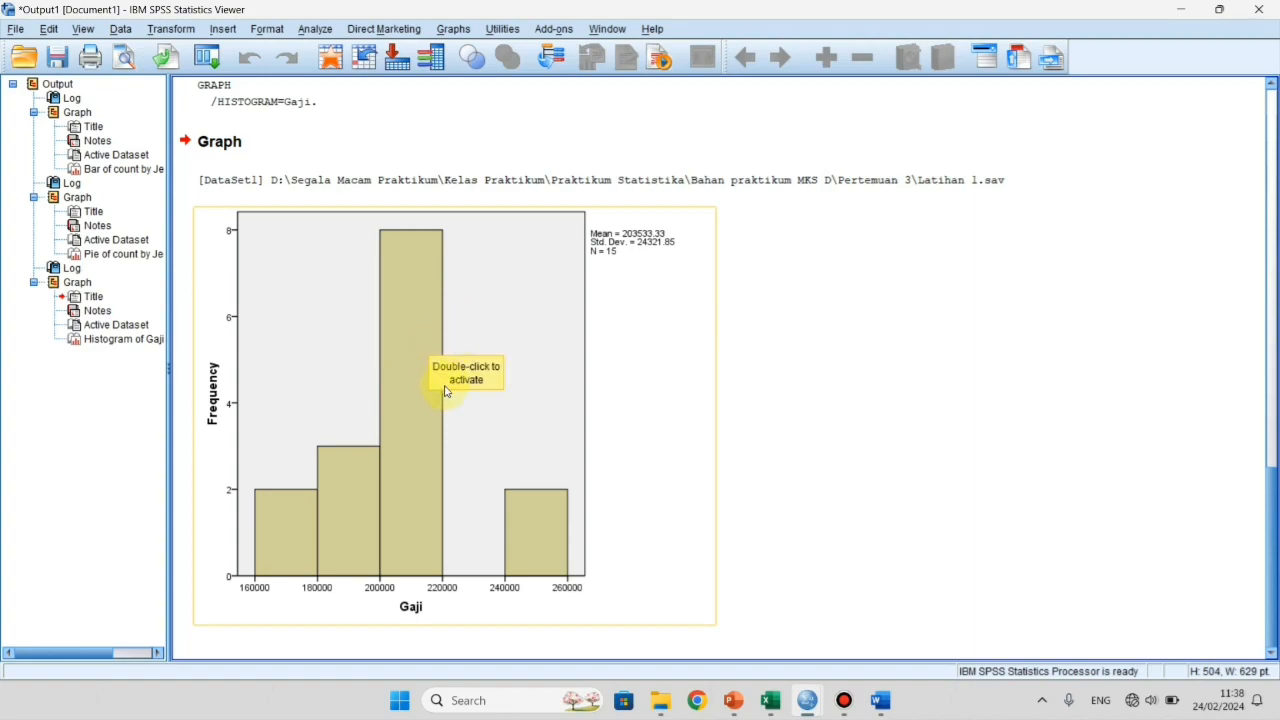
Copy the Gaji histogram, switch to Word, and paste it under a histogram heading entered below the pie chart
left_click(420, 437)
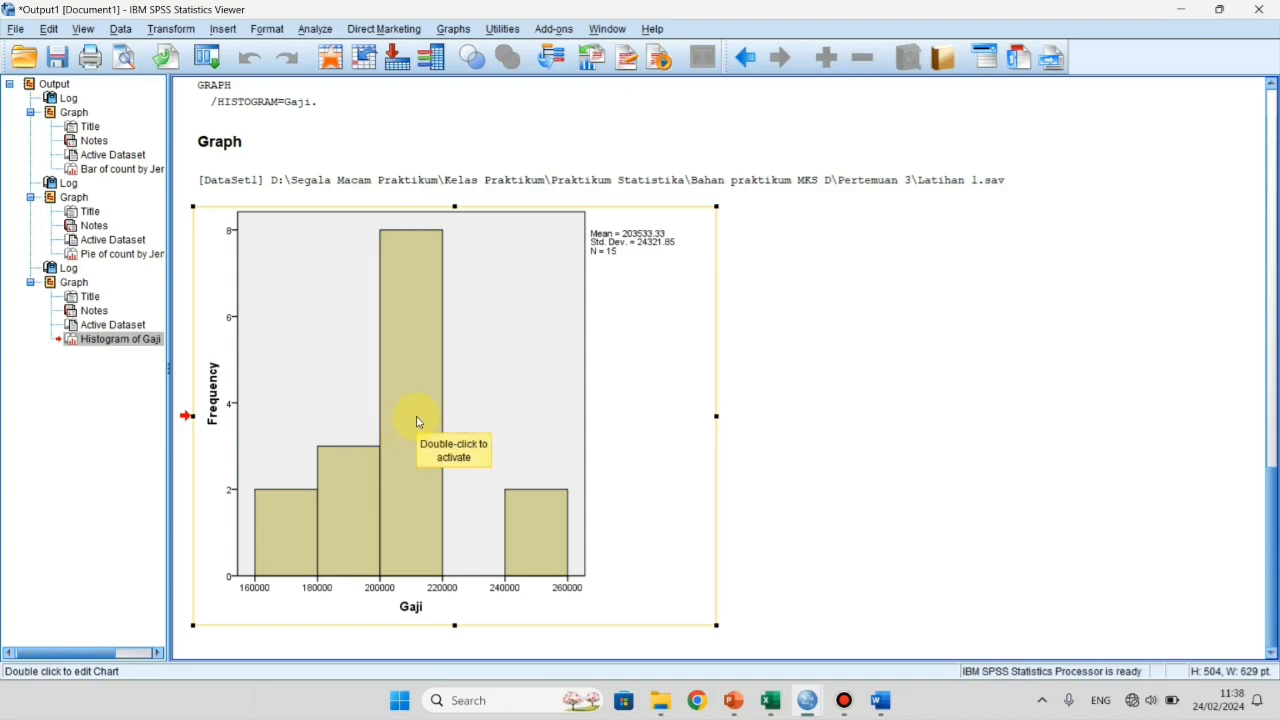
left_click(876, 706)
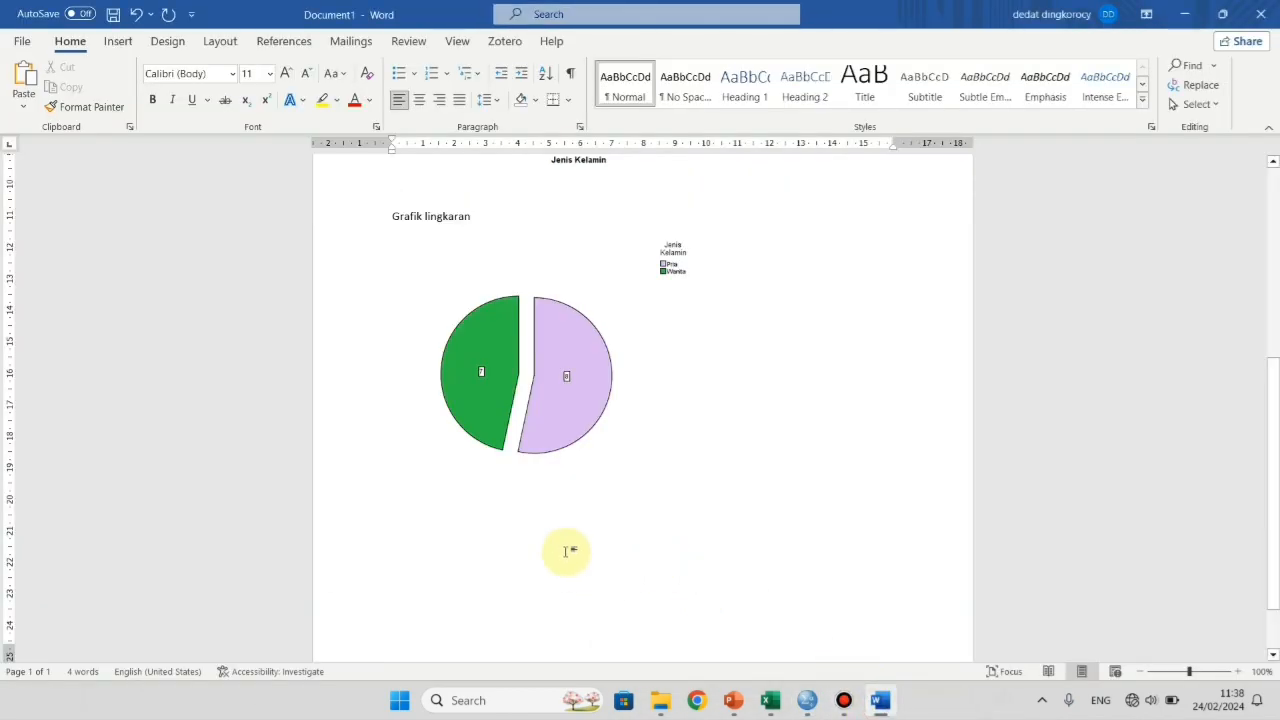
left_click(567, 551)
type("histo")
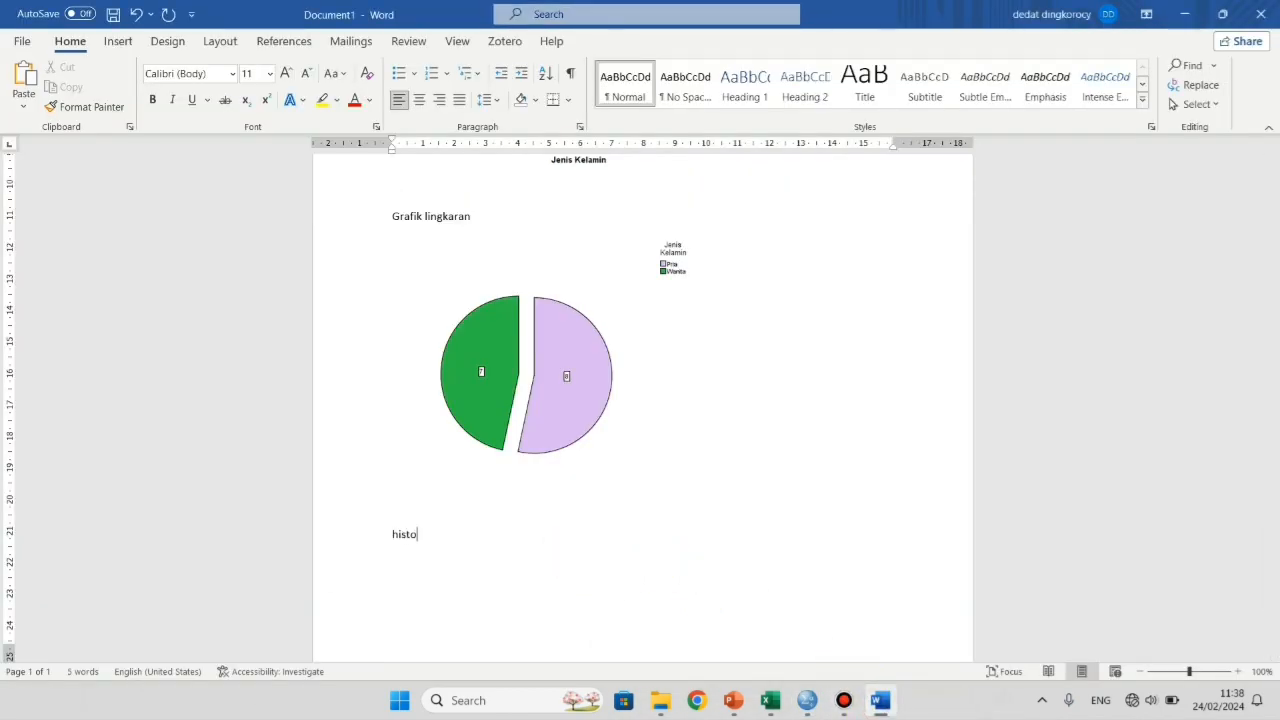
key("ctrl+v")
Shrink the pasted histogram proportionally to about 11 cm wide and place the cursor beneath it
left_click(586, 506)
left_click_drag(894, 635, 748, 517)
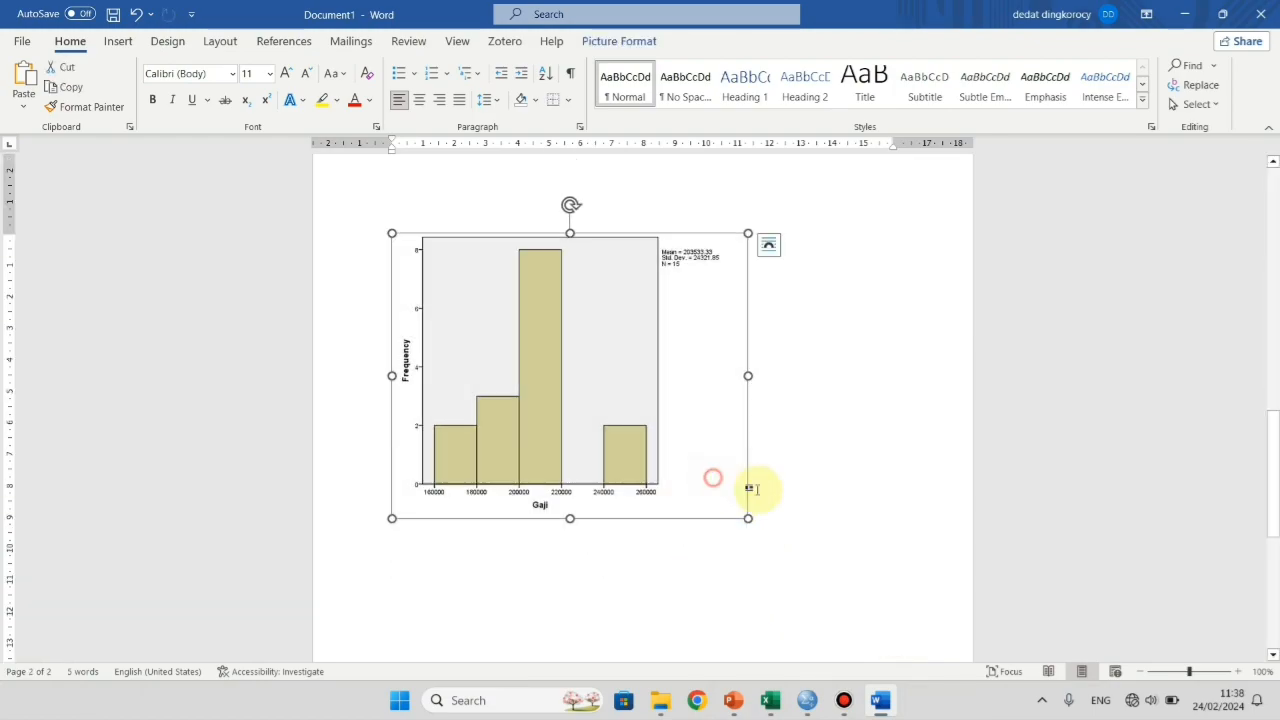
left_click(783, 535)
Return to the Latihan 1.sav data in SPSS and start a Descriptives analysis from the descriptive statistics
key("alt+Tab")
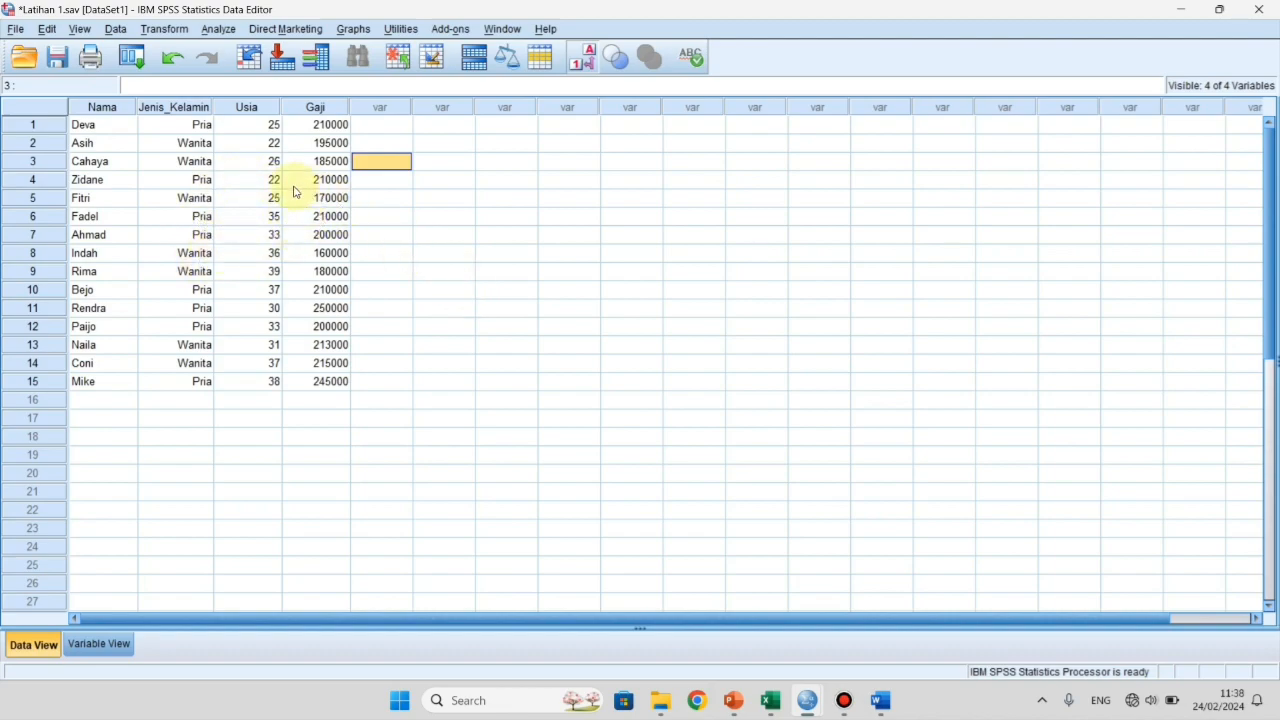
left_click(214, 37)
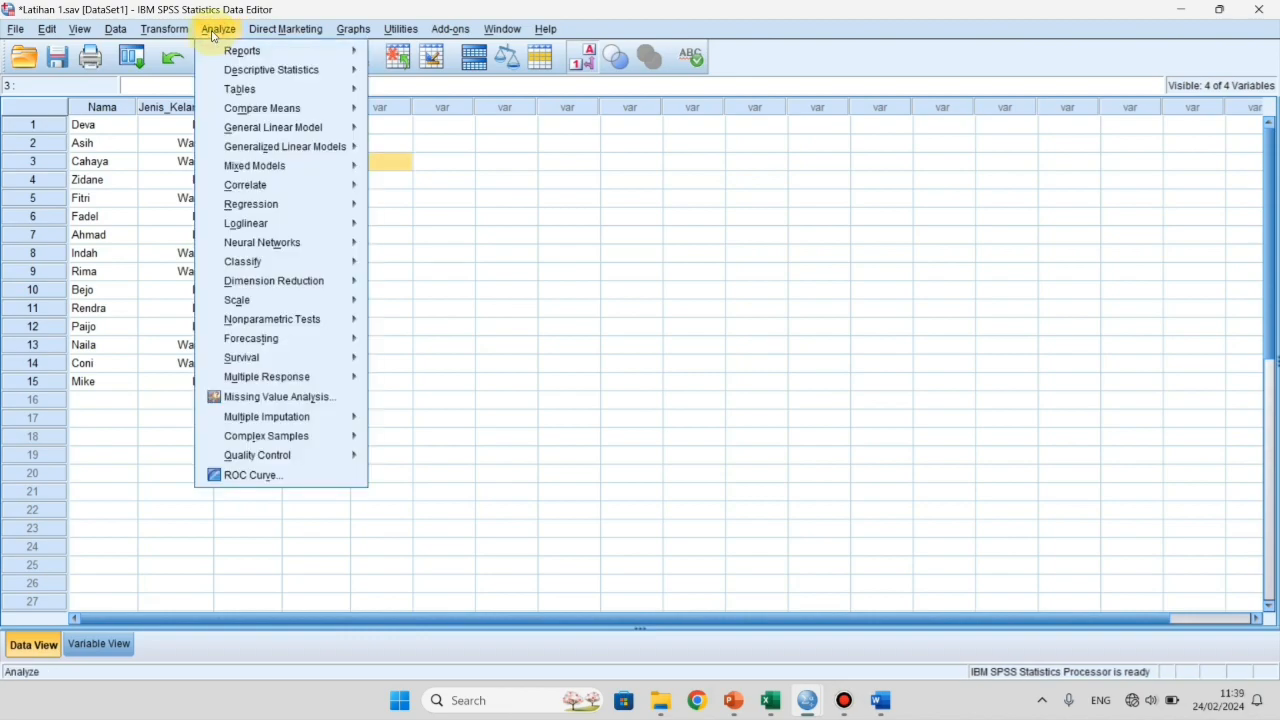
mouse_move(240, 72)
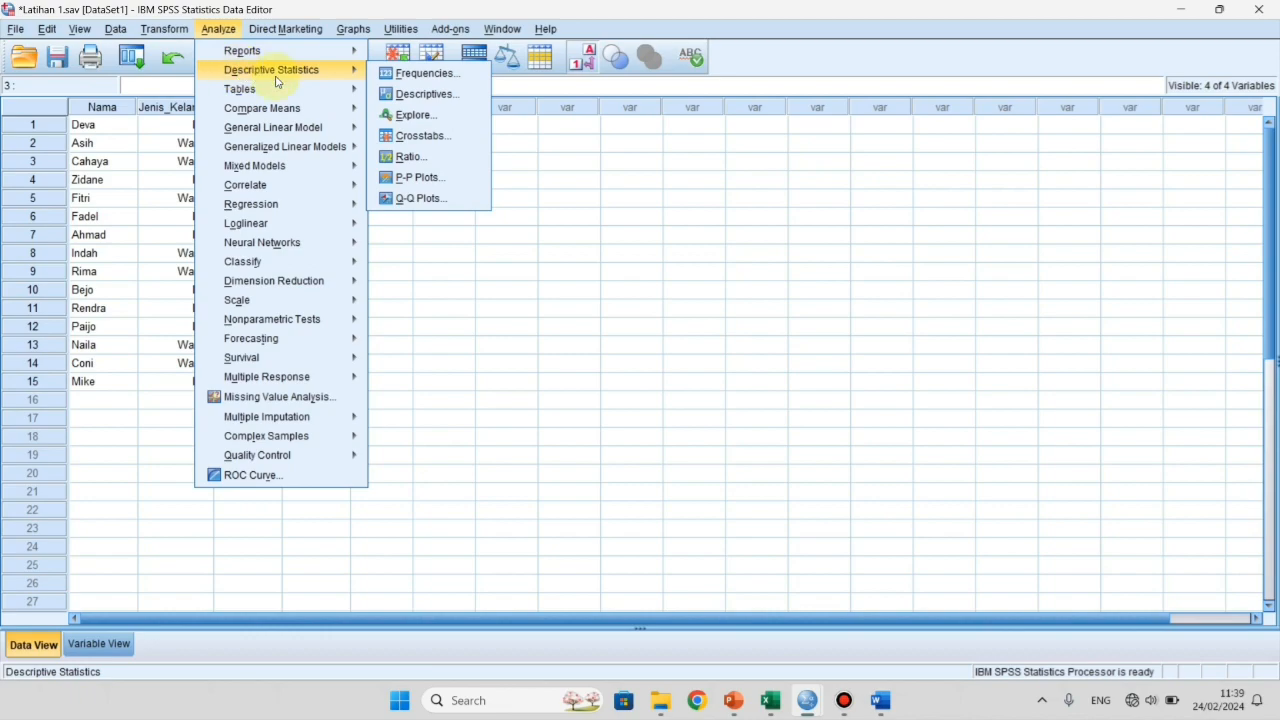
left_click(432, 94)
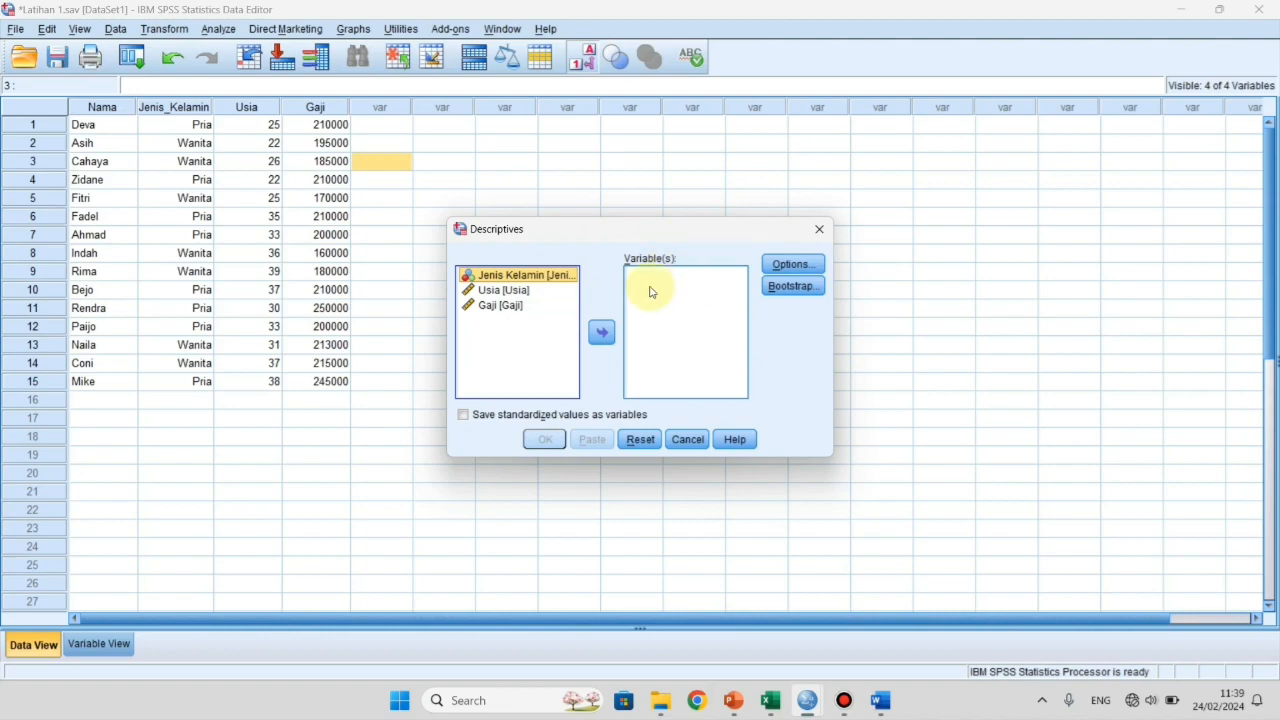
Add Jenis Kelamin, Usia and Gaji together as the variables of the Descriptives analysis
left_click(511, 294, "shift")
left_click(513, 306, "shift")
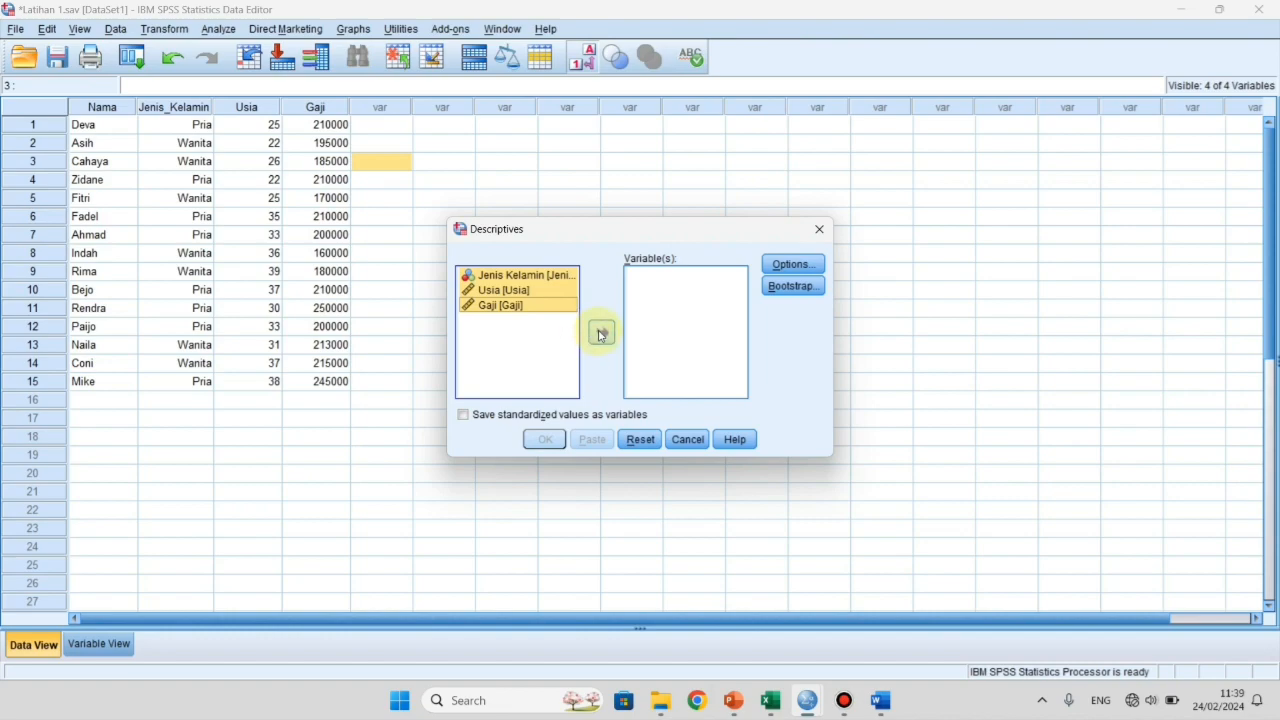
left_click_drag(560, 289, 669, 304)
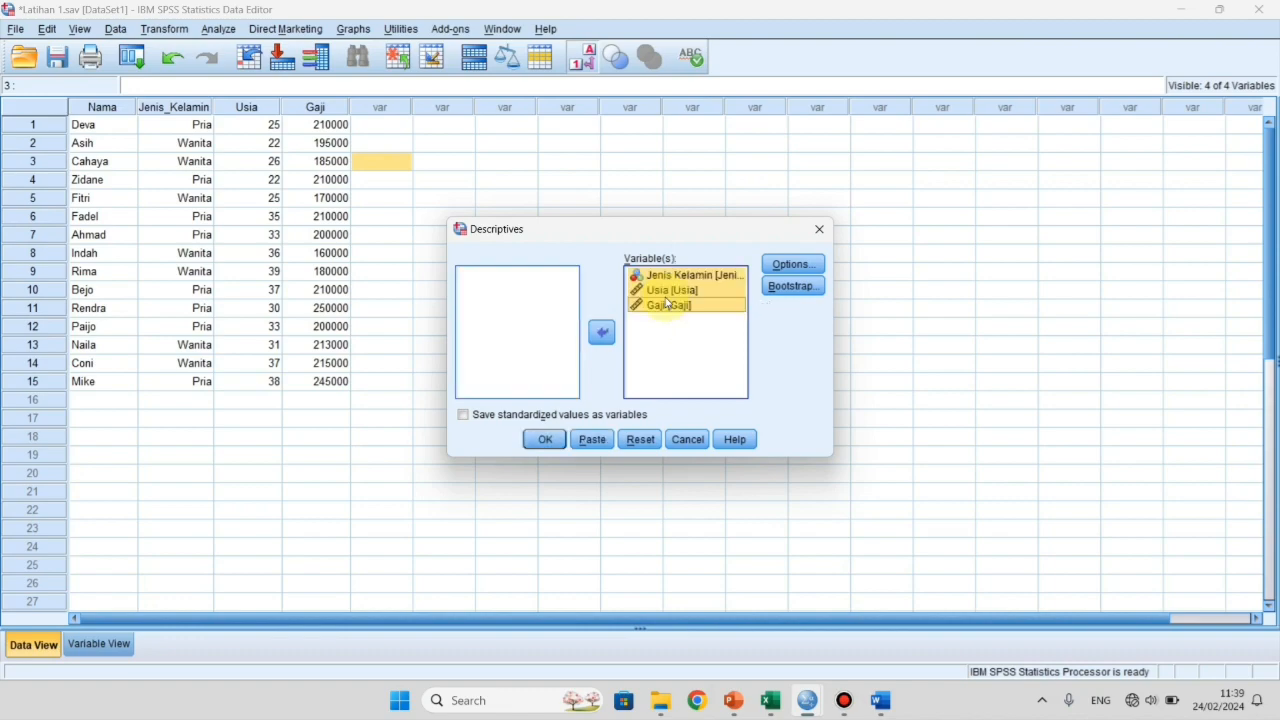
left_click(601, 332)
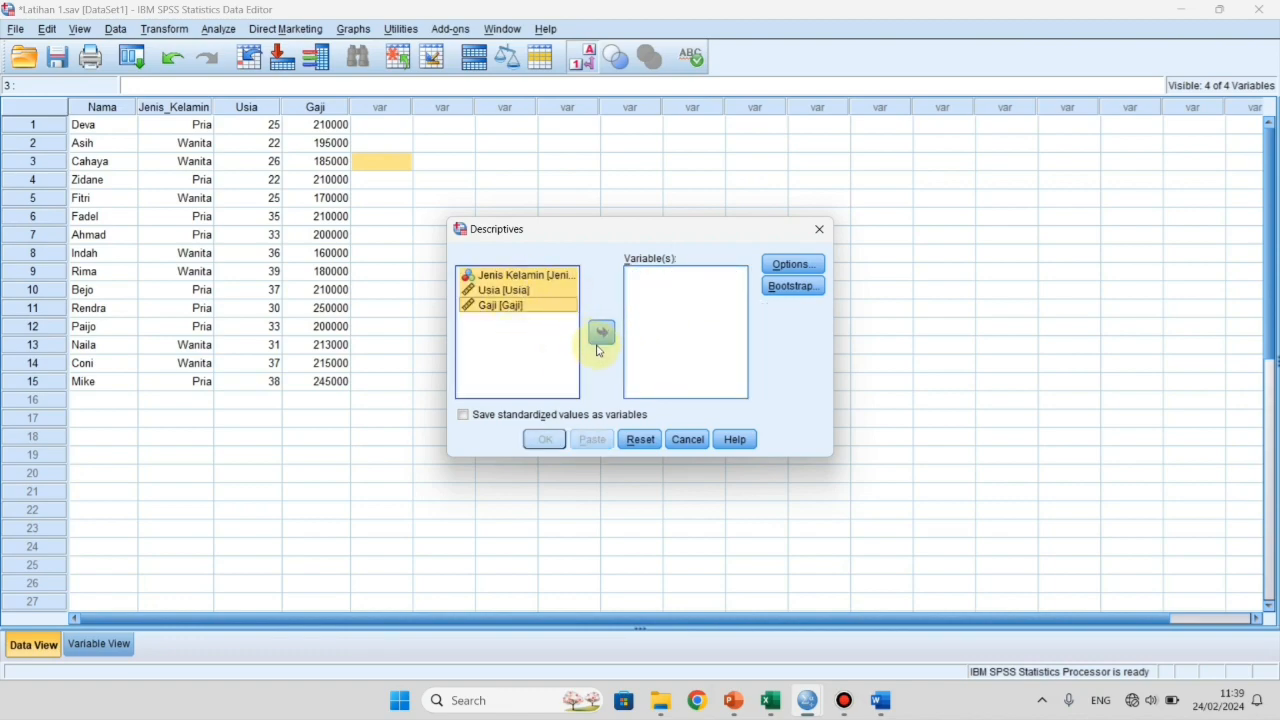
left_click(601, 334)
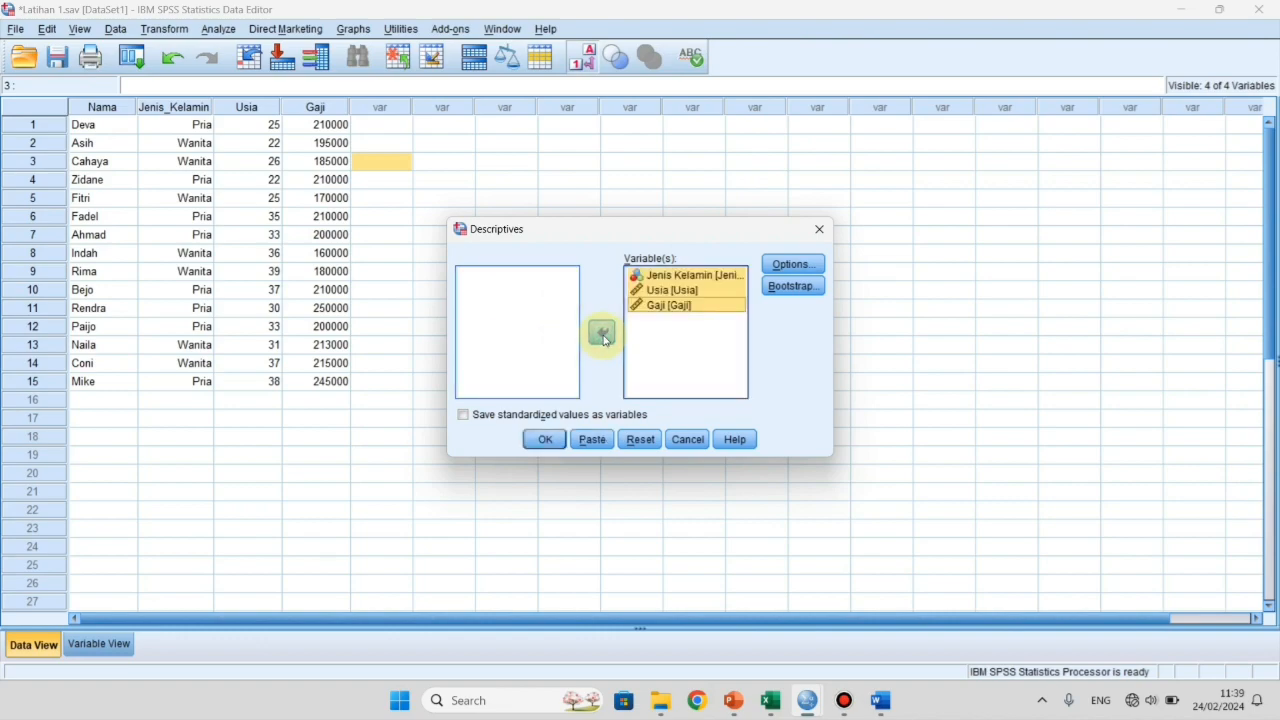
left_click(668, 323)
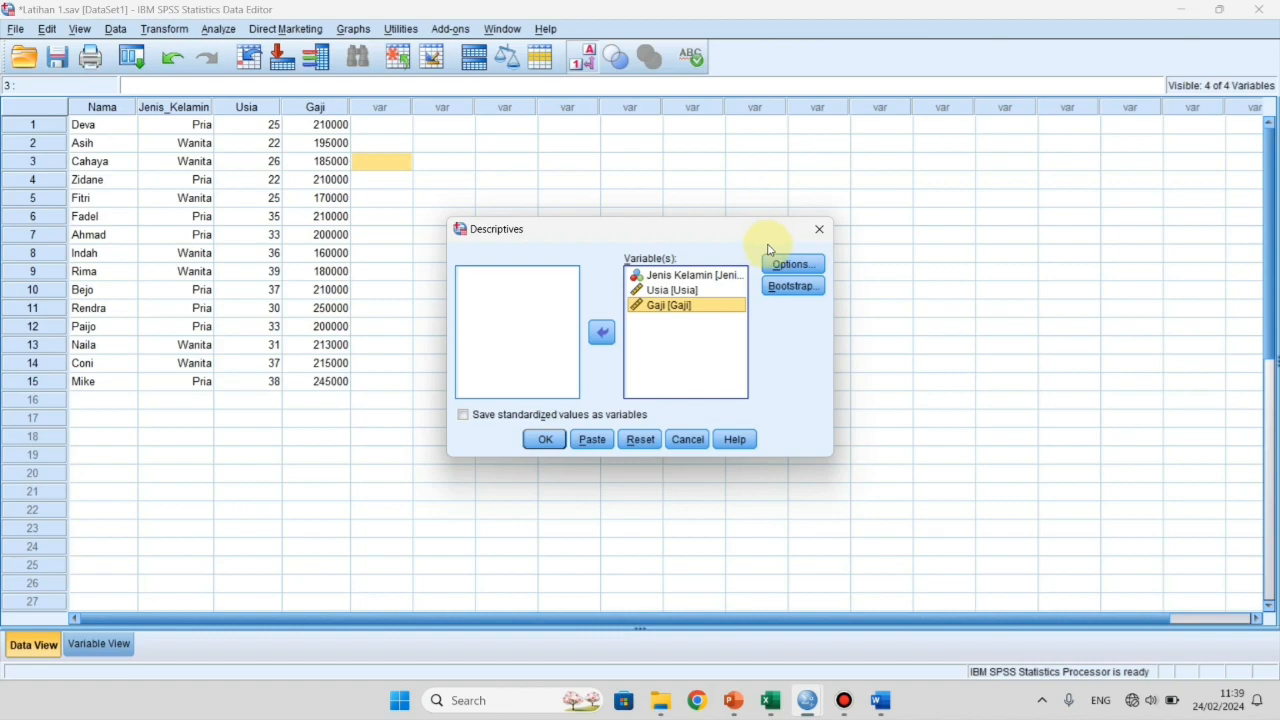
Keep mean, standard deviation, minimum and maximum as the Descriptives statistics and run the analysis
left_click(792, 264)
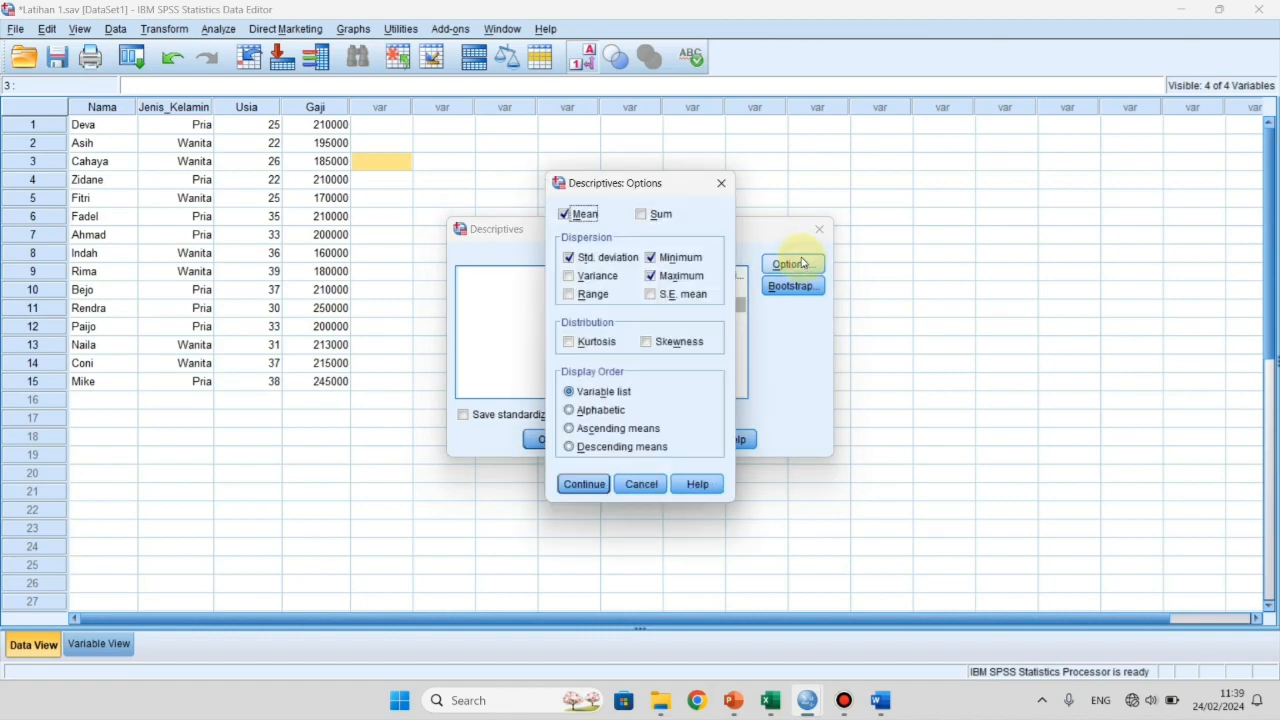
left_click_drag(685, 185, 891, 200)
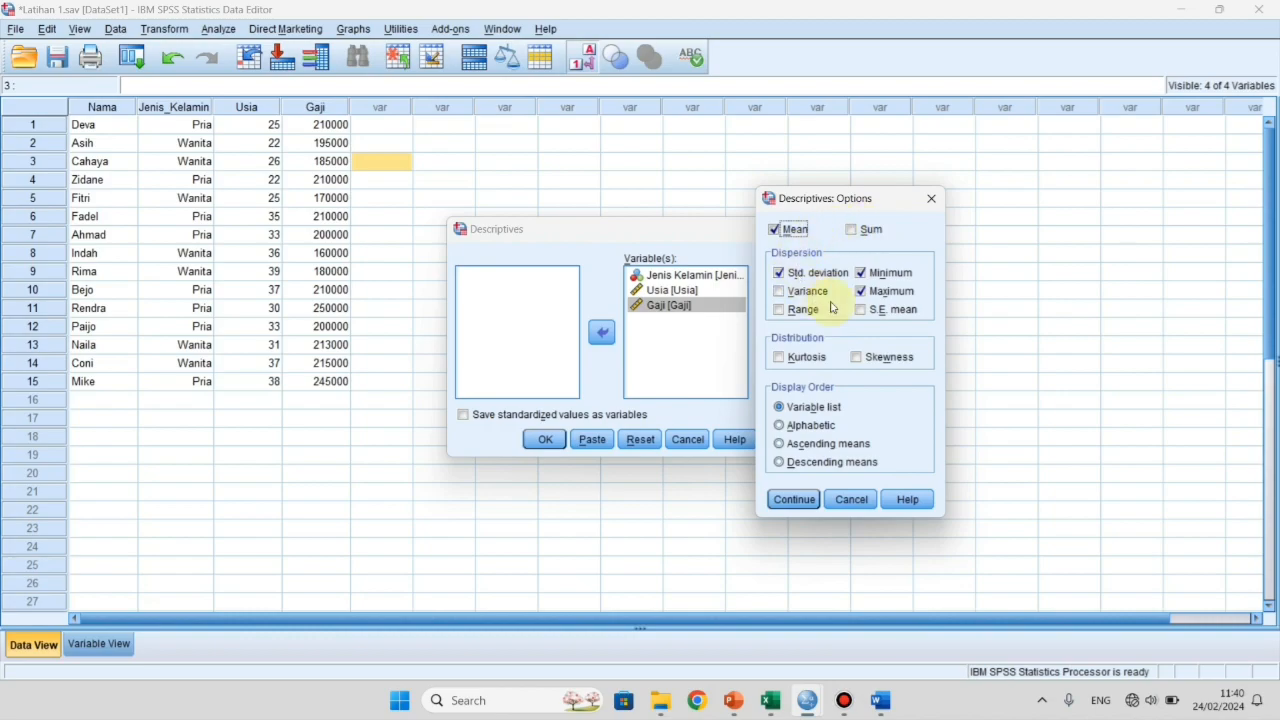
left_click(812, 500)
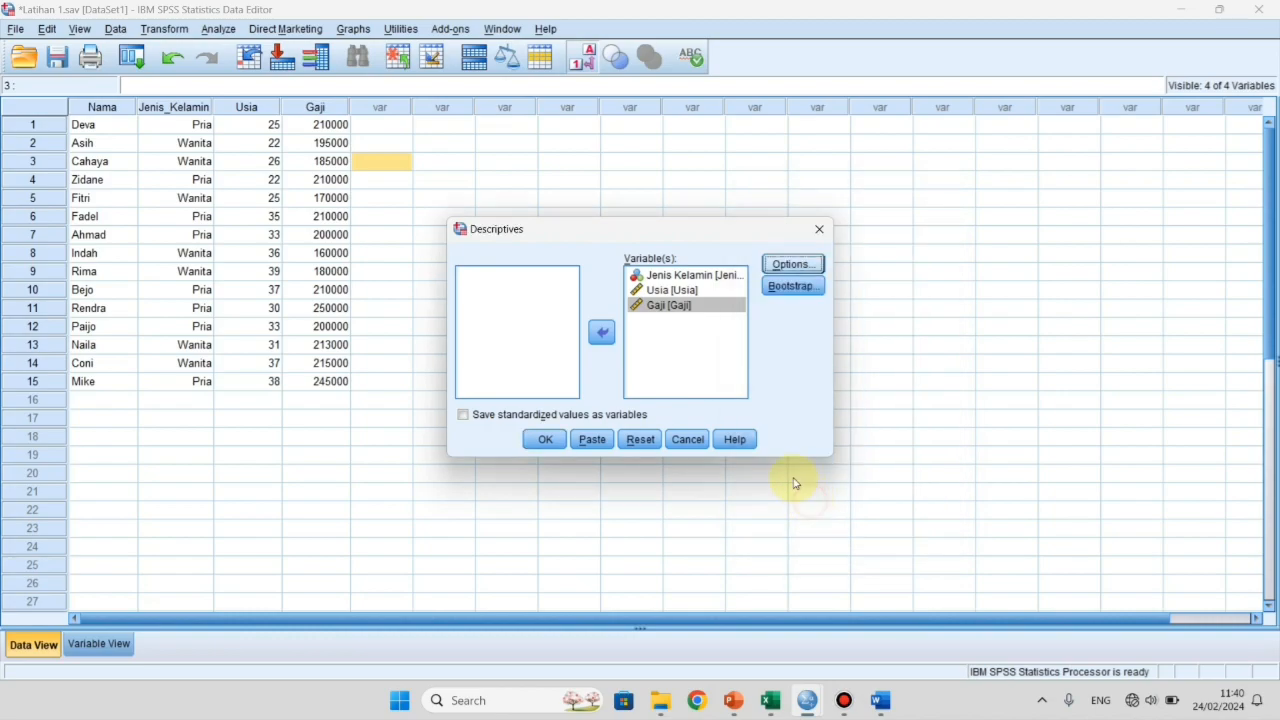
left_click(546, 443)
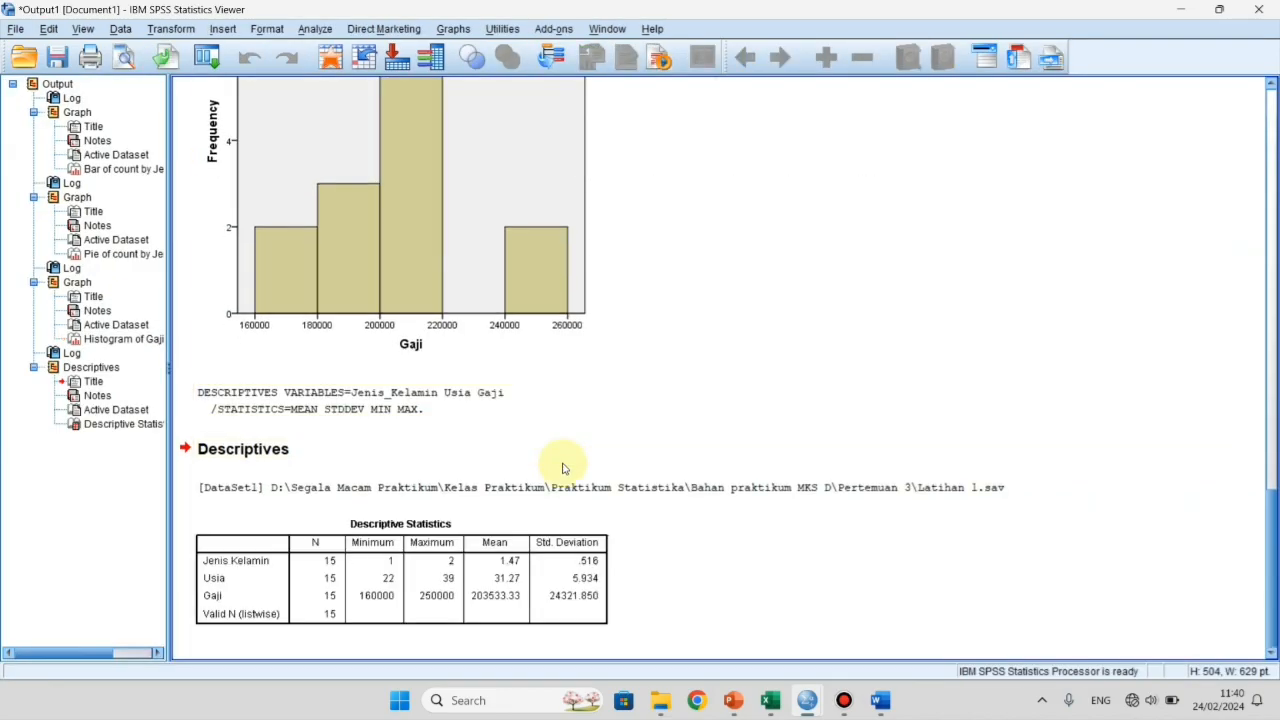
Copy the Descriptive Statistics table, switch to Word, and paste it under a "Statistik deskriptif" heading entered below the histogram
left_click(458, 578)
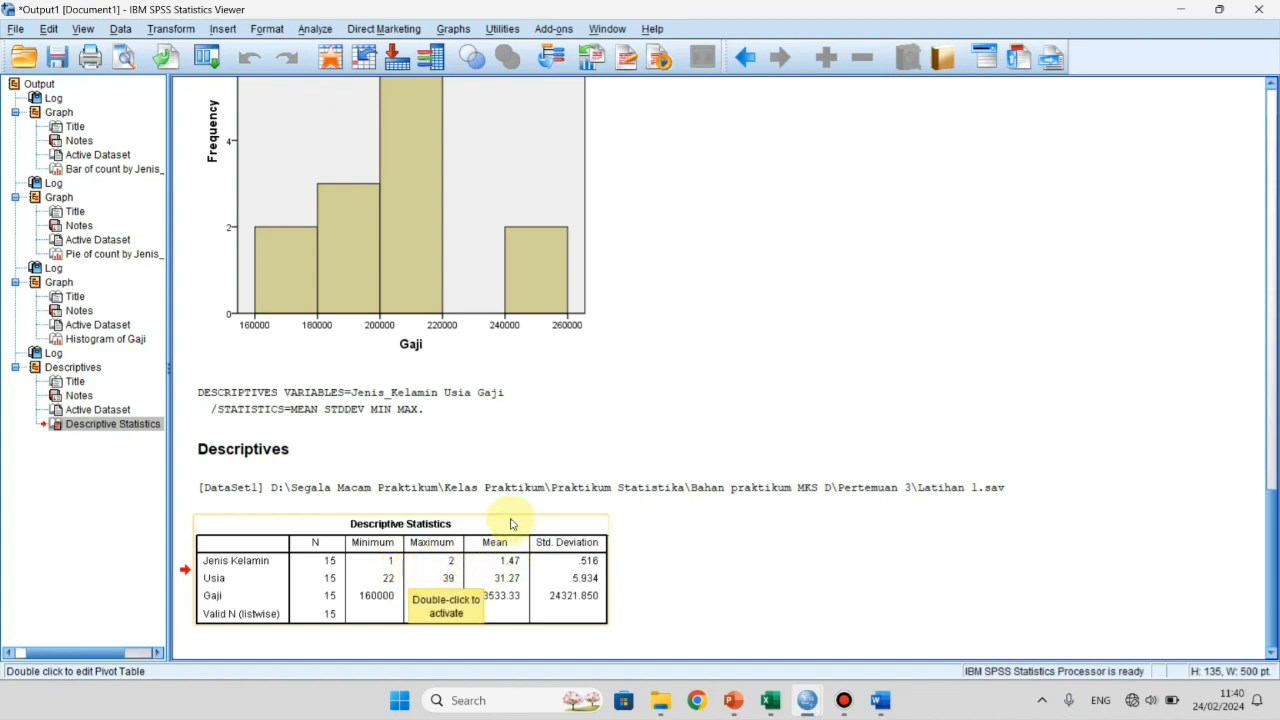
left_click(427, 555)
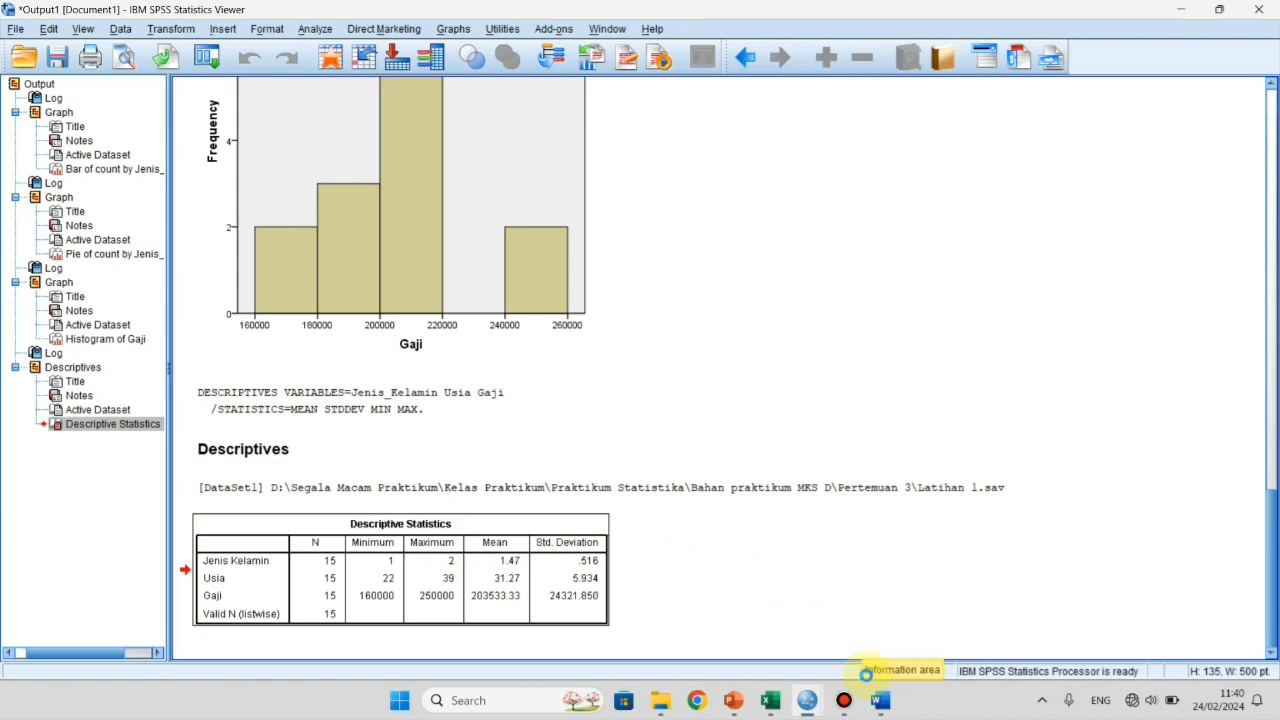
left_click(882, 706)
left_click(620, 566)
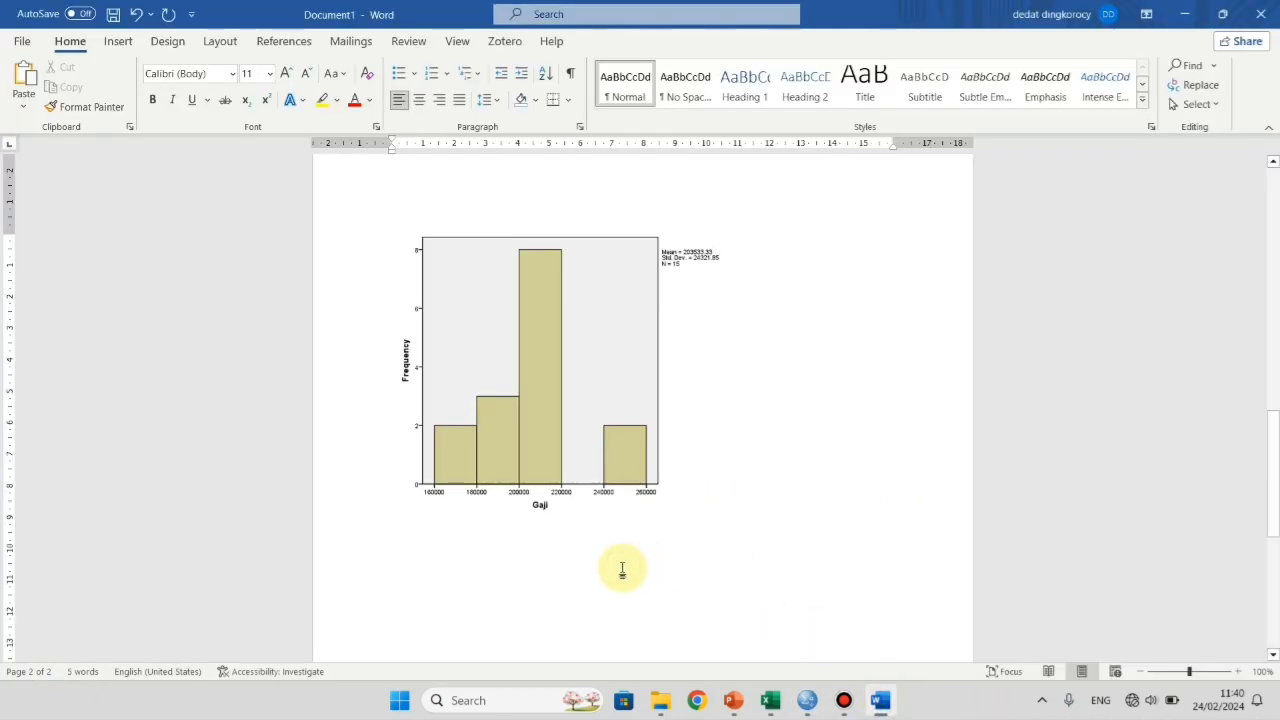
type("statistik de")
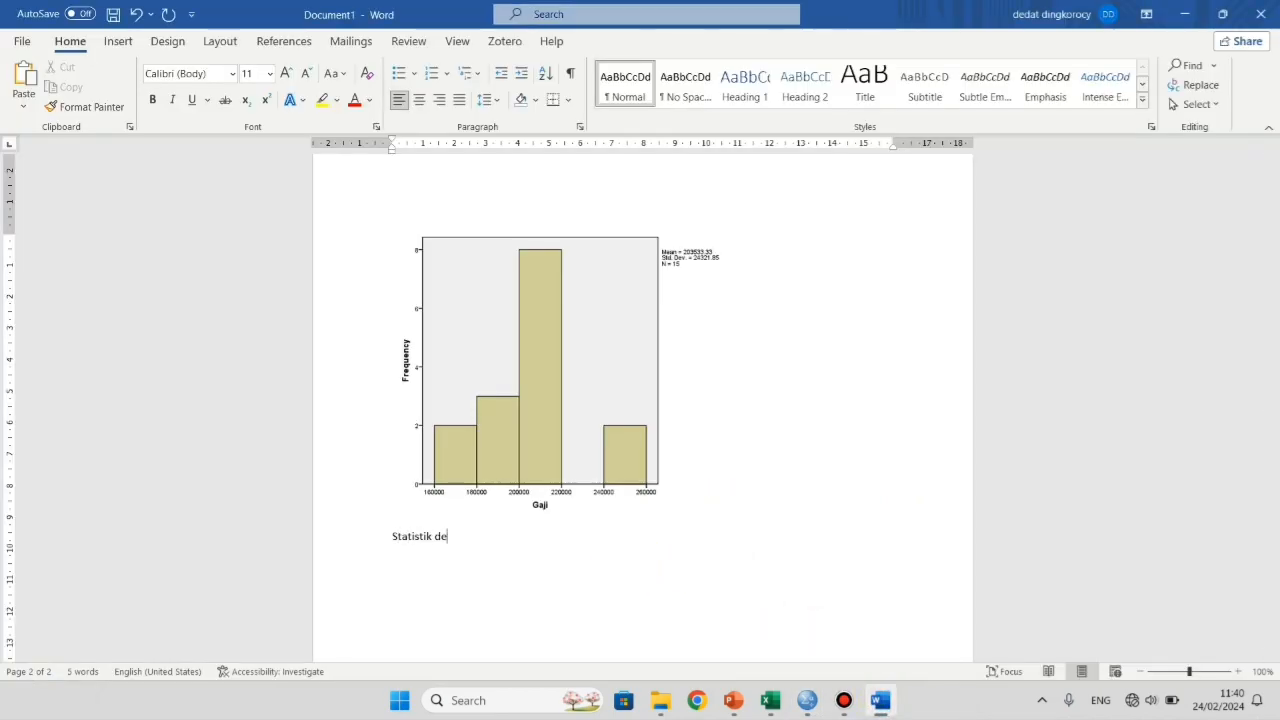
type("skriptif")
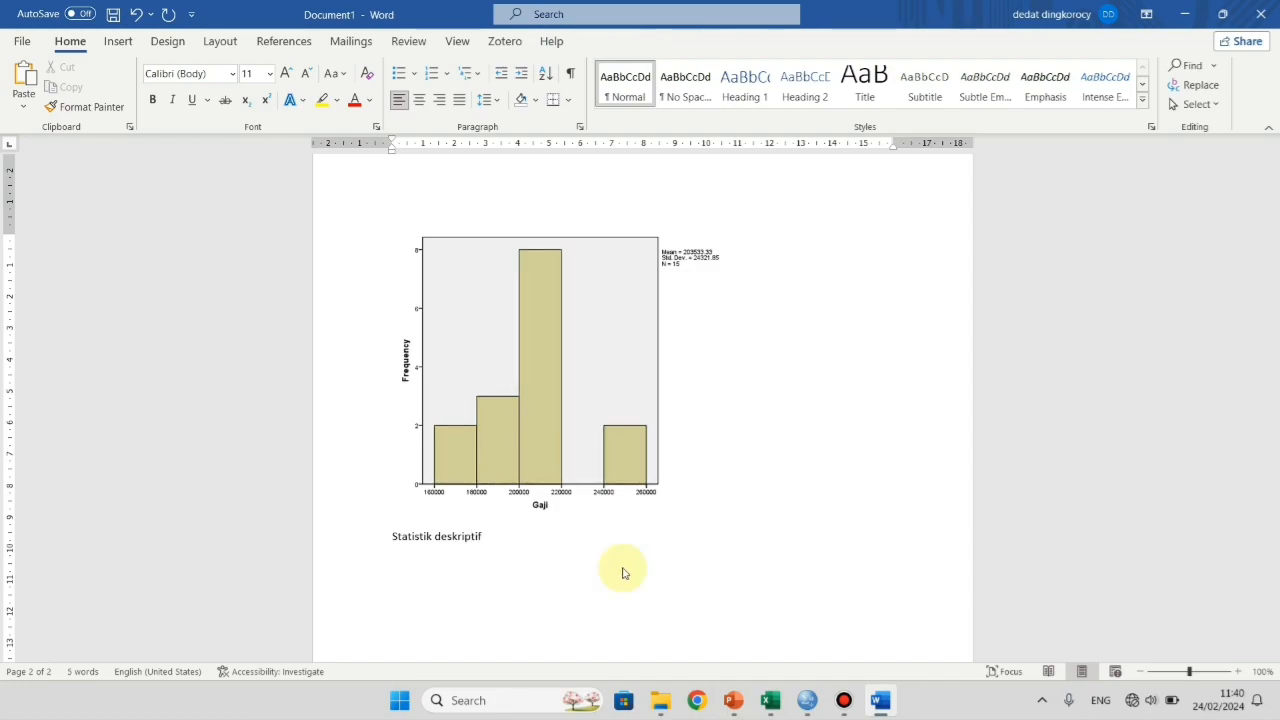
key("Return")
key("ctrl+v")
scroll(672, 476, "down", 2)
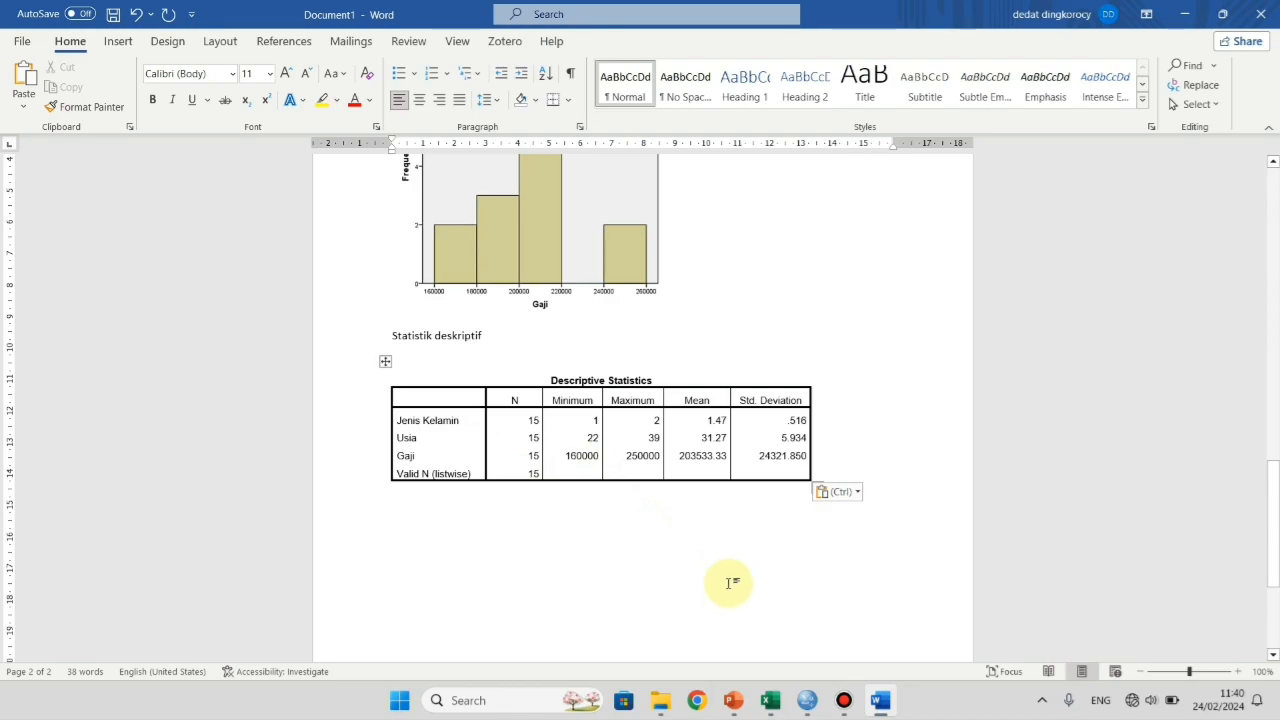
Return to the Latihan 1.sav data in SPSS and run a Frequencies analysis with frequency tables for Jenis Kelamin, Usia and Gaji
mouse_move(808, 700)
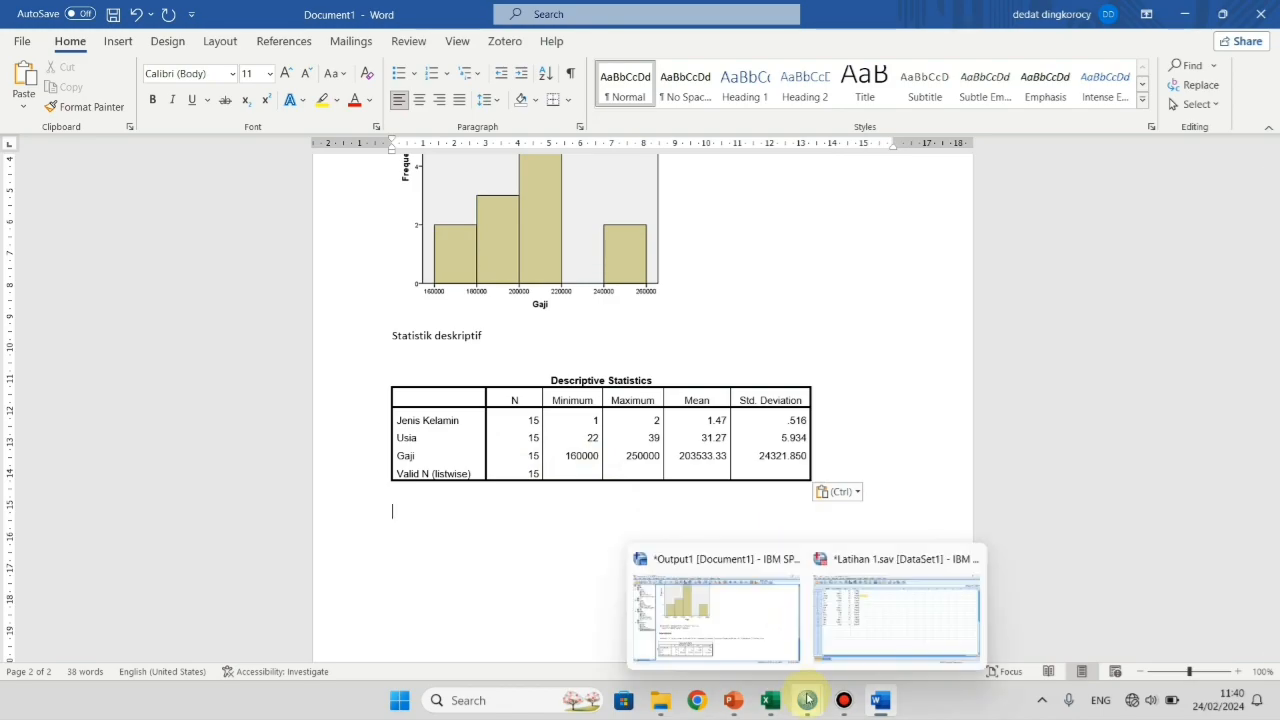
left_click(860, 608)
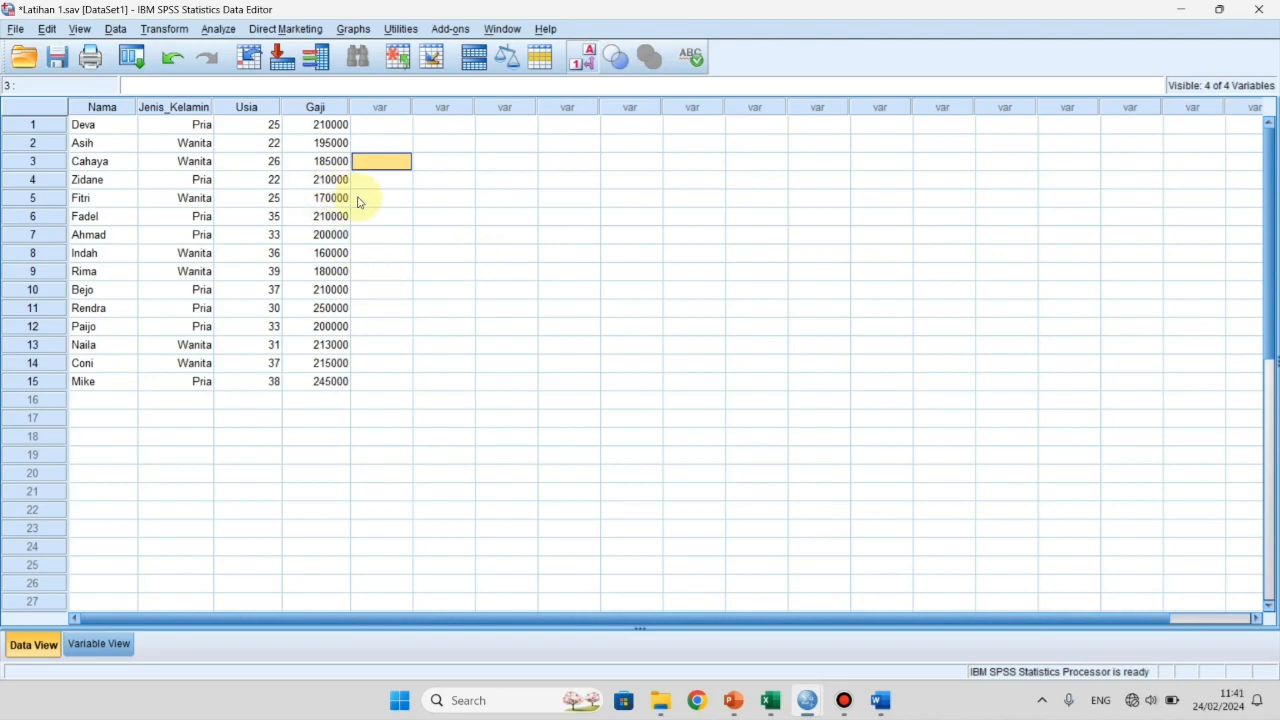
left_click(220, 30)
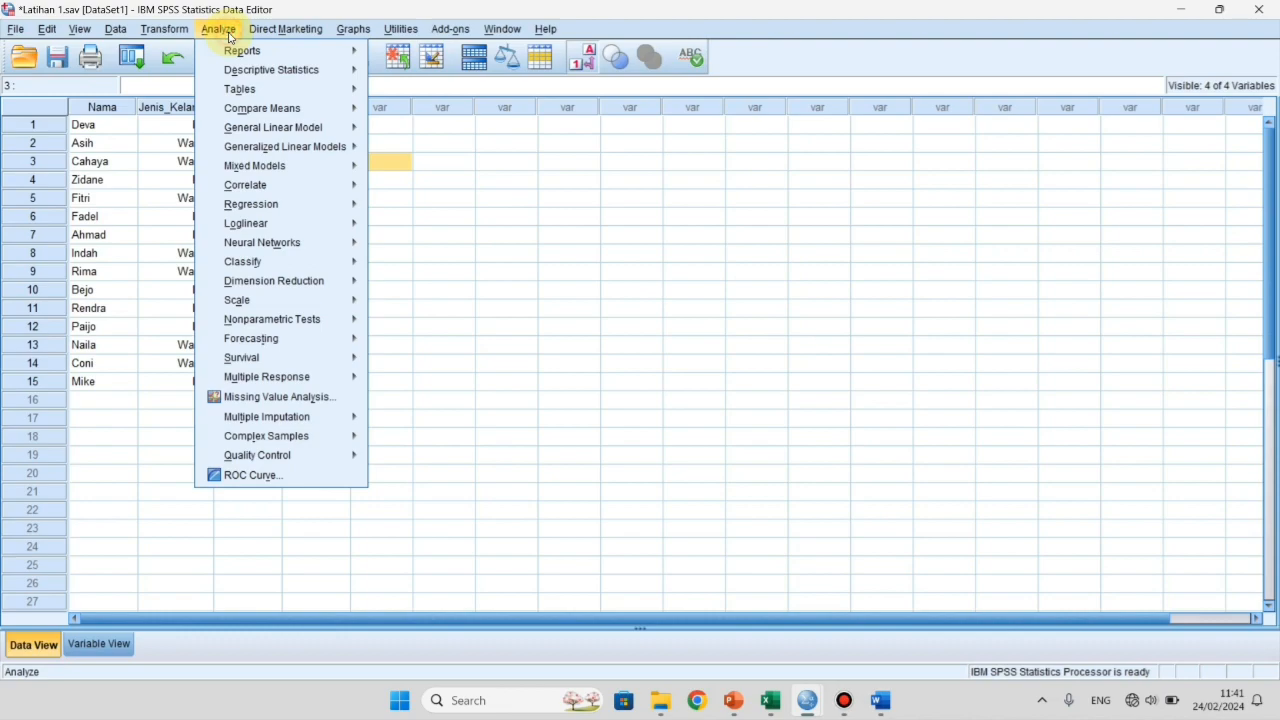
mouse_move(303, 80)
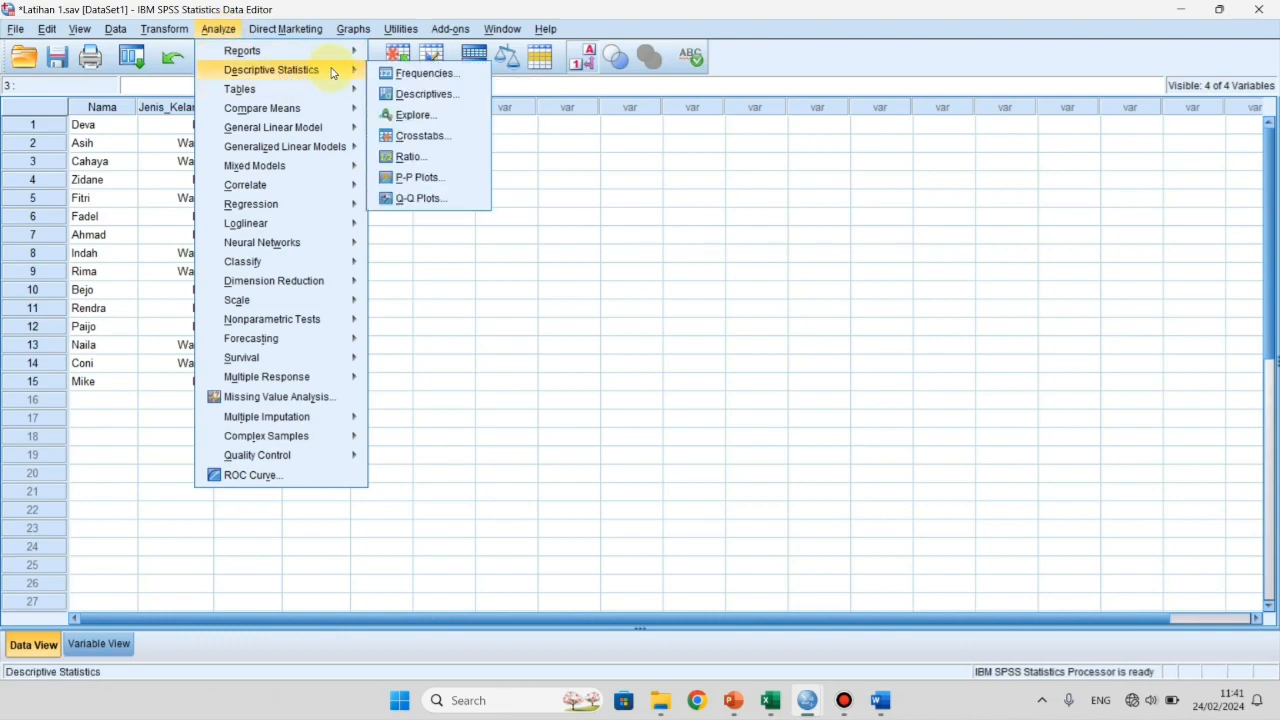
left_click(447, 79)
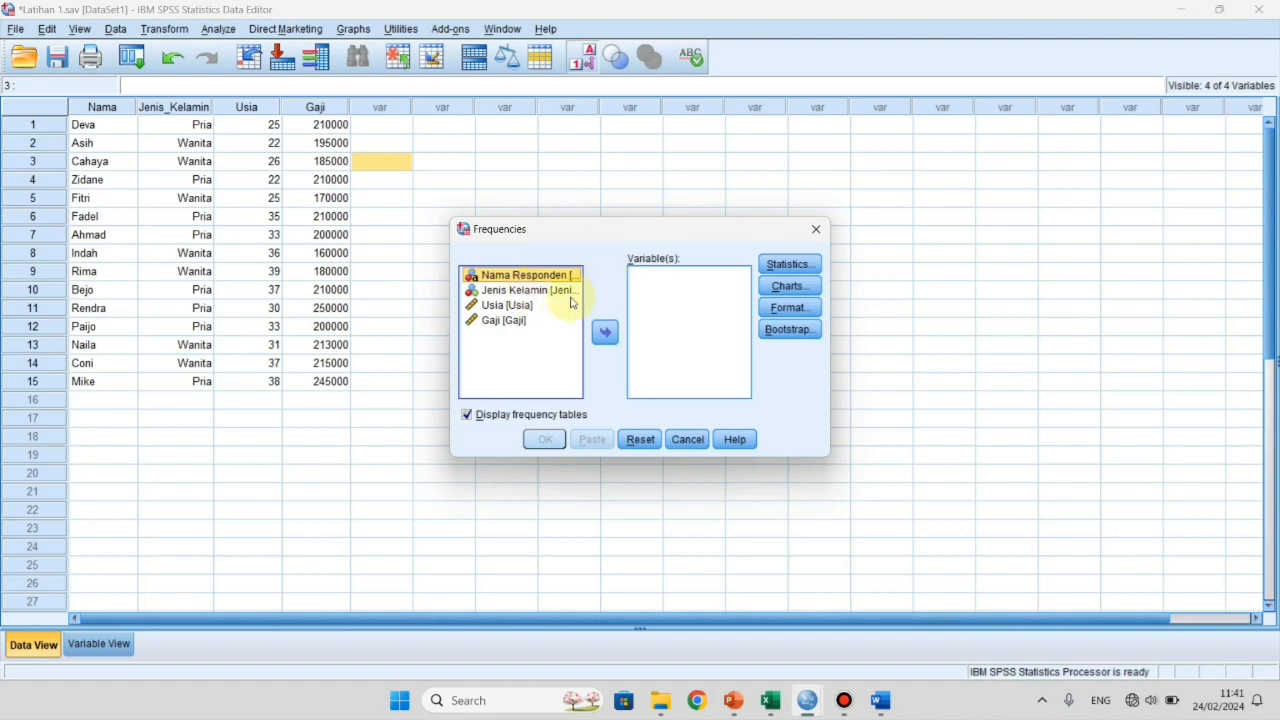
left_click(535, 290)
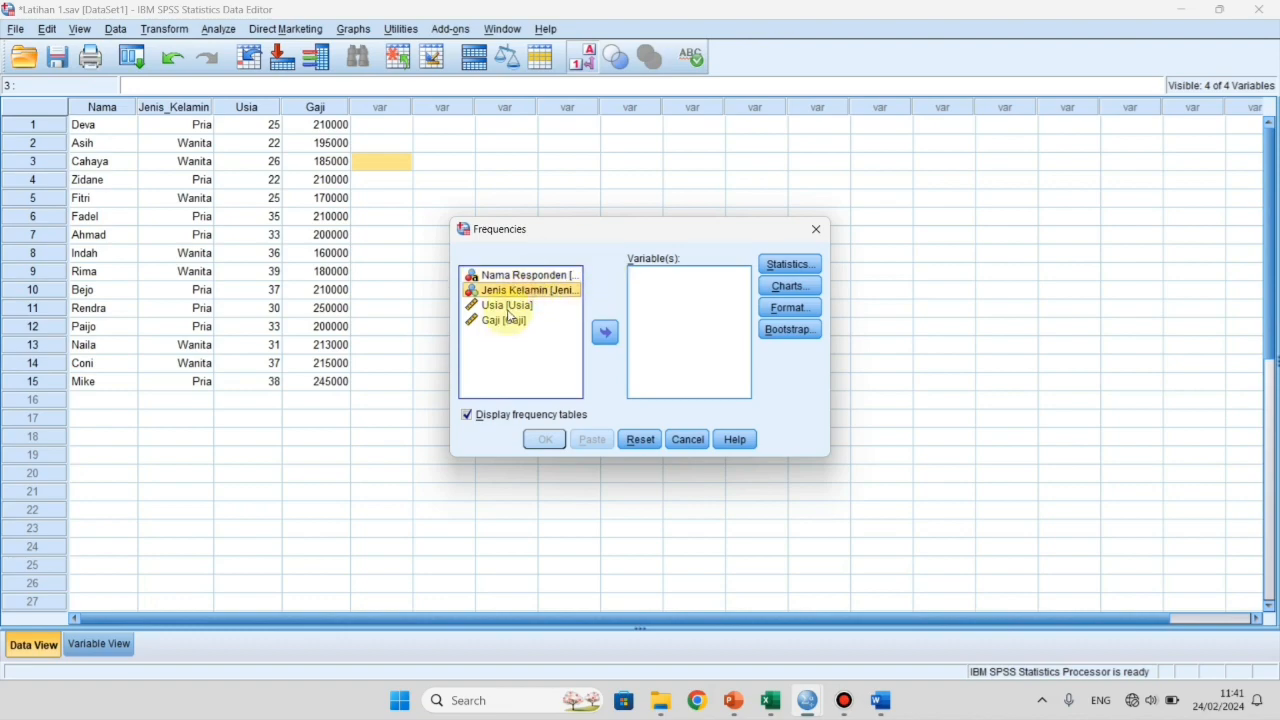
left_click(520, 307, "ctrl")
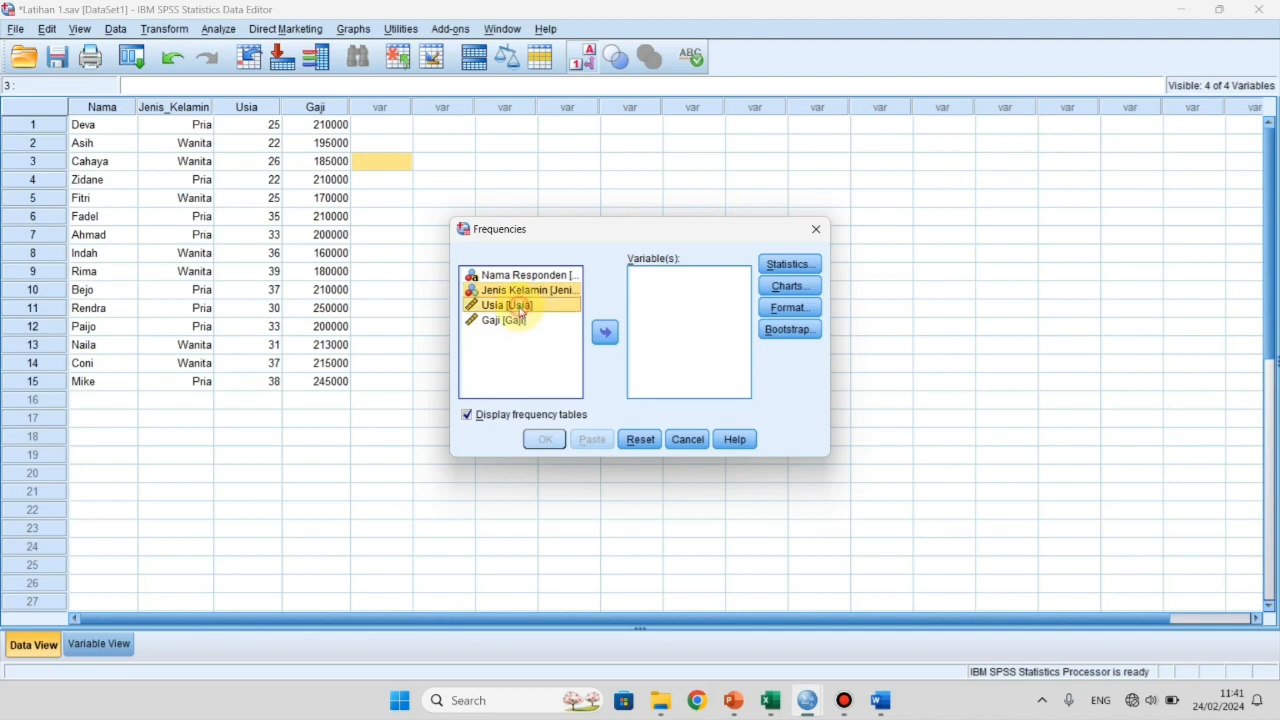
left_click(520, 321, "ctrl")
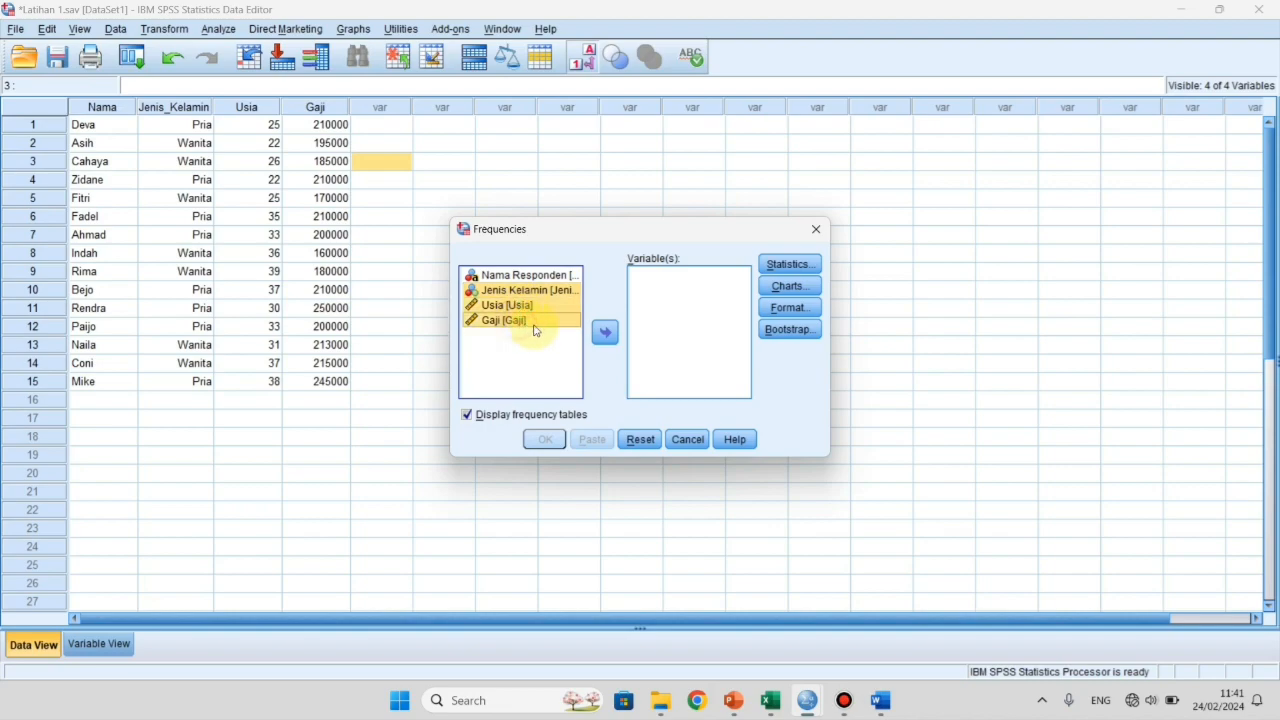
left_click(607, 334)
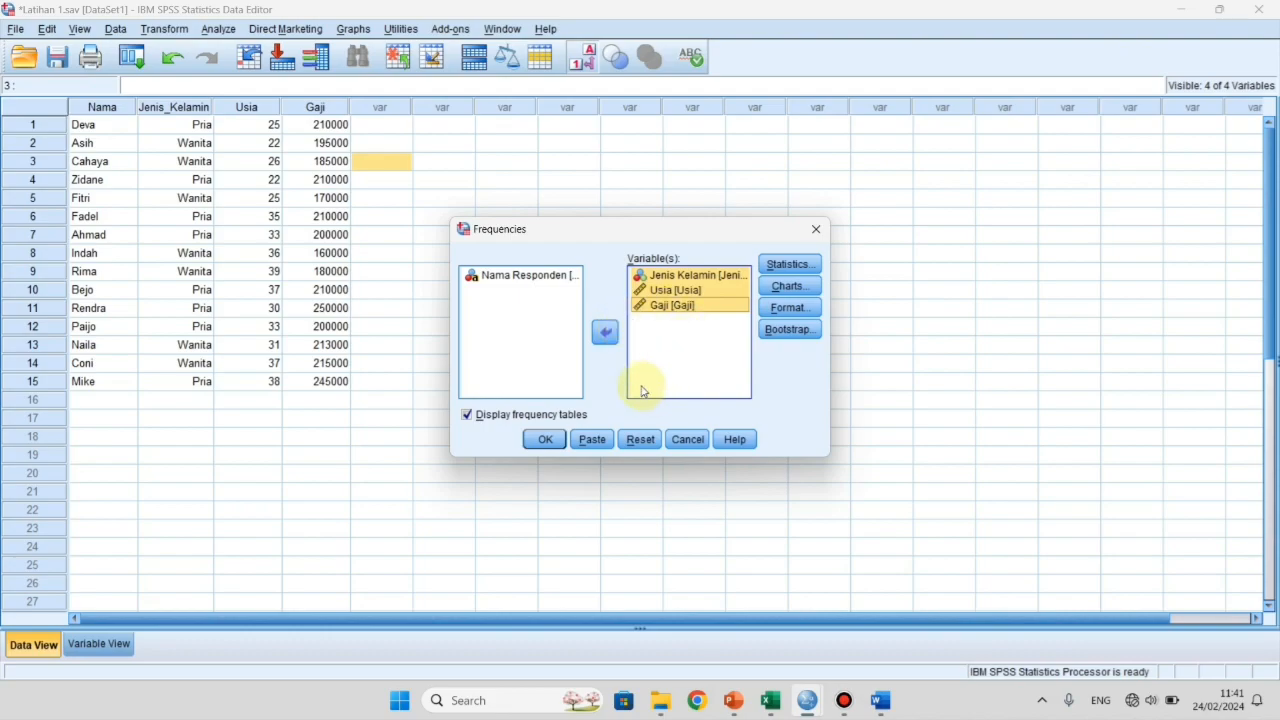
left_click(546, 440)
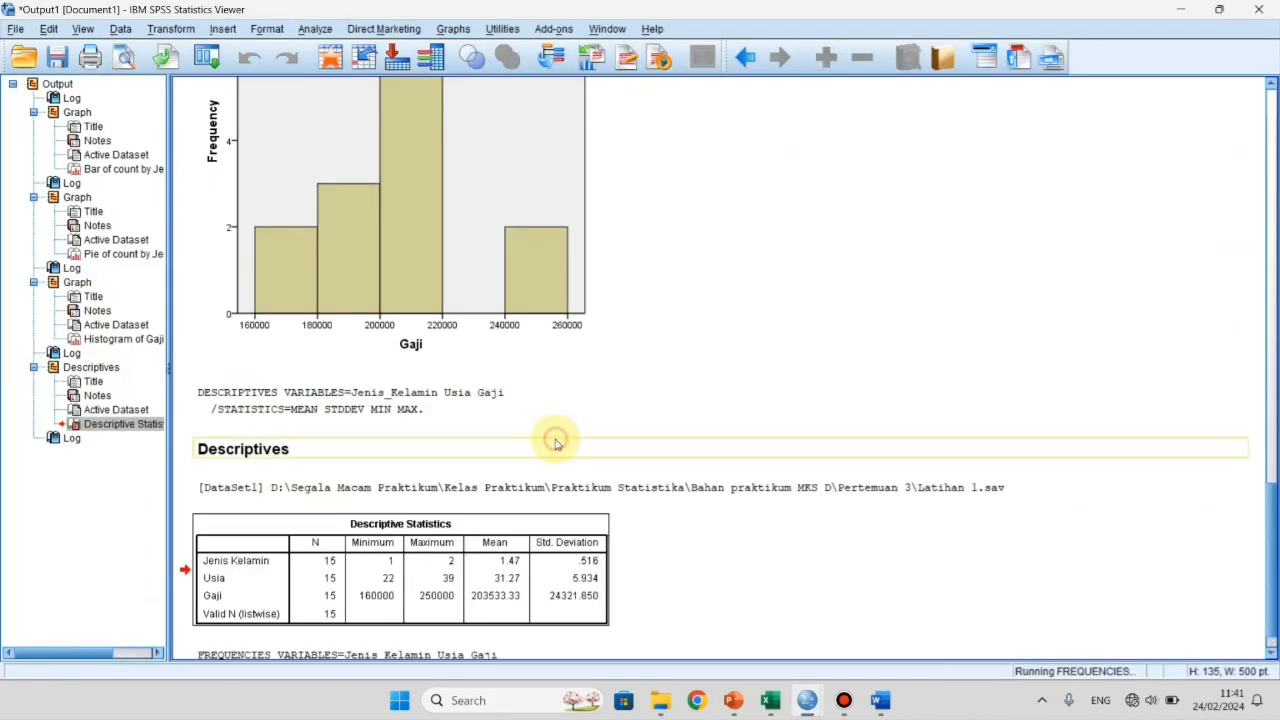
Look through the Frequencies output, examining the Jenis Kelamin, Usia and Gaji frequency tables
scroll(525, 403, "down", 6)
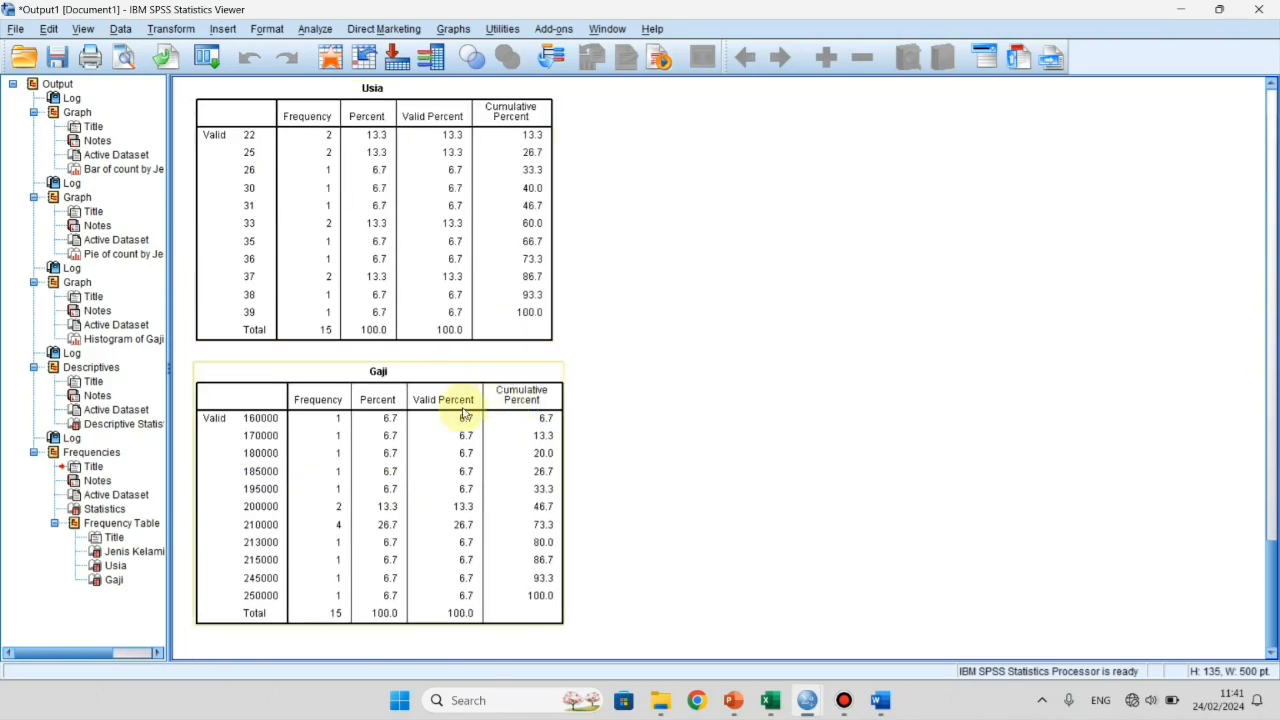
scroll(435, 410, "up", 6)
scroll(406, 254, "down", 3)
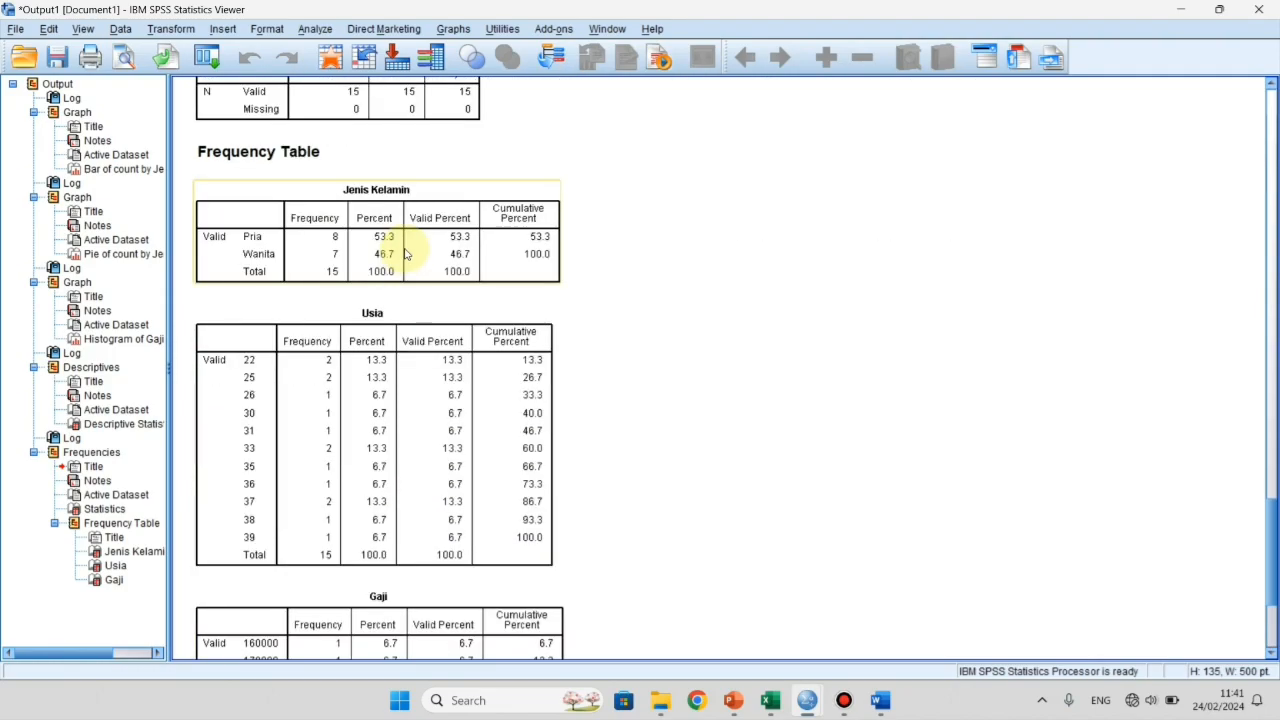
left_click(406, 245)
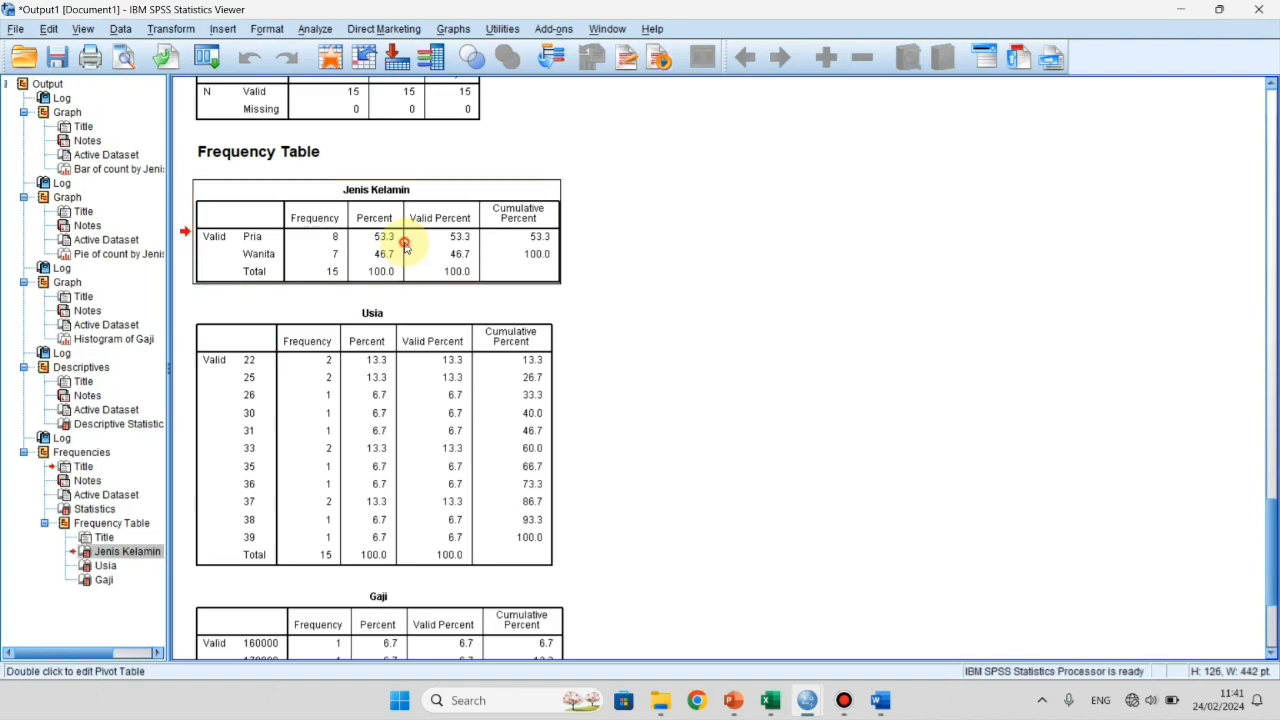
left_click(408, 371)
scroll(410, 365, "down", 3)
left_click(414, 417)
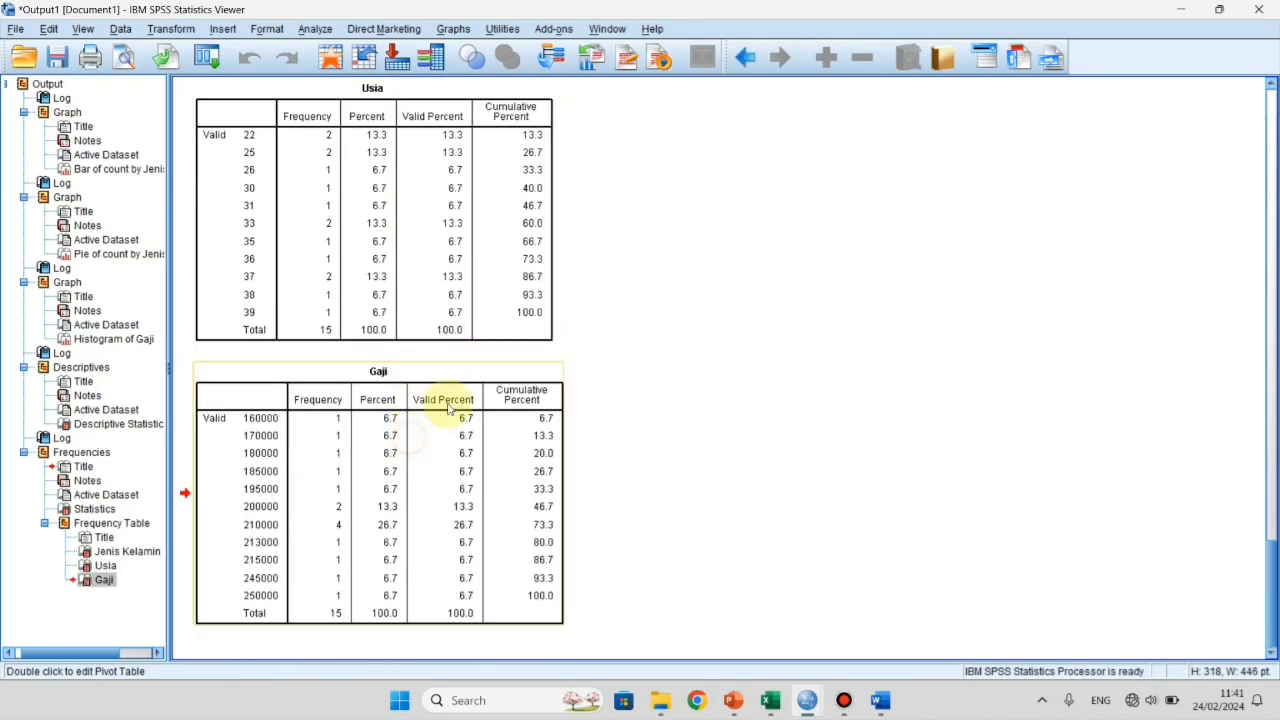
scroll(440, 400, "up", 5)
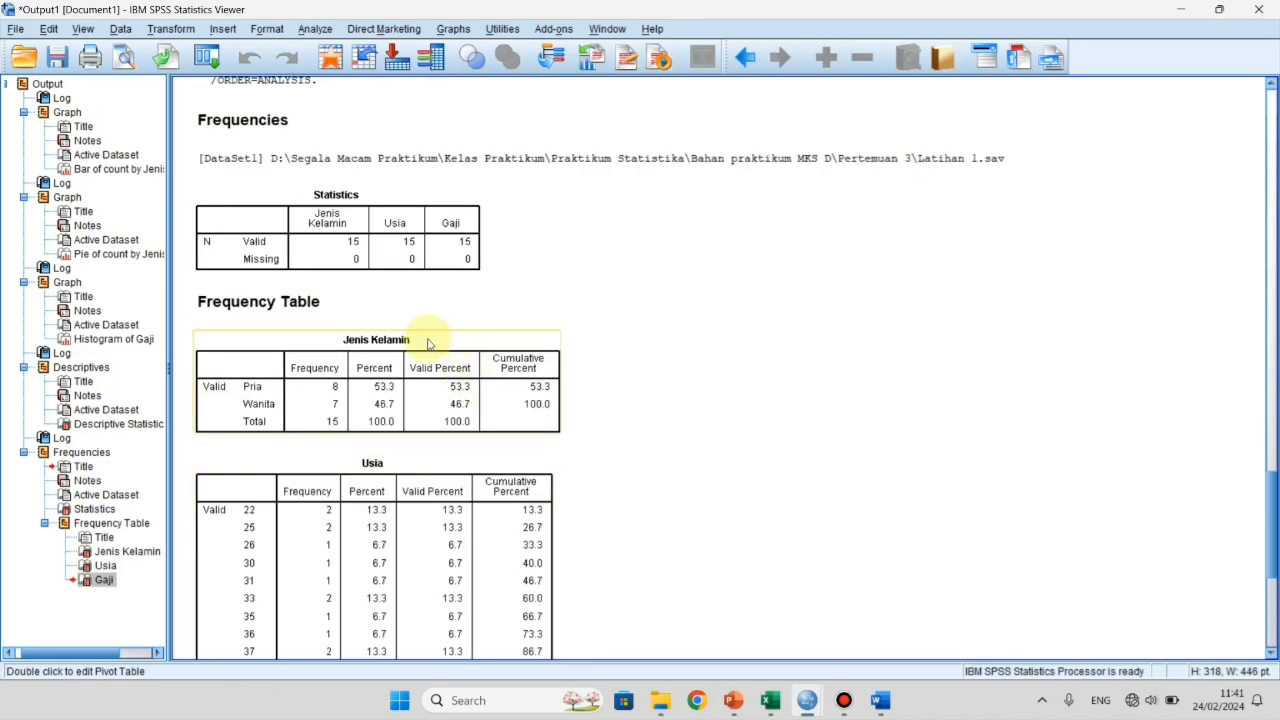
Examine the valid and missing counts in the Statistics table against the Excel source data, and the percentages in the Jenis Kelamin table
left_click(366, 240)
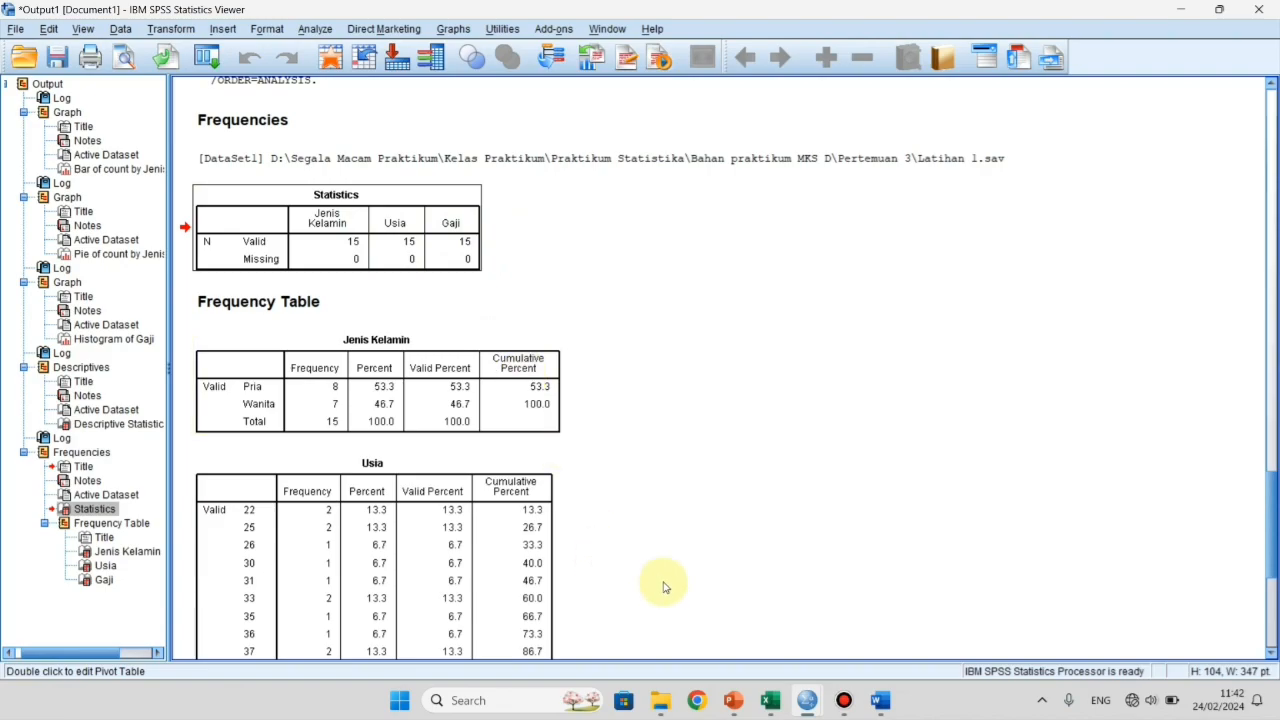
left_click(770, 700)
left_click(154, 366)
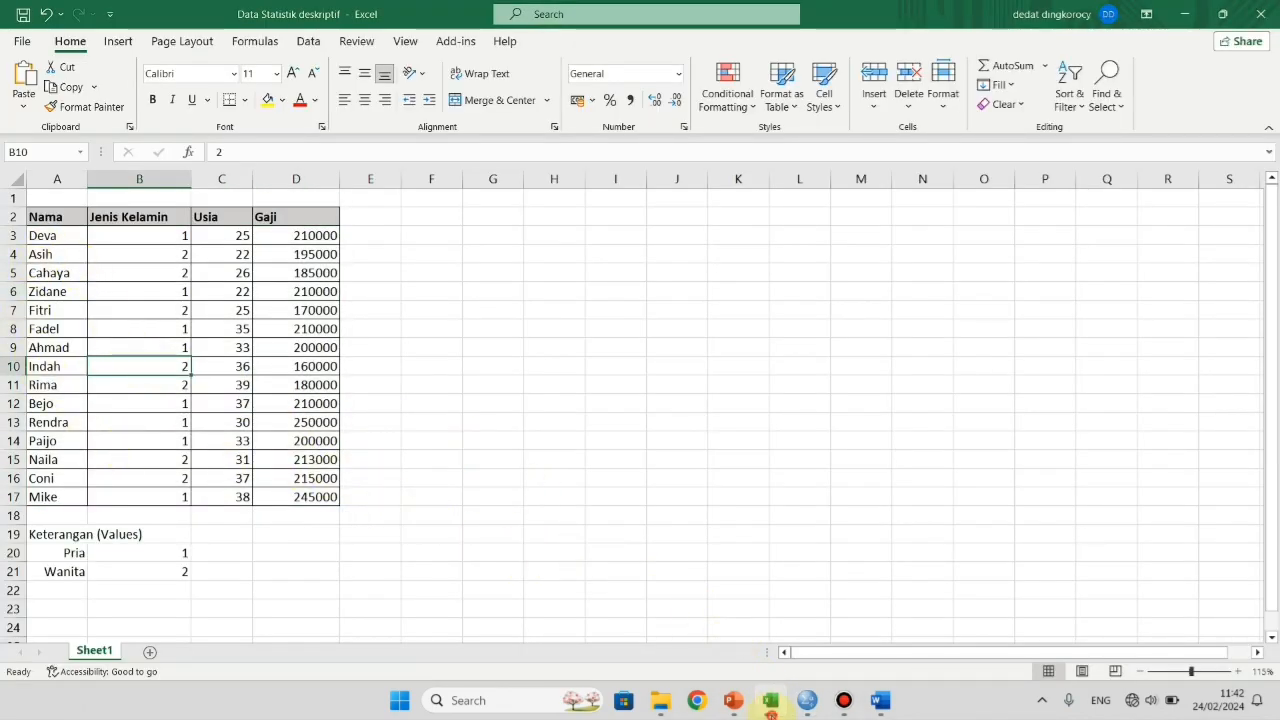
left_click(770, 705)
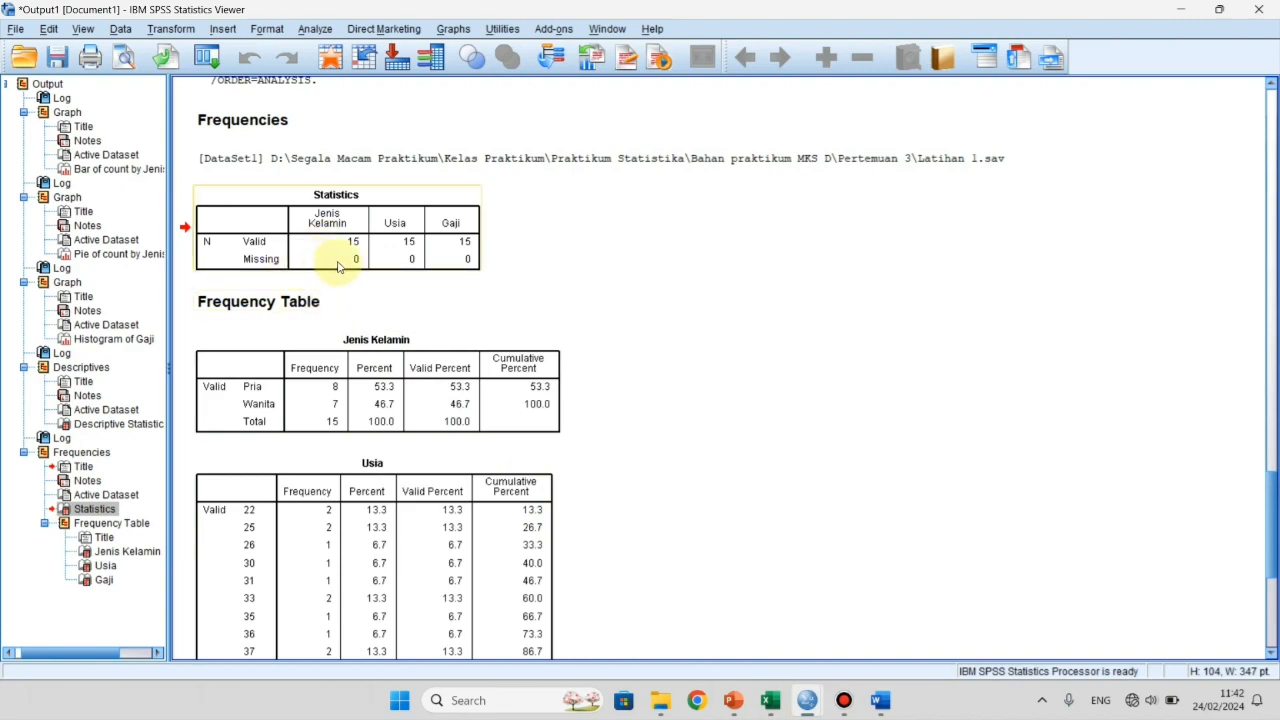
left_click(478, 260)
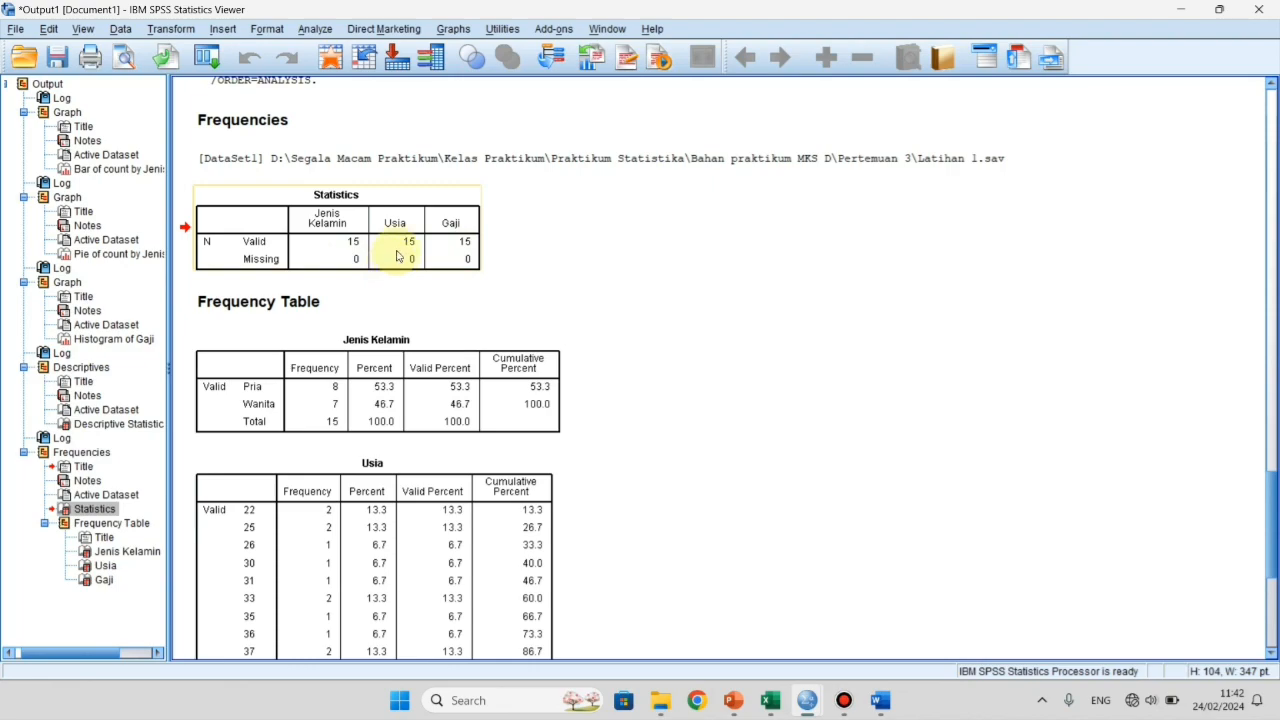
left_click(438, 268)
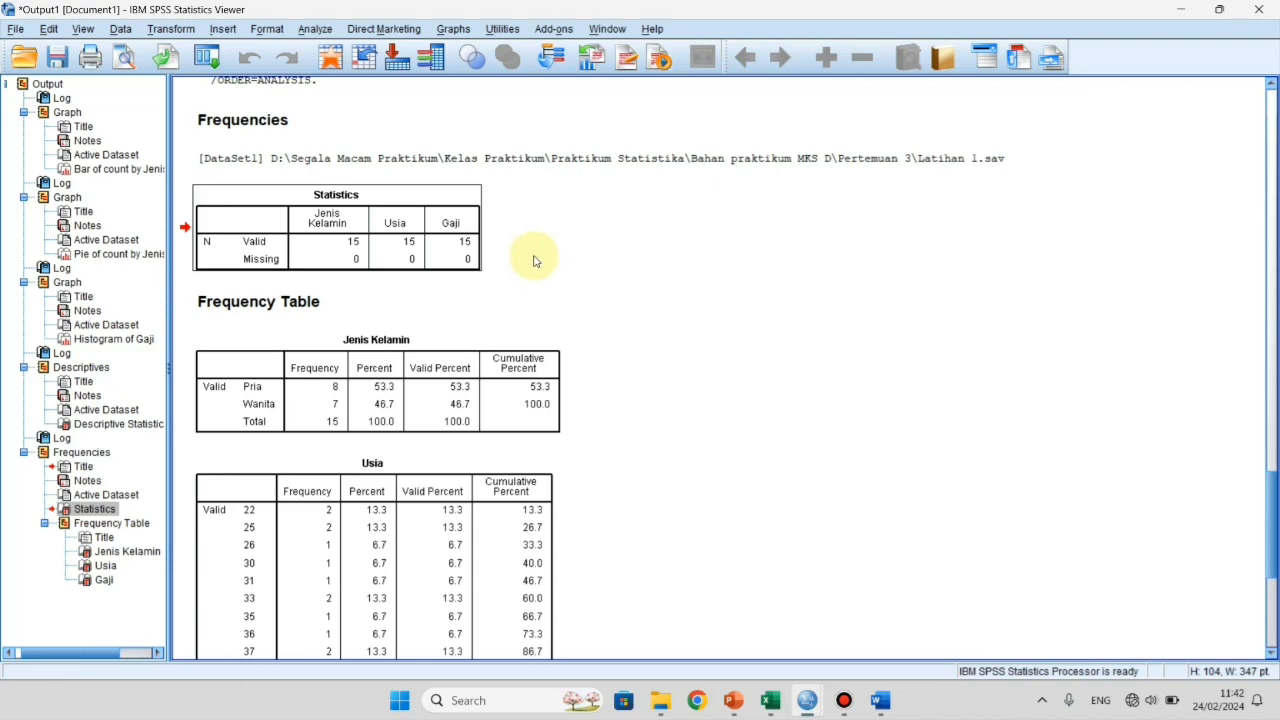
scroll(510, 296, "down", 1)
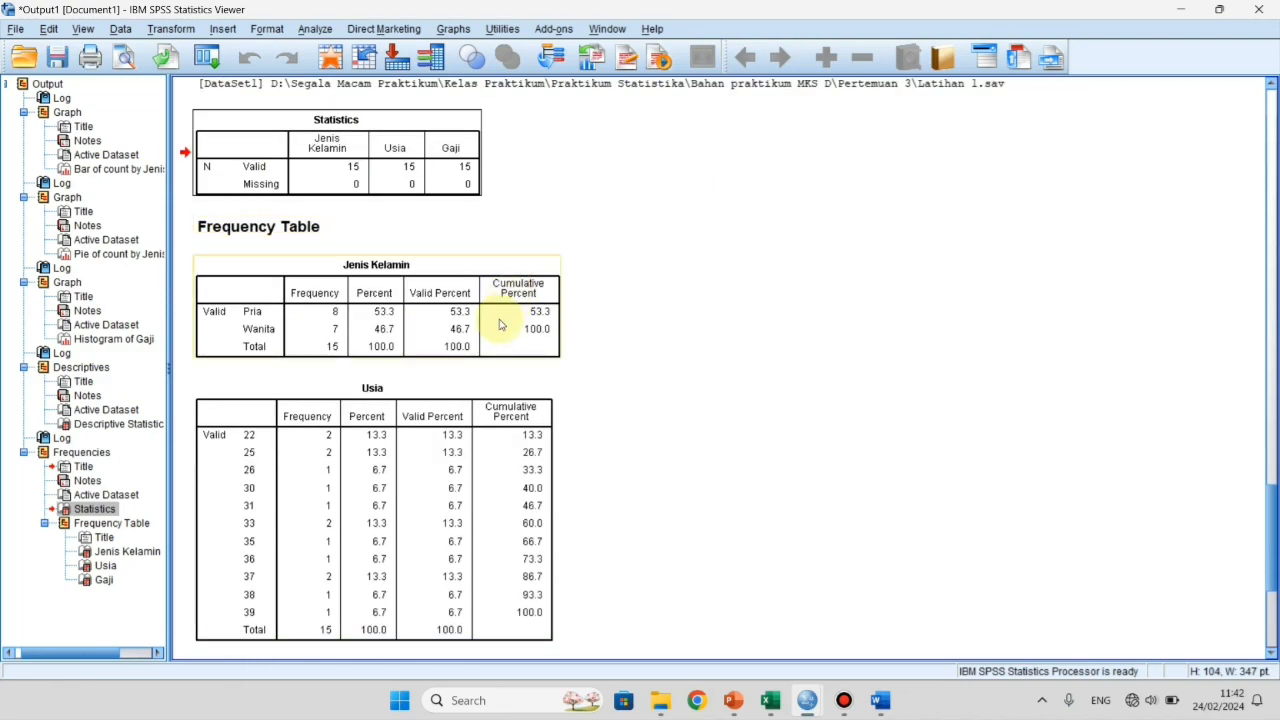
left_click(440, 318)
scroll(441, 318, "down", 1)
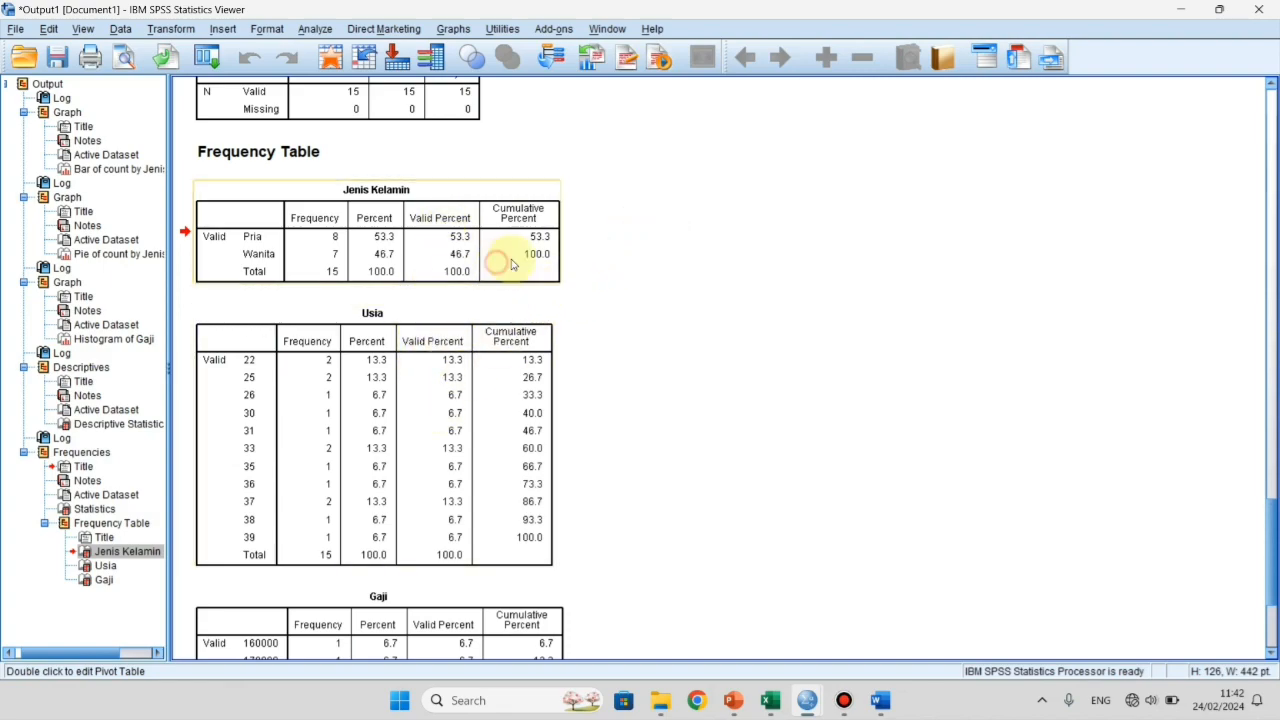
Select the Jenis Kelamin, Usia and Gaji frequency tables together in the SPSS output and copy them
left_click(637, 262)
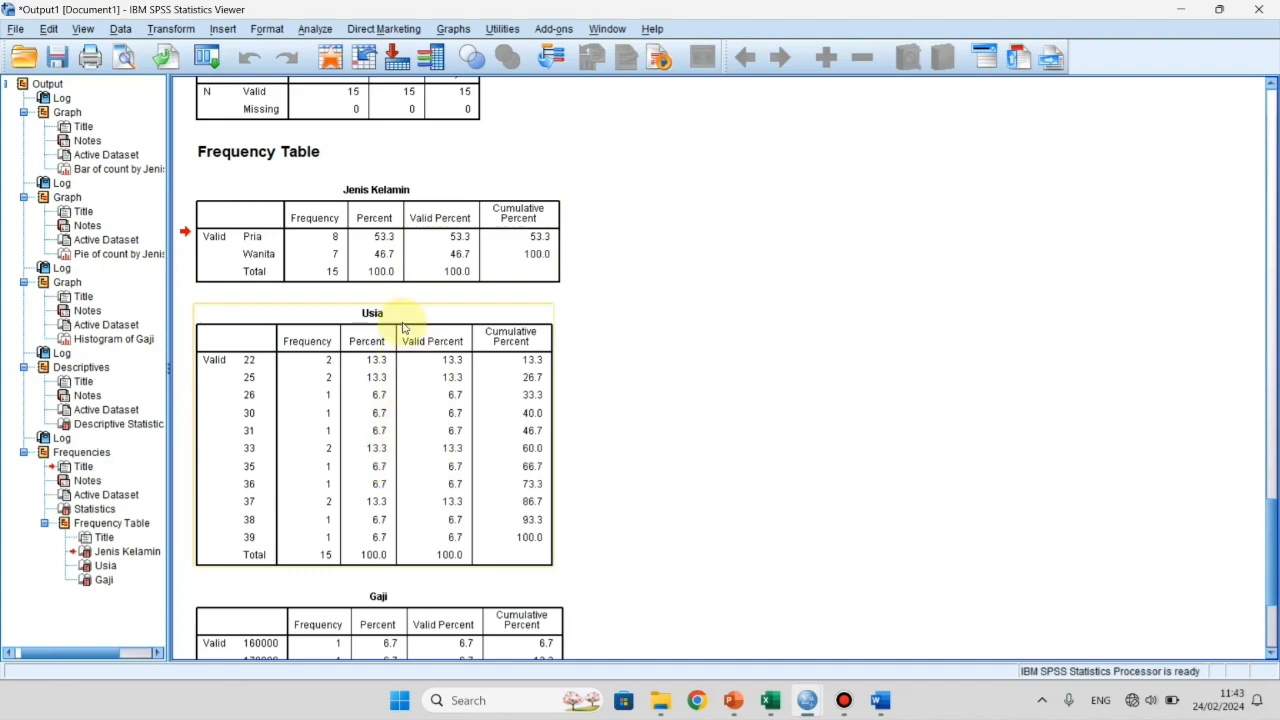
left_click(399, 218)
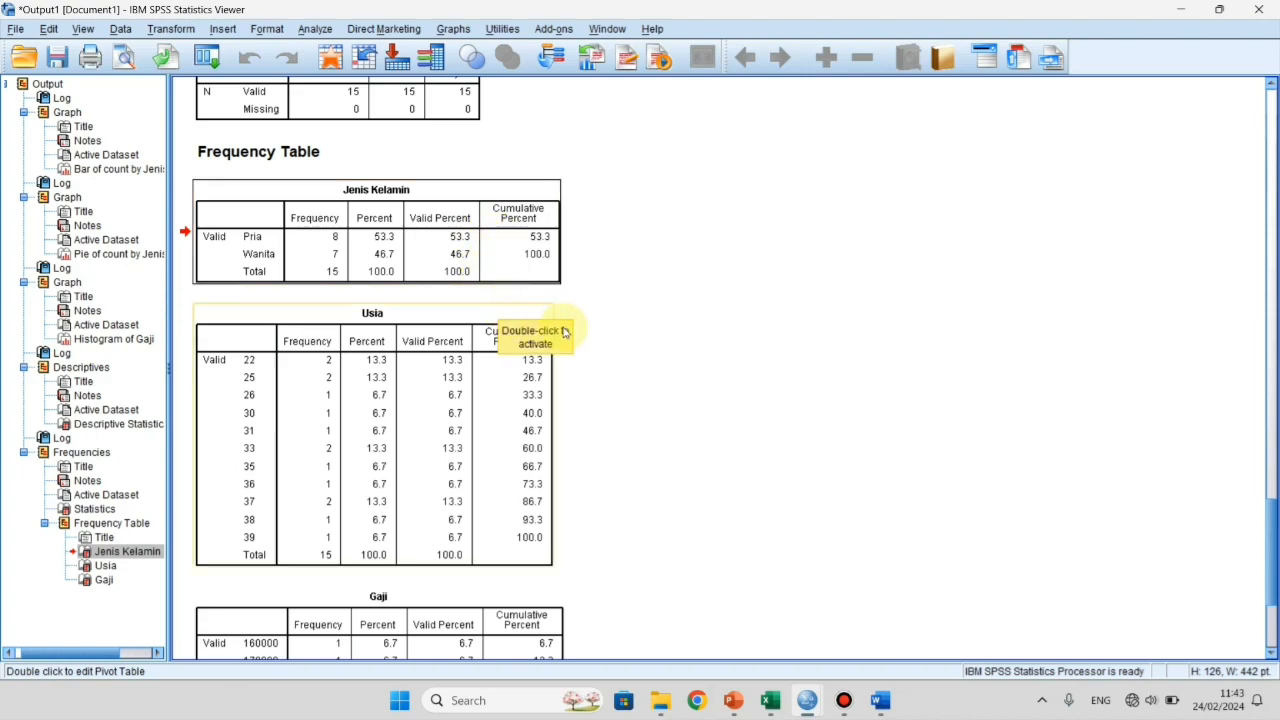
left_click(333, 341)
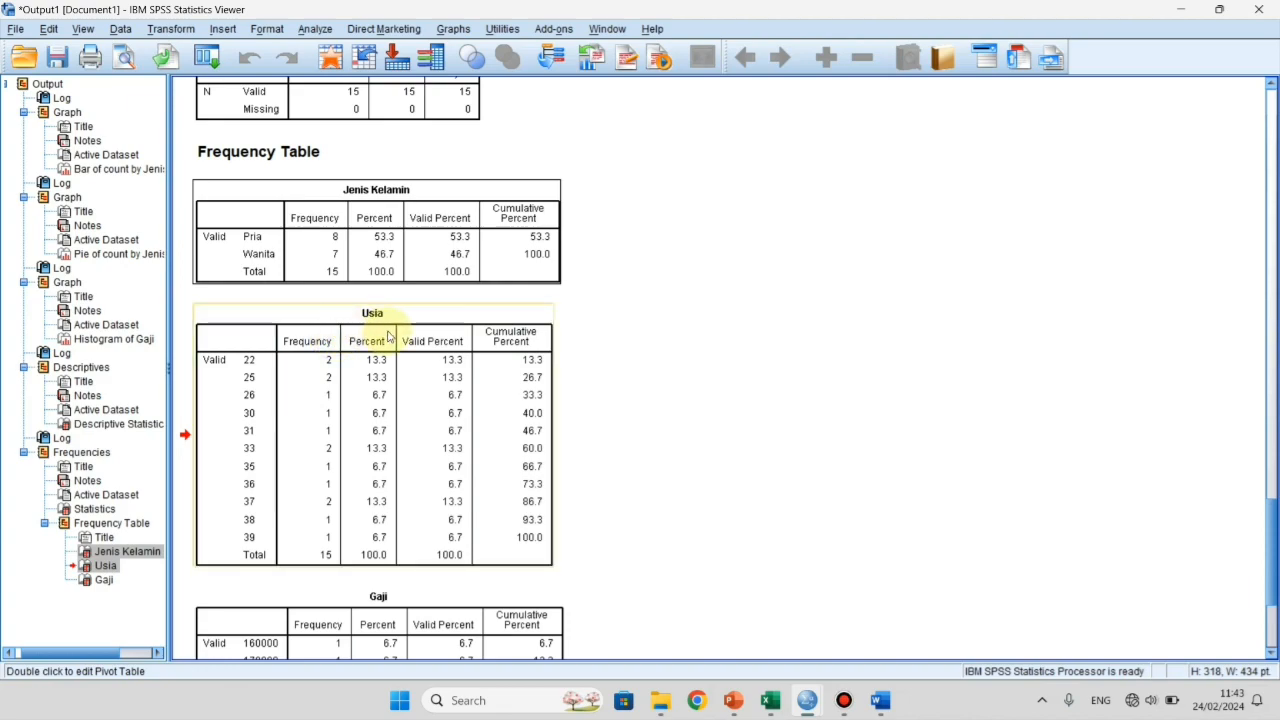
scroll(388, 336, "down", 3)
scroll(391, 336, "down", 2)
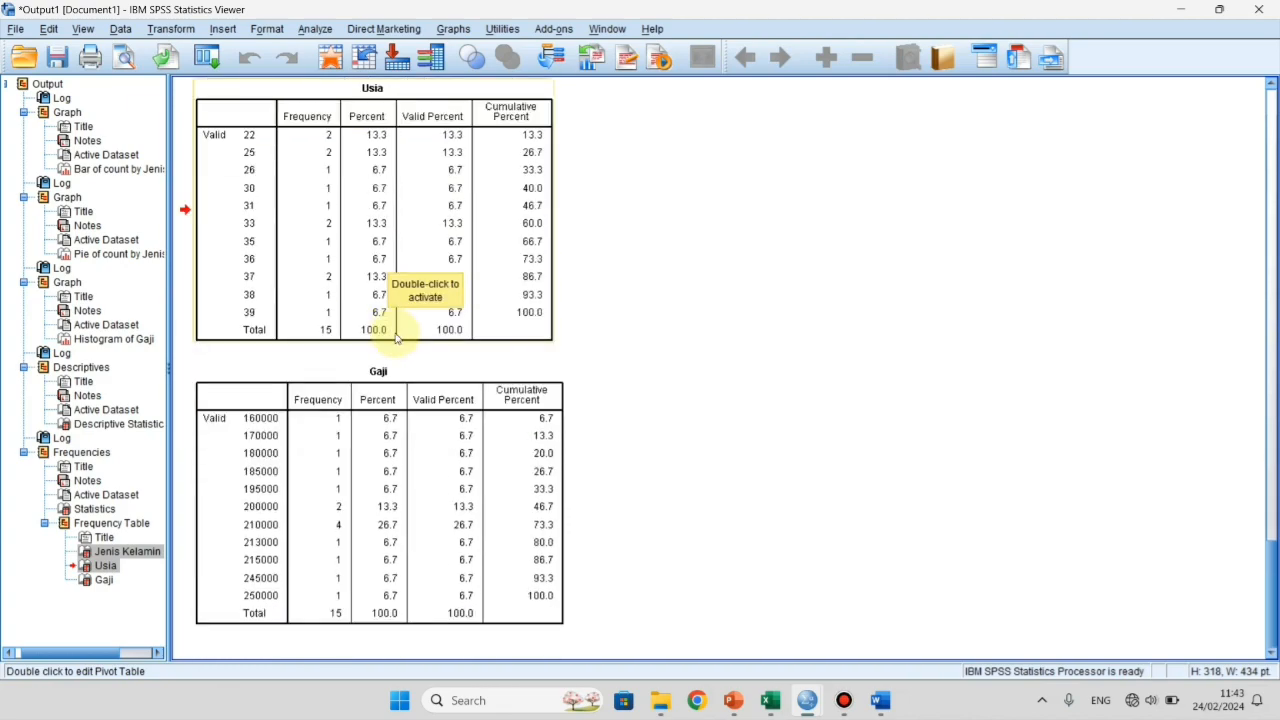
left_click(333, 420)
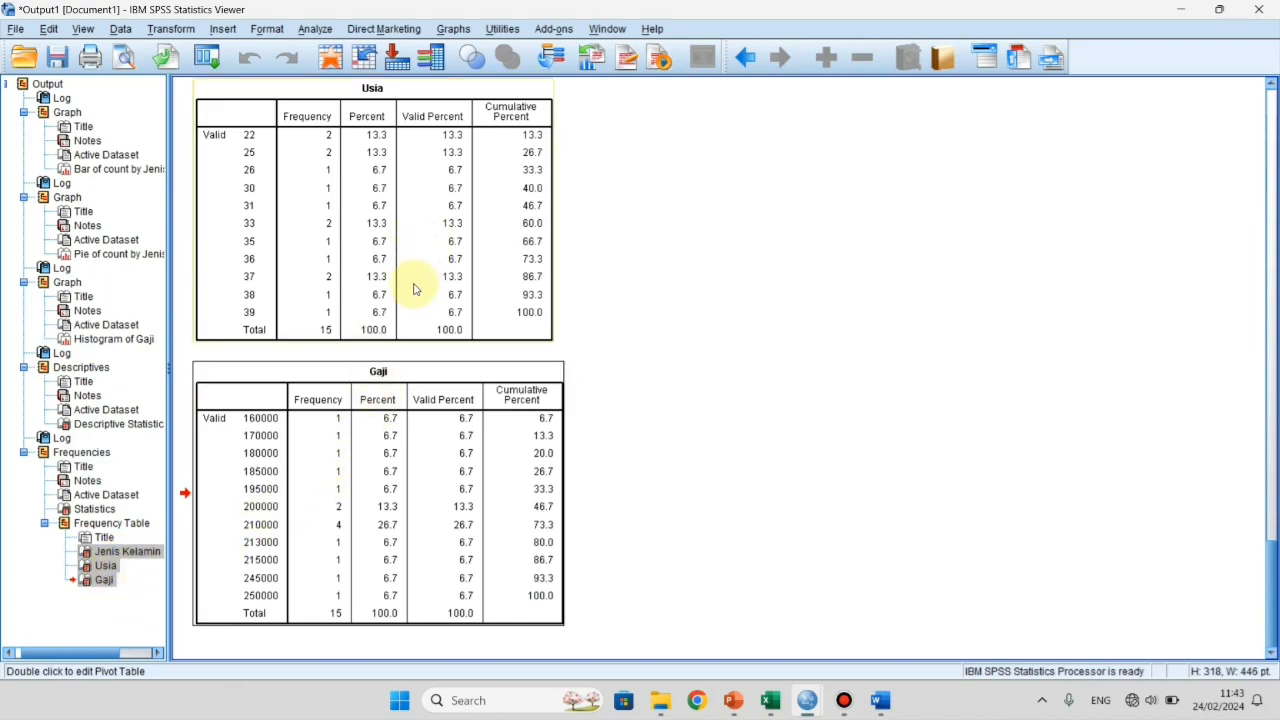
right_click(380, 178)
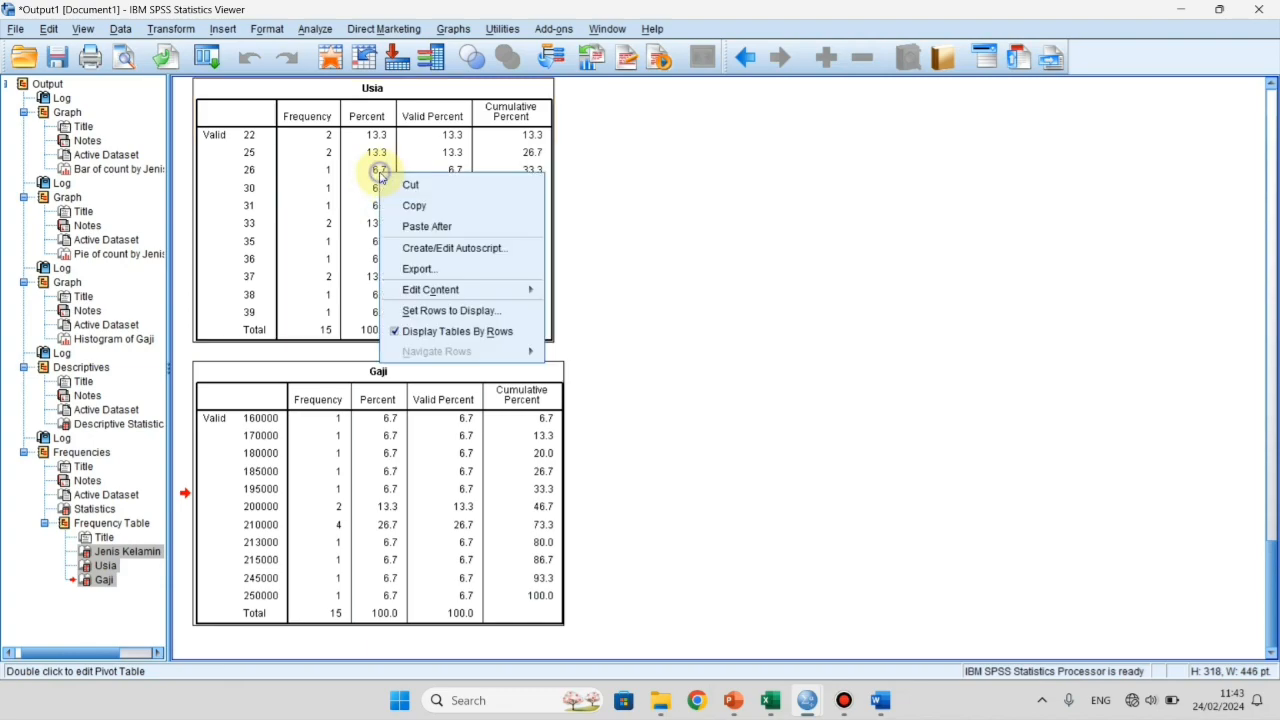
left_click(453, 207)
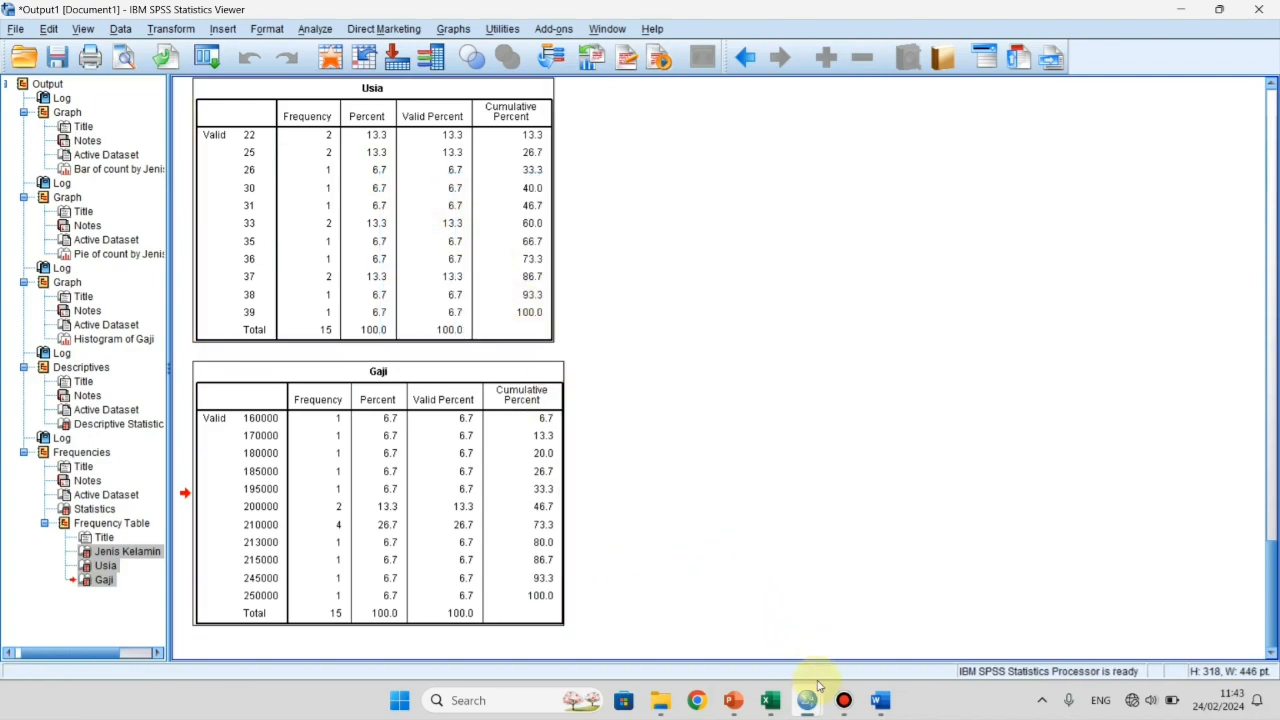
Switch to Word and paste the copied frequency tables under a "Frekuensi" heading entered below the Descriptive Statistics table
left_click(875, 628)
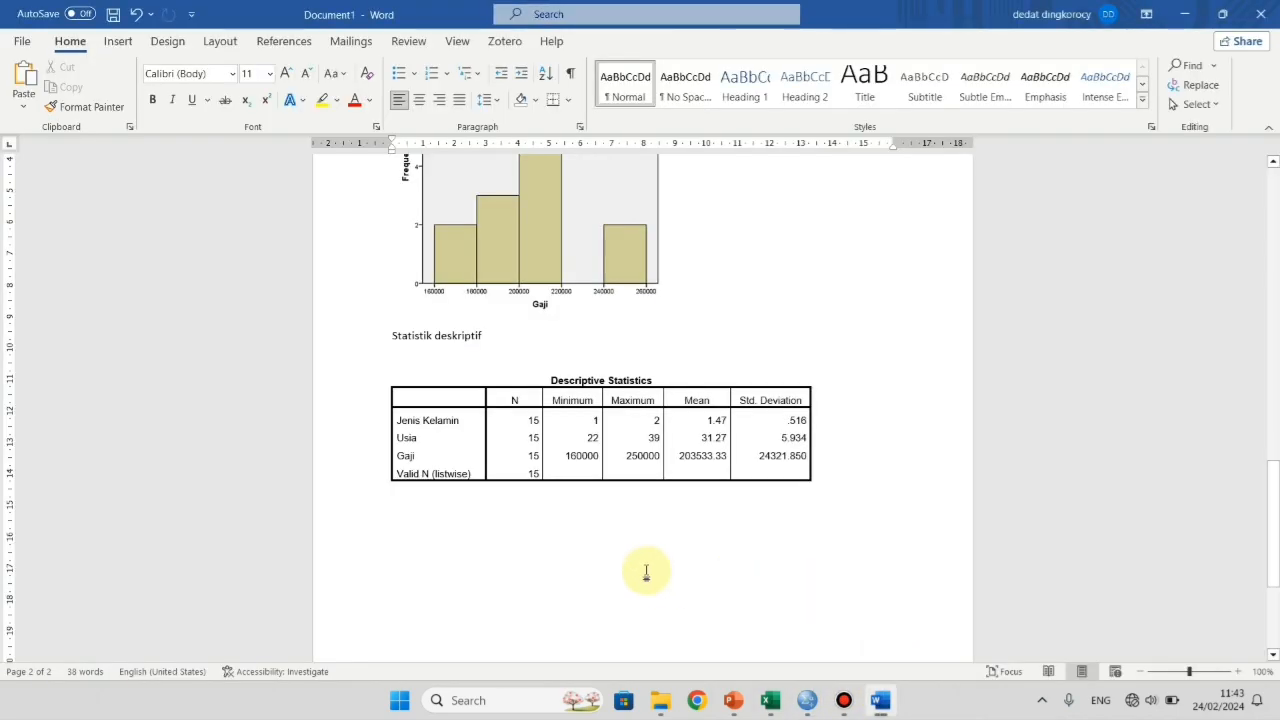
left_click(646, 572)
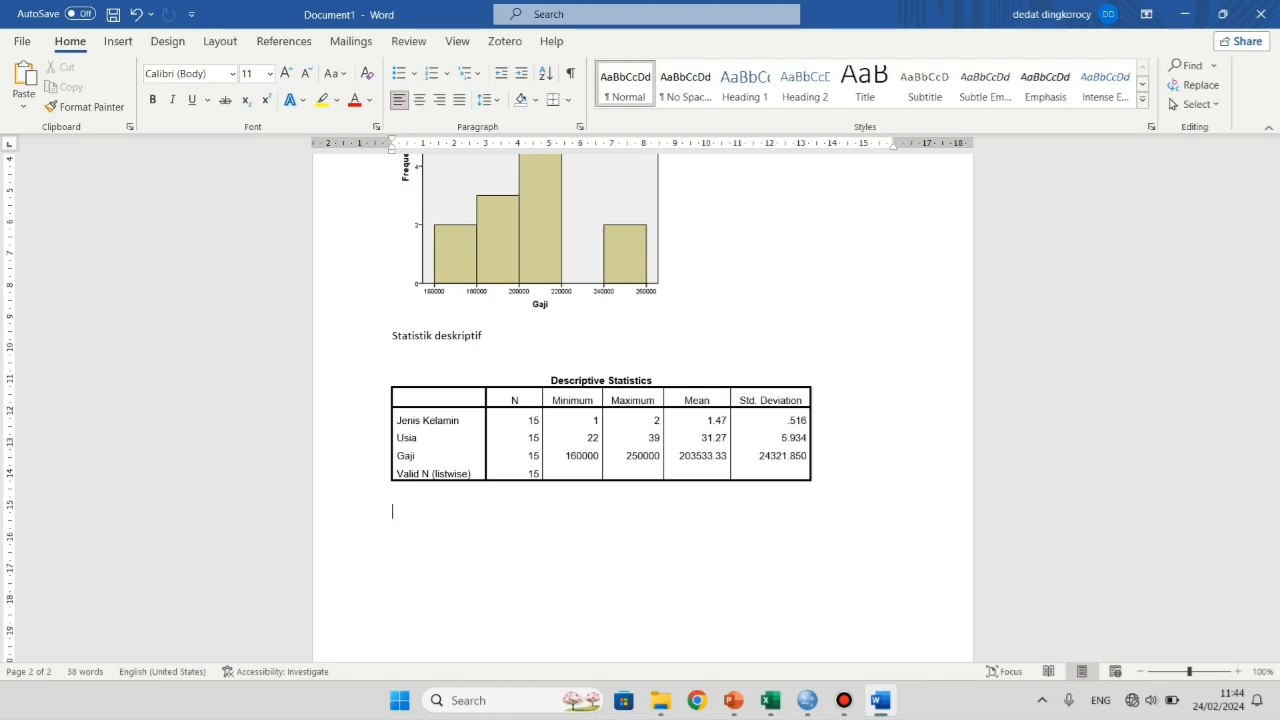
type("frekuensi")
key("Return")
key("ctrl+v")
Look through the whole Word document, examining the pasted charts, the Descriptive Statistics table and the frequency tables
scroll(650, 472, "up", 15)
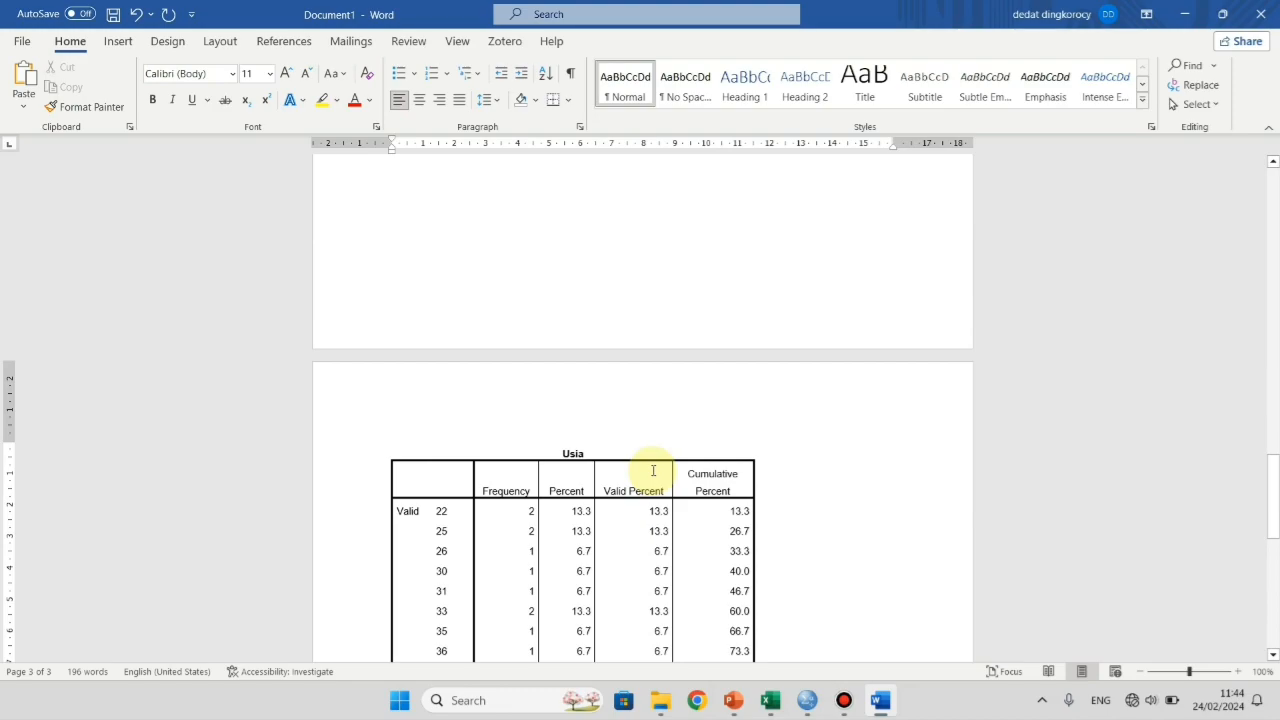
scroll(650, 455, "up", 15)
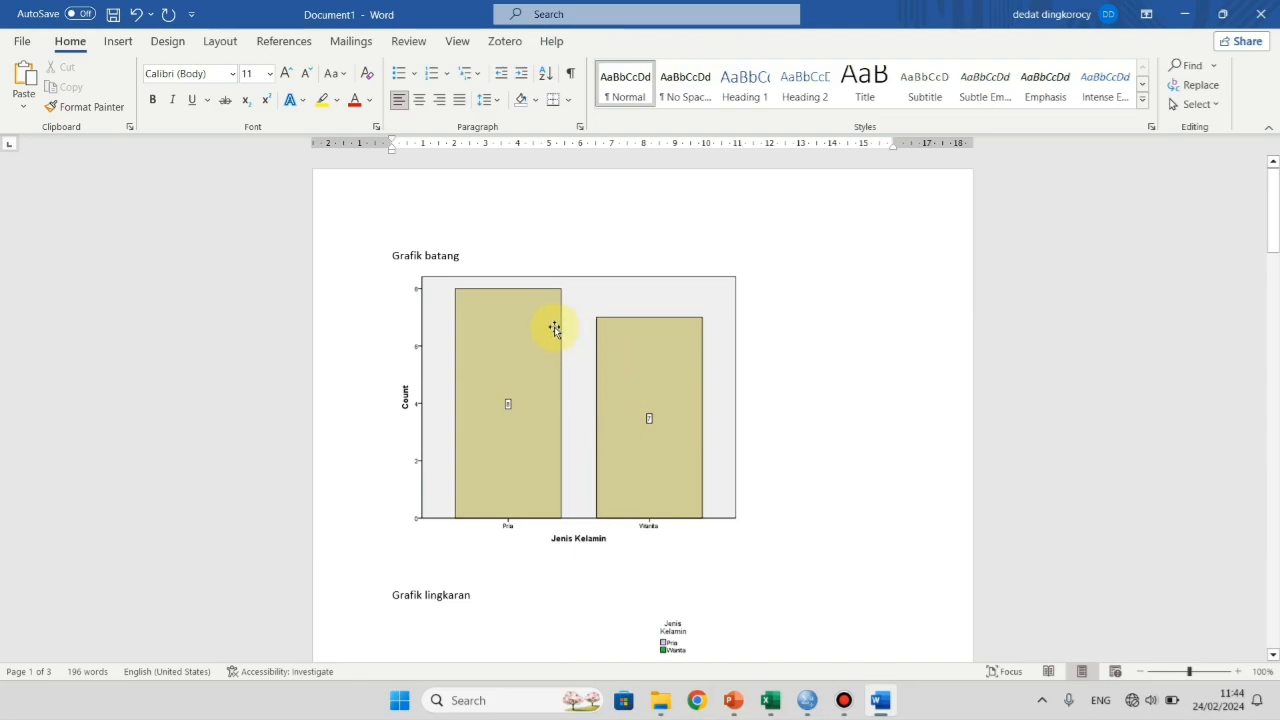
scroll(552, 335, "down", 2)
scroll(558, 330, "up", 2)
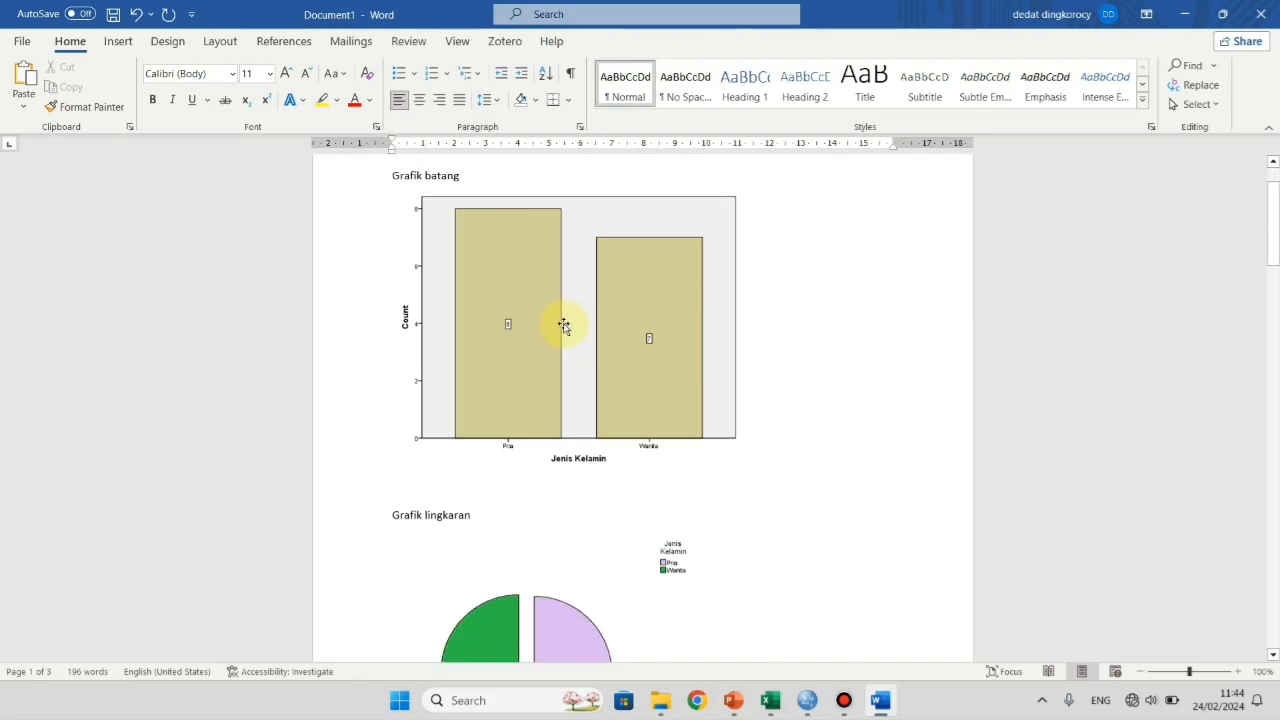
left_click(548, 401)
left_click(757, 450)
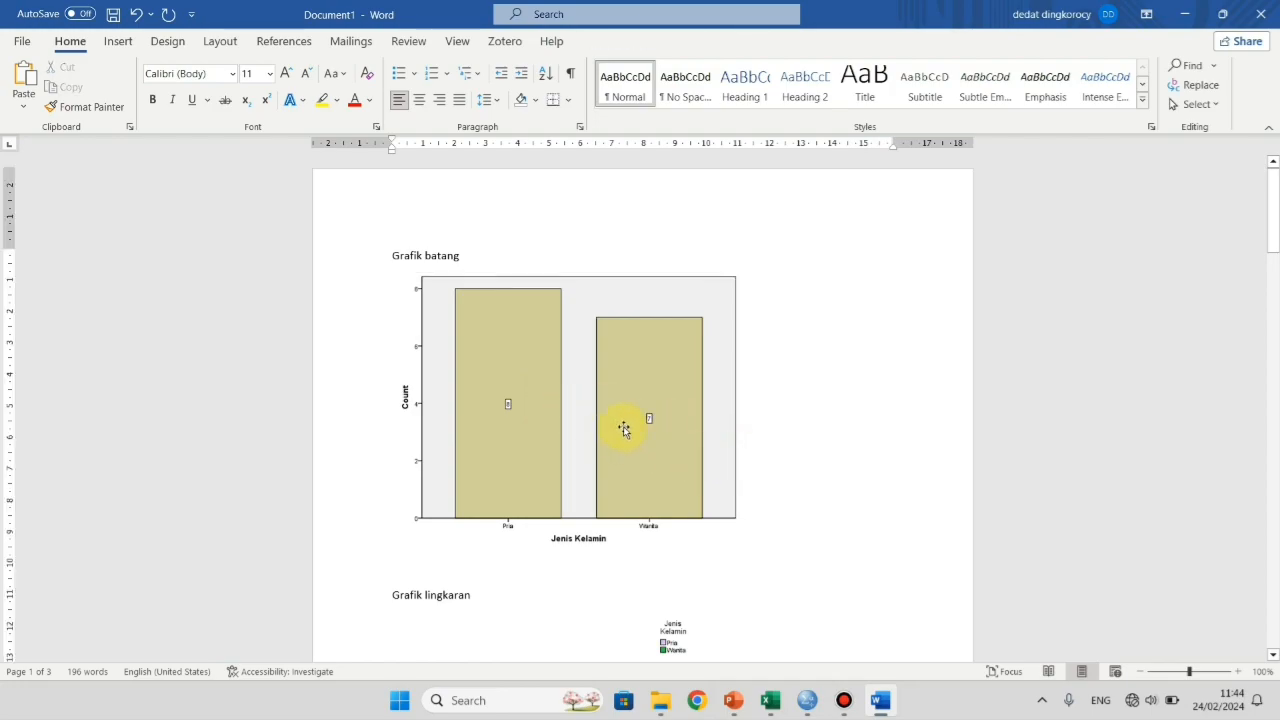
scroll(623, 428, "down", 2)
left_click(604, 488)
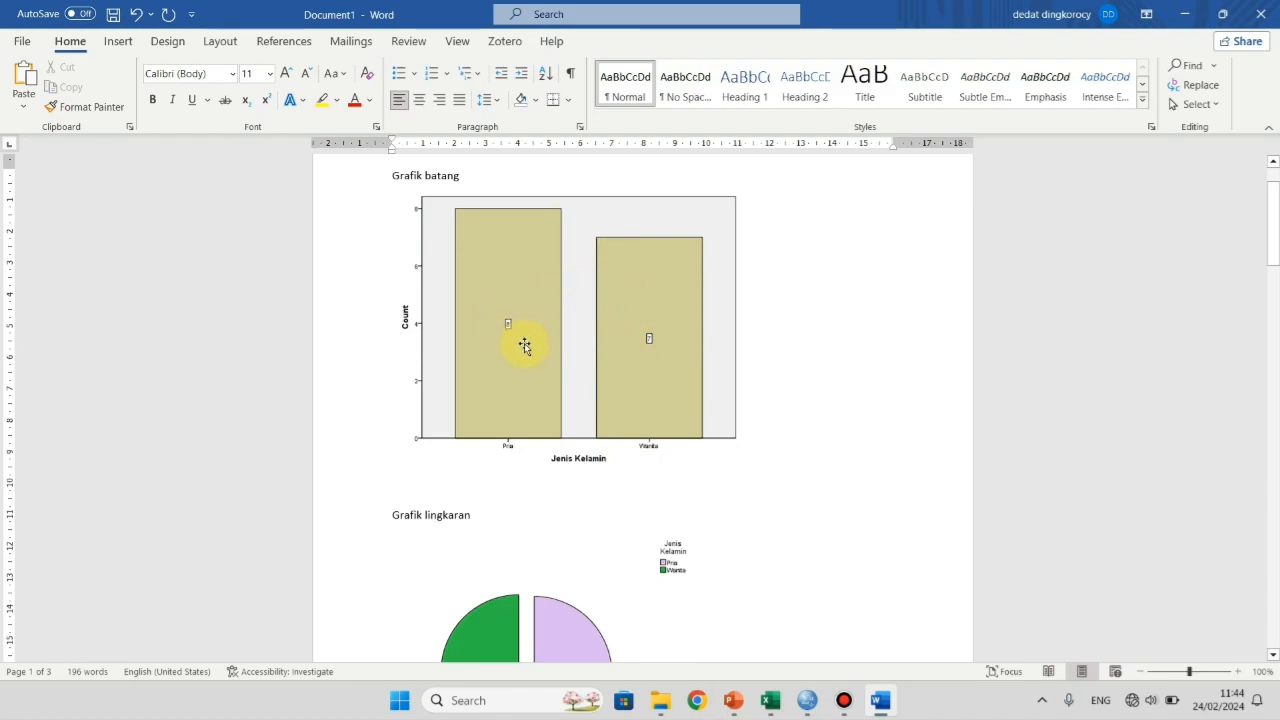
scroll(524, 345, "down", 5)
scroll(524, 345, "up", 4)
left_click(546, 323)
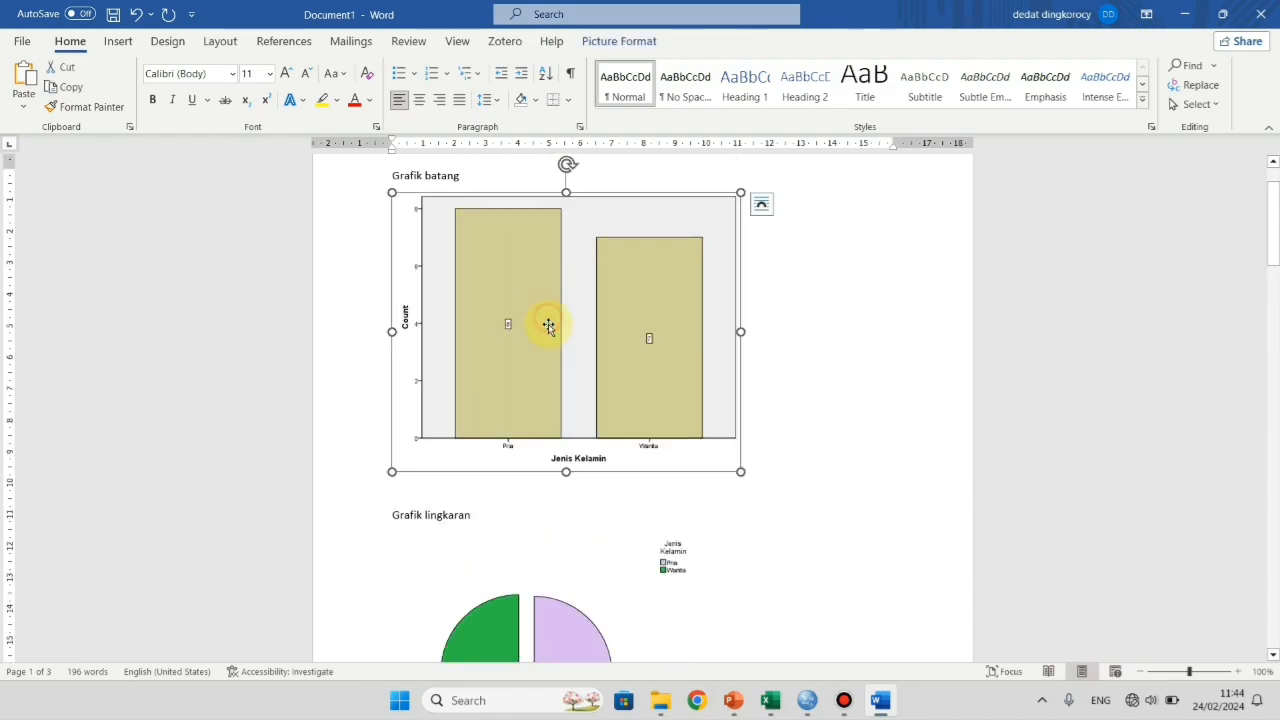
scroll(549, 328, "down", 11)
scroll(549, 330, "down", 15)
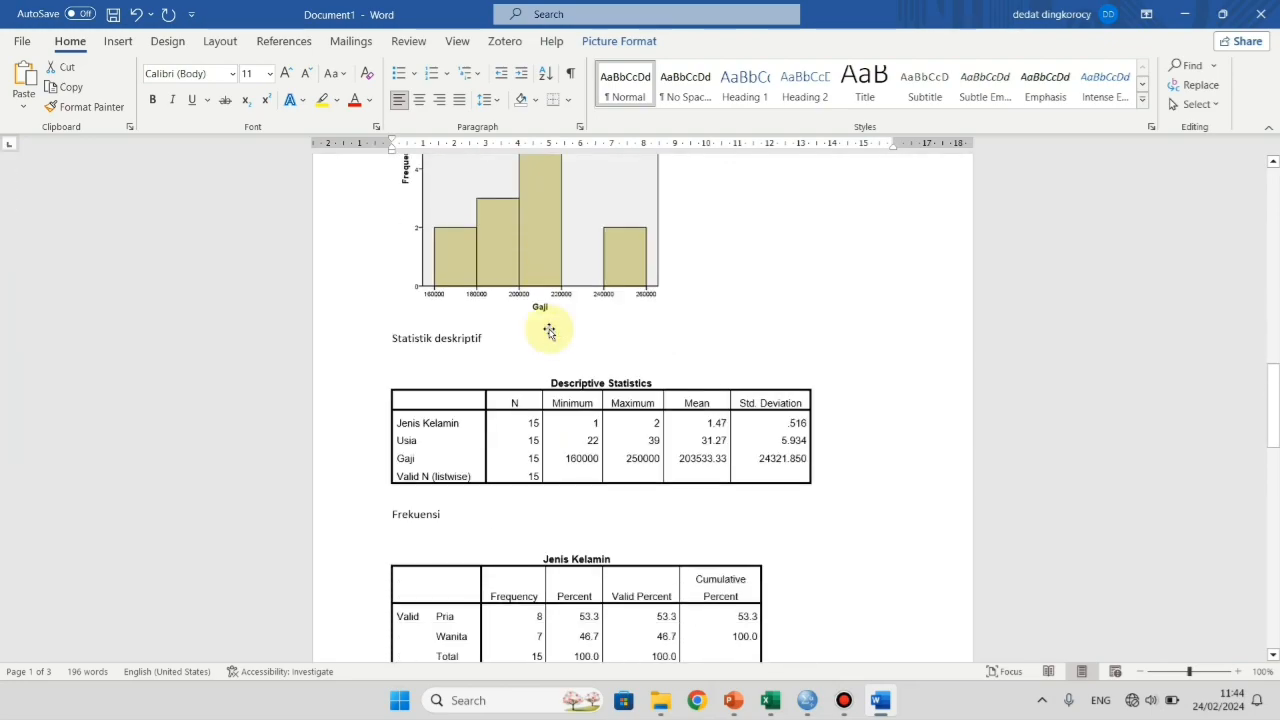
scroll(584, 390, "down", 5)
scroll(584, 390, "up", 20)
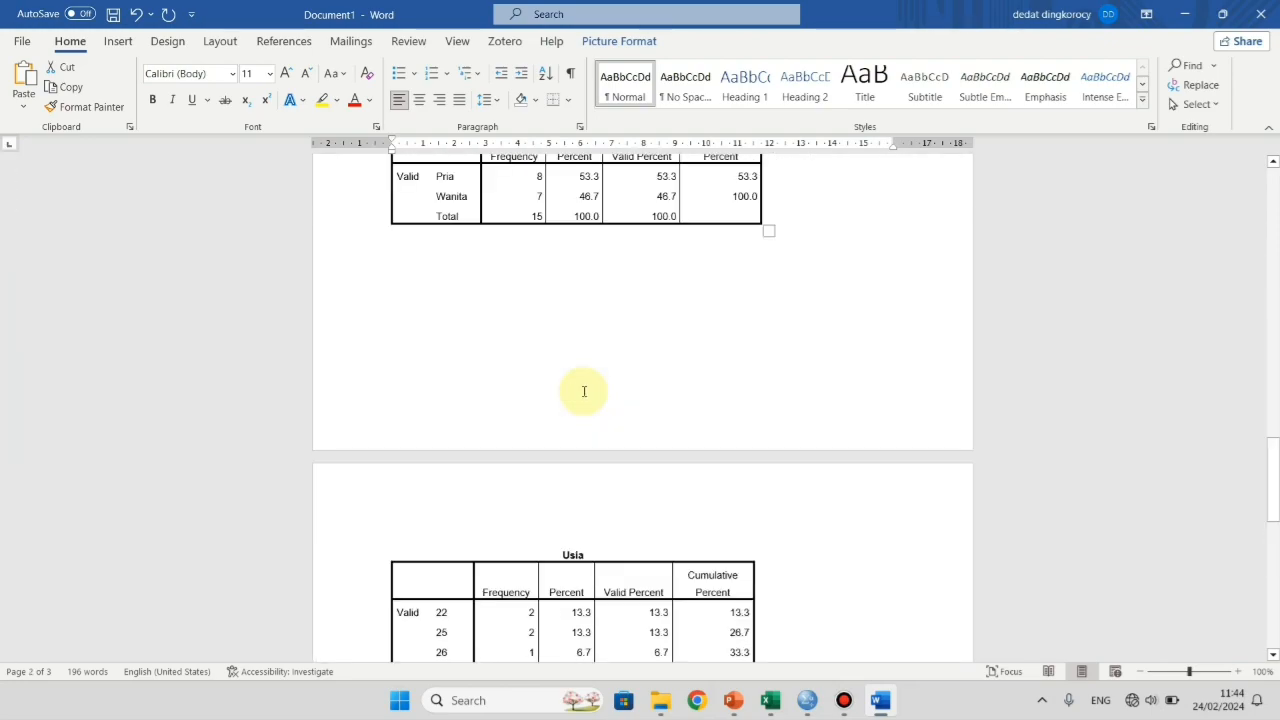
scroll(583, 392, "up", 7)
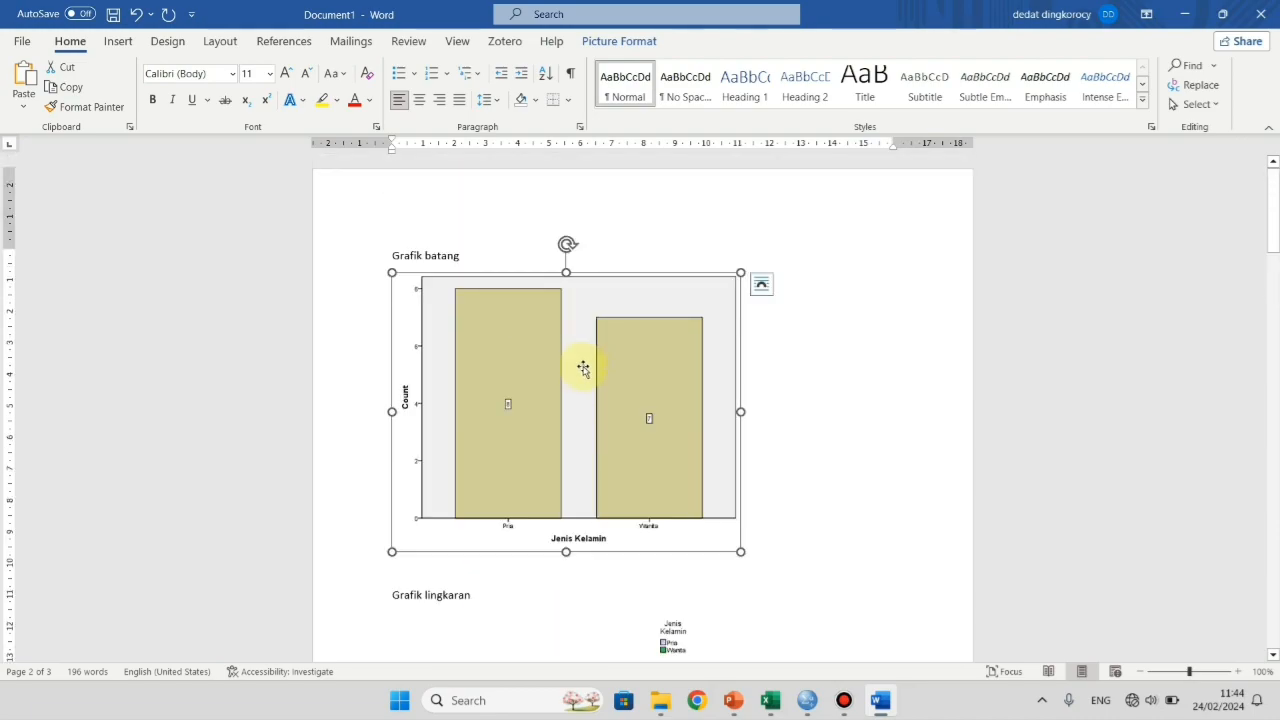
Add the line "Dari grafik diatas, menunjukkan bahwa……………" between the bar chart and the "Grafik lingkaran" heading
left_click(486, 257)
scroll(493, 305, "down", 1)
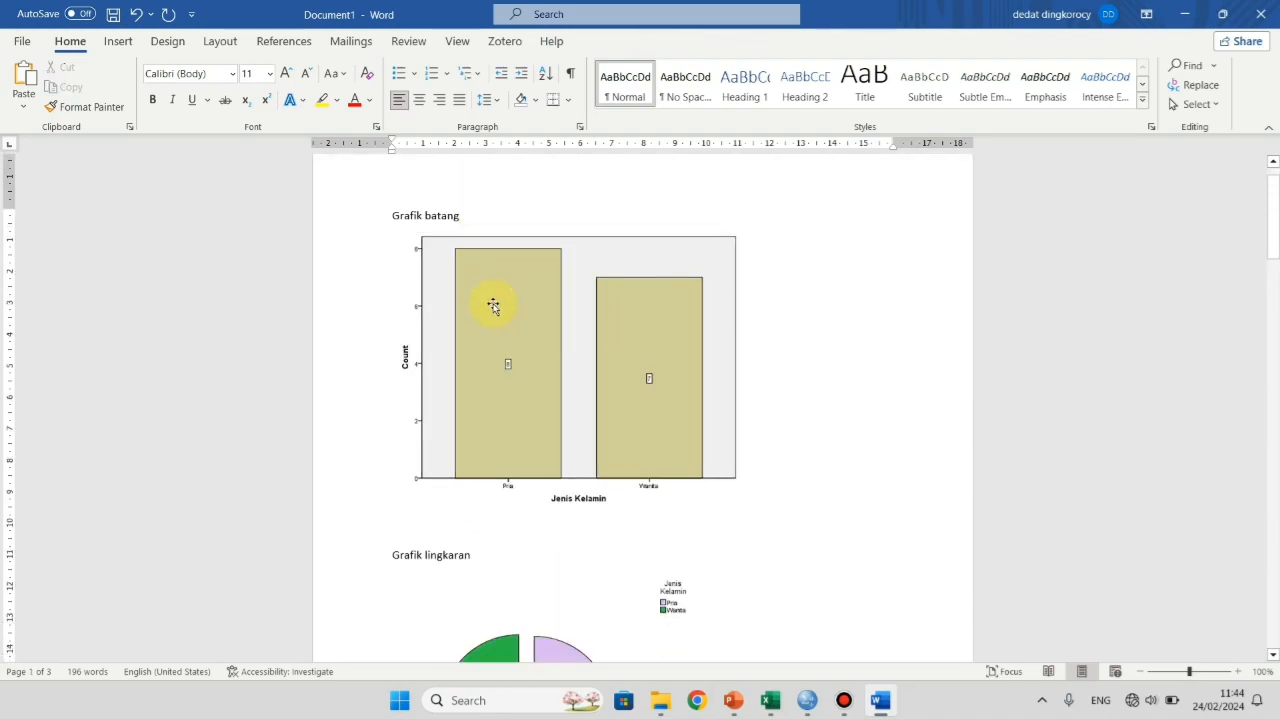
left_click(508, 514)
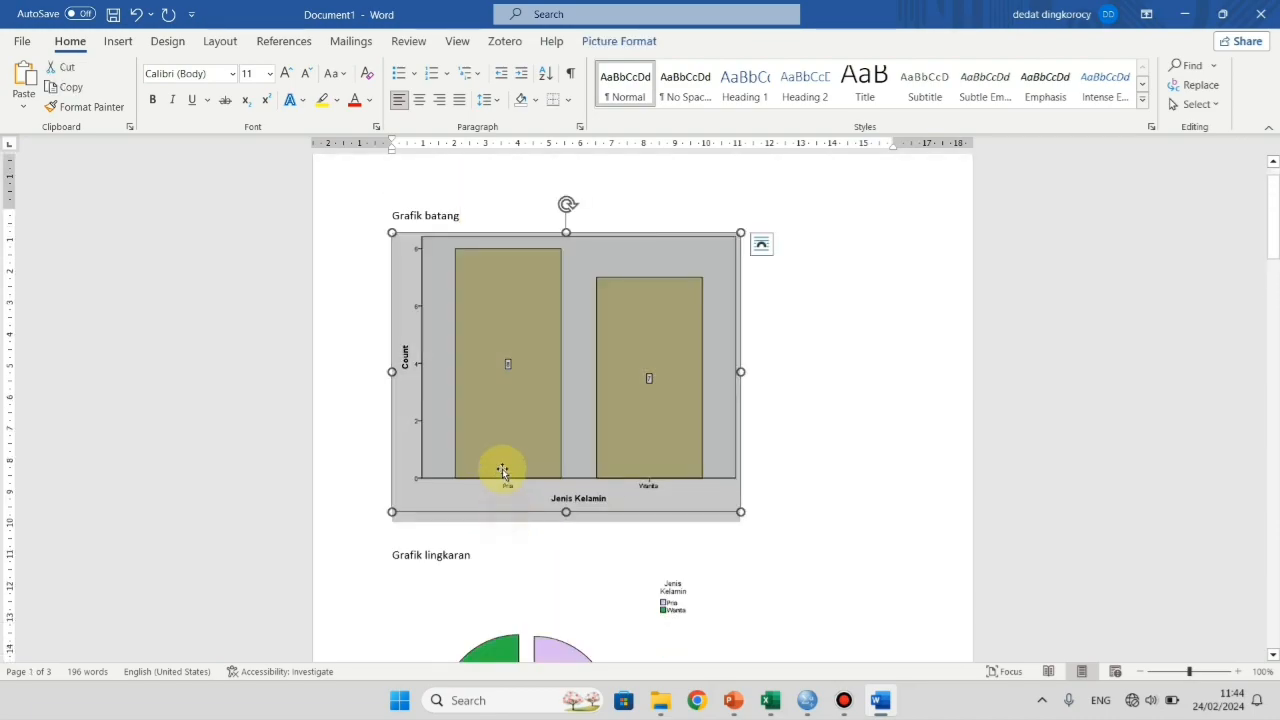
left_click(557, 534)
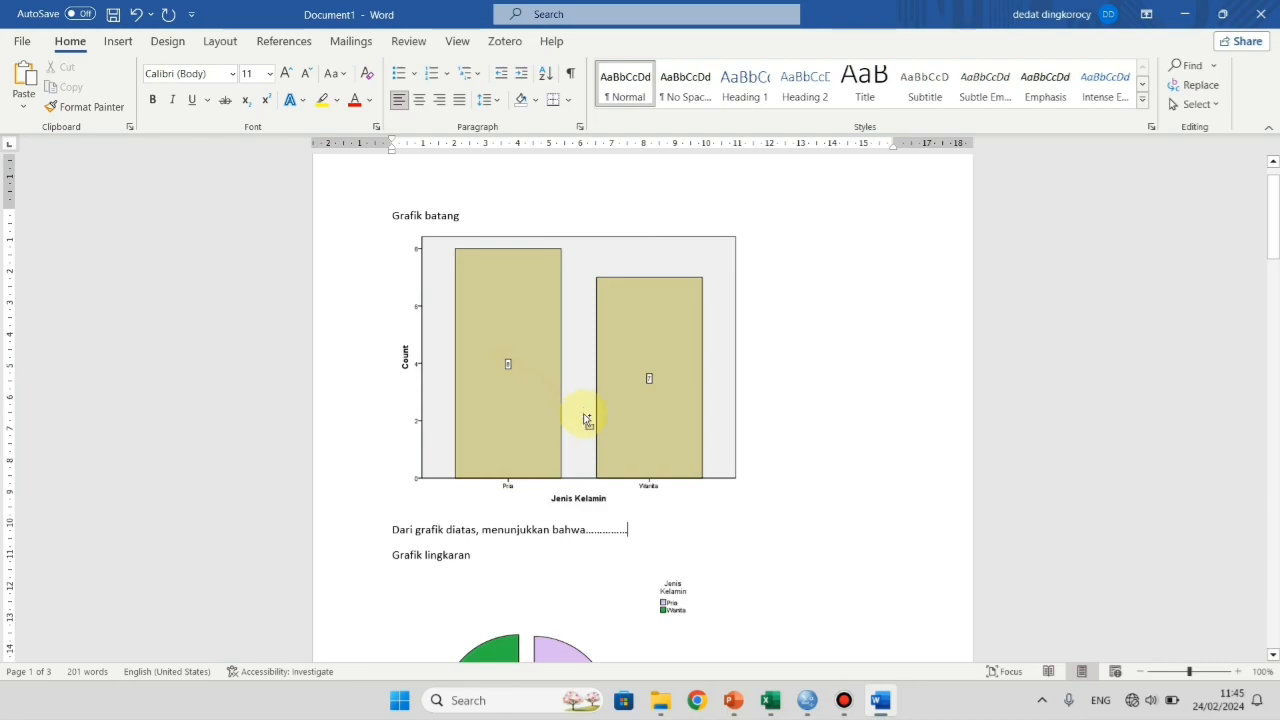
Examine the Pria and Wanita counts in the bar chart and the pie chart at a larger zoom
scroll(586, 420, "up", 3, "ctrl")
scroll(590, 410, "up", 1)
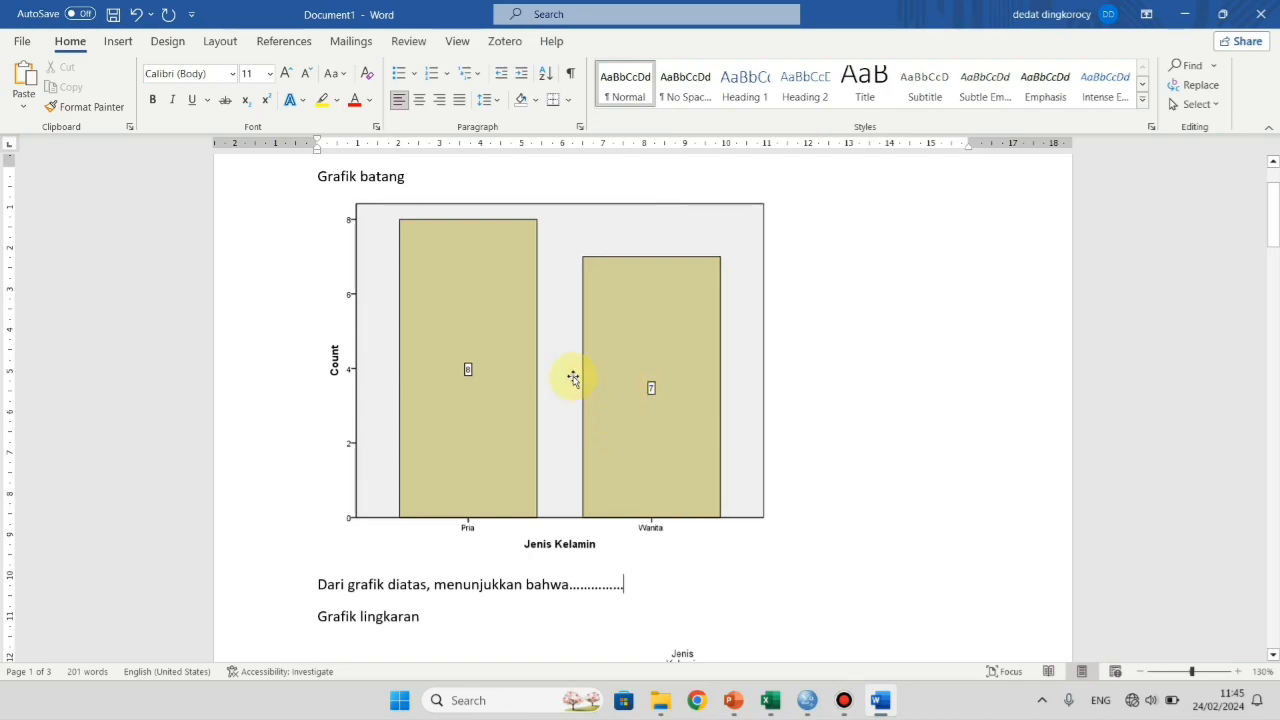
scroll(518, 368, "down", 5)
scroll(526, 366, "down", 2)
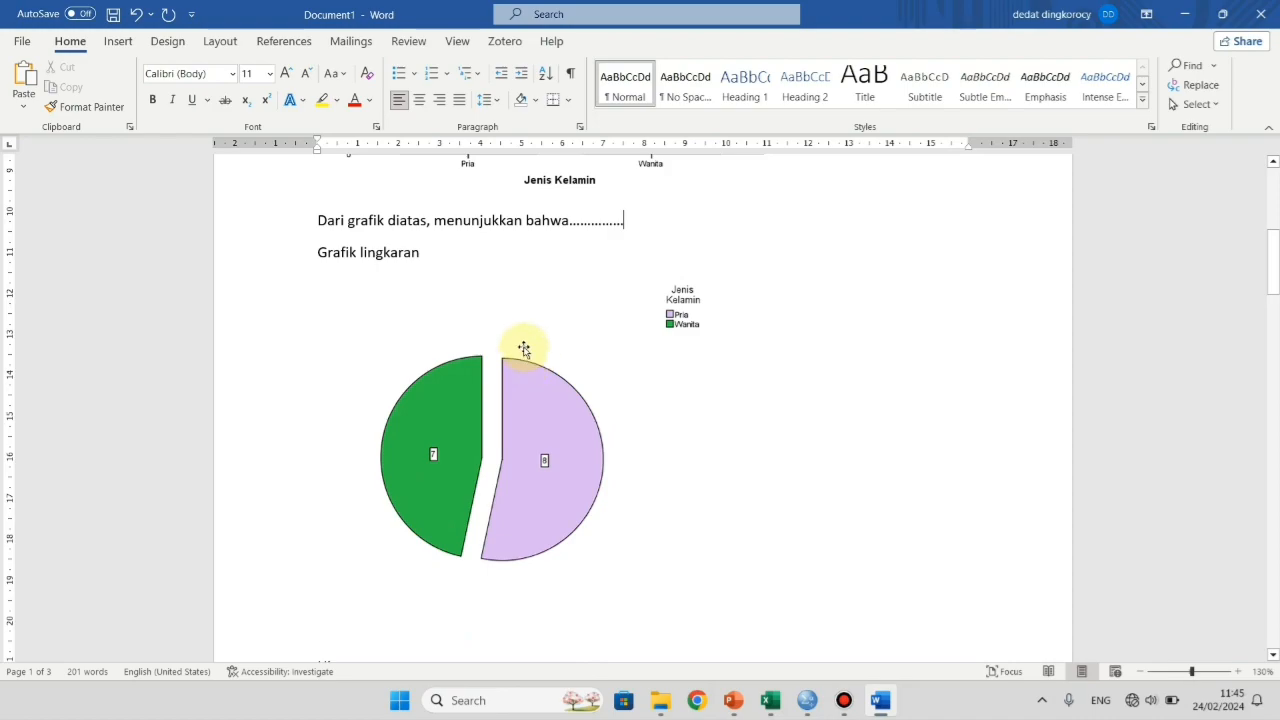
left_click(472, 420)
scroll(472, 420, "down", 3)
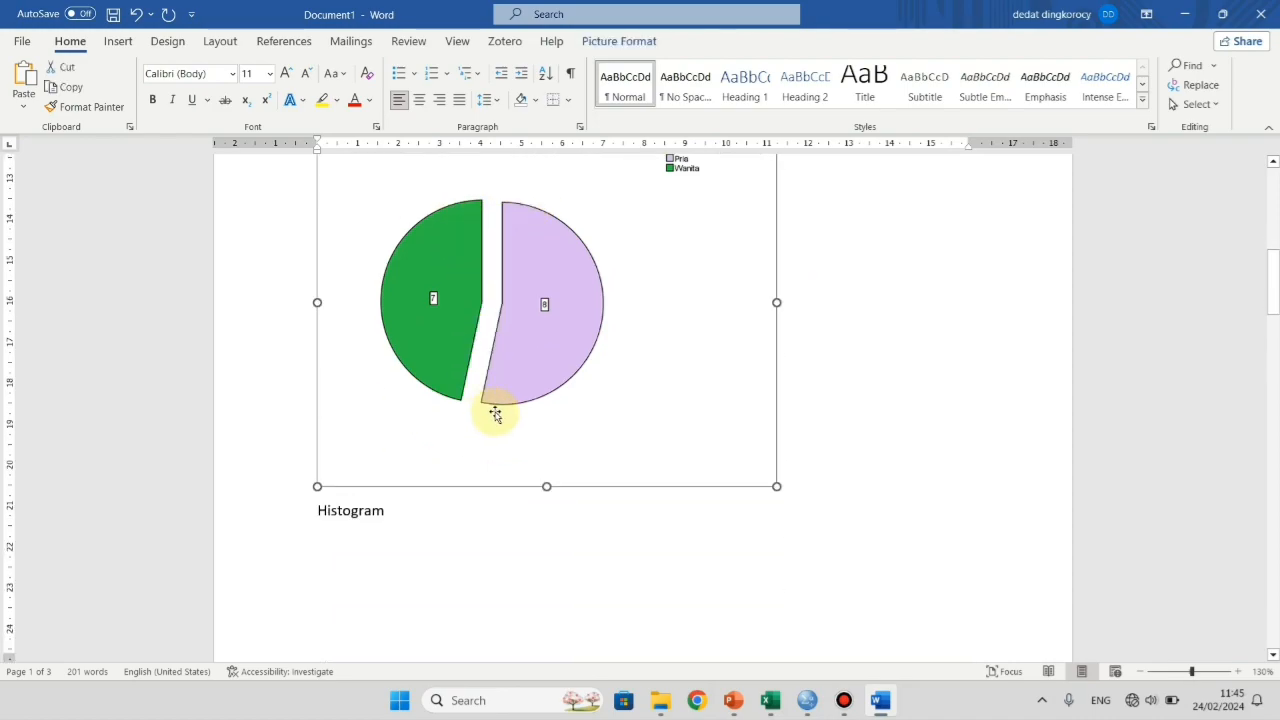
scroll(517, 371, "up", 2)
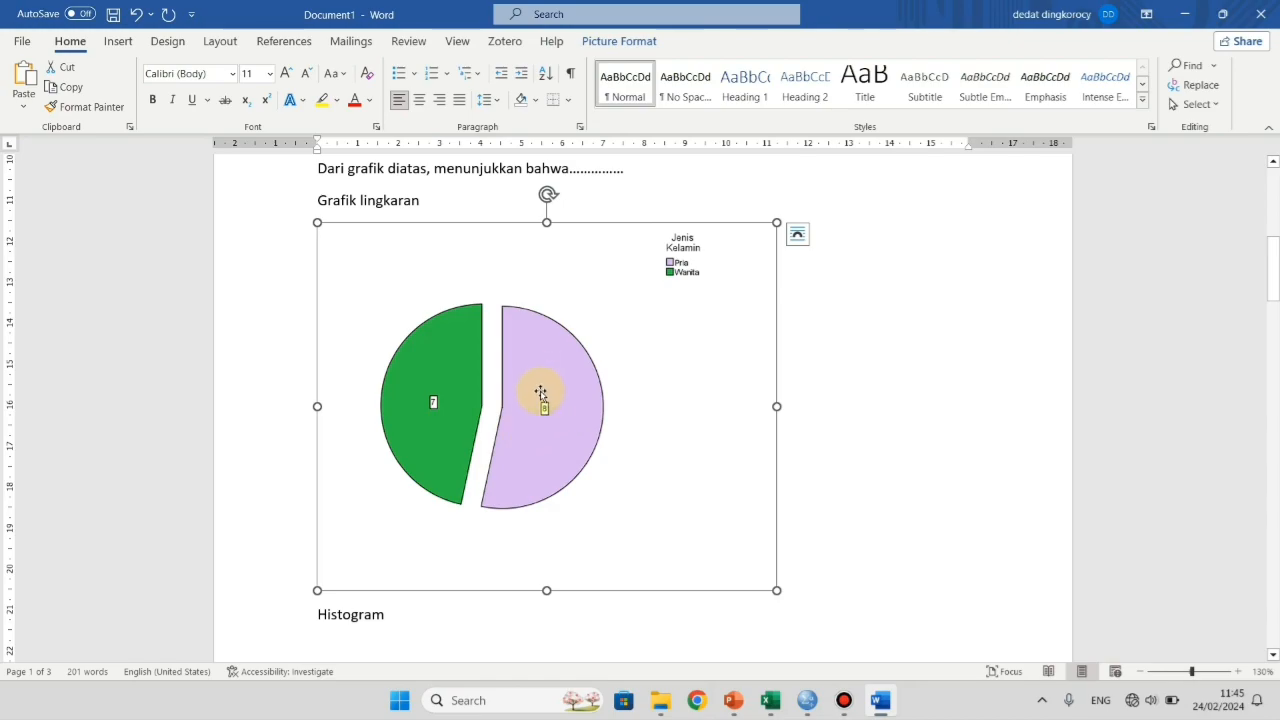
scroll(544, 428, "down", 6)
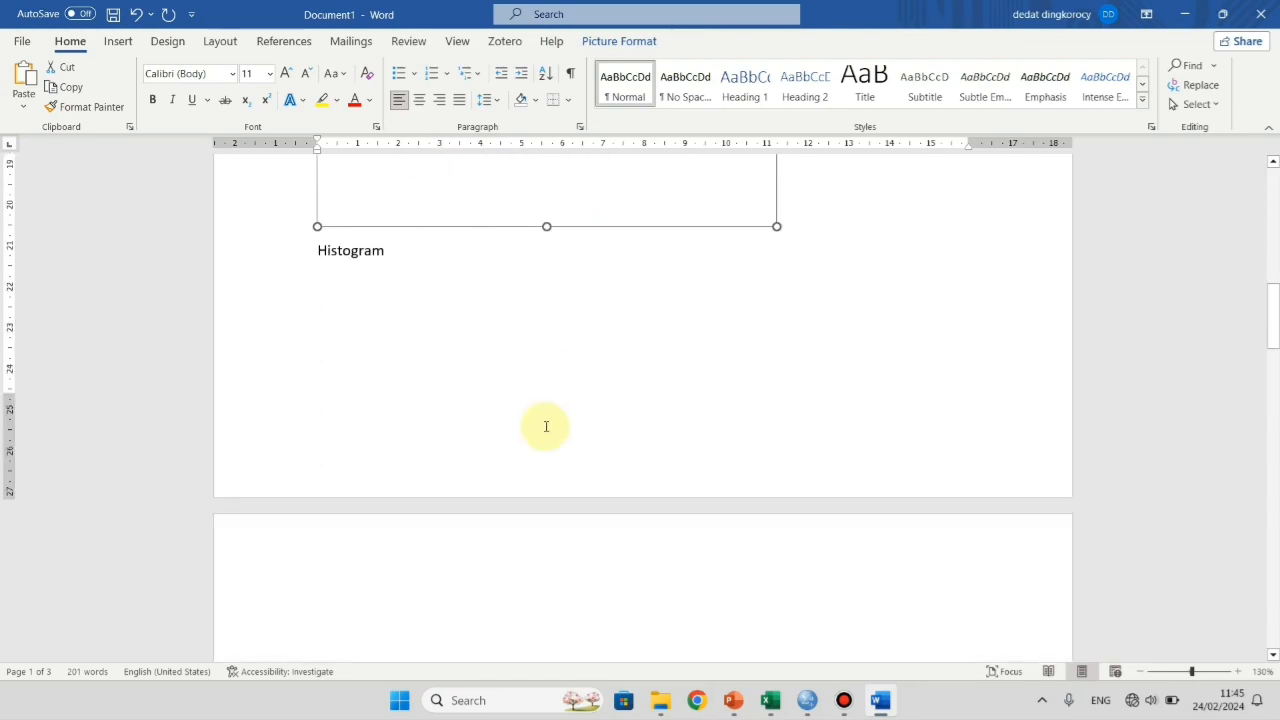
Insert blank lines before the "Histogram" heading to move it onto the next page with its chart
double_click(323, 256)
key("Left")
key("Return")
key("Return")
key("Return")
key("Return")
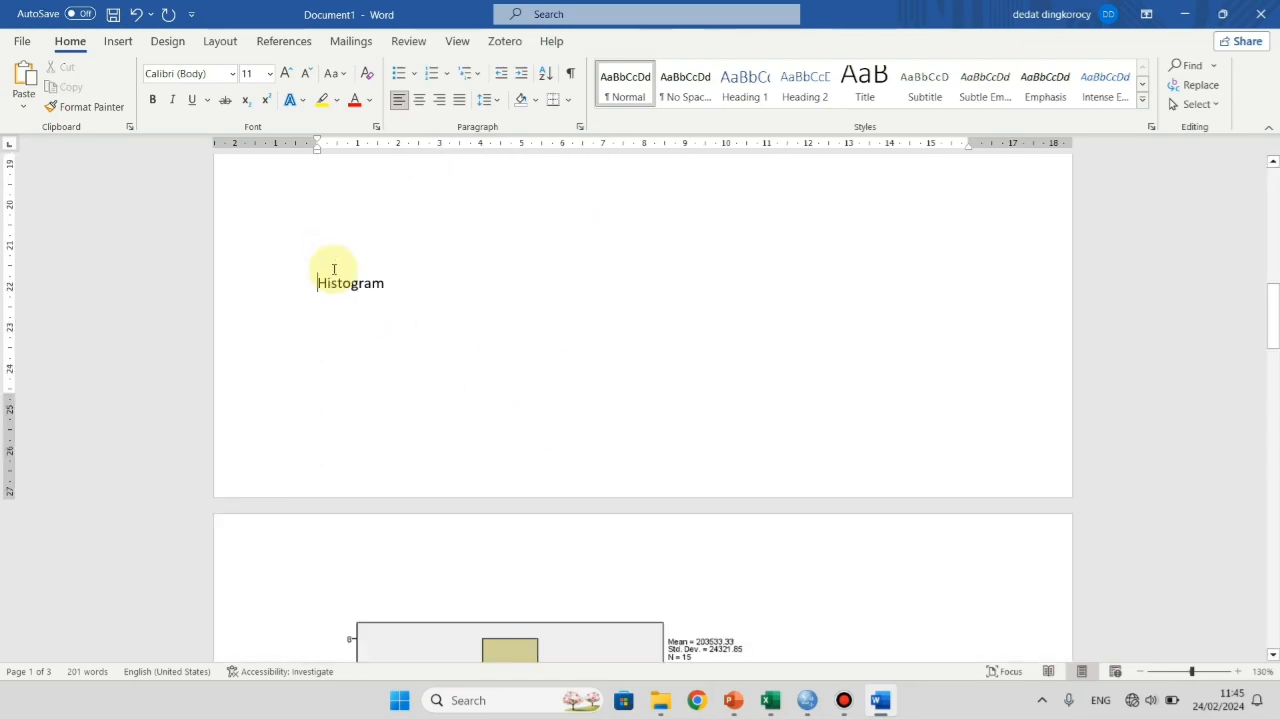
key("Return")
scroll(340, 286, "down", 8)
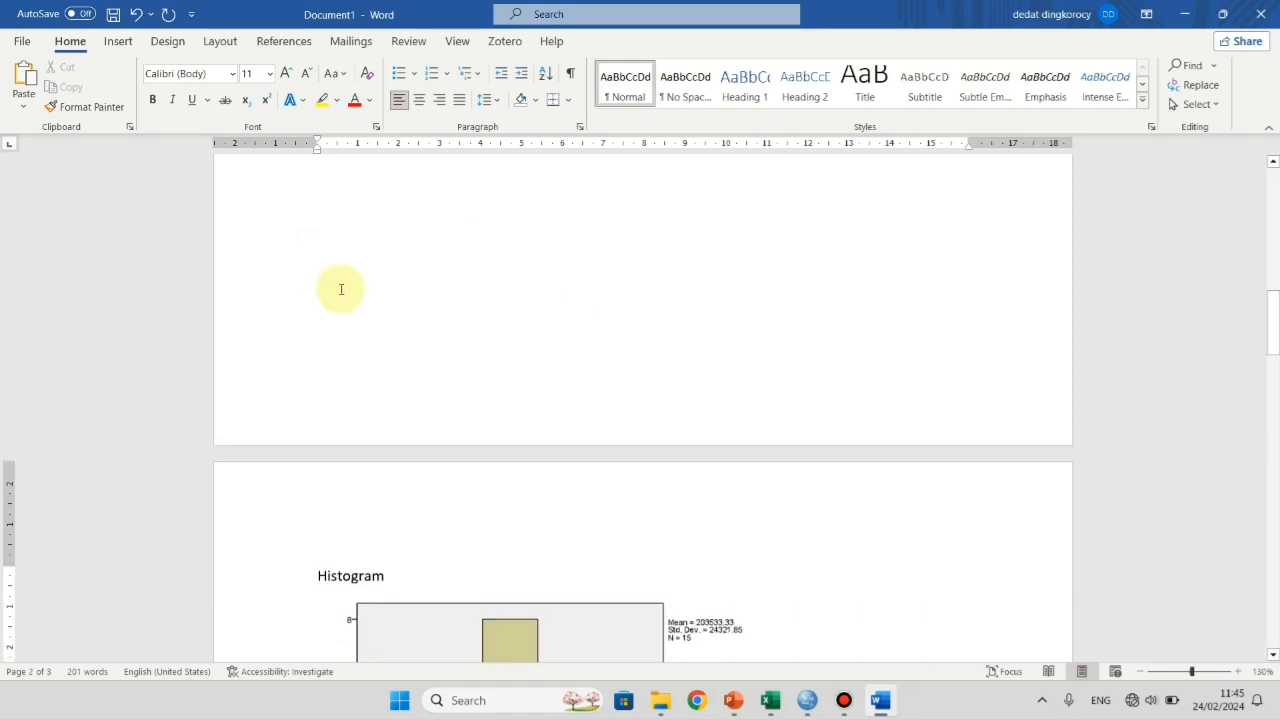
Examine the Gaji histogram and the N, minimum and maximum values for Jenis Kelamin and Usia in the Descriptive Statistics table
scroll(437, 338, "up", 3)
scroll(445, 363, "down", 1)
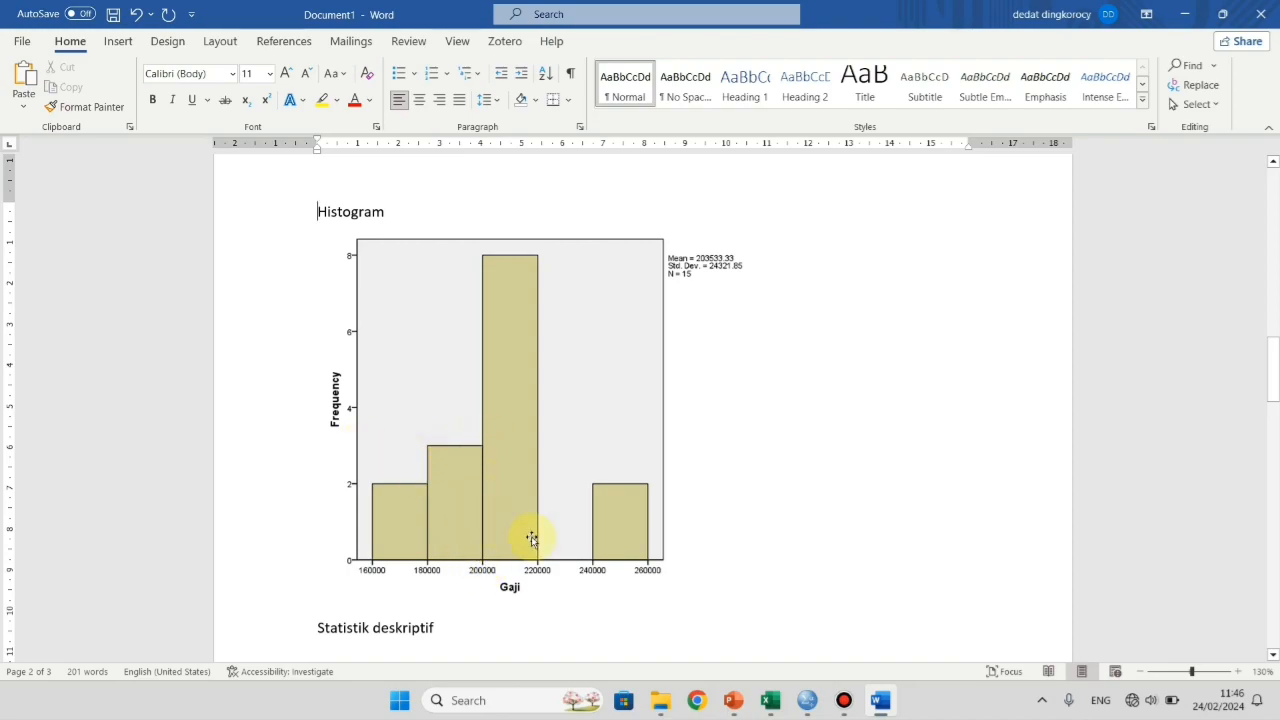
scroll(527, 462, "down", 5)
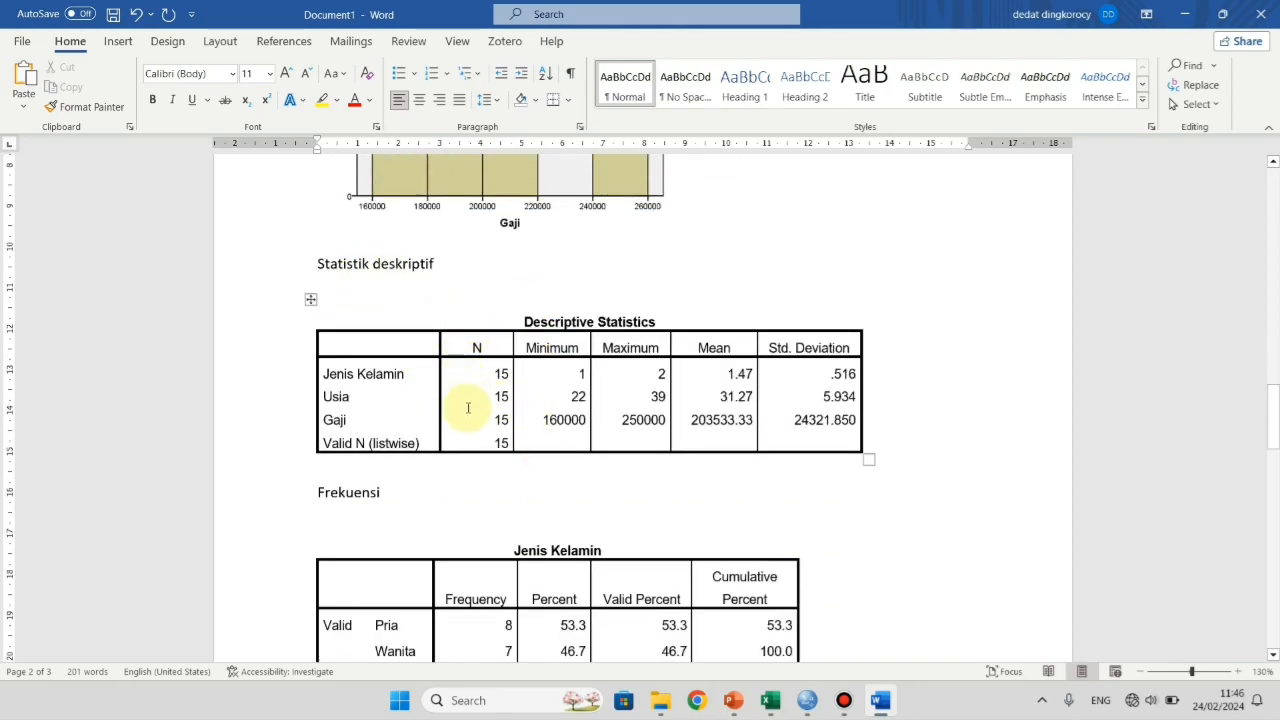
left_click(500, 372)
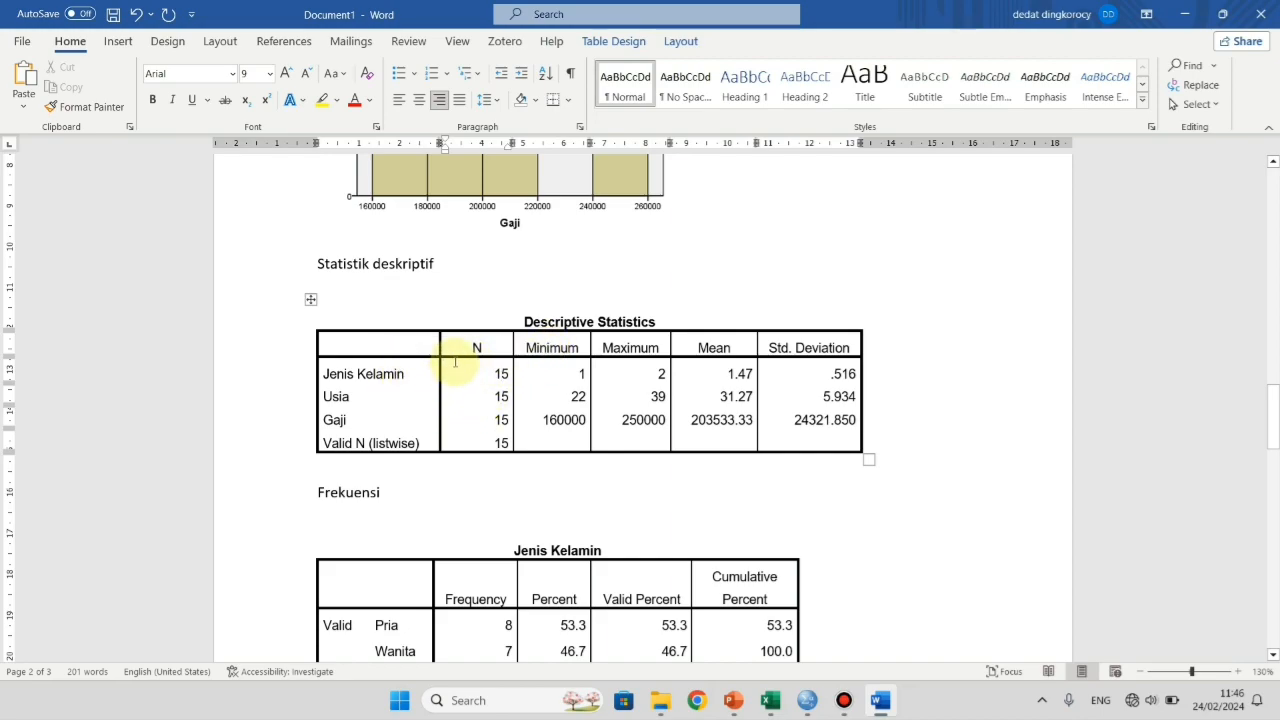
left_click_drag(324, 374, 387, 376)
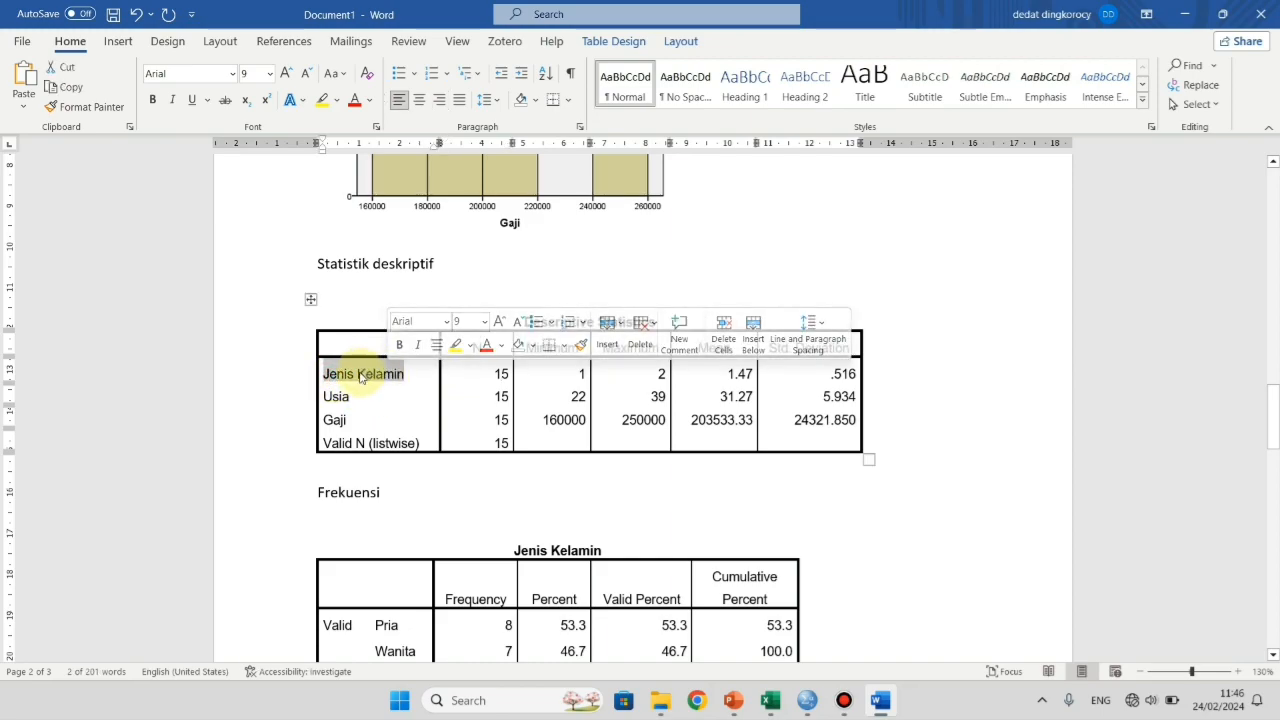
left_click(386, 376)
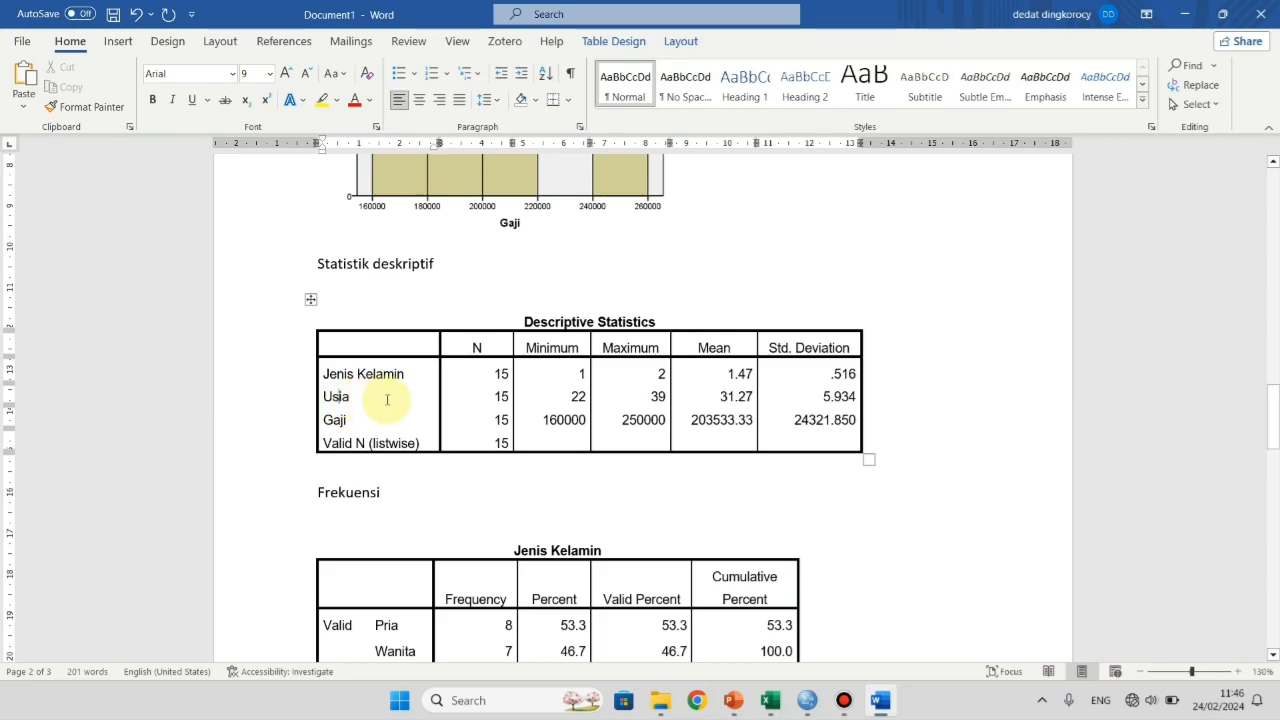
left_click(574, 396)
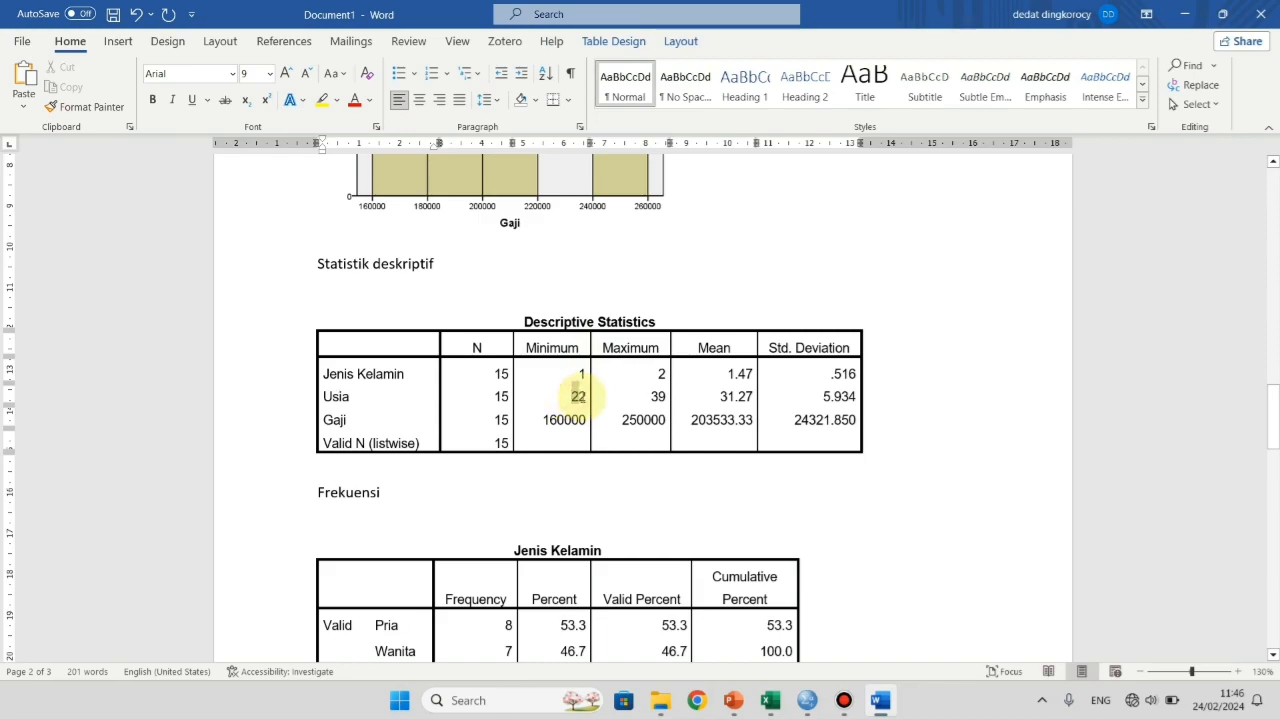
left_click(572, 397)
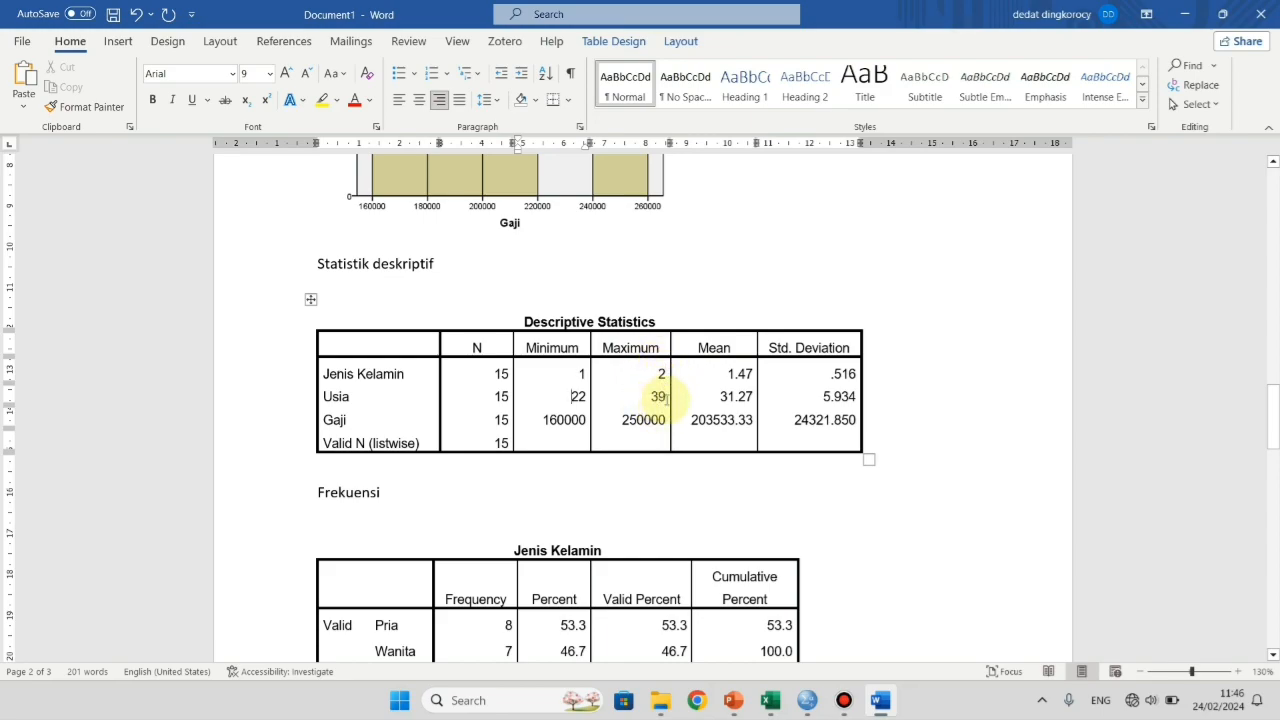
Examine the mean and standard deviation for Usia and the Gaji row in the Descriptive Statistics table
left_click_drag(723, 396, 737, 396)
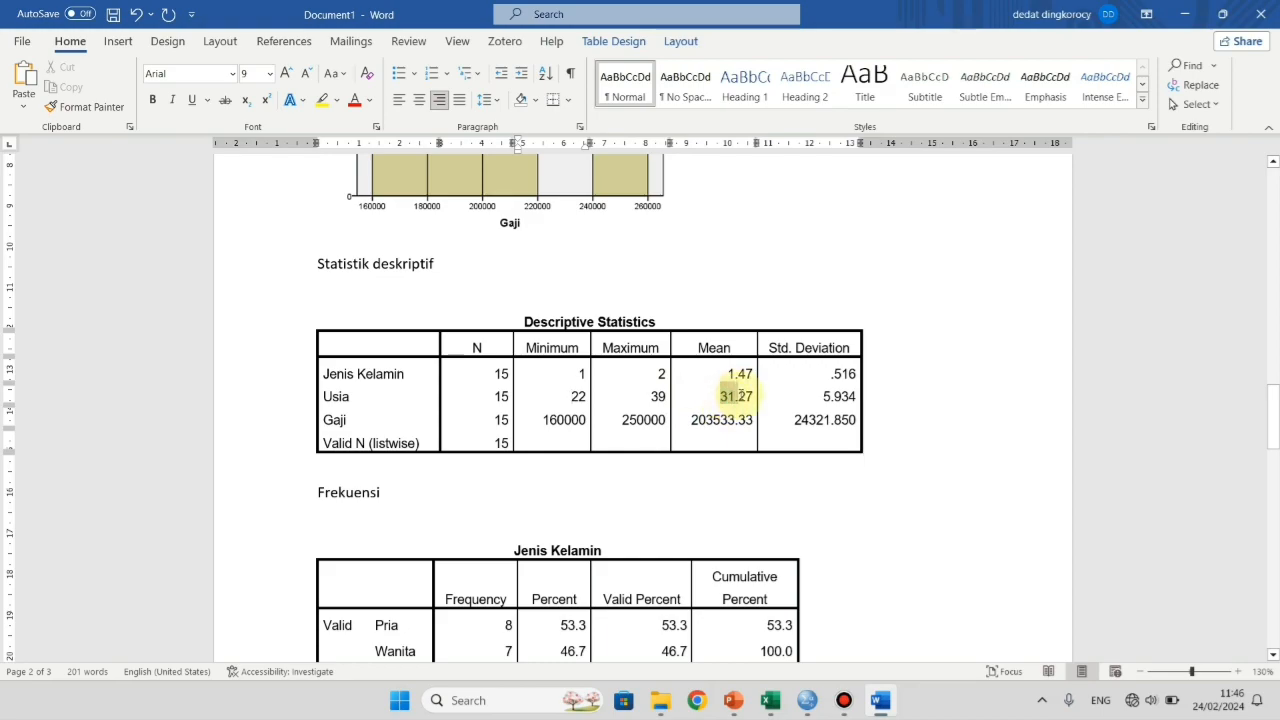
left_click(736, 396)
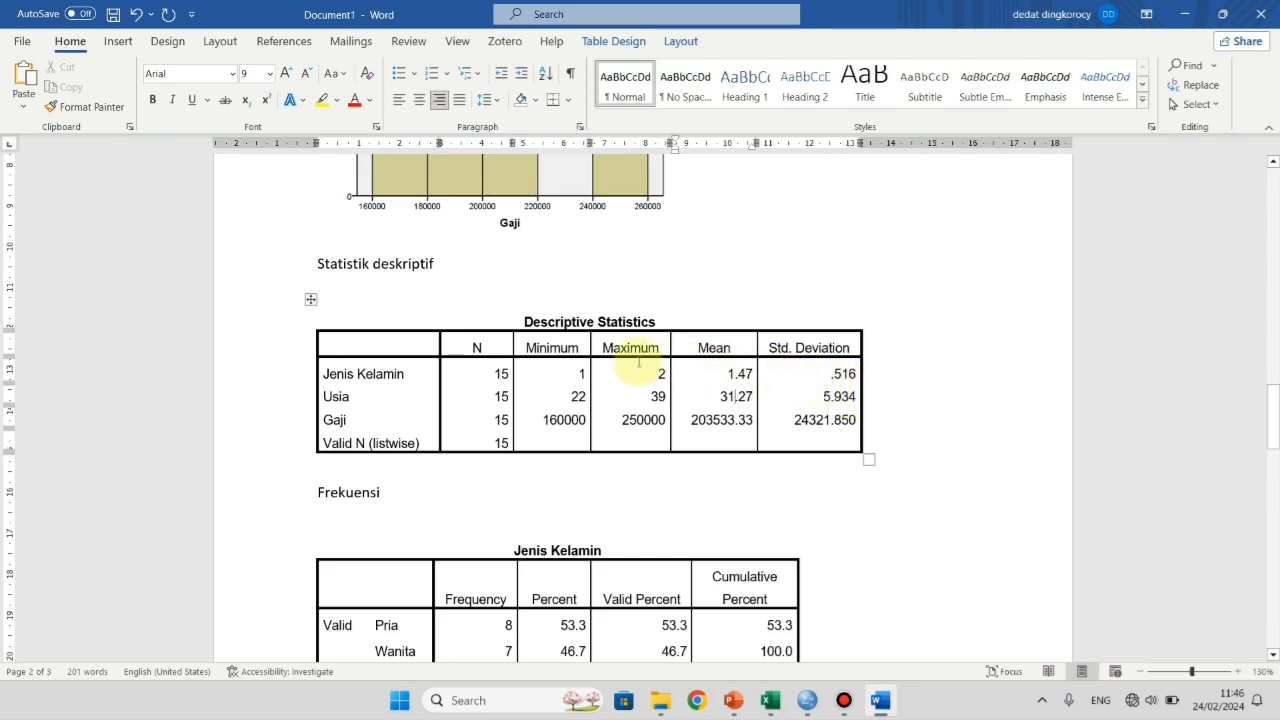
left_click(325, 420)
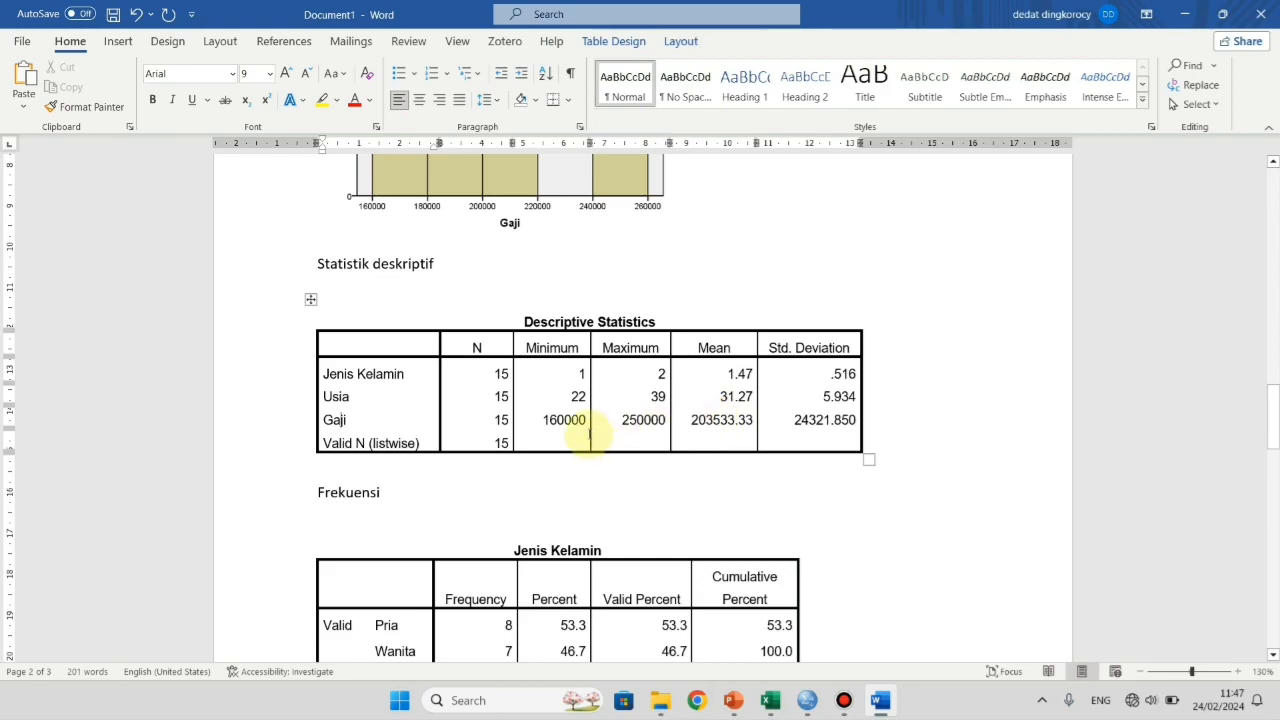
Examine the frequencies and percentages in the Jenis Kelamin, Usia and Gaji frequency tables under the "Frekuensi" heading
scroll(580, 430, "down", 3)
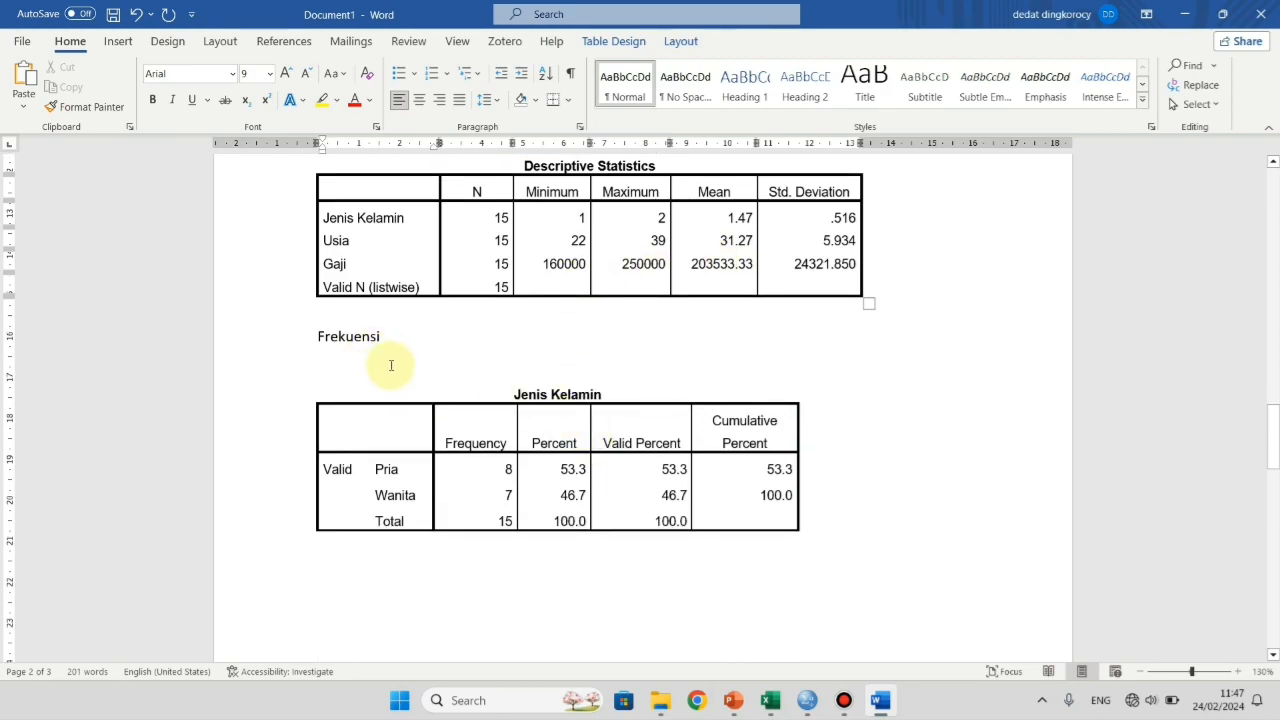
scroll(475, 420, "down", 1)
scroll(530, 415, "down", 1)
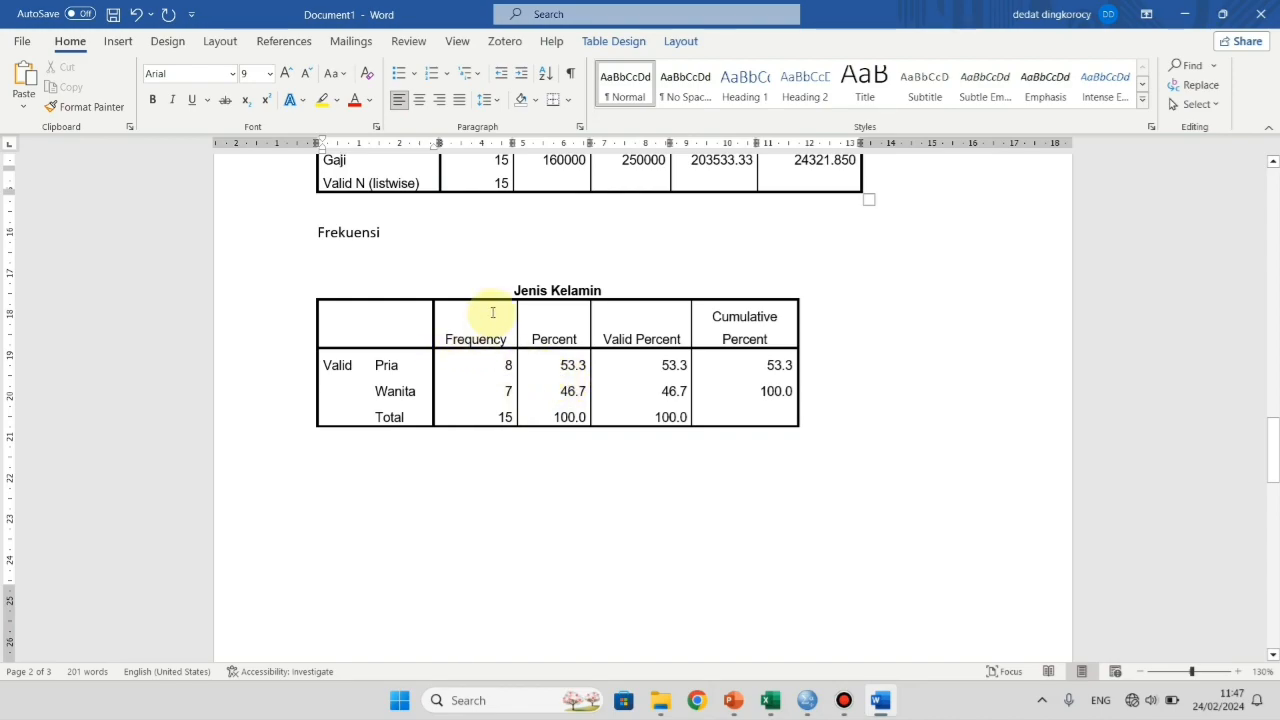
left_click(400, 368)
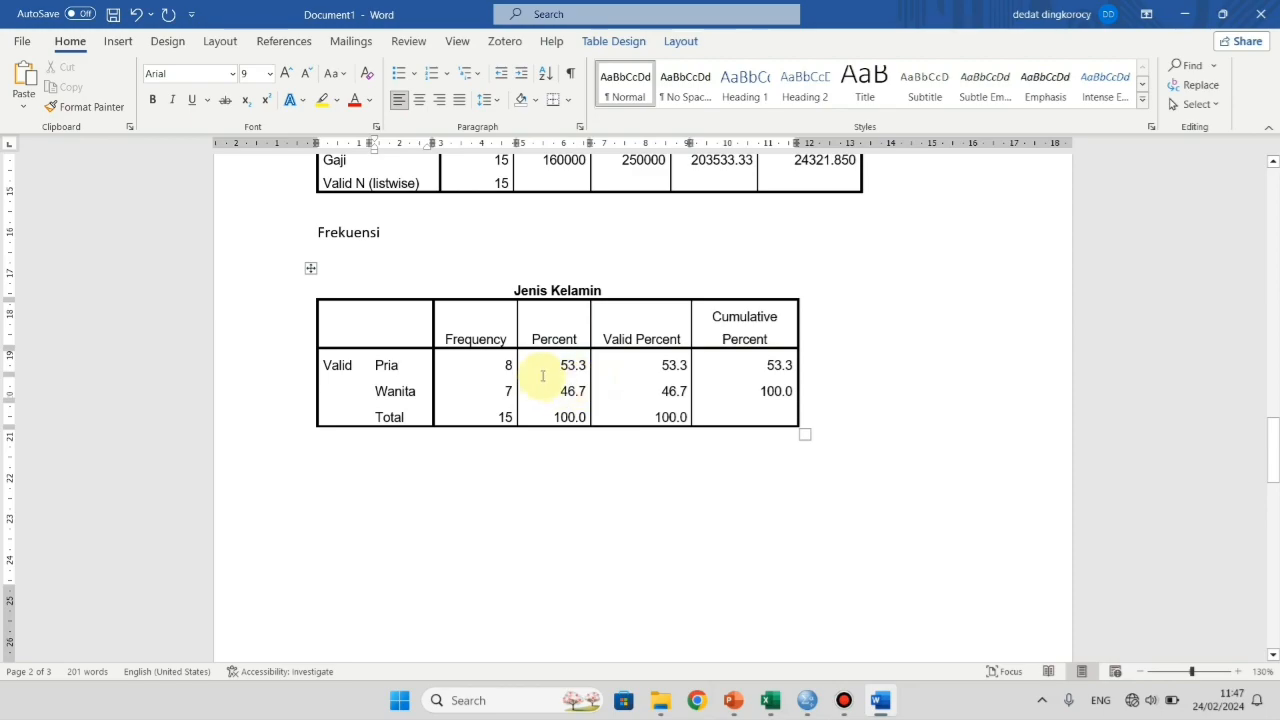
scroll(556, 365, "down", 2)
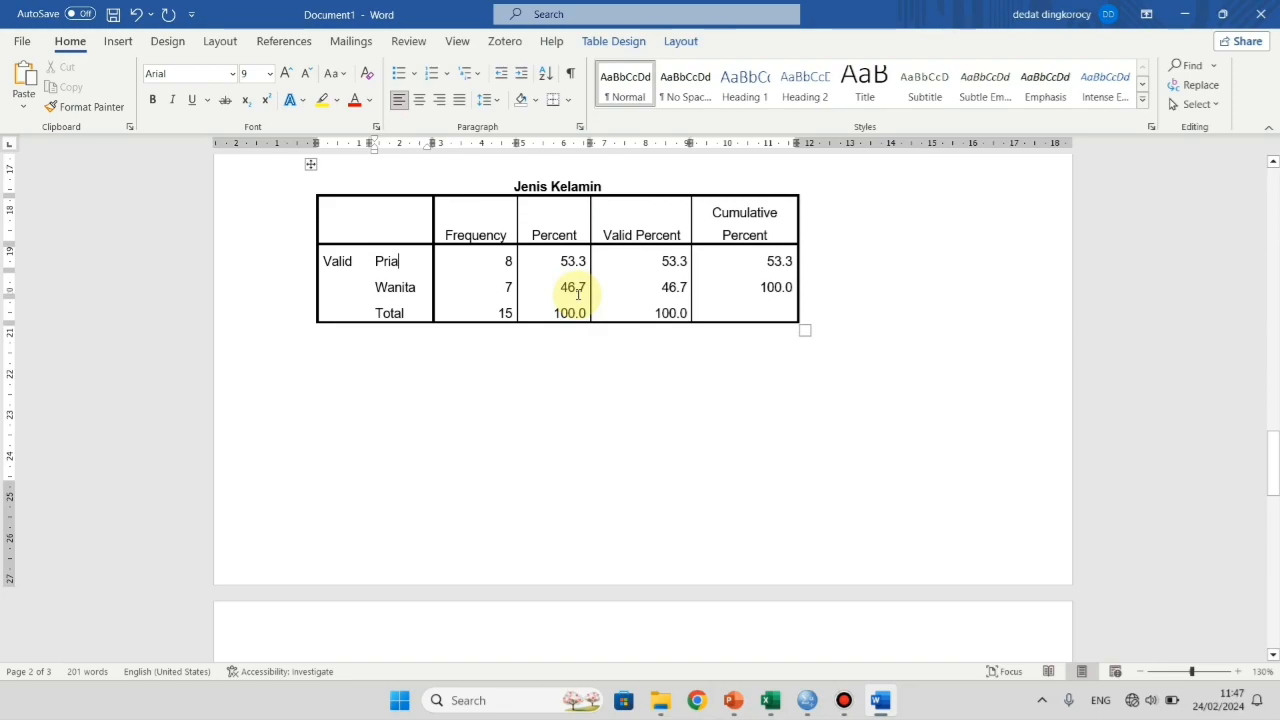
scroll(577, 293, "down", 8)
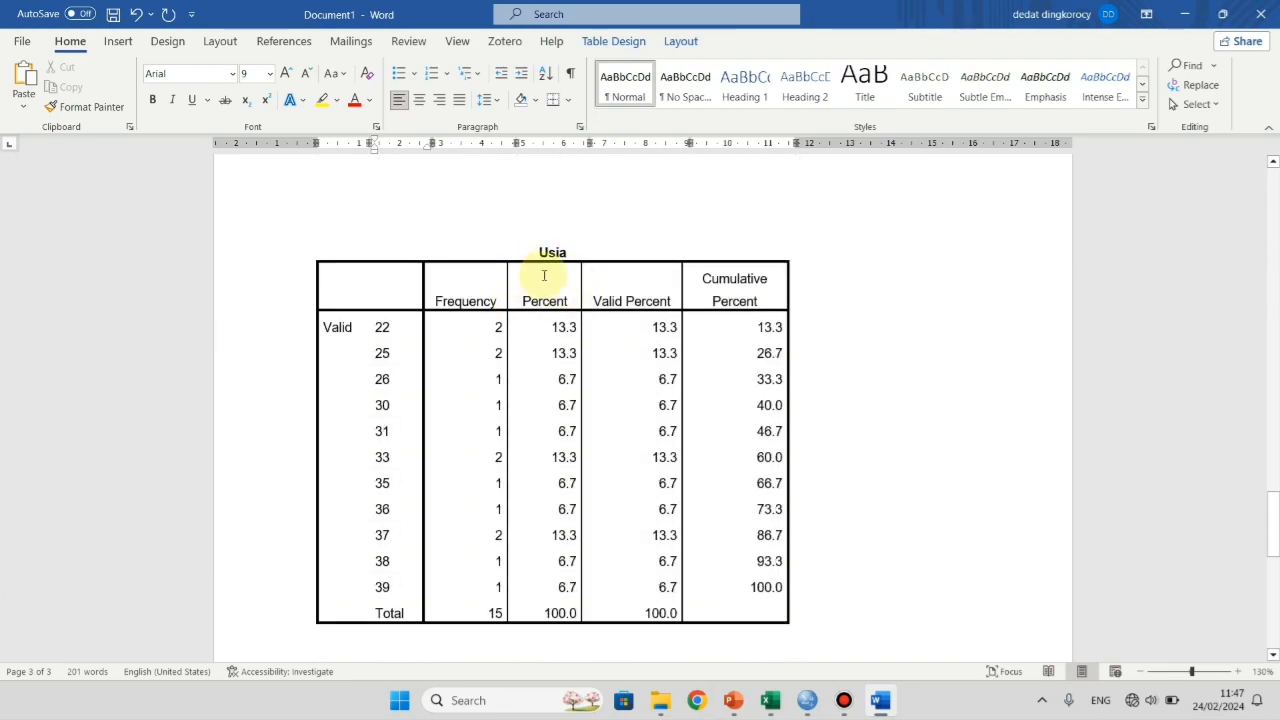
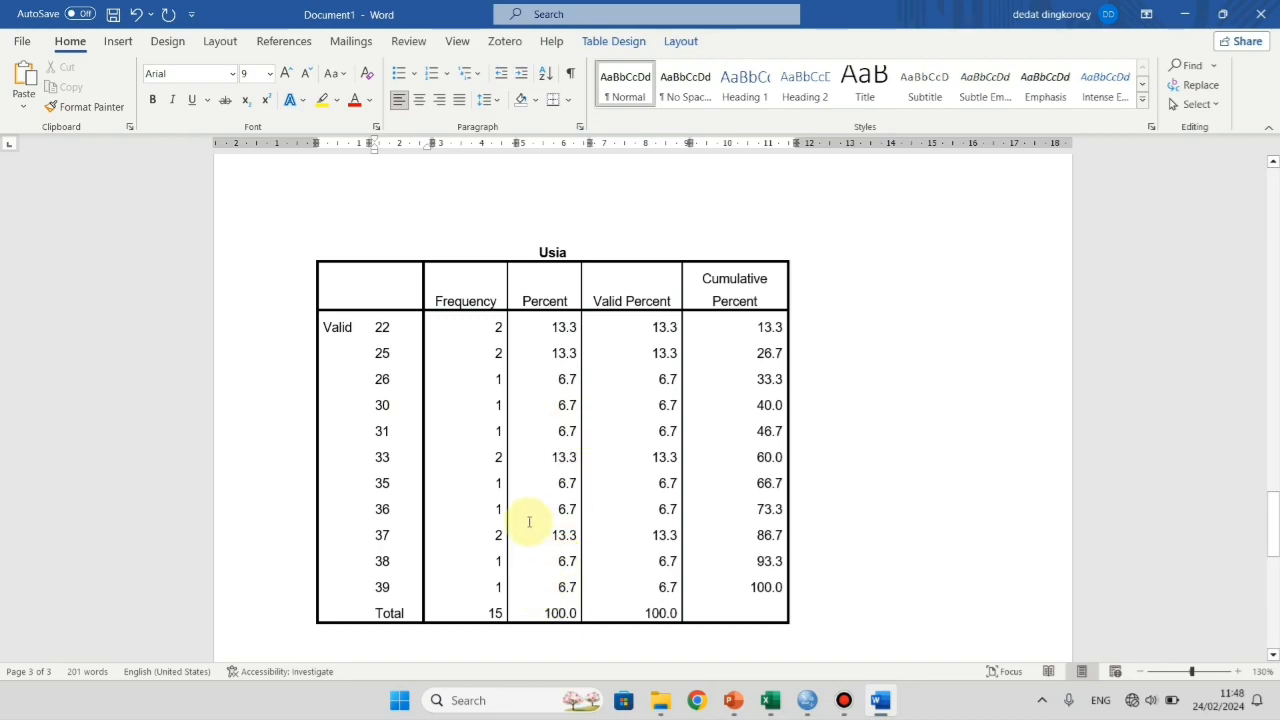
scroll(530, 500, "down", 8)
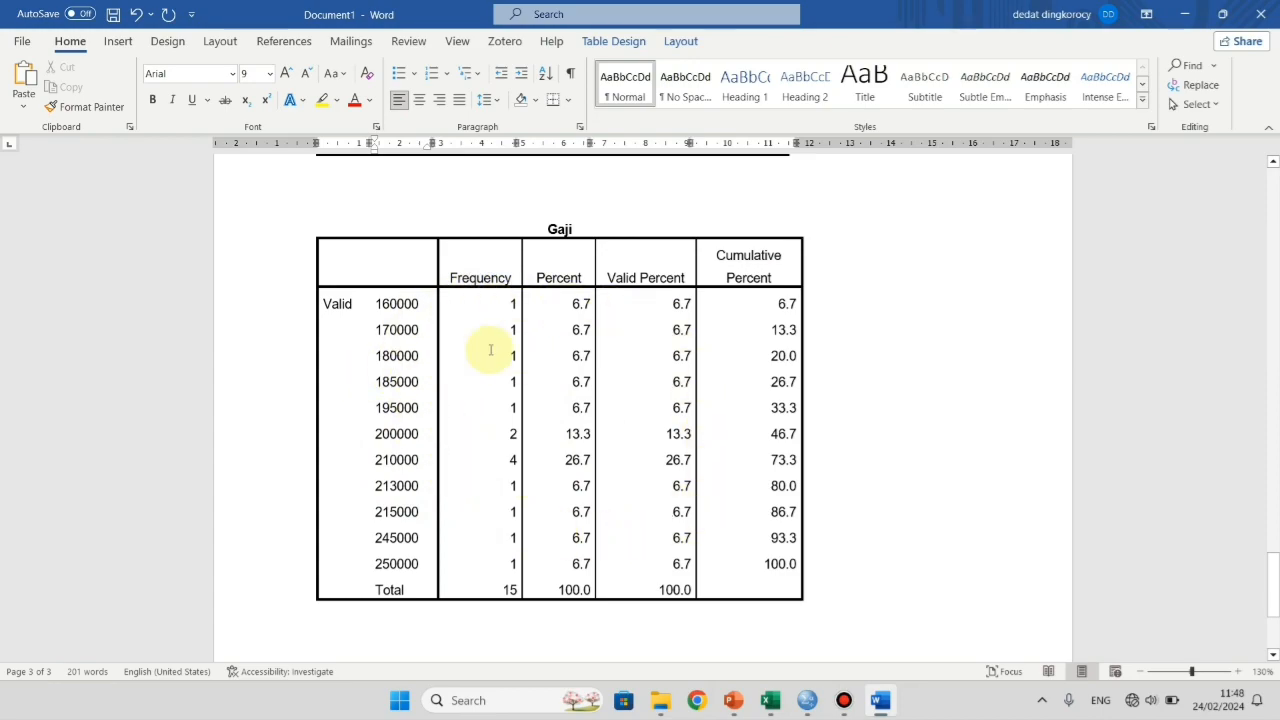
scroll(584, 412, "down", 2)
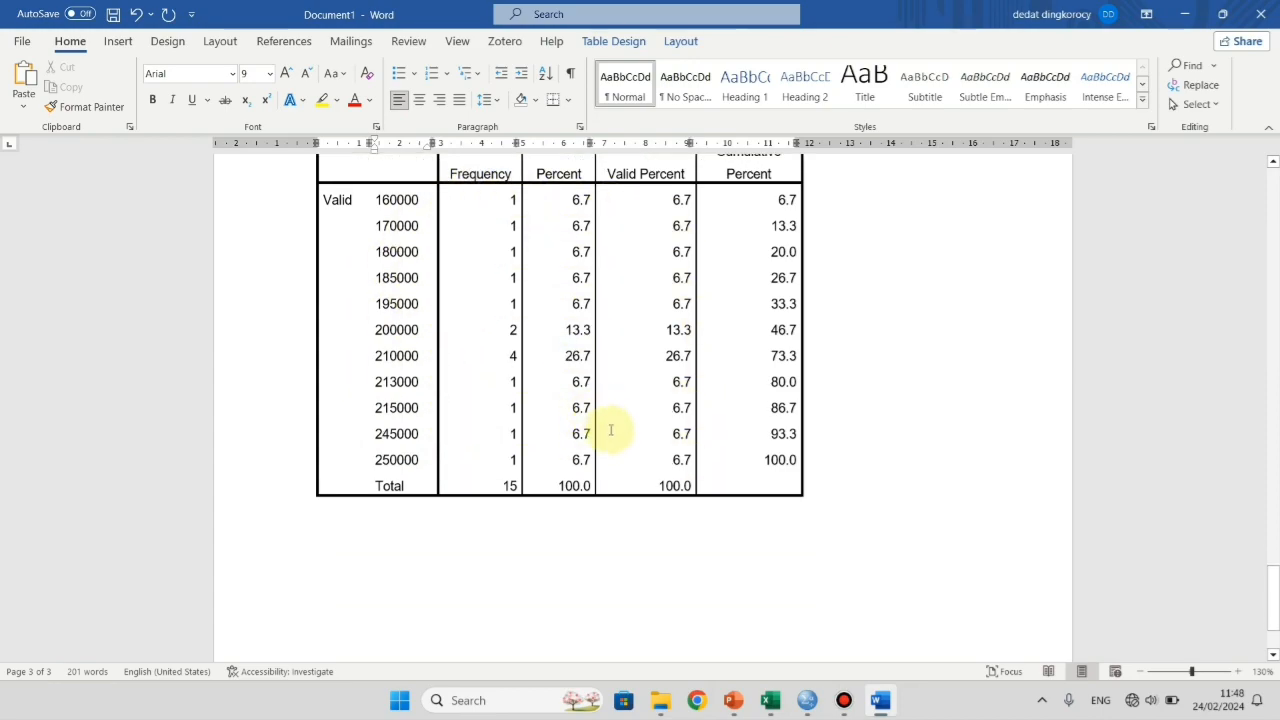
scroll(610, 430, "up", 5)
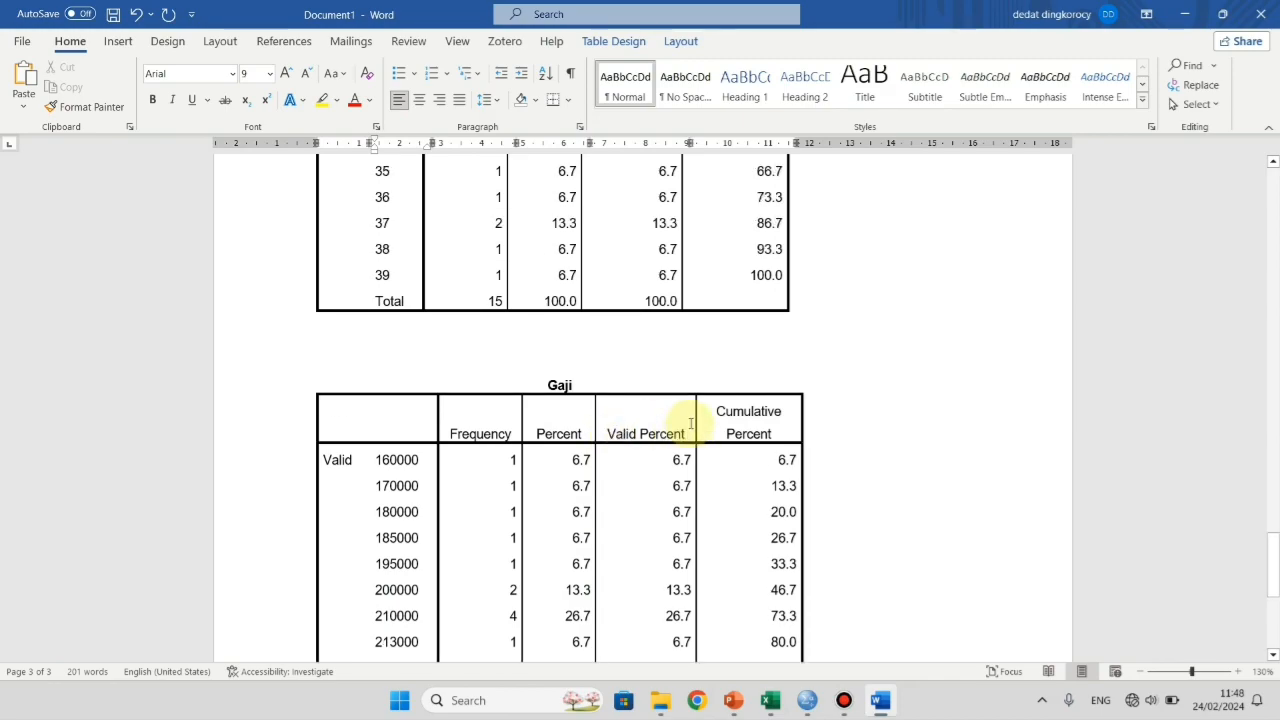